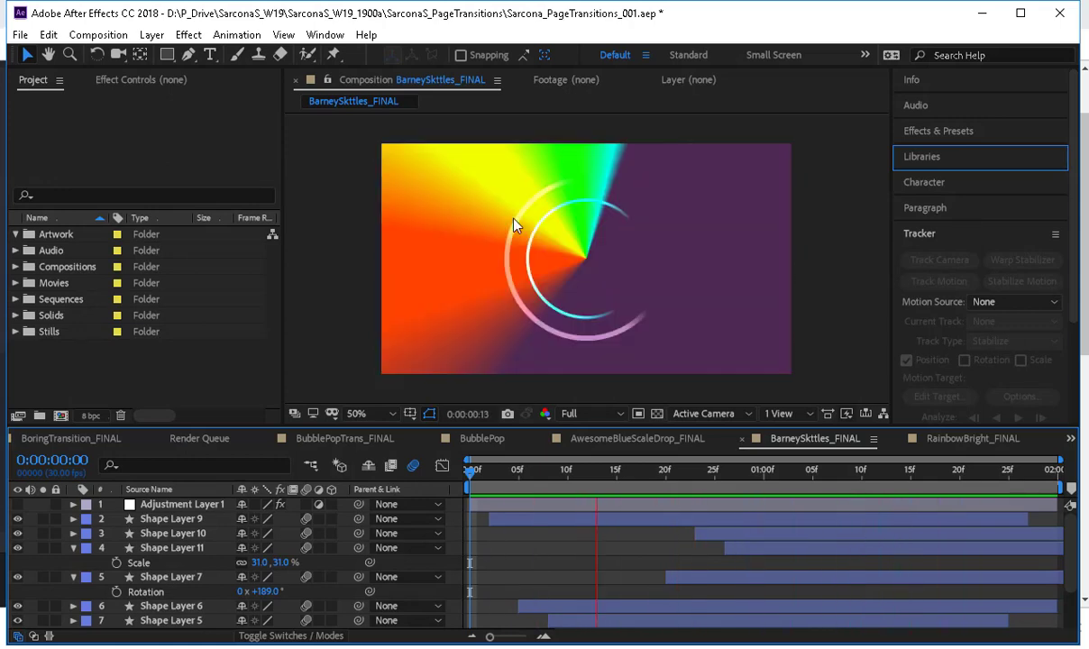
Examine the motion blur in BarneySkttles_FINAL and scrub through the AwesomeBlueScaleDrop_FINAL animation.
left_click(413, 465)
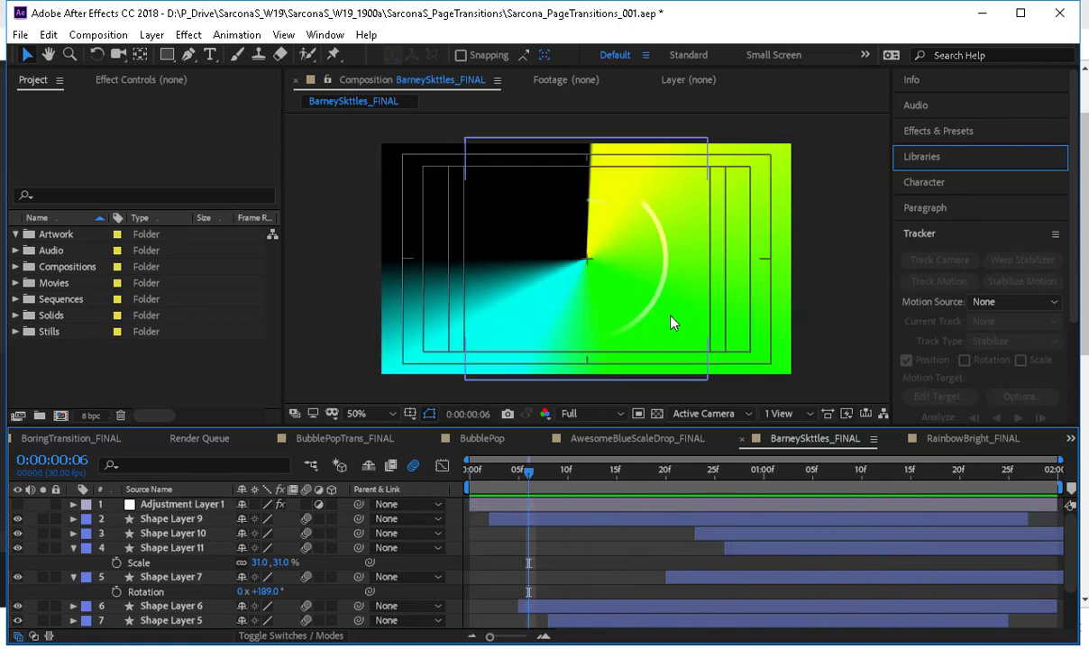
left_click(639, 439)
left_click_drag(513, 472, 924, 438)
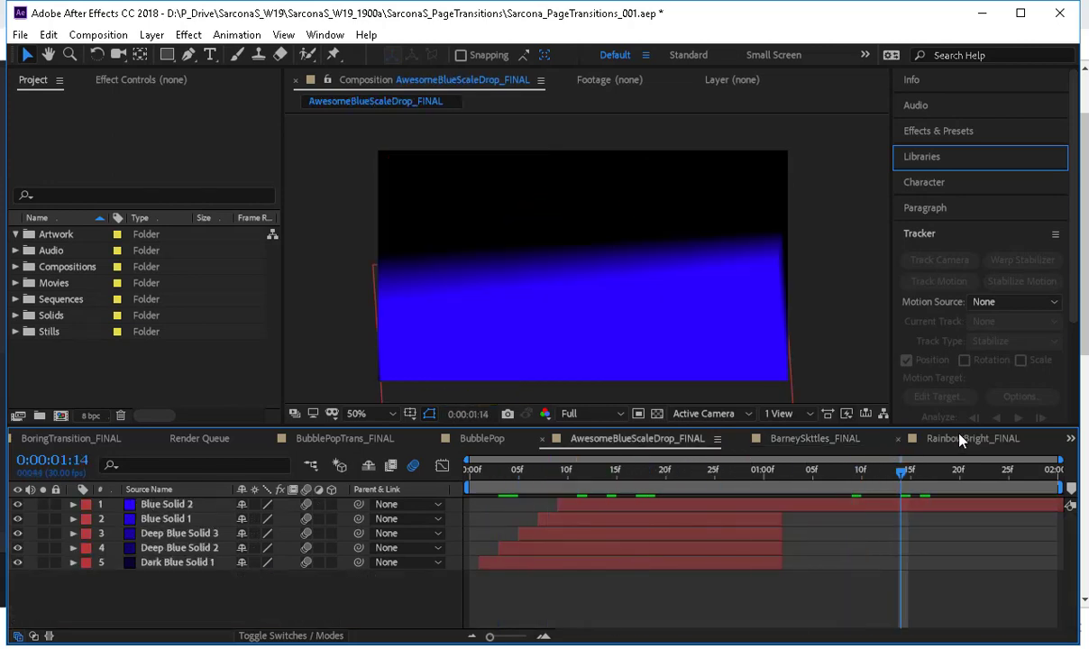
Open the RainbowBright_FINAL composition with a taller timeline, turn off its motion blur and preview the animation.
left_click(933, 439)
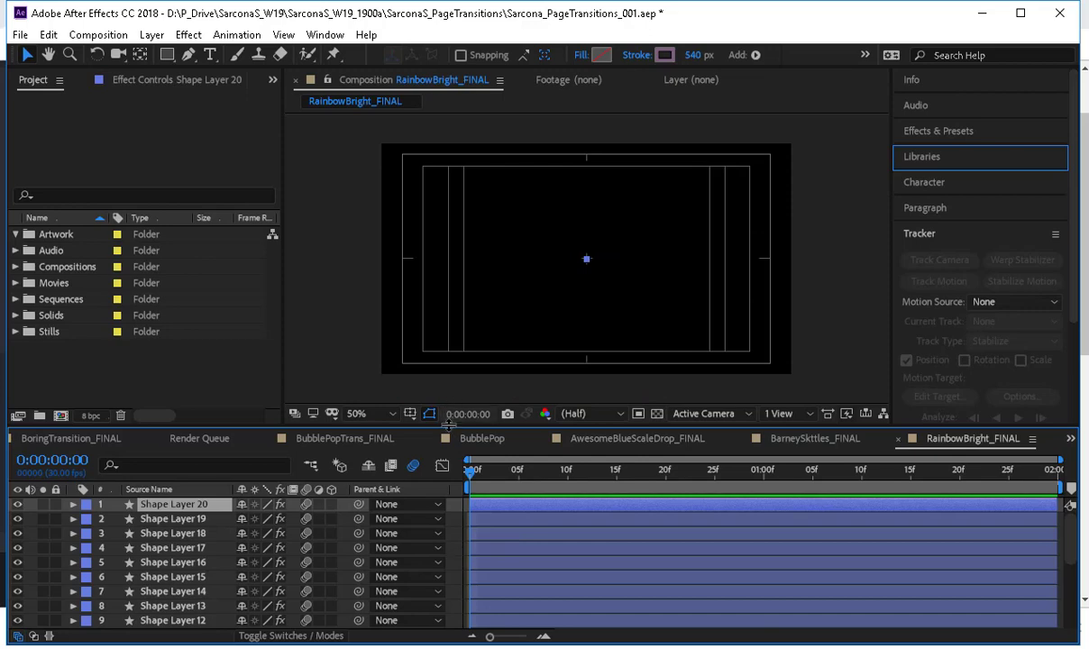
left_click_drag(423, 427, 425, 375)
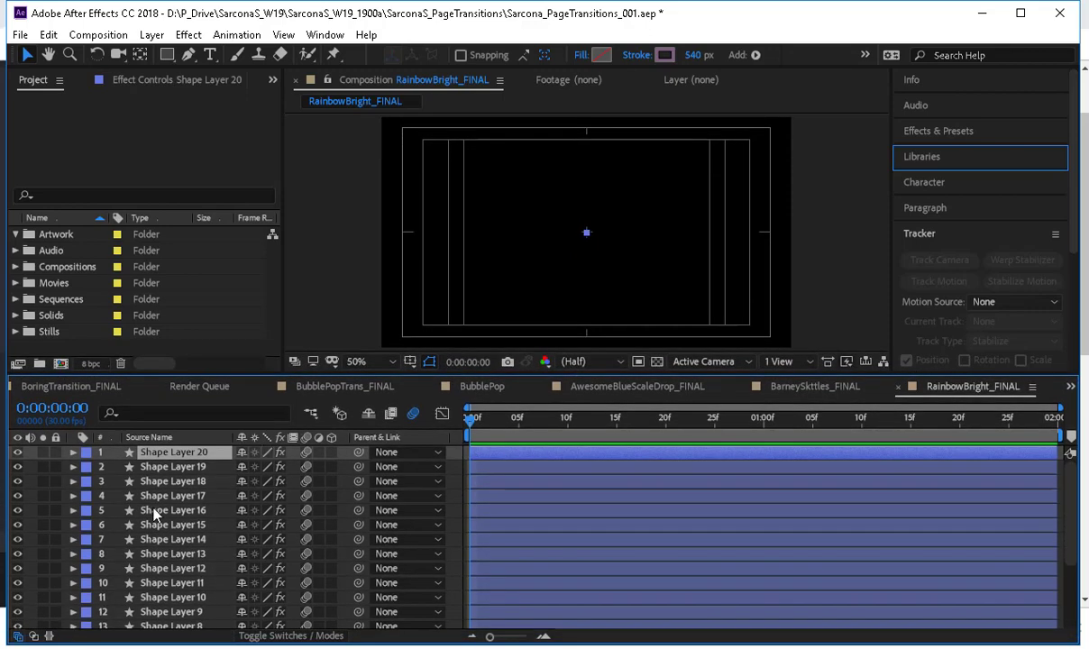
left_click(416, 417)
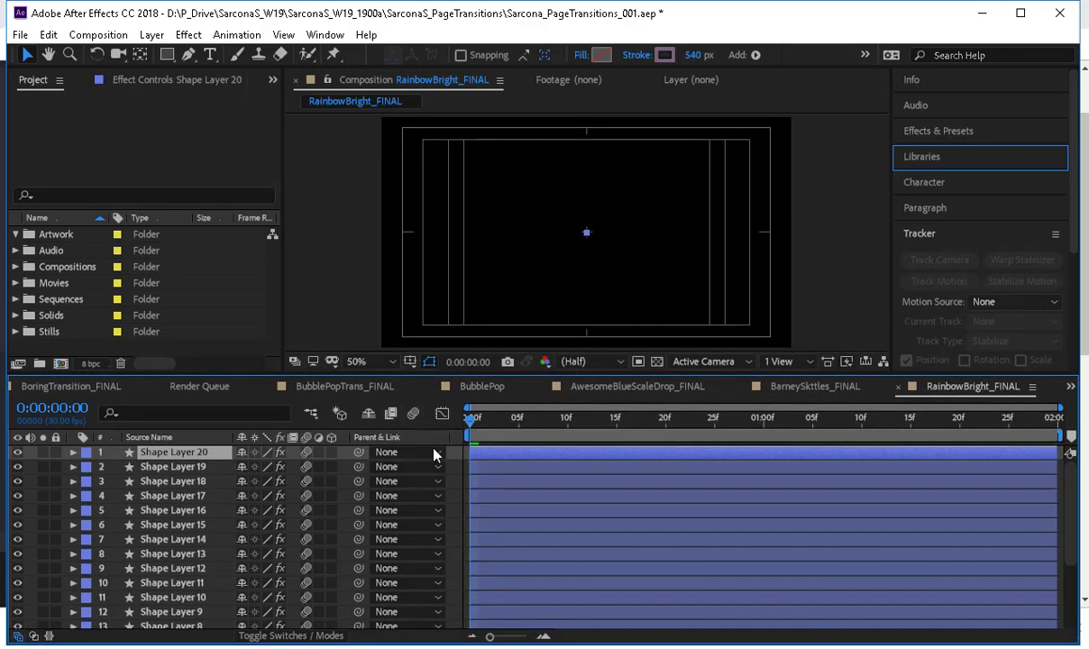
key("space")
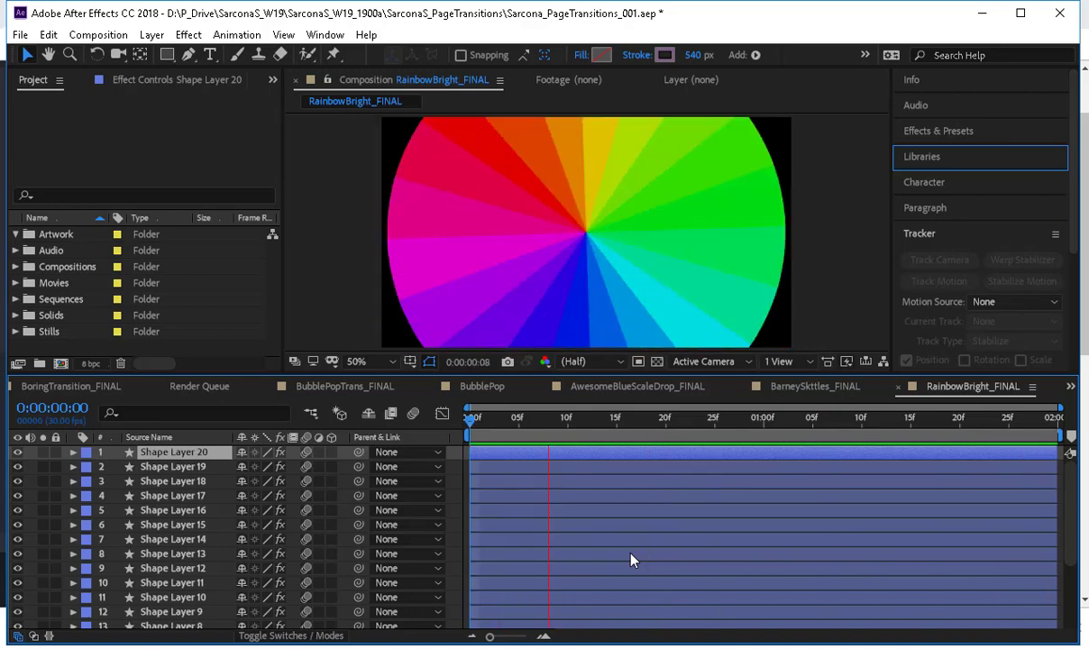
key("space")
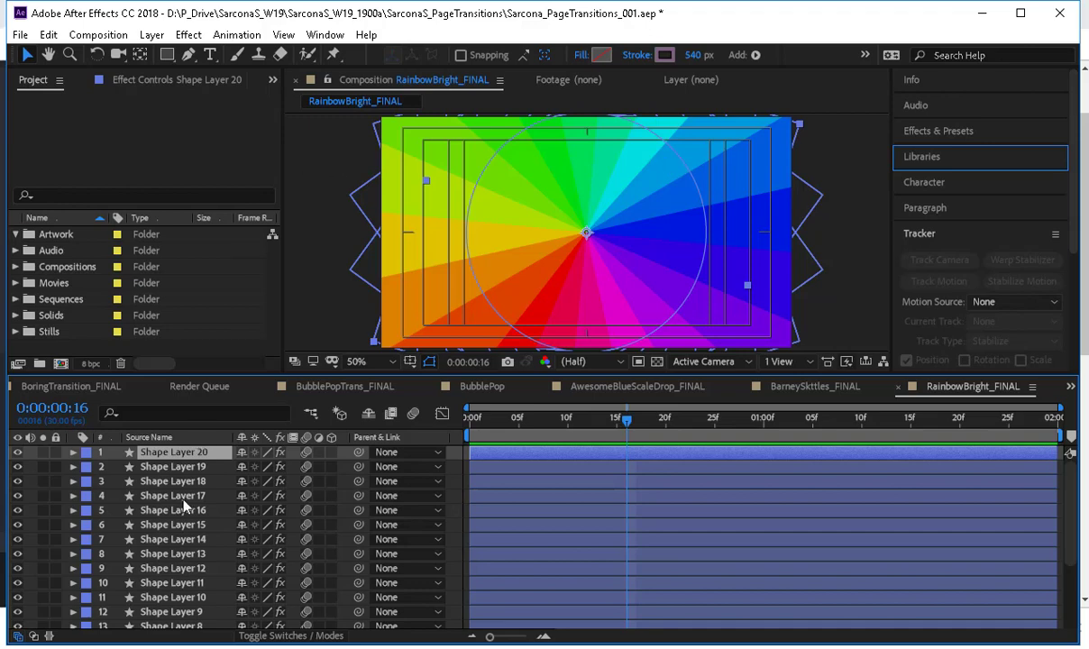
Delete every shape layer in RainbowBright_FINAL except Shape Layer 1.
scroll(173, 523, "down", 5)
key("ctrl+a")
left_click(171, 620, "ctrl")
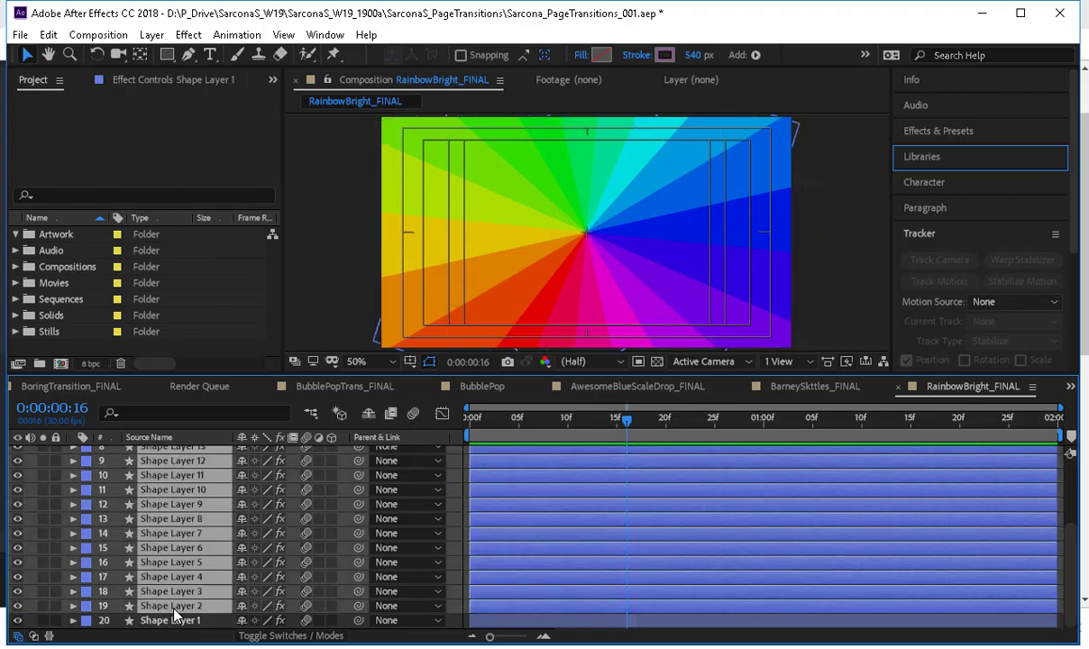
key("Delete")
Duplicate Shape Layer 1 until the composition holds 20 shape layers, and preview the resulting colour wheel.
key("ctrl+a")
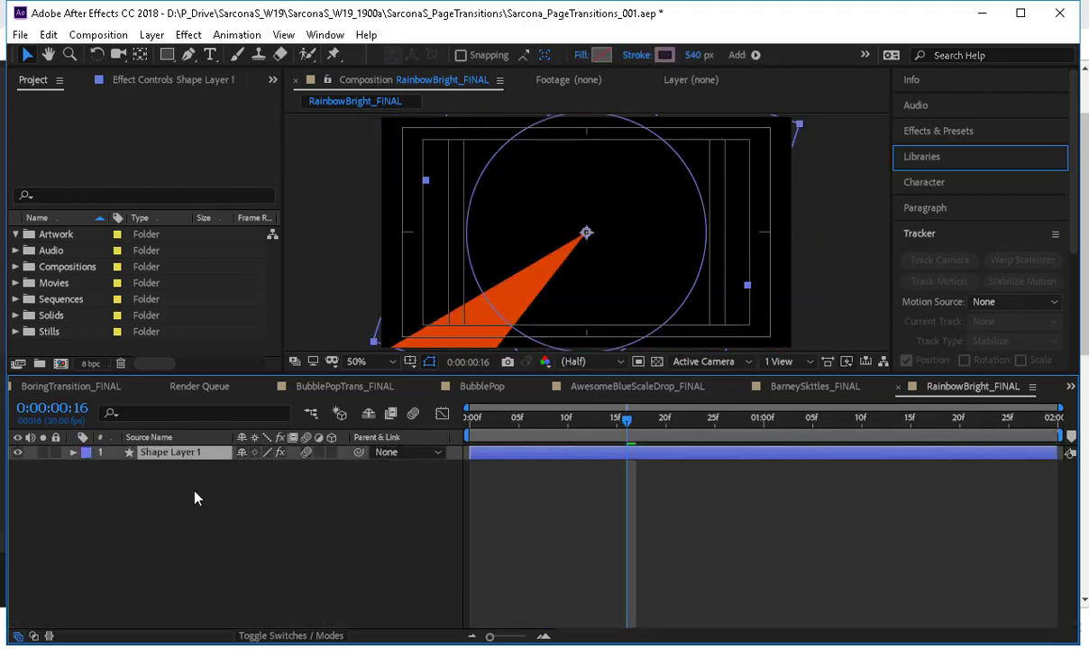
key("ctrl+d")
key("ctrl+d")
key("ctrl+d")
key("ctrl+d")
key("ctrl+d")
key("ctrl+d")
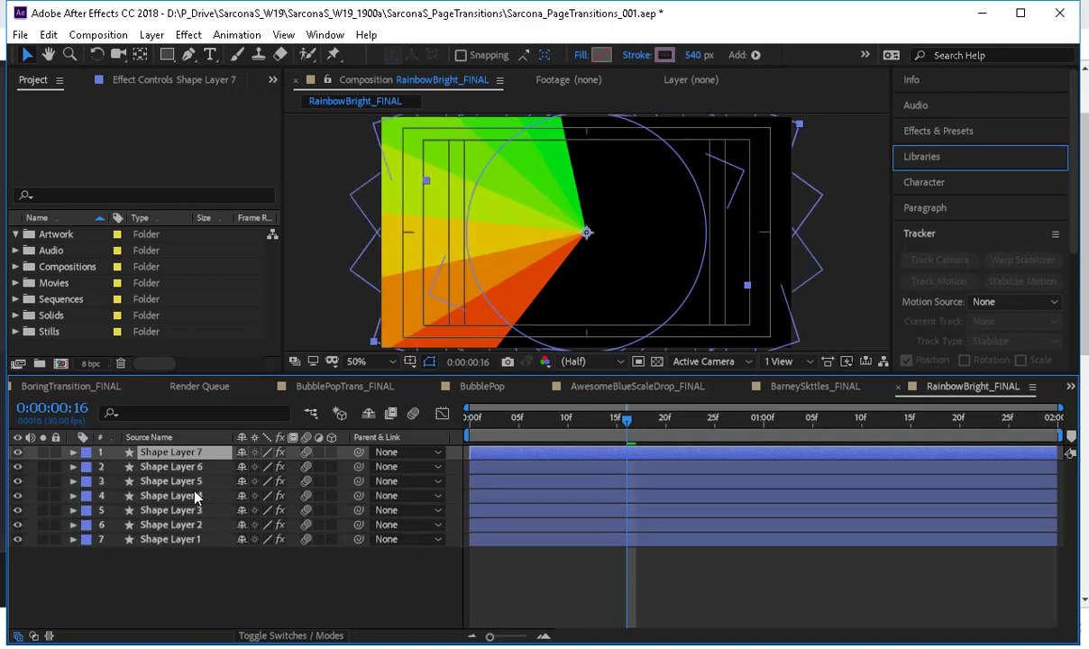
key("ctrl+d")
key("ctrl+d")
key("ctrl+d")
key("ctrl+d")
key("ctrl+d")
key("ctrl+d")
key("ctrl+d")
key("ctrl+d")
key("ctrl+d")
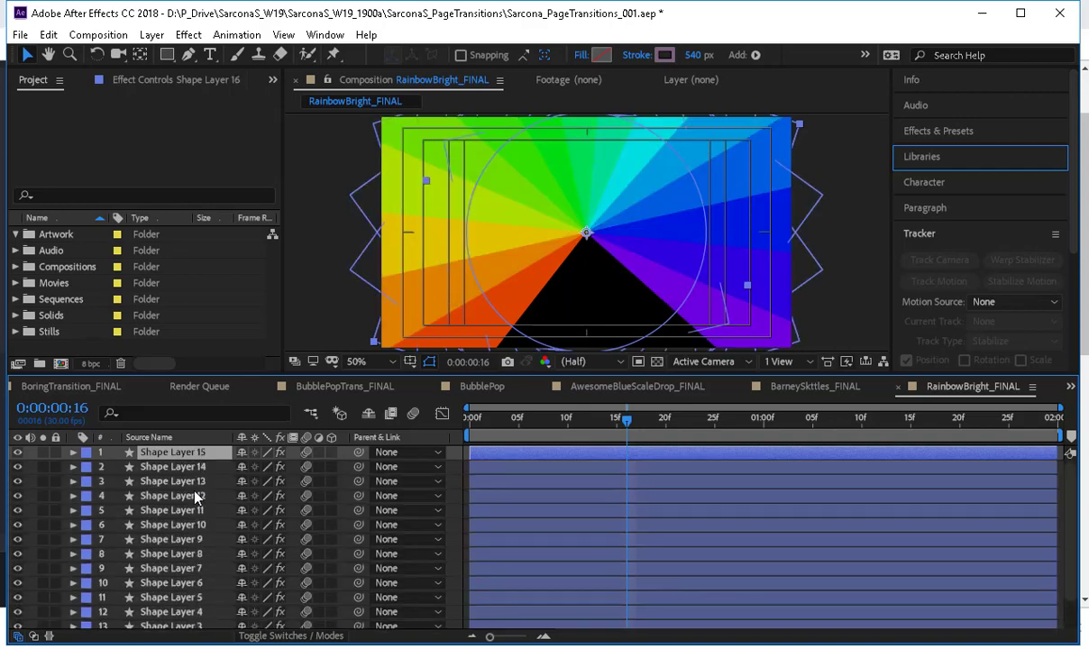
key("ctrl+d")
key("ctrl+d")
key("ctrl+d")
key("ctrl+d")
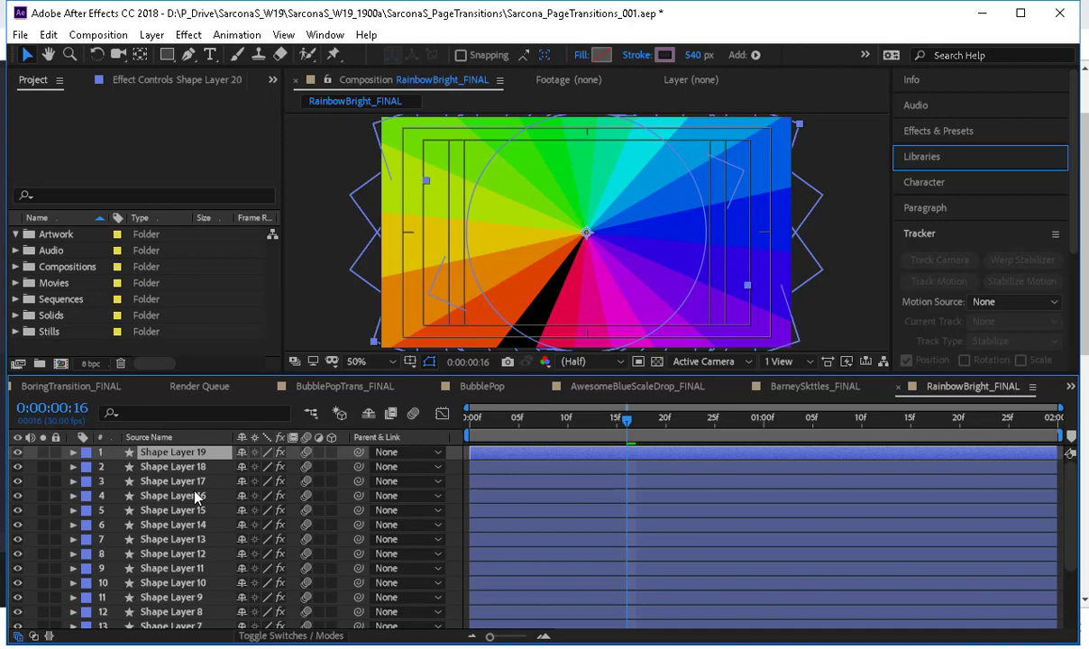
key("ctrl+d")
key("space")
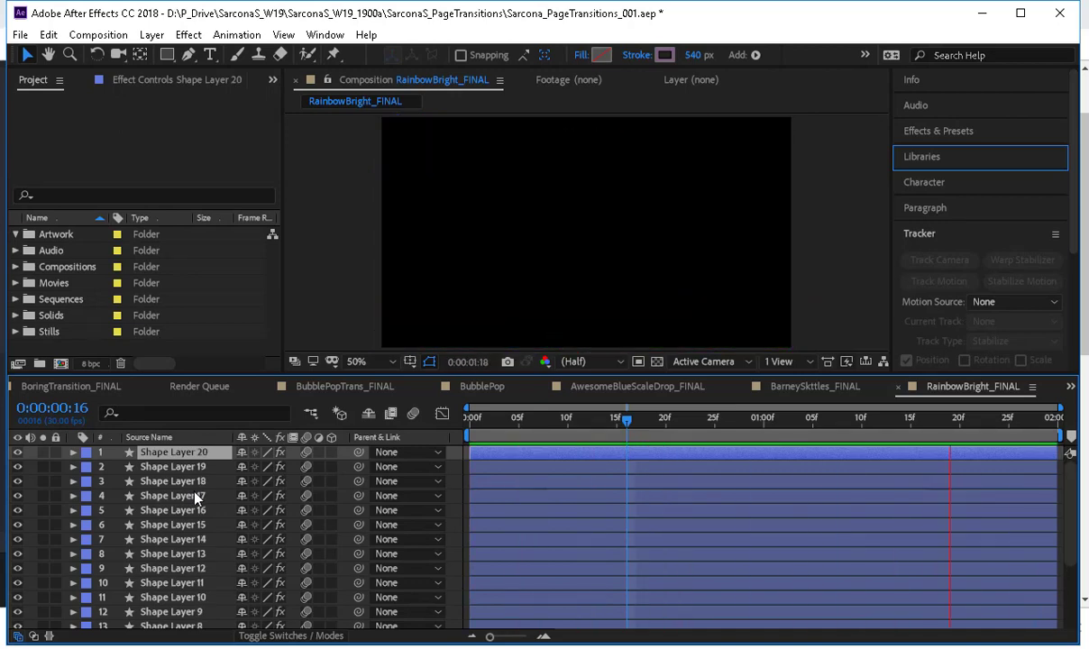
key("space")
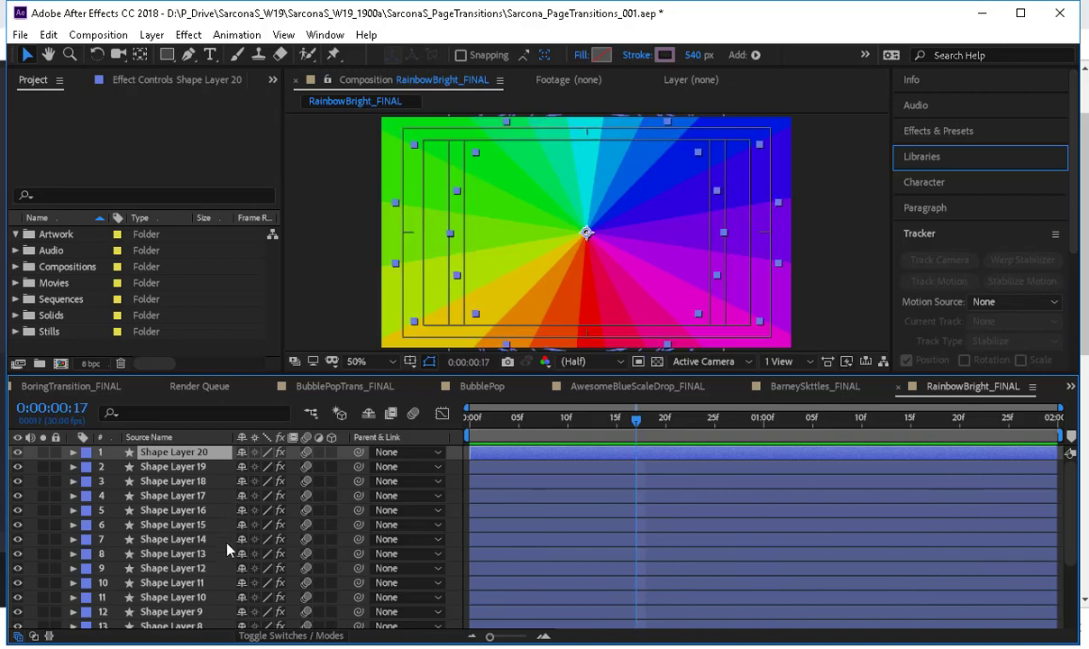
Offset all 20 shape layers with the LayerRandomShifter script using Min 0 and Max 3, and preview the staggered animation.
key("ctrl+a")
left_click(324, 34)
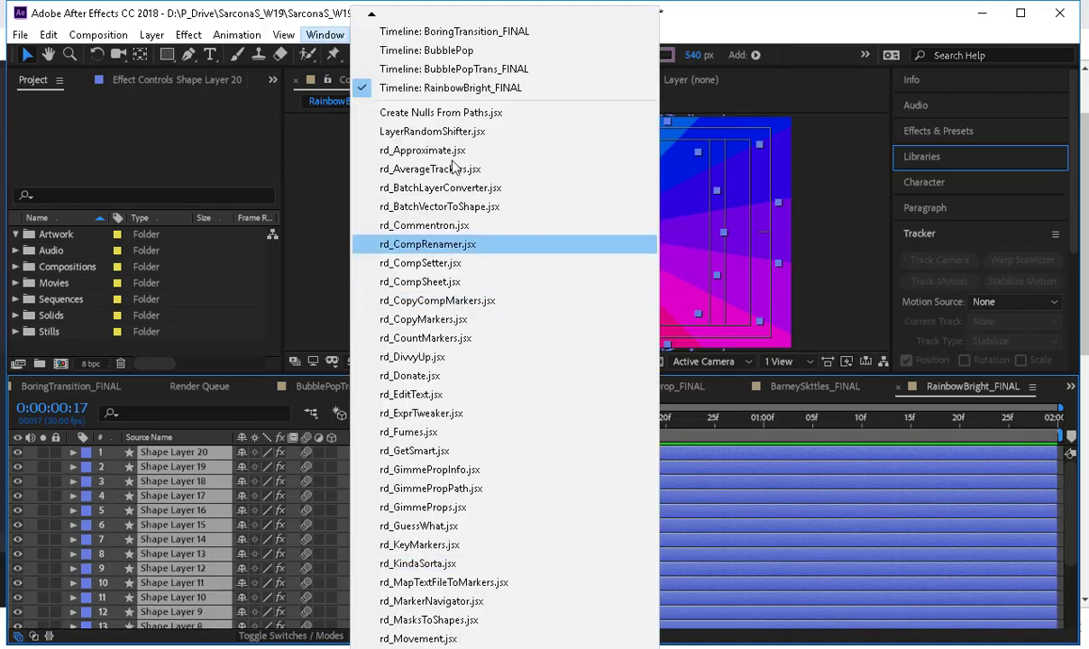
left_click(442, 132)
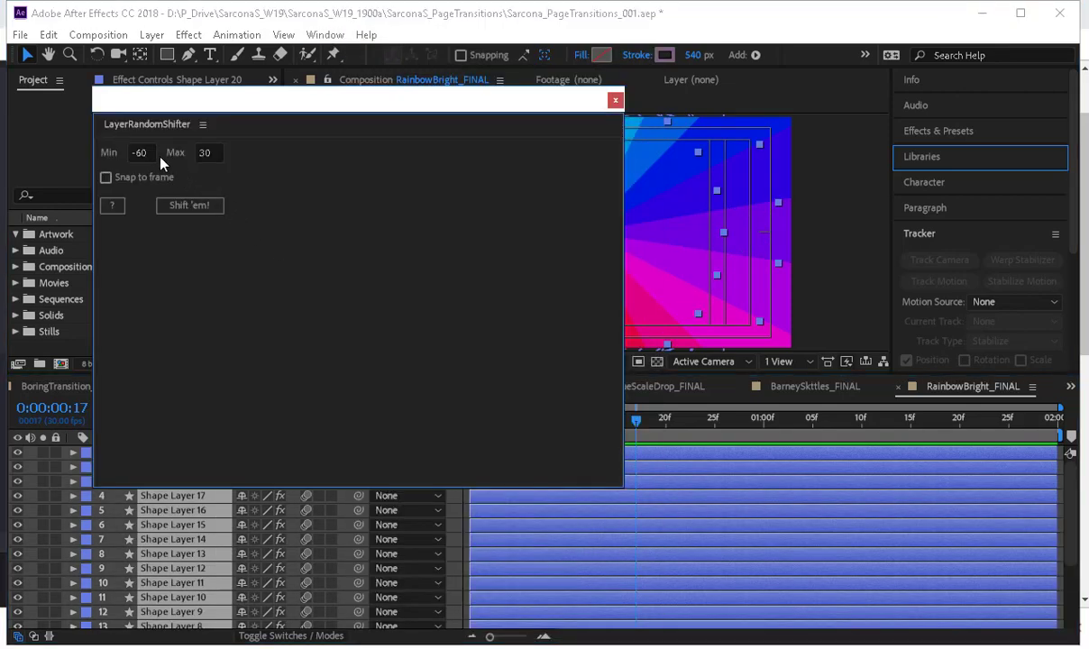
left_click(140, 152)
type("0")
key("Tab")
type("3")
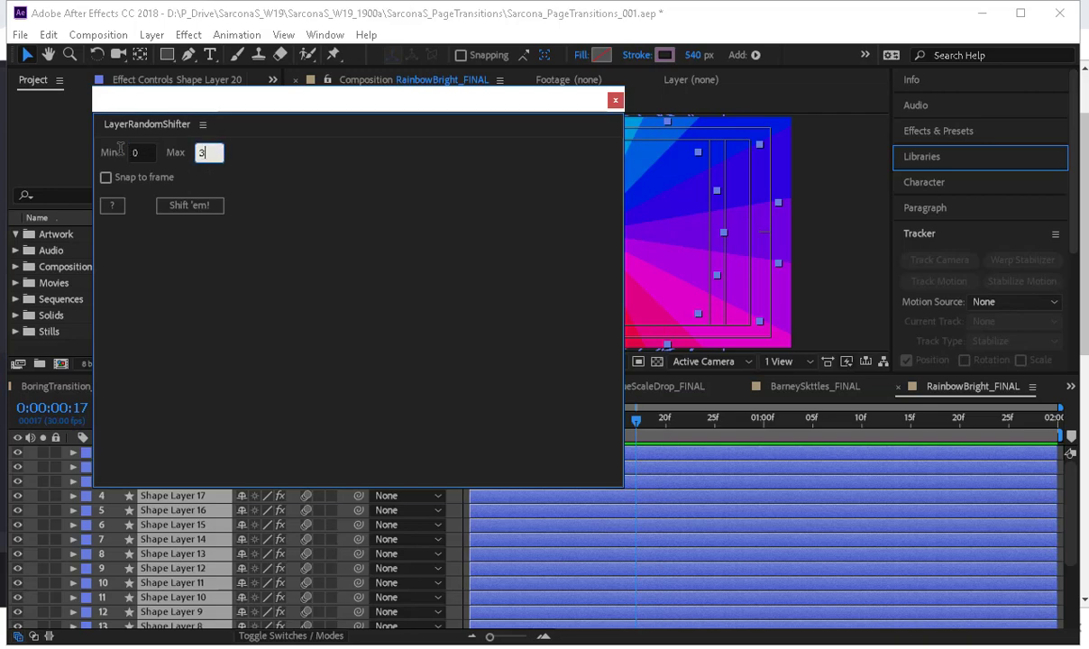
left_click(189, 206)
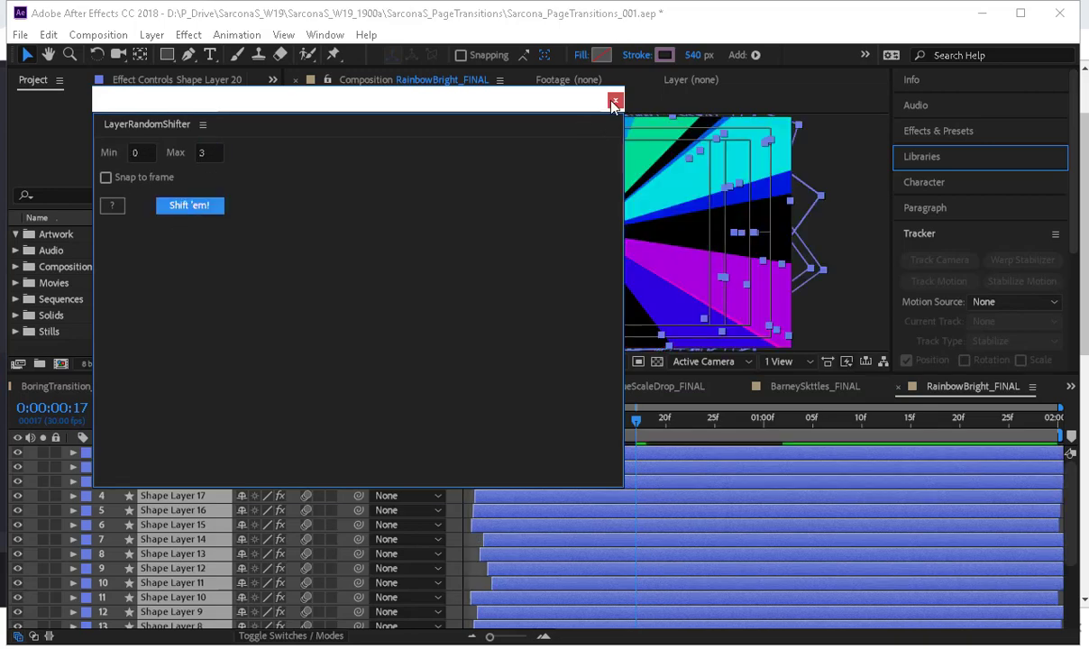
left_click(614, 100)
key("space")
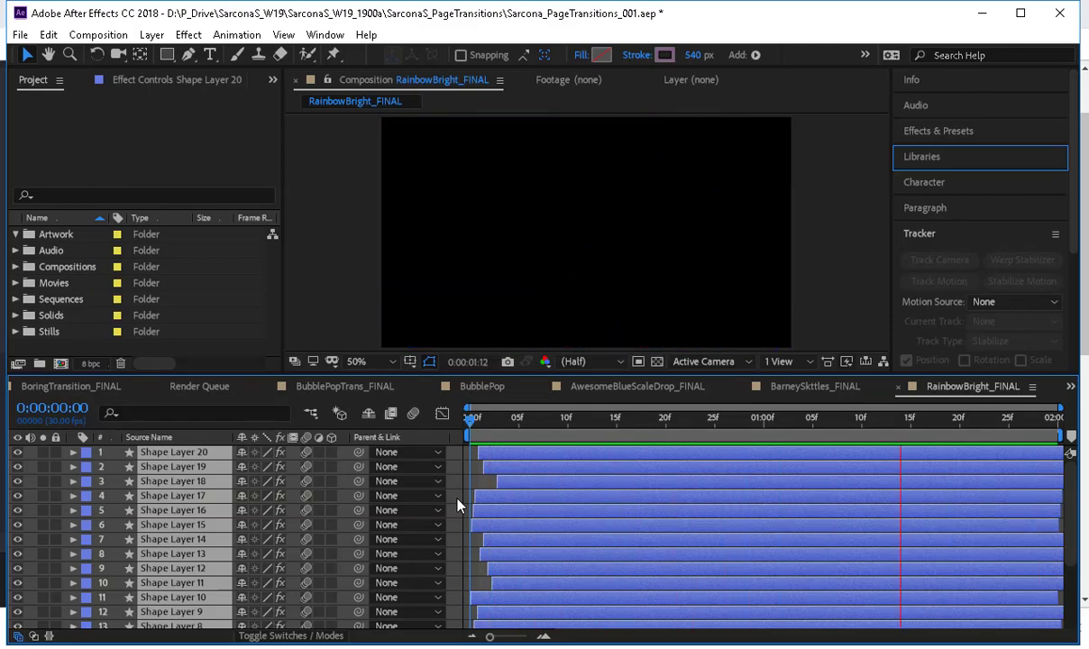
key("space")
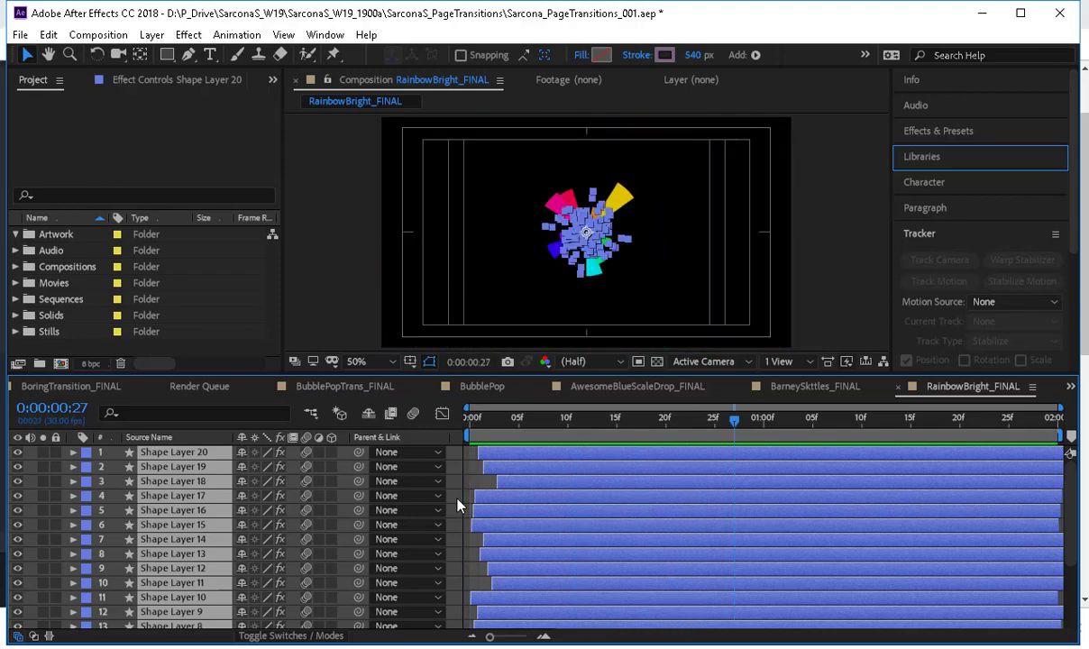
Delete all shape layers except Shape Layer 1 and move its start to the first frame.
scroll(216, 561, "down", 3)
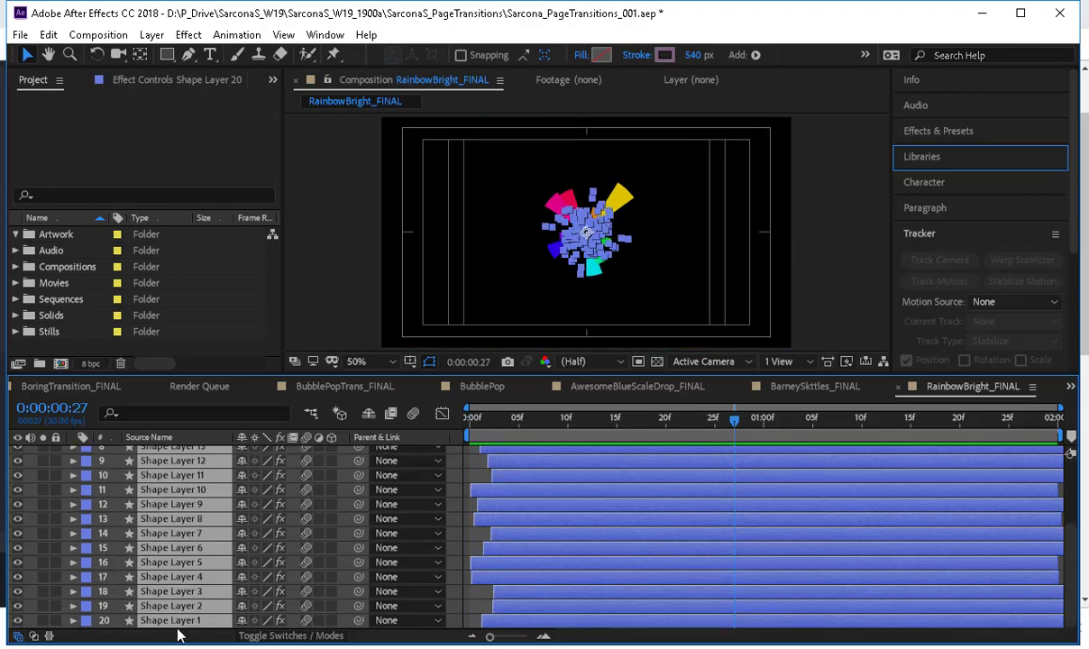
key("Delete")
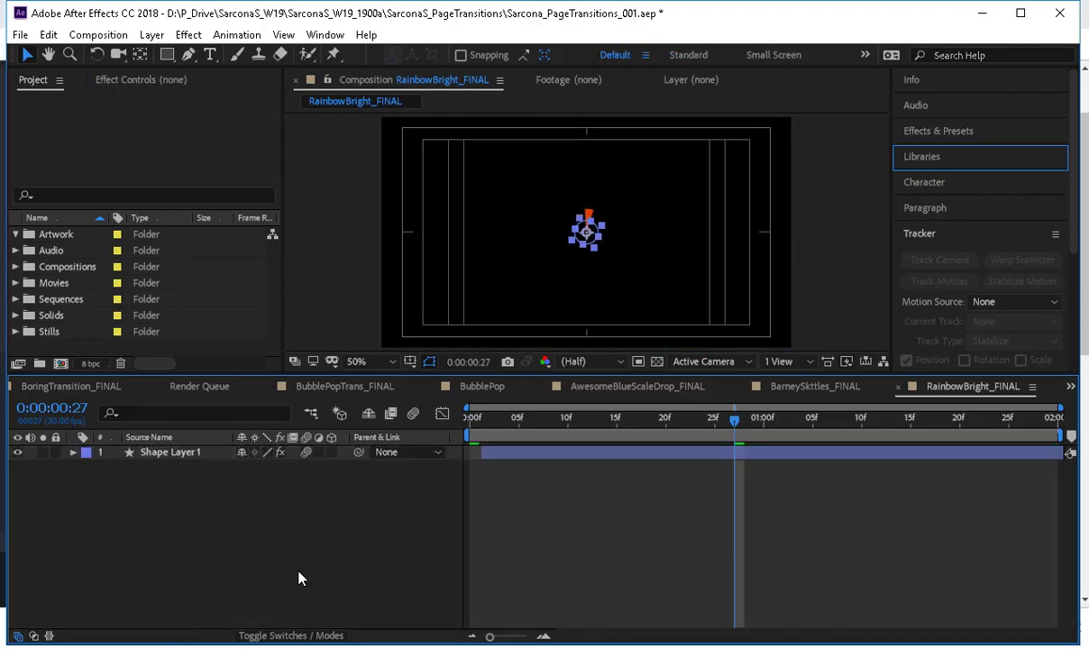
key("Home")
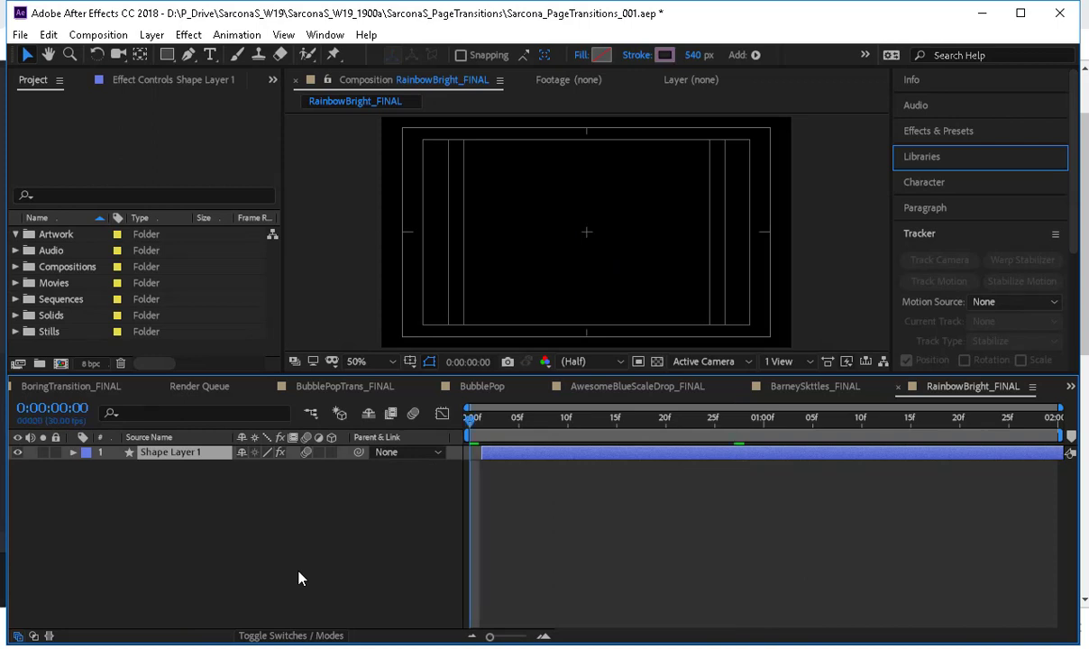
key("[")
left_click(304, 569)
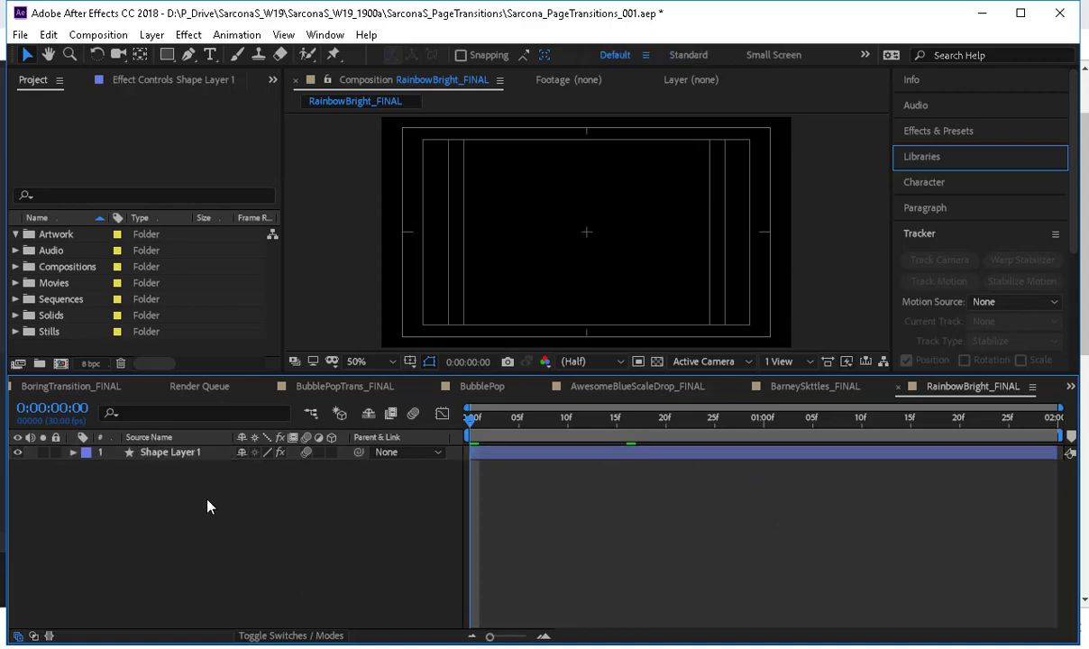
Reveal the expressions on Shape Layer 1 and examine the Colorize Hue and Rotation formulas.
left_click(193, 452)
key("e")
key("e")
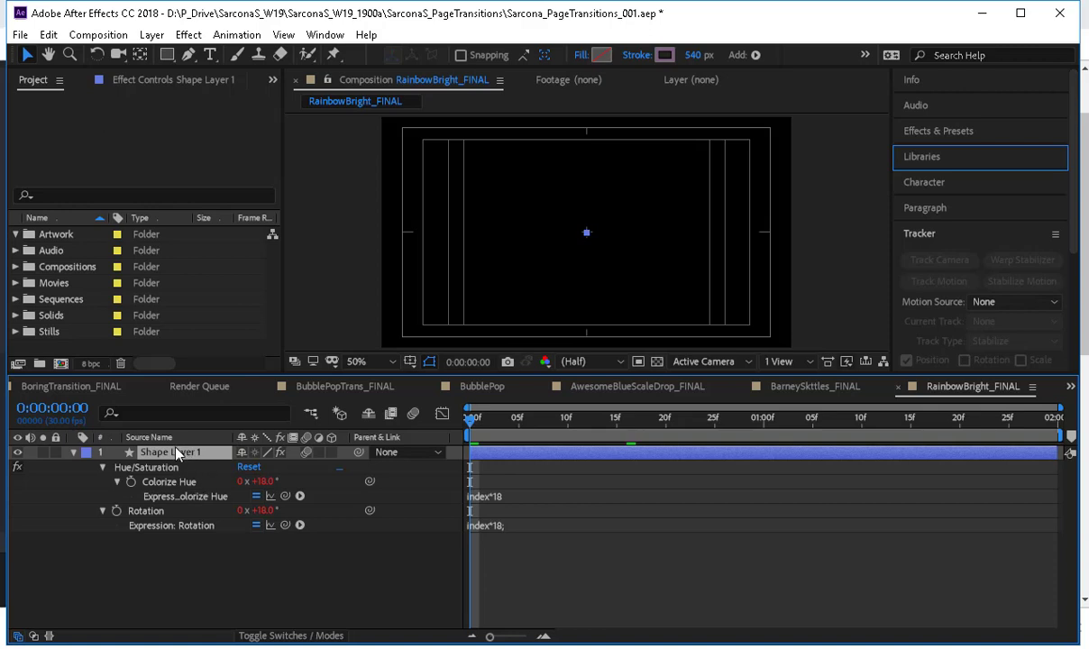
left_click(517, 494)
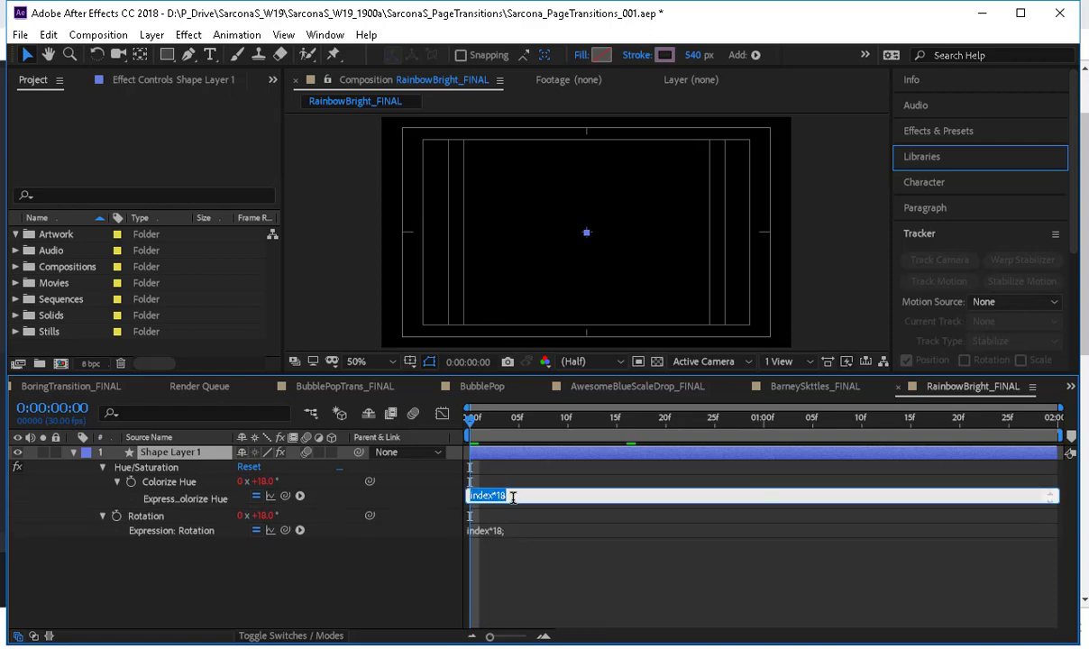
left_click(513, 497)
left_click(189, 458)
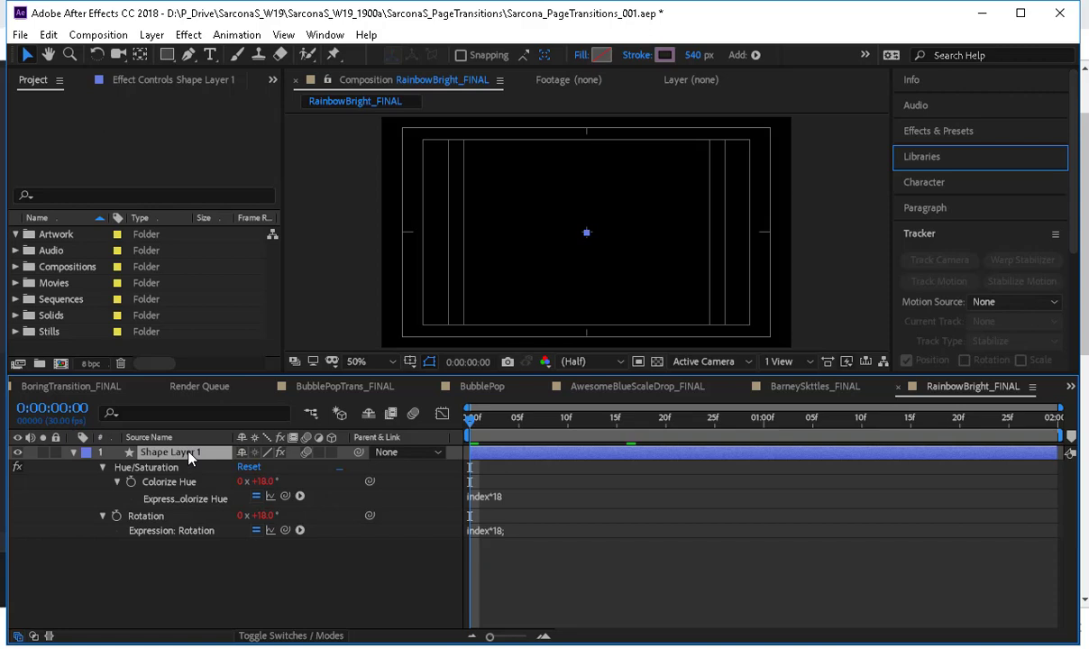
Duplicate Shape Layer 1 three times, viewing the coloured wedges at frame 6.
key("ctrl+d")
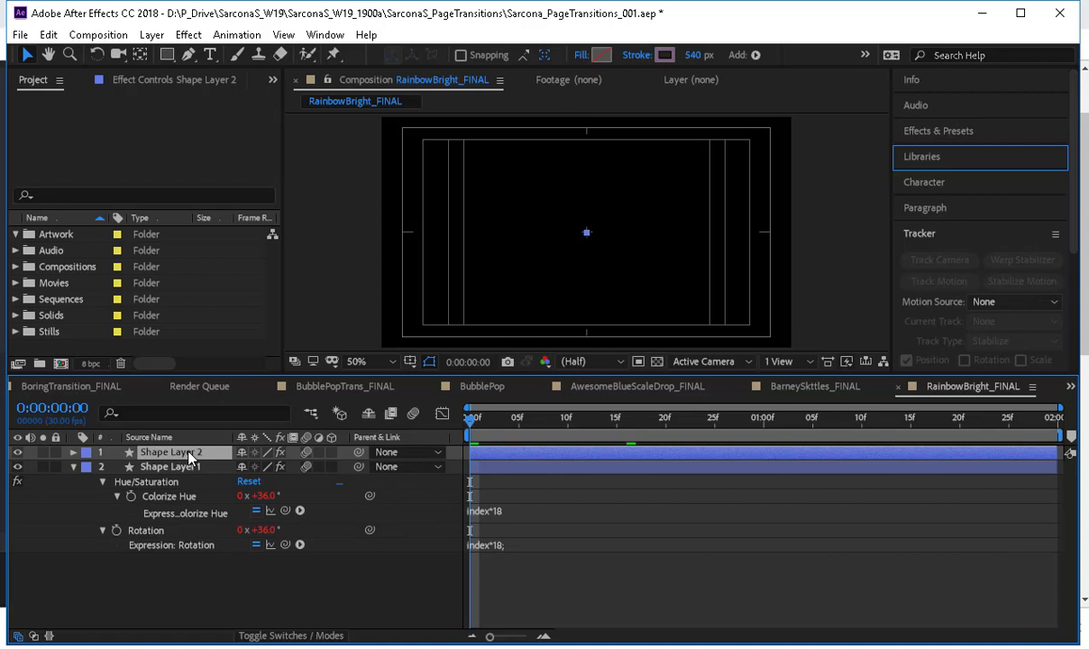
left_click_drag(473, 419, 529, 429)
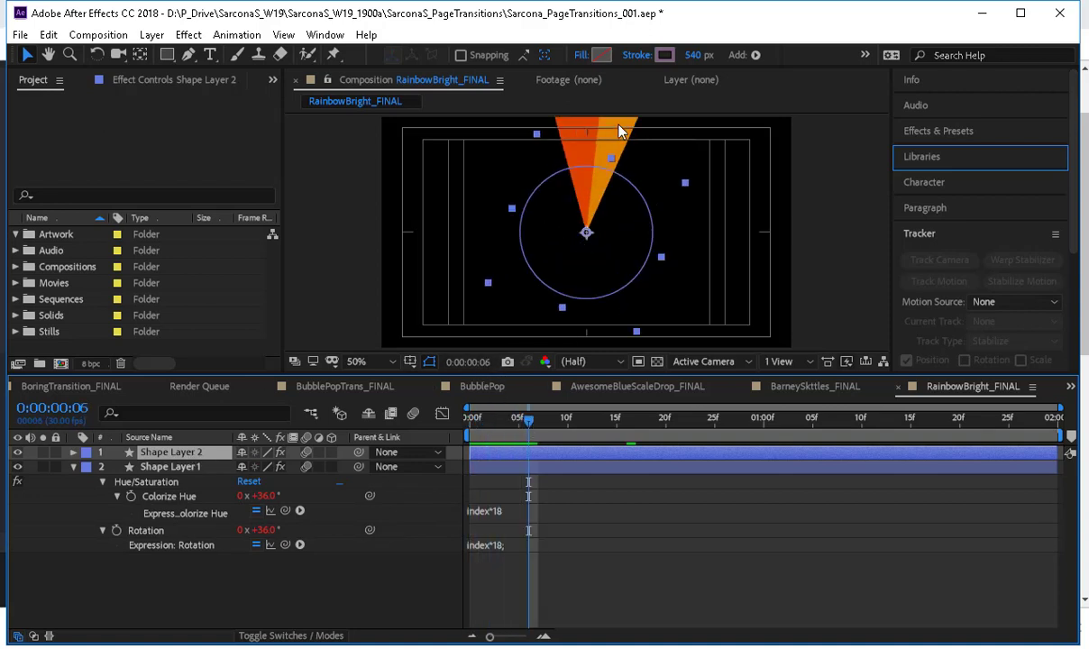
key("ctrl+d")
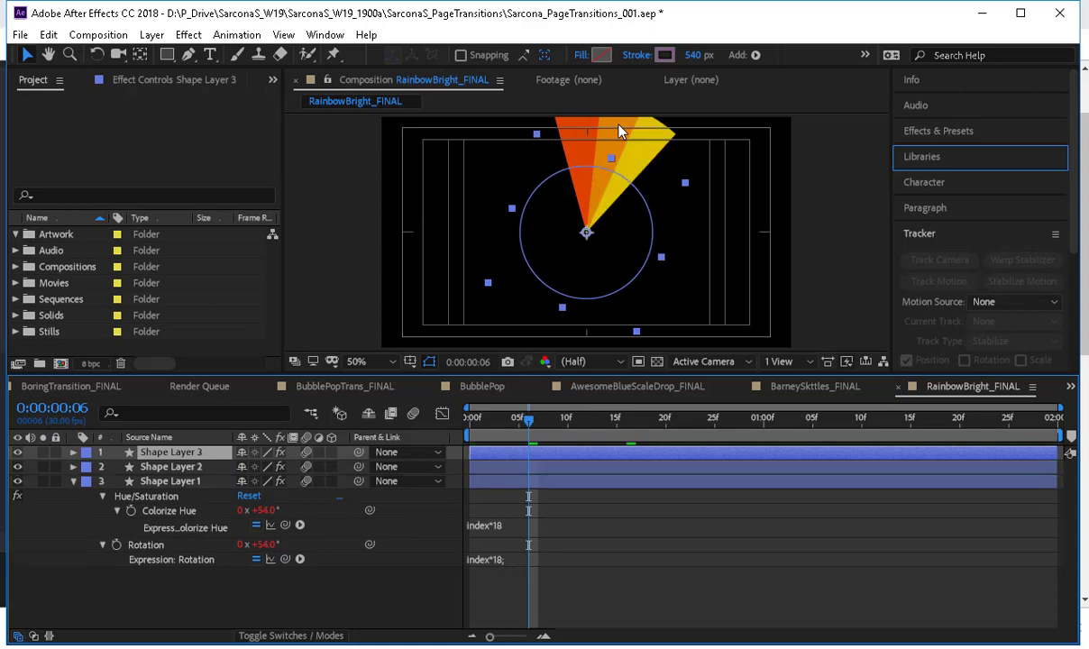
key("ctrl+d")
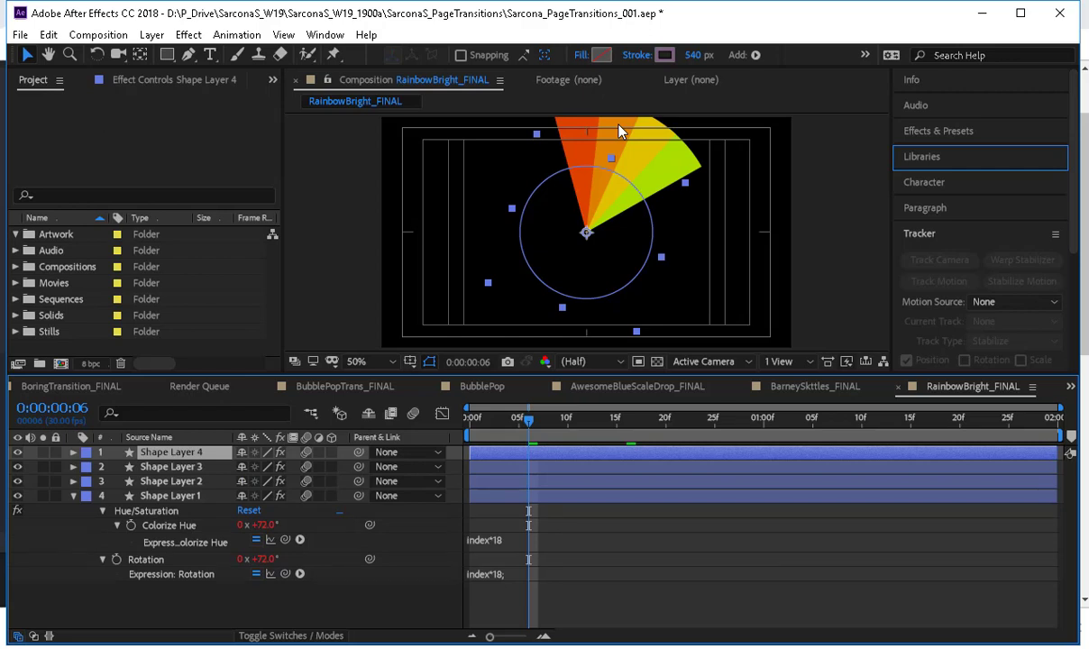
Undo the three layer duplications and Shape Layer 1's start-time move, and return to the first frame.
key("ctrl+z")
key("ctrl+z")
key("ctrl+z")
key("Home")
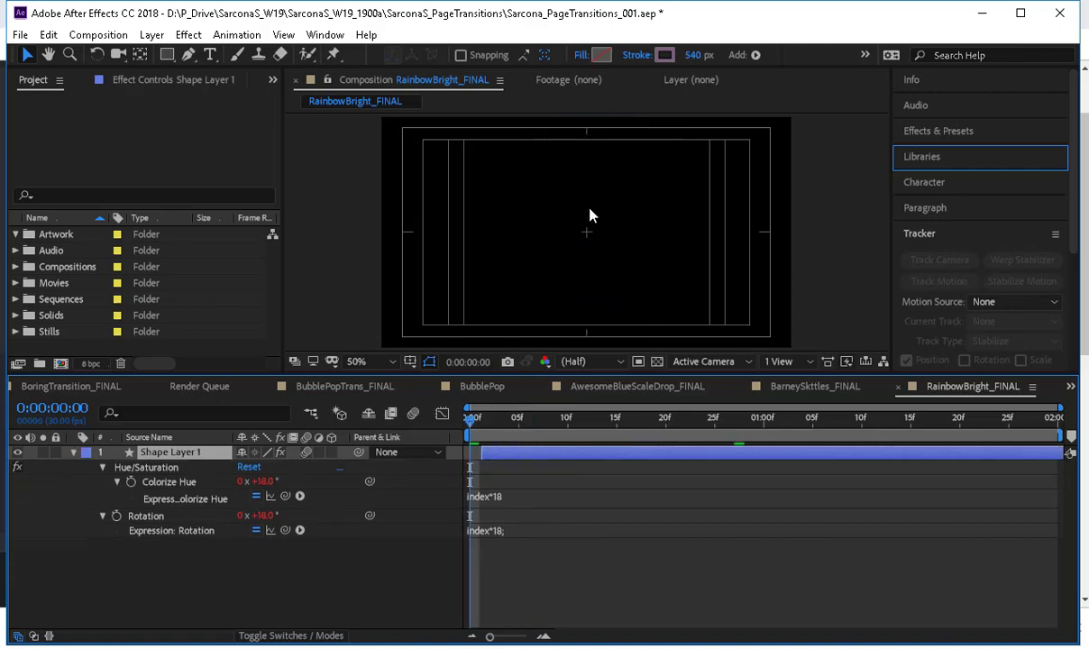
Expand Shape Layer 1's contents down to the Ellipse 1 transform properties to examine how the wedge is animated.
left_click(183, 520)
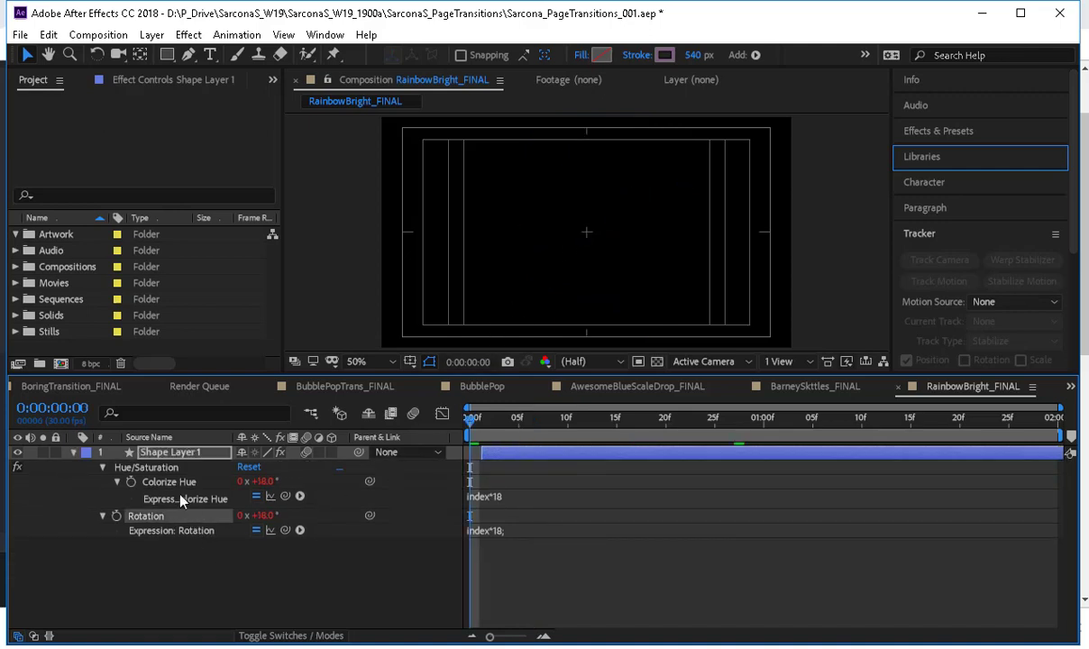
left_click(73, 451)
left_click(73, 451)
left_click(89, 483)
left_click(88, 483)
left_click(88, 467)
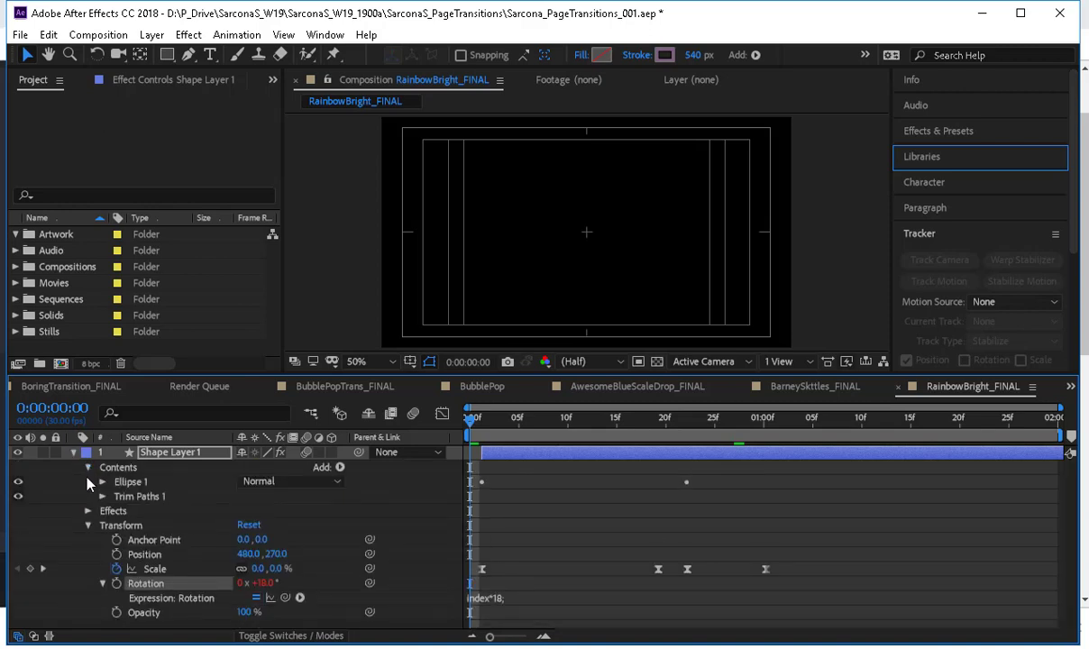
left_click(103, 497)
left_click(102, 496)
left_click(103, 482)
left_click(118, 540)
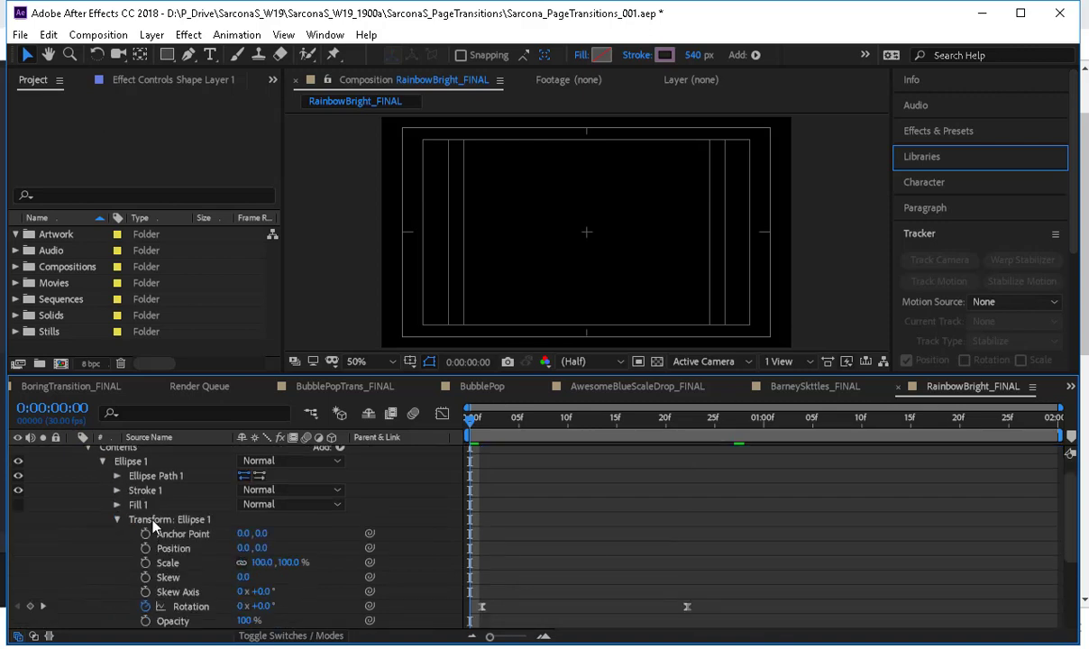
Compare the Transform: Ellipse 1 group with Shape Layer 1's own Transform group and its keyframed Scale and Rotation expression.
left_click(168, 520)
scroll(199, 530, "down", 3)
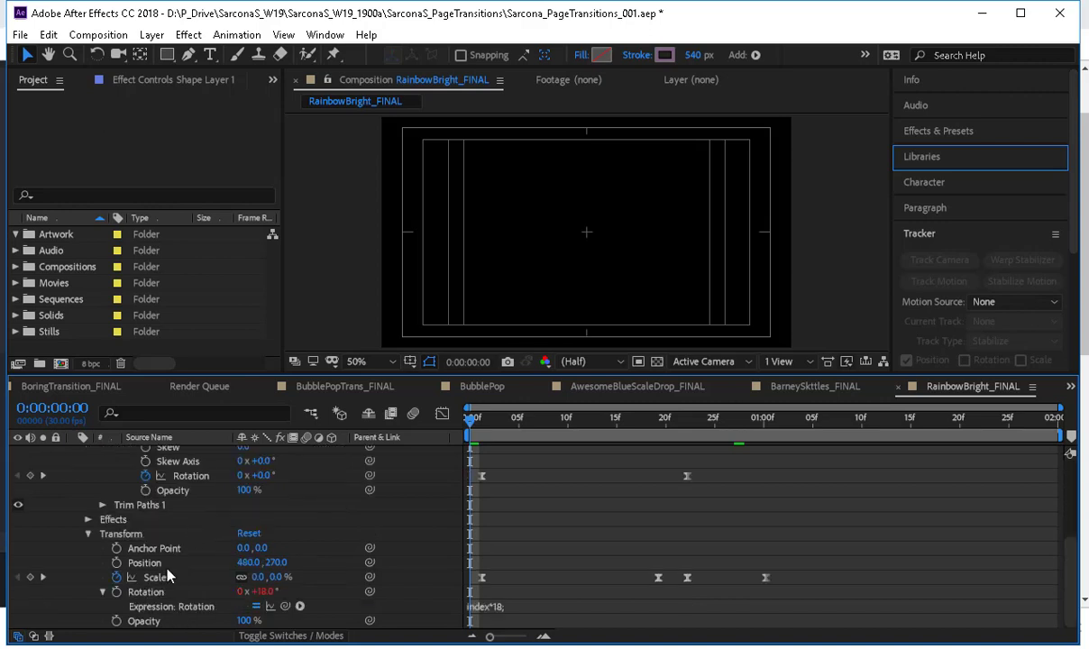
left_click(144, 537)
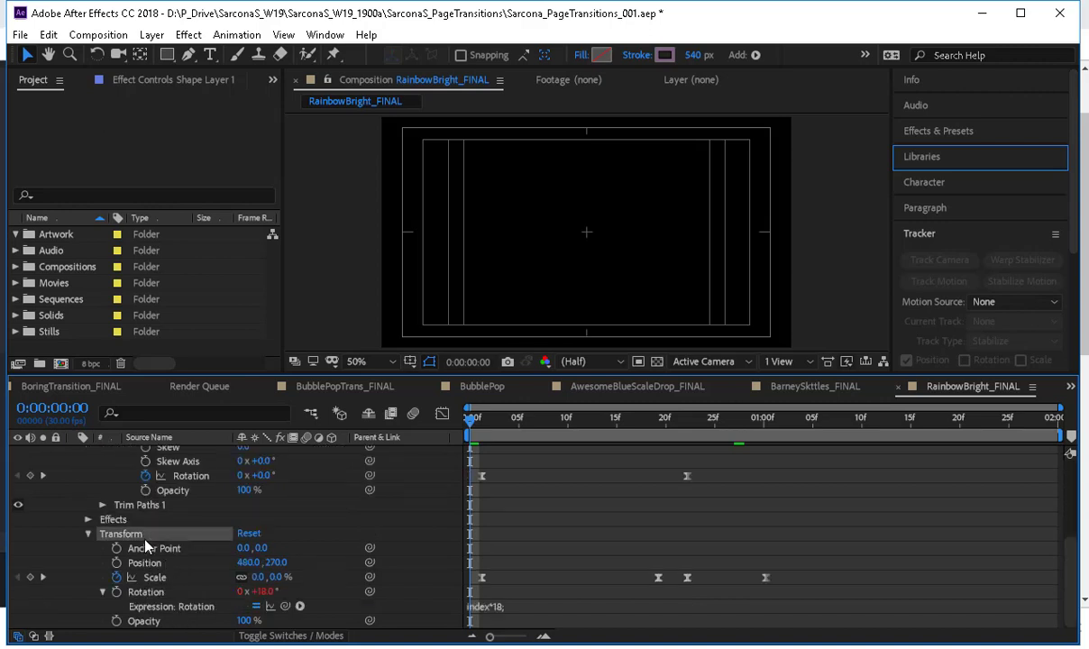
scroll(216, 570, "up", 4)
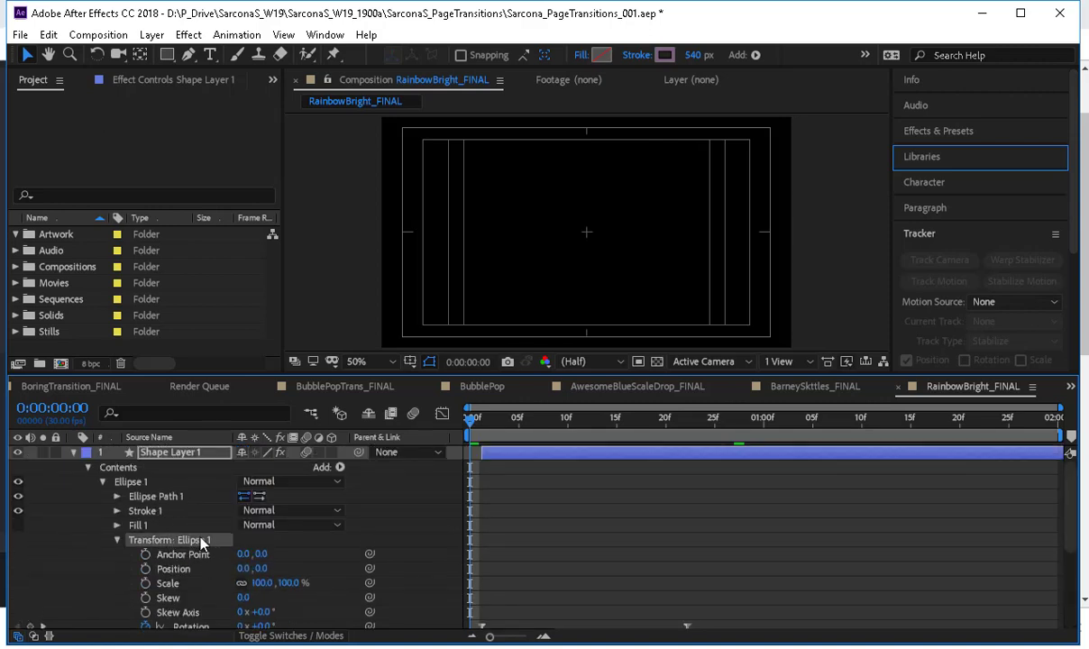
scroll(200, 544, "down", 3)
left_click(176, 535)
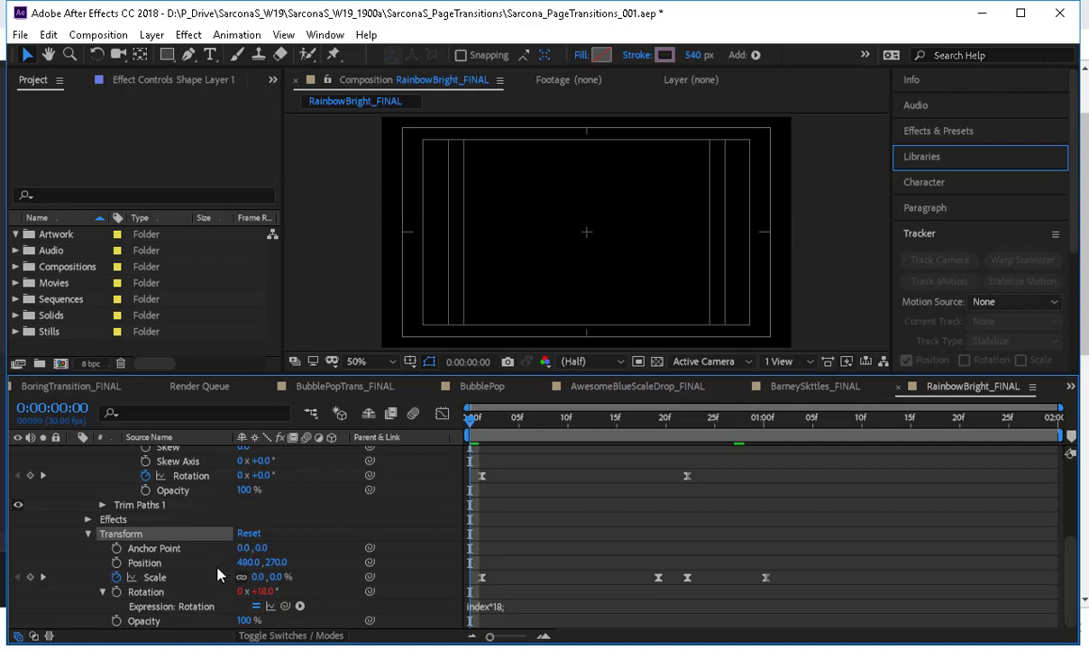
Switch to VLC and skim 05_IN_CLASS_LECTURE__01_BYOD.mov from the beginning to near its end.
mouse_move(483, 648)
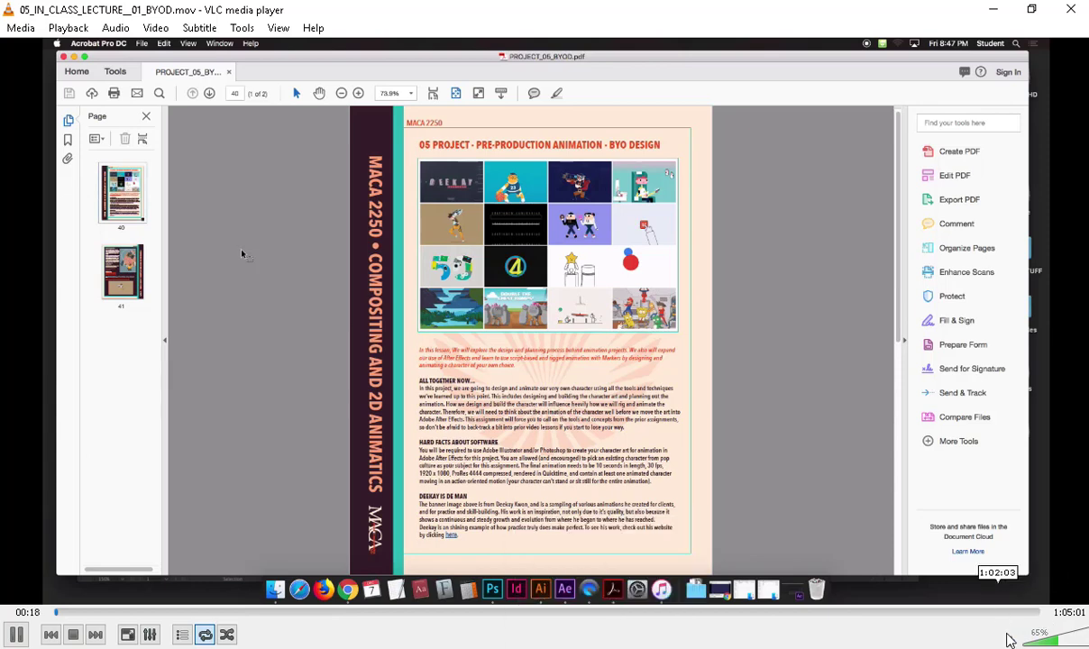
left_click(78, 620)
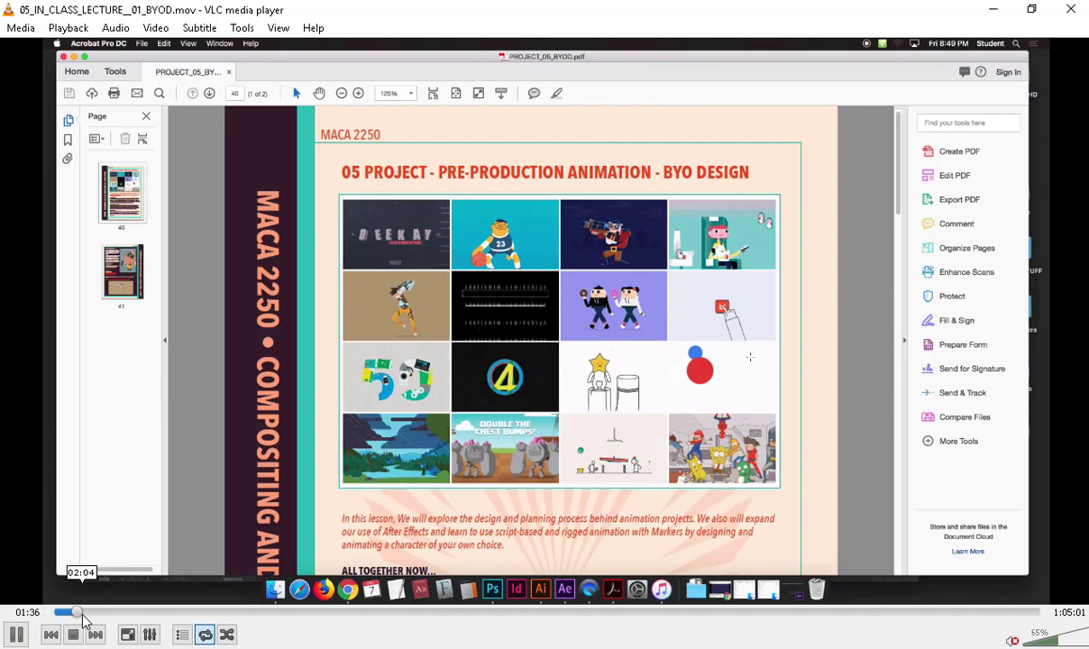
left_click_drag(83, 620, 130, 616)
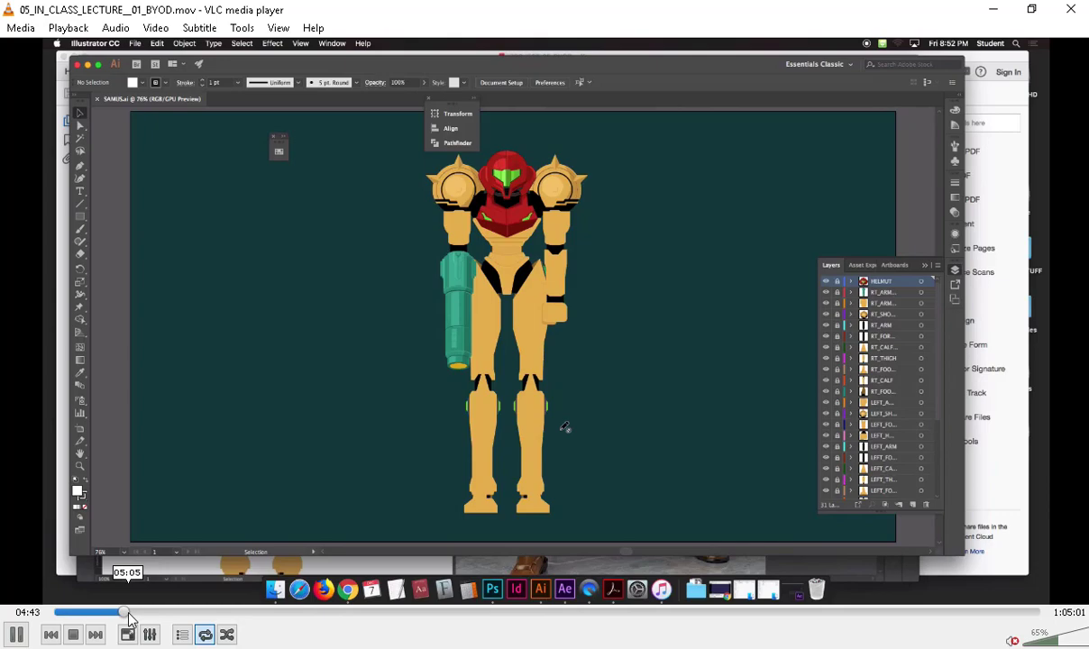
mouse_move(128, 615)
left_mouse_down()
mouse_move(363, 642)
mouse_move(488, 629)
mouse_move(990, 624)
left_mouse_up()
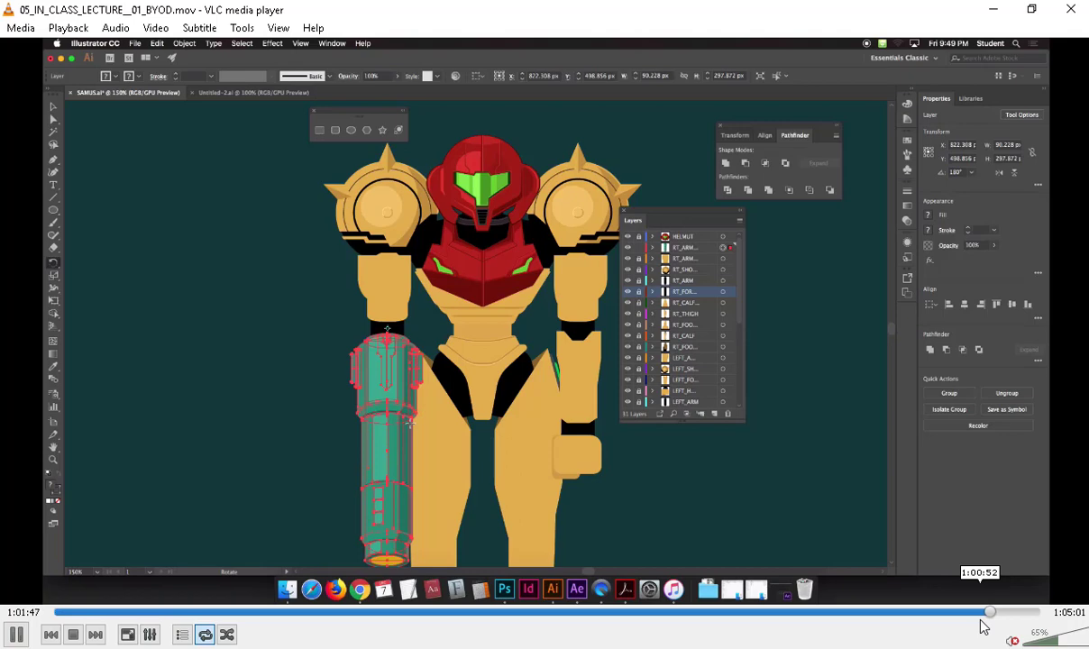
left_click_drag(985, 627, 1038, 623)
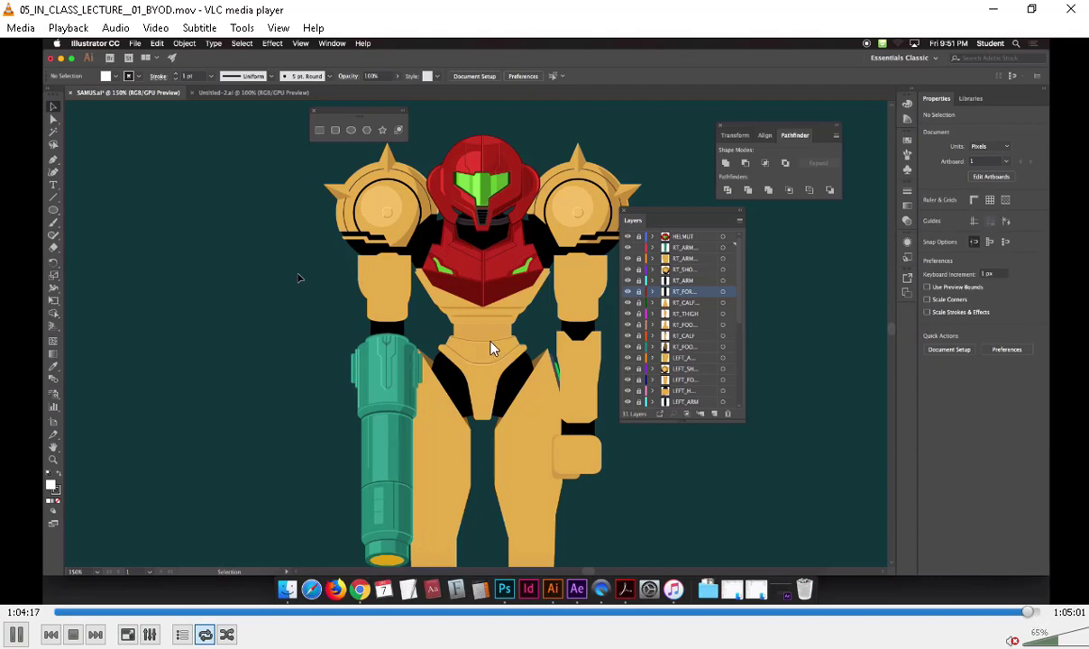
left_click(1002, 11)
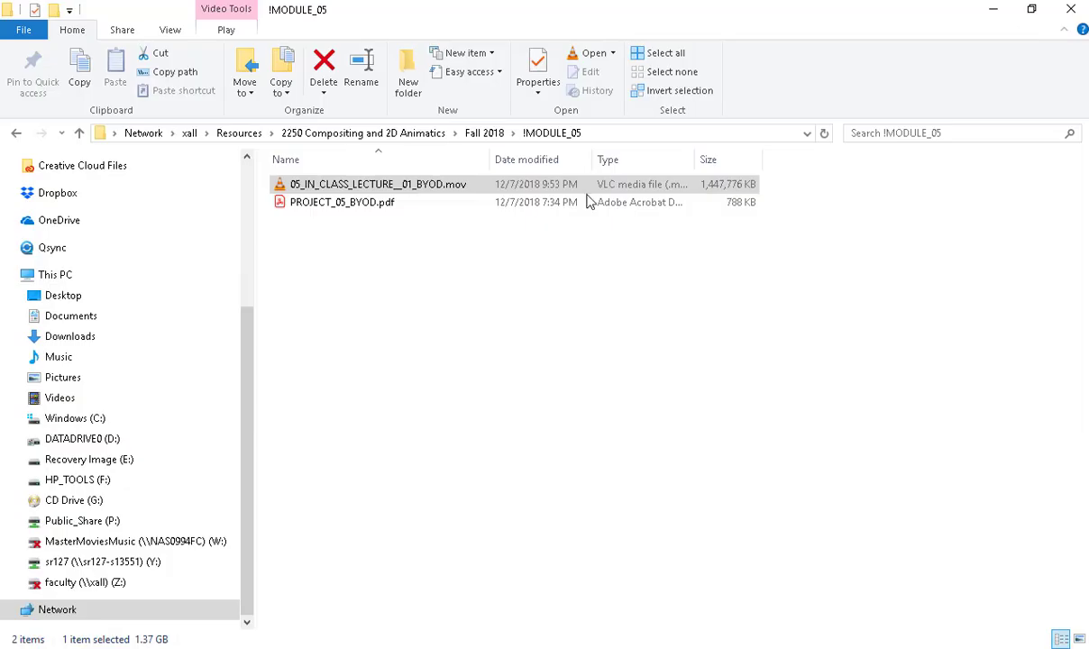
Open 04_IN_CLASS_LECTURE_01A_BRAVO.mov from the !MODULE_04 folder, skim to its final minutes and close the player.
key("BackSpace")
double_click(353, 238)
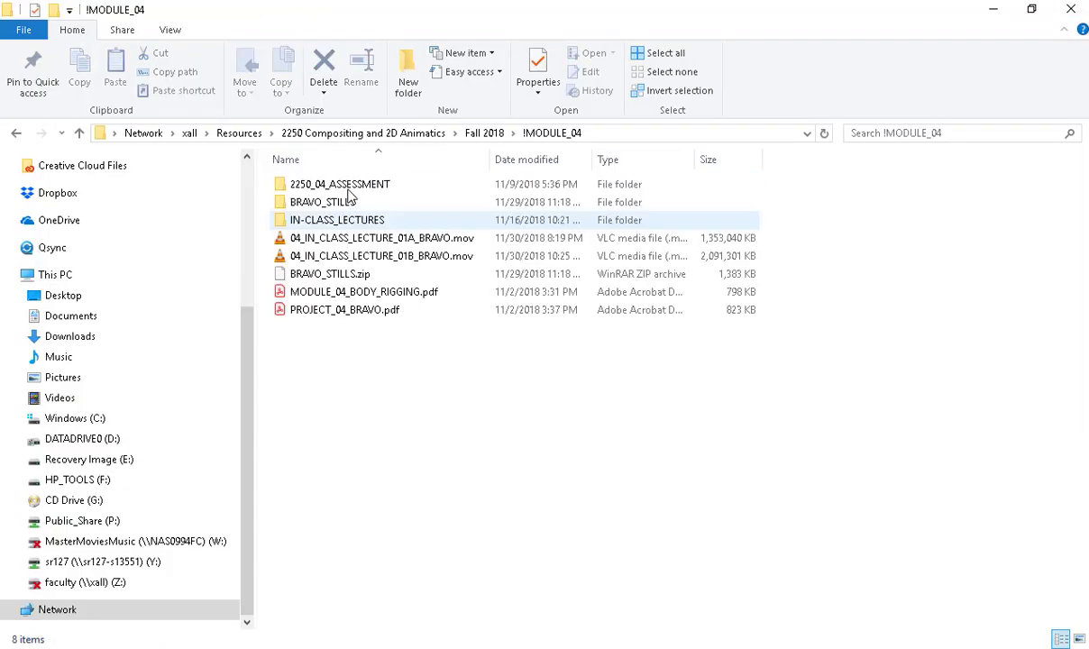
double_click(332, 238)
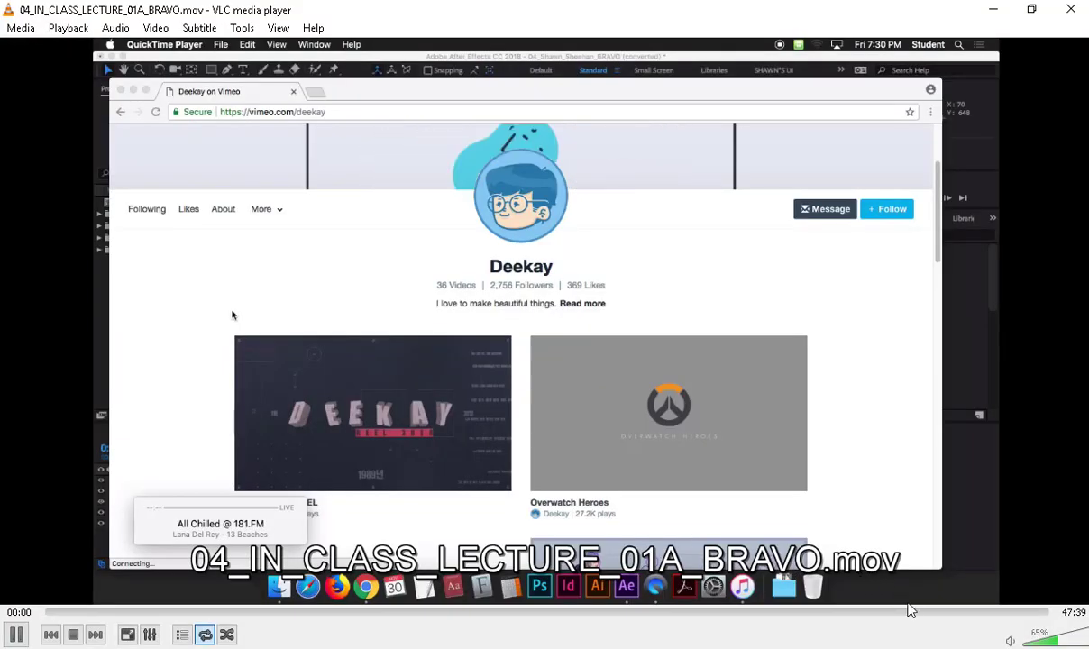
left_click(911, 612)
left_click(979, 612)
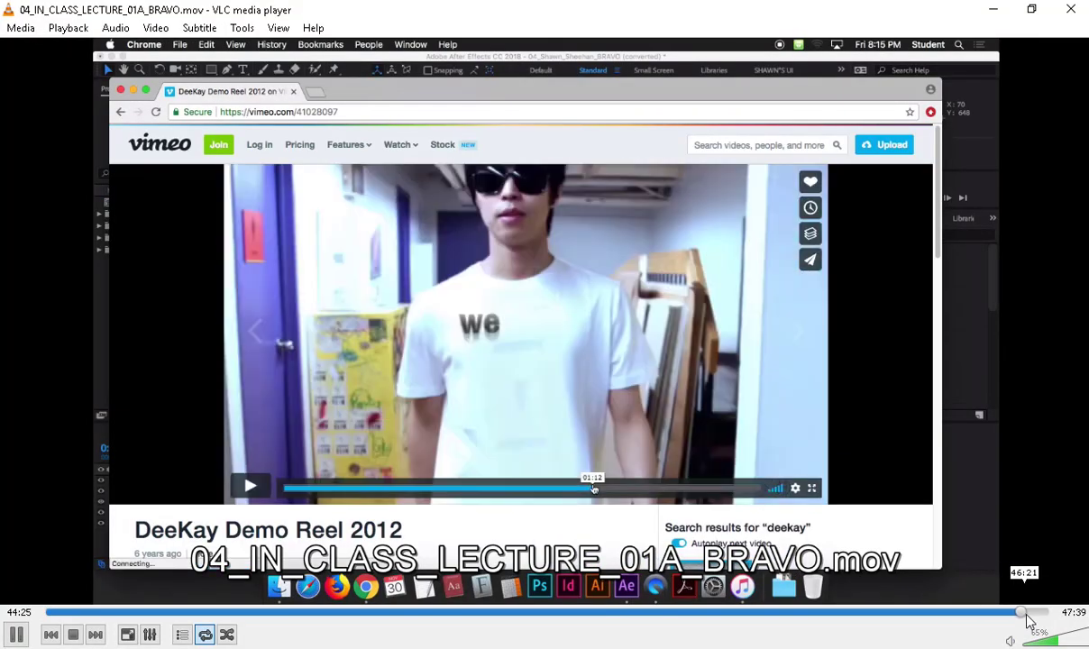
left_click(1013, 612)
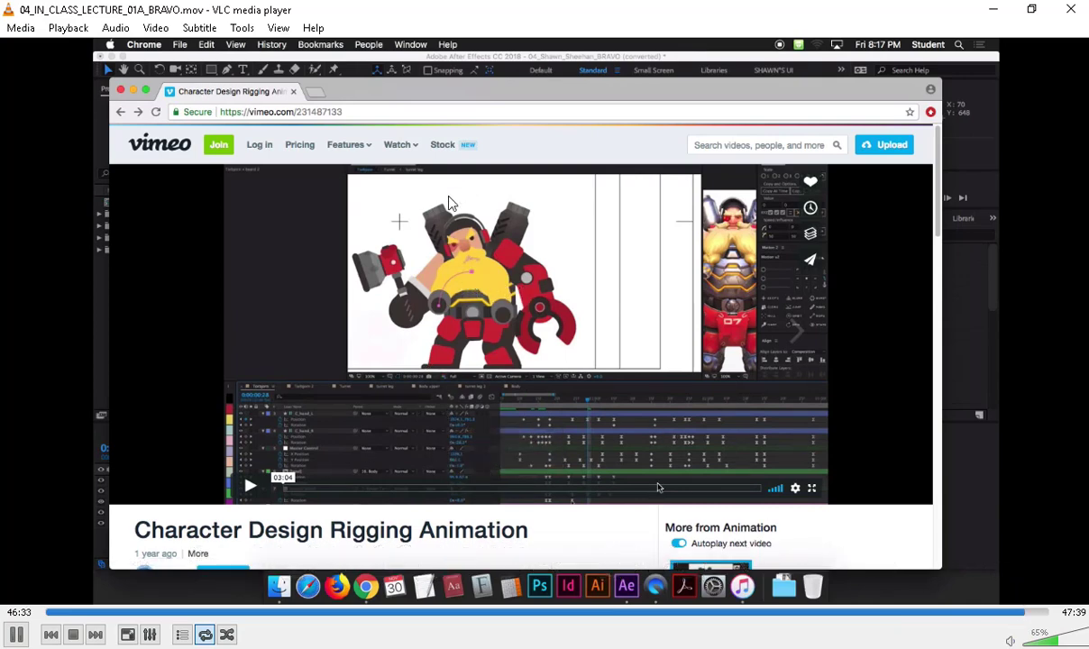
left_click(1071, 9)
left_click(496, 357)
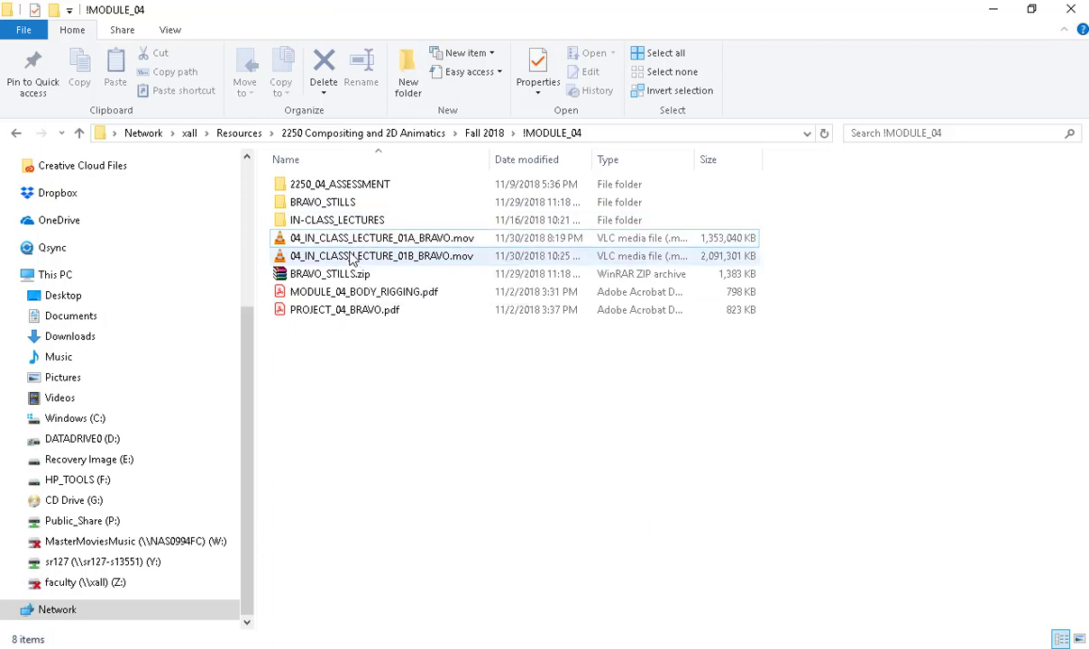
Open 03_IN_CLASS_LECTURE_01_SHAPE_LAYERS.mov from the !MODULE_03 folder, skim it to near the end and return to the course folder.
key("alt+Left")
double_click(367, 221)
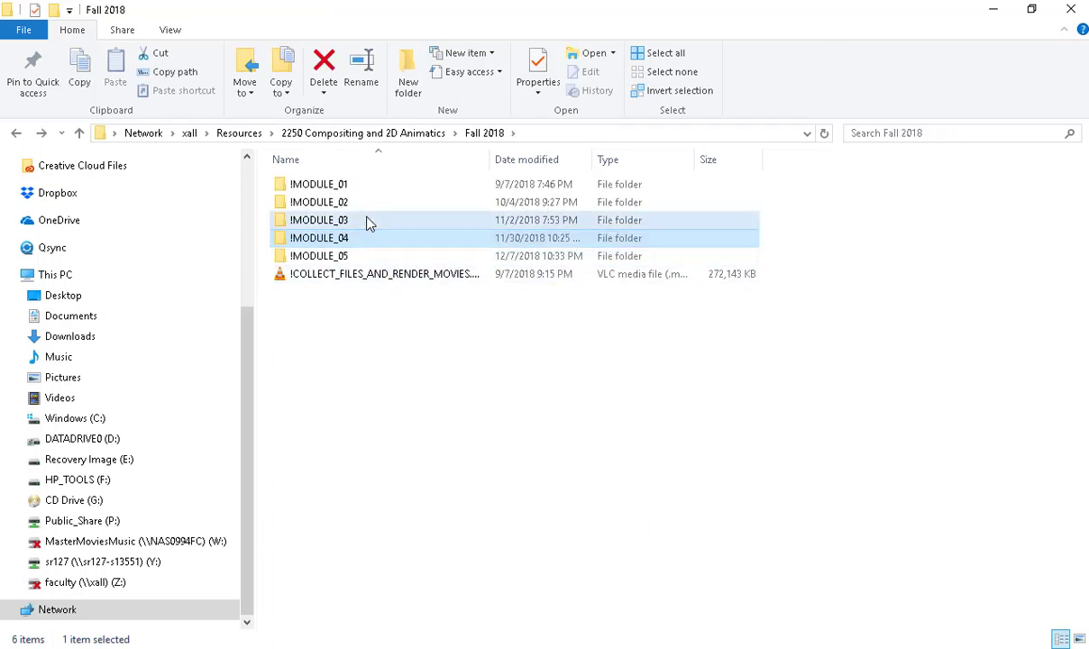
double_click(367, 221)
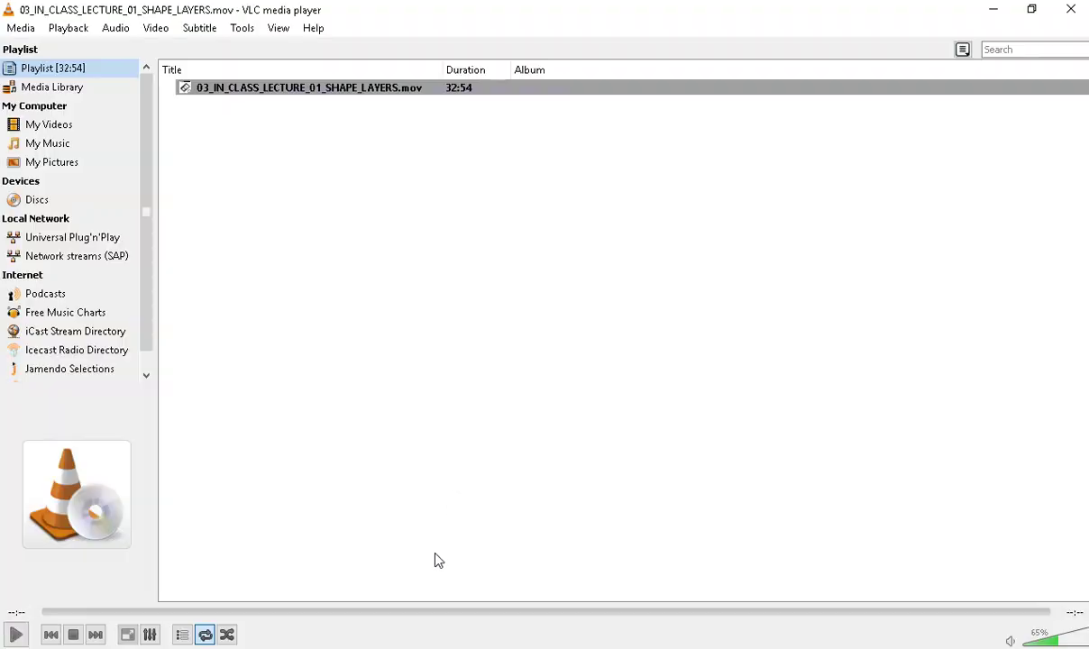
left_click(433, 612)
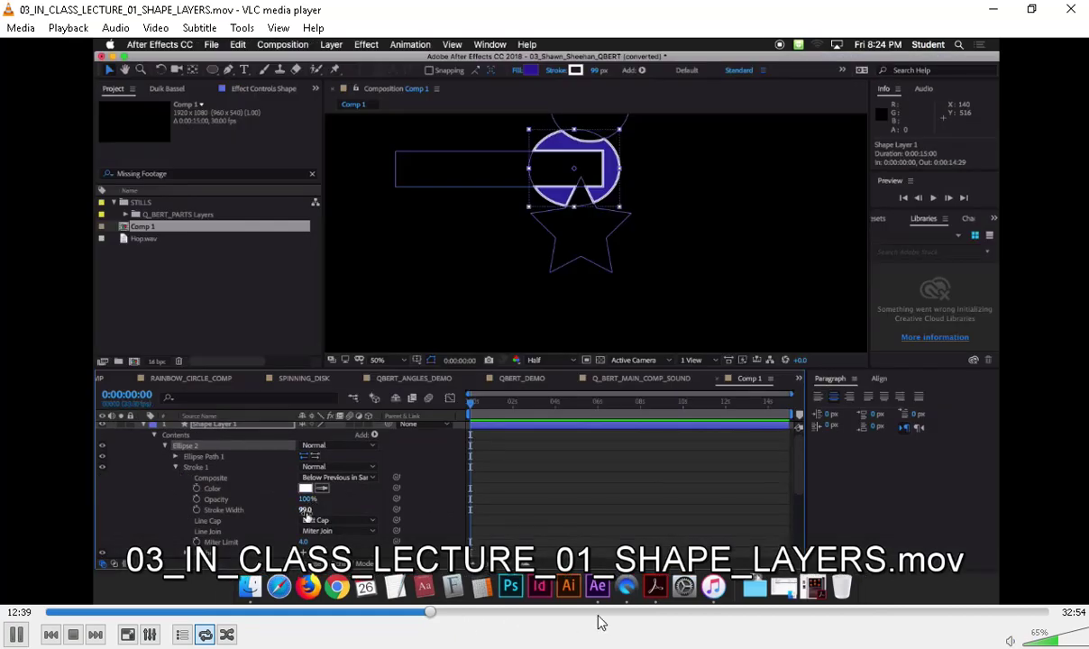
left_click(616, 615)
left_click_drag(653, 621, 996, 621)
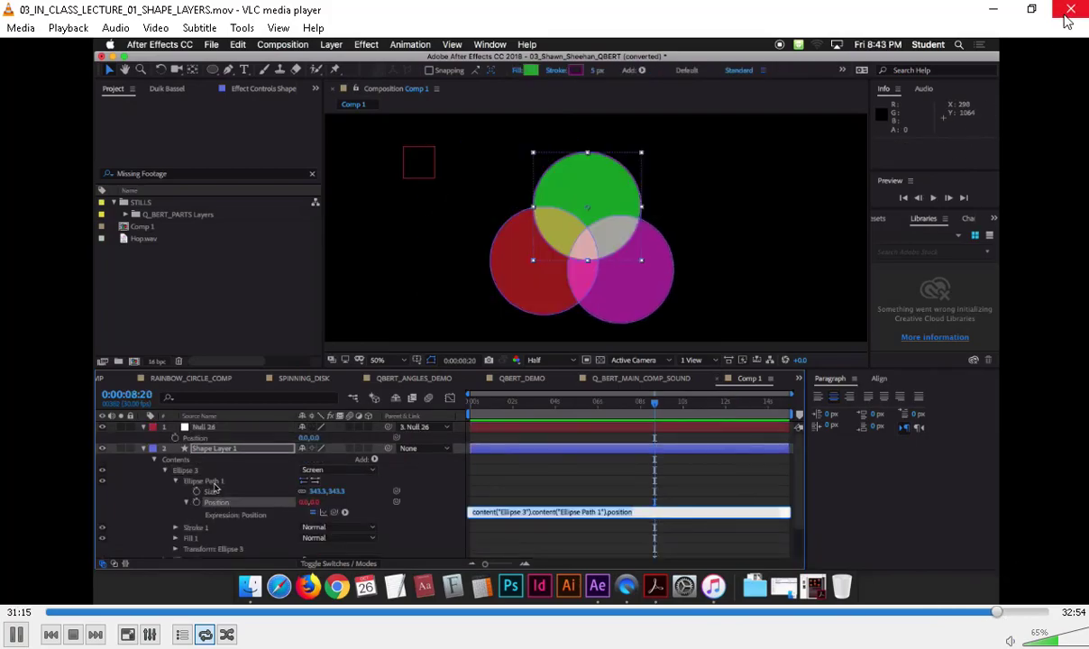
left_click(992, 9)
key("alt+Up")
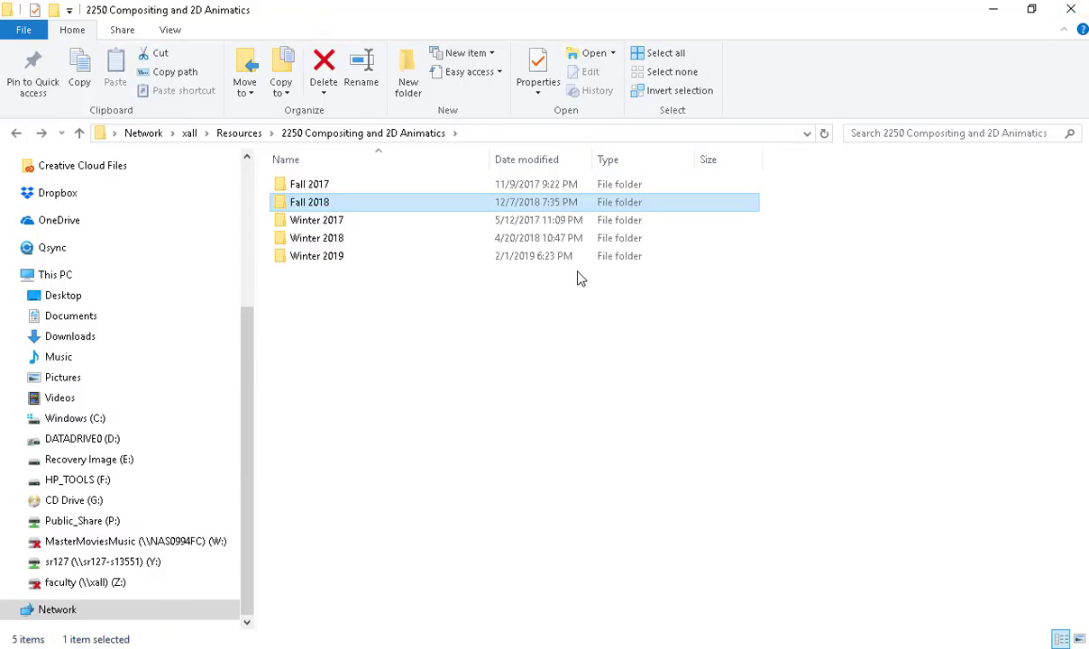
Close the browser's Google tab and switch back to After Effects.
key("alt+Tab")
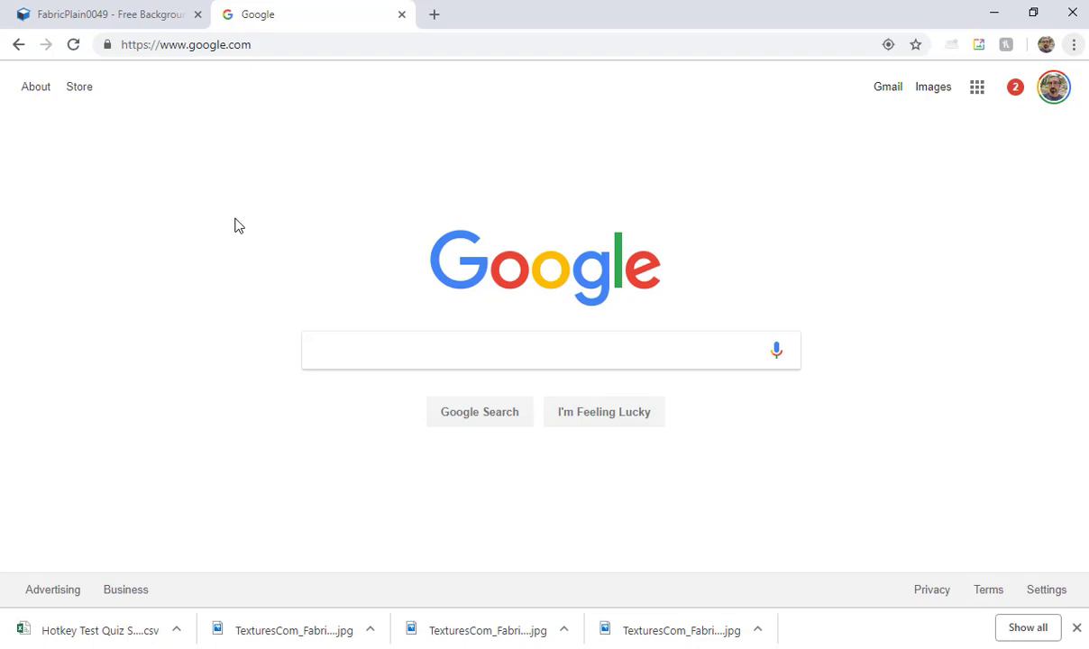
key("ctrl+w")
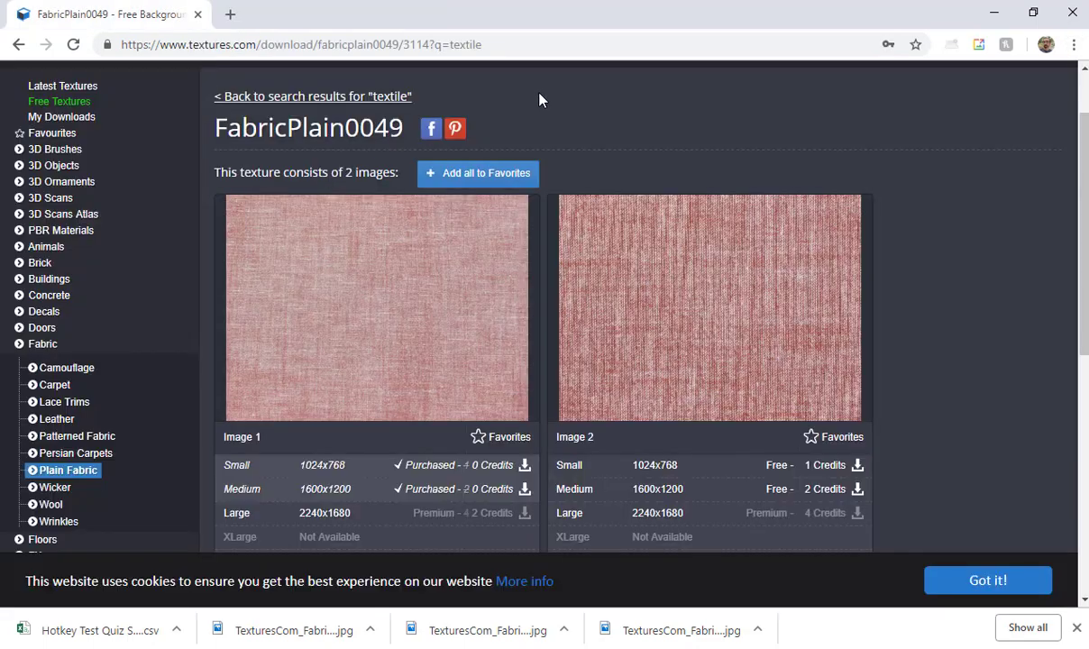
left_click(994, 11)
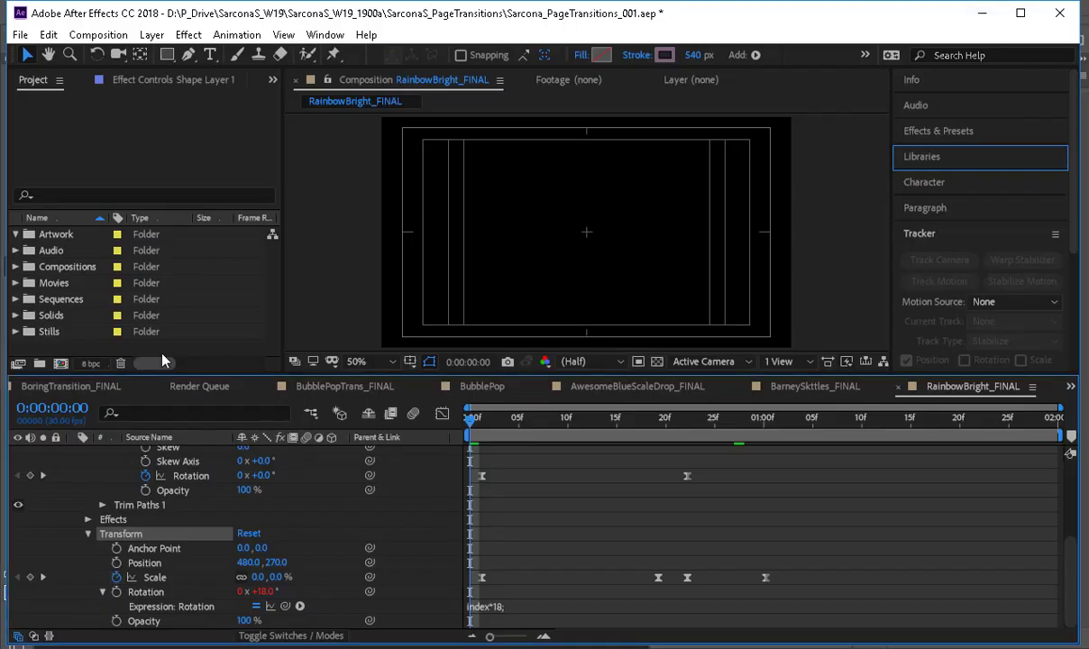
Start a file import and browse from DATADRIVE0 (D:) through P_Drive to the page transitions project's Artwork folder.
left_click(216, 352)
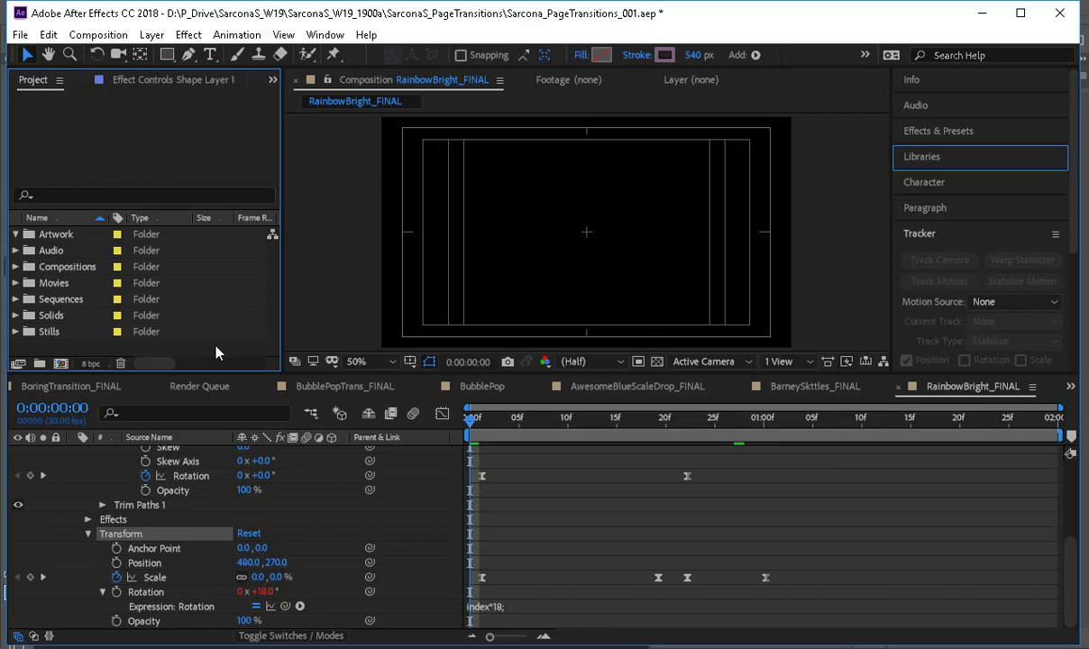
double_click(216, 350)
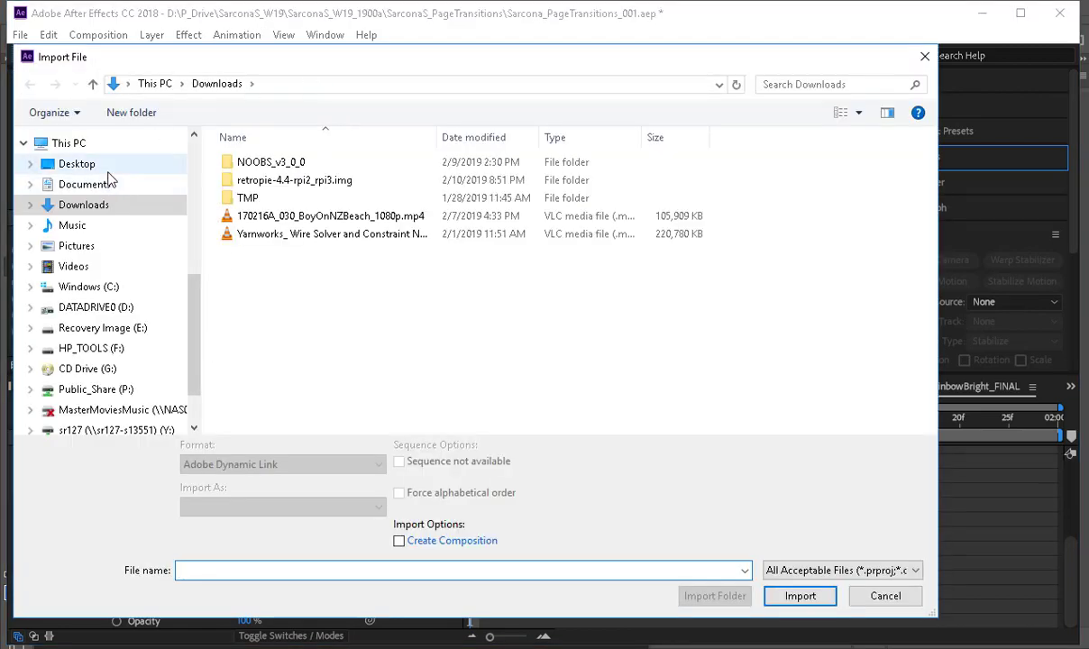
left_click(106, 307)
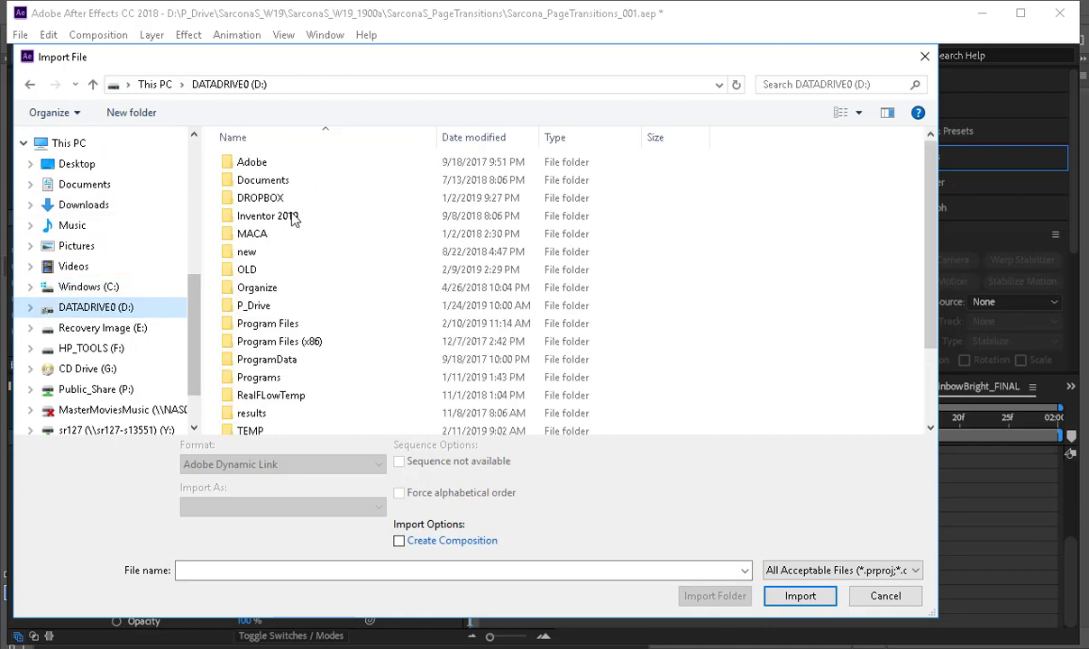
double_click(245, 304)
double_click(449, 183)
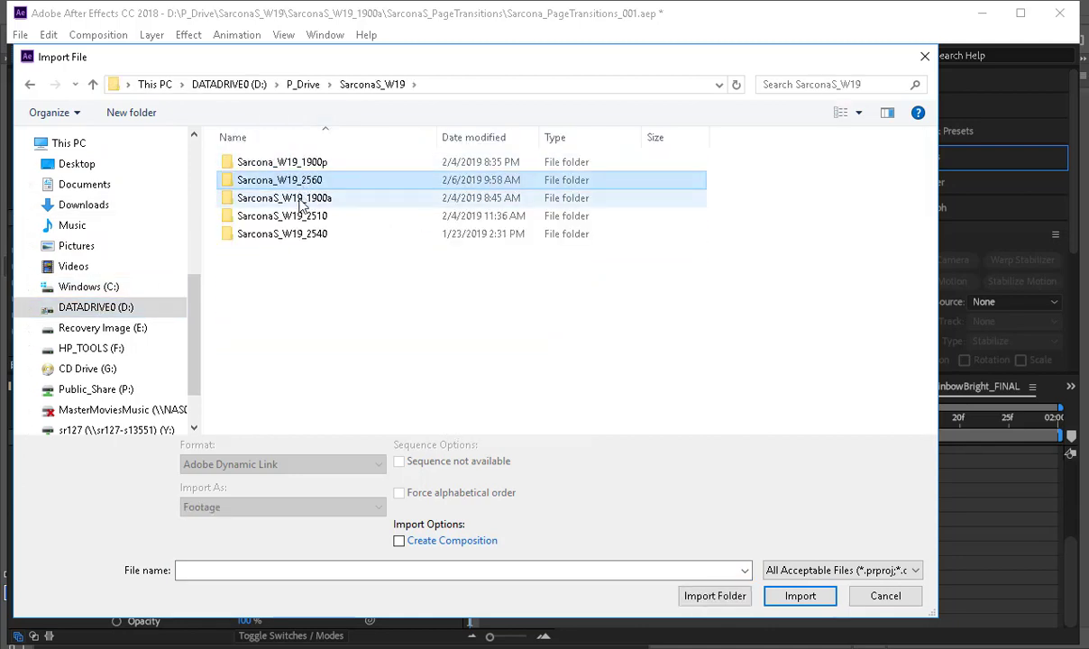
double_click(284, 198)
double_click(284, 164)
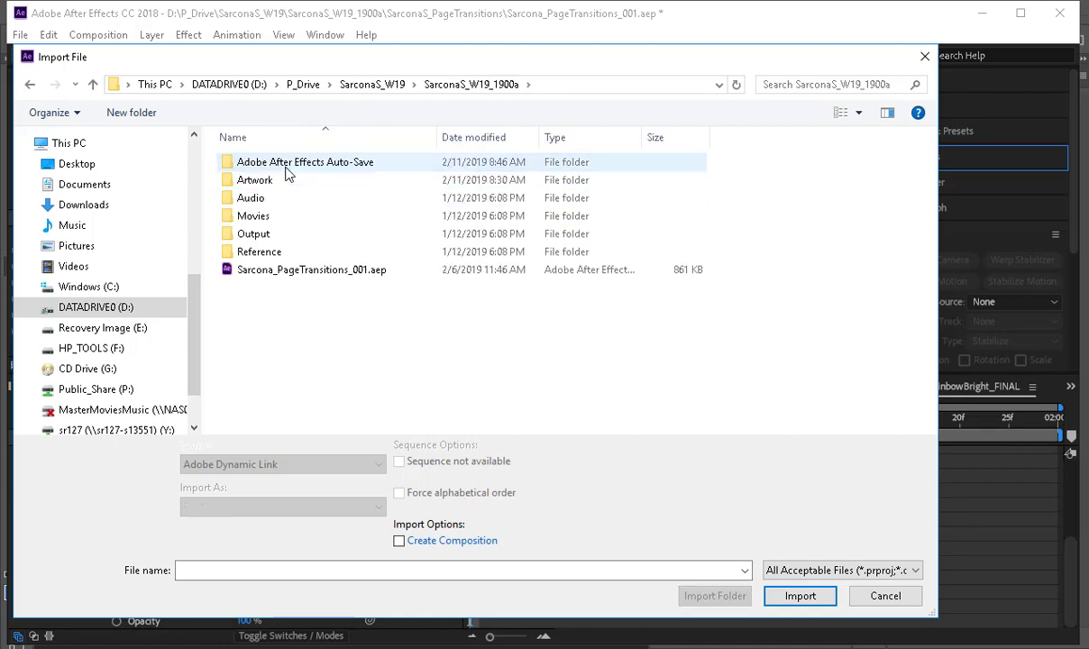
double_click(368, 189)
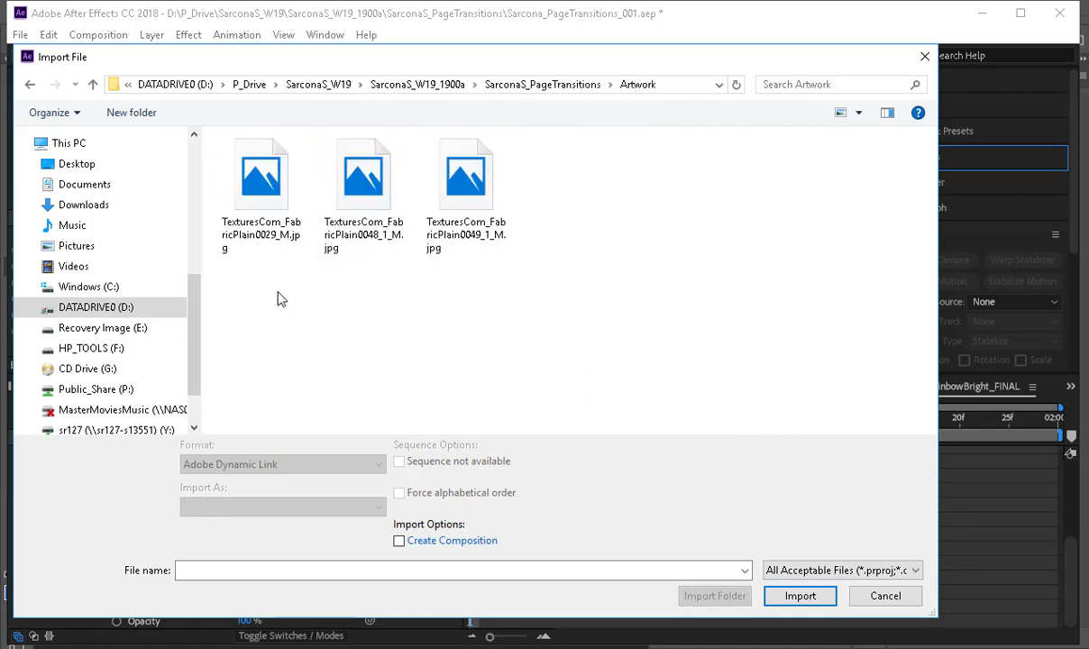
Select TexturesCom_FabricPlain0049_1_M.jpg for import and display the Artwork files as extra large icons.
left_click(267, 239)
left_click(350, 189)
left_click(466, 200)
left_click(858, 111)
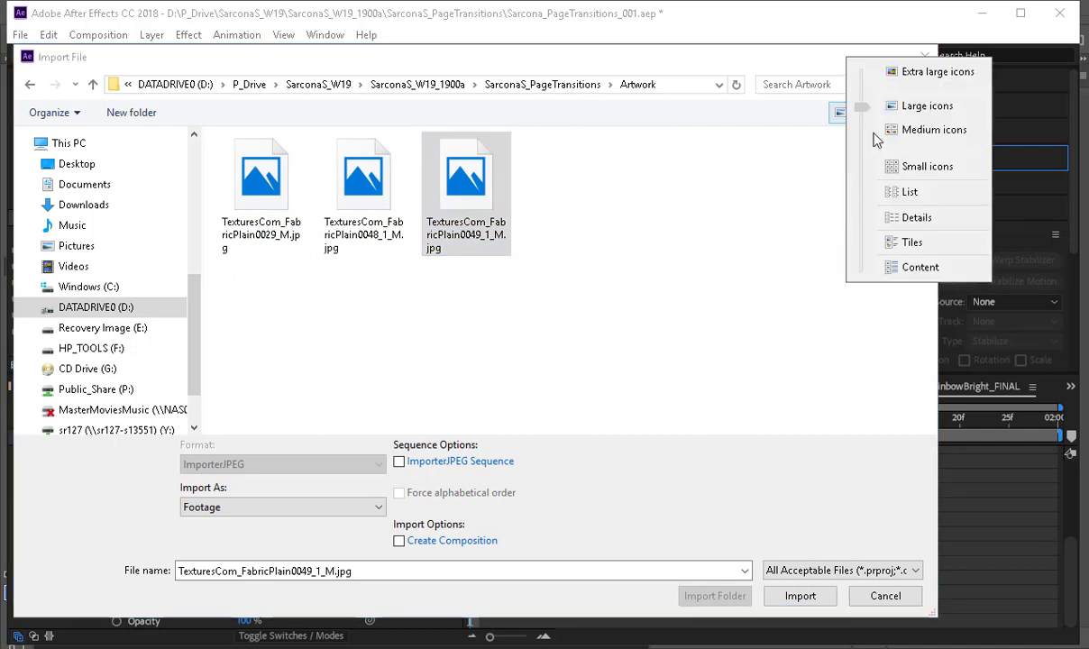
left_click(910, 216)
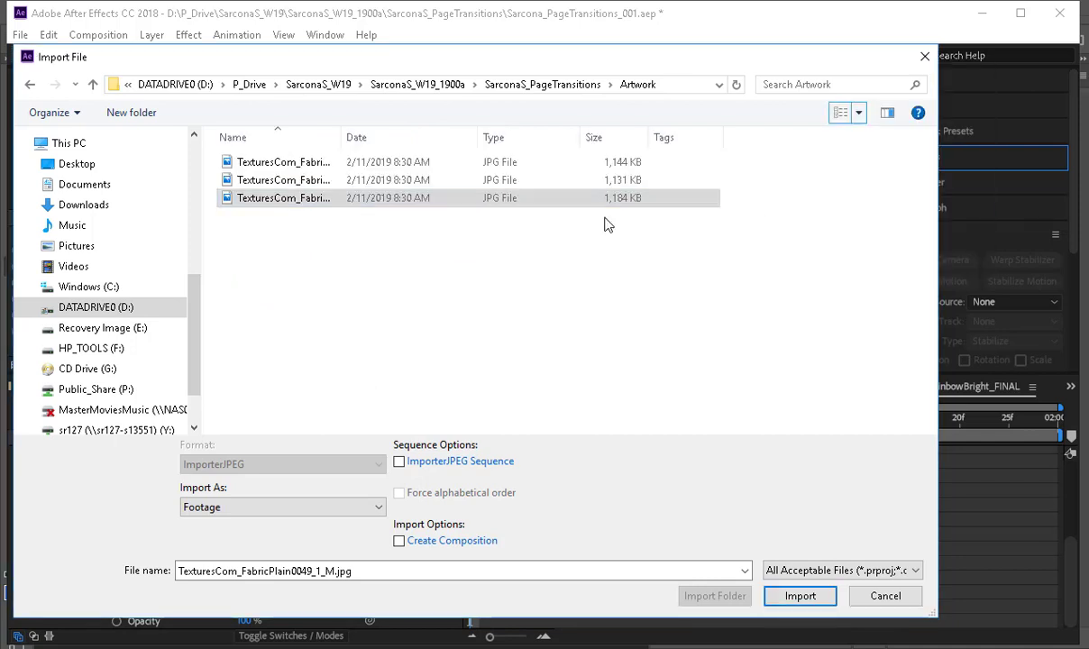
left_click(859, 112)
left_click(900, 20)
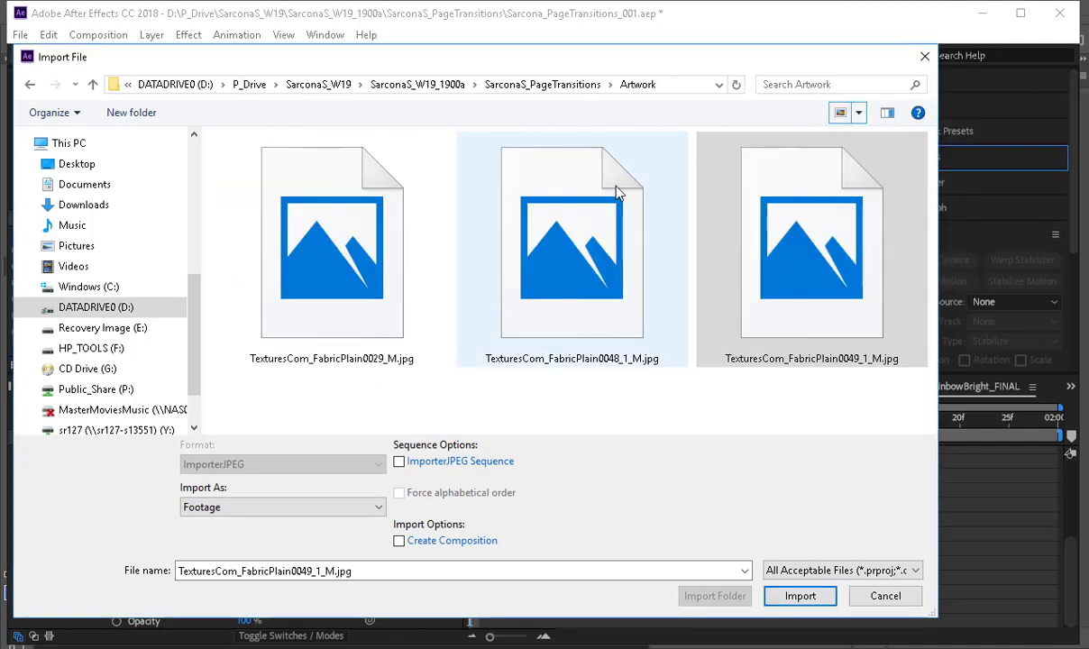
Switch to the browser to view the fabric textures in the Textures.com "textile" search results, and return to the import dialog.
key("alt+Tab")
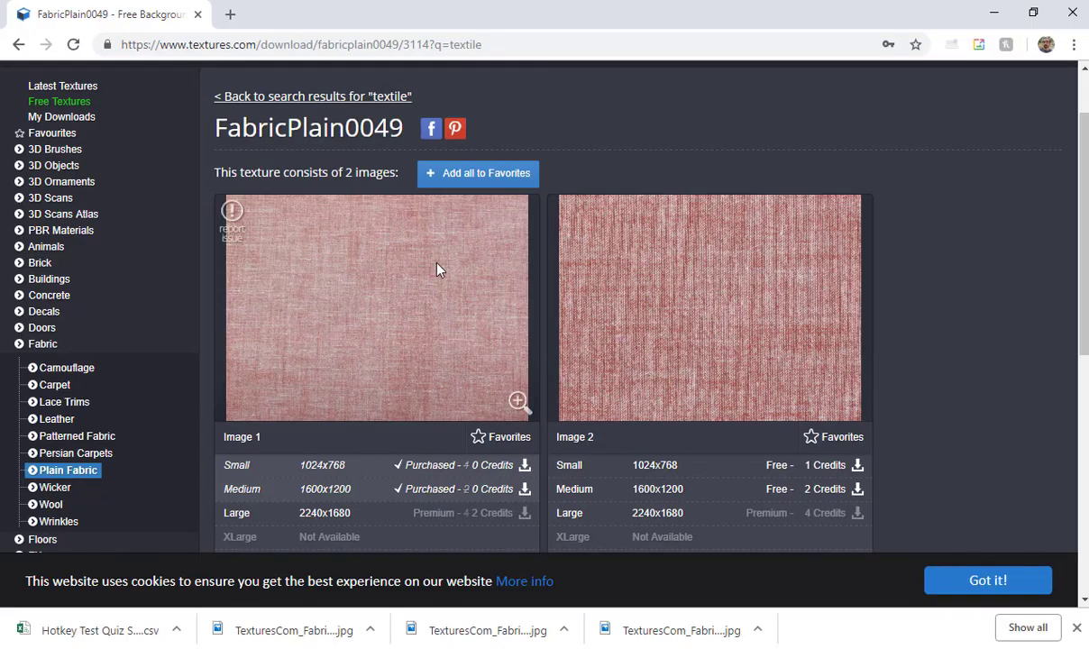
key("alt+Left")
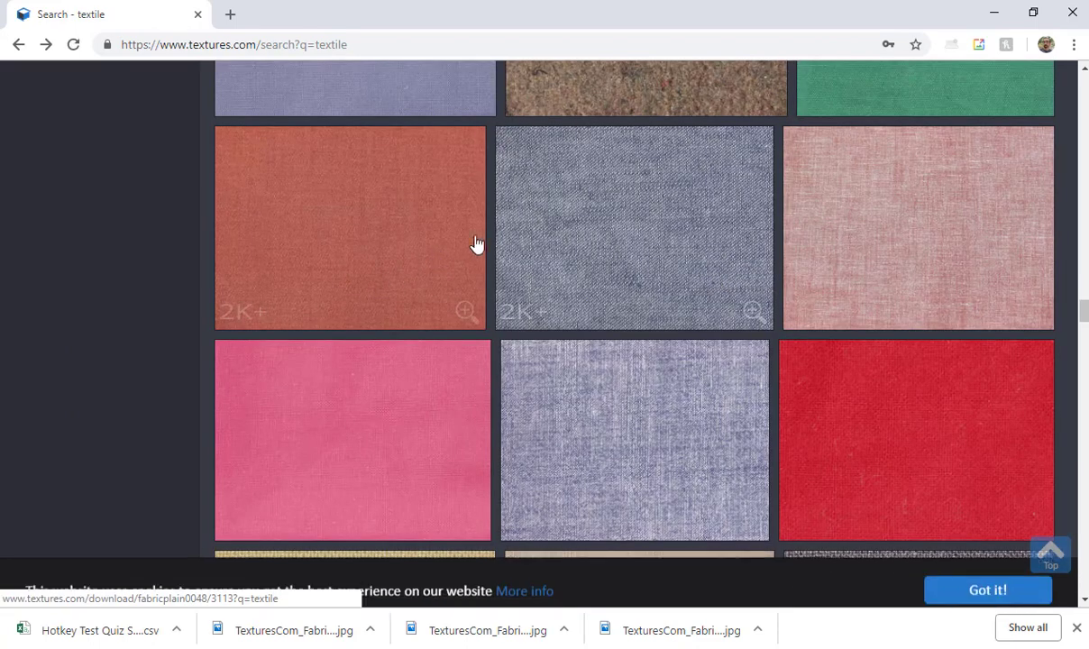
key("alt+Tab")
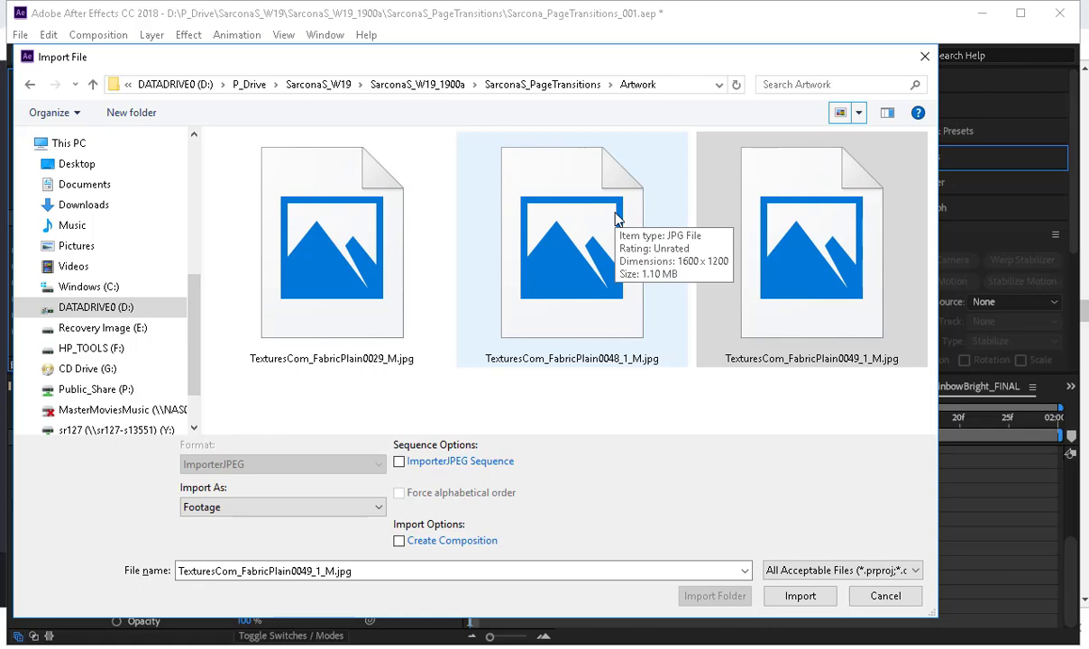
Import all three TexturesCom_FabricPlain images and place them in the project's Artwork folder.
left_click_drag(748, 410, 417, 297)
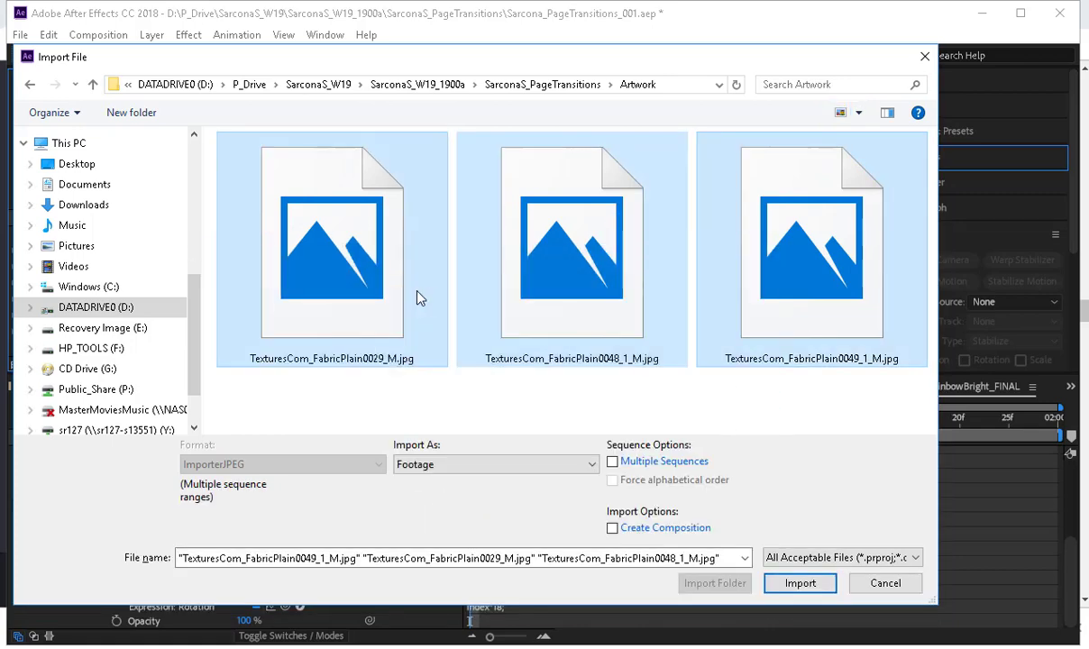
key("Return")
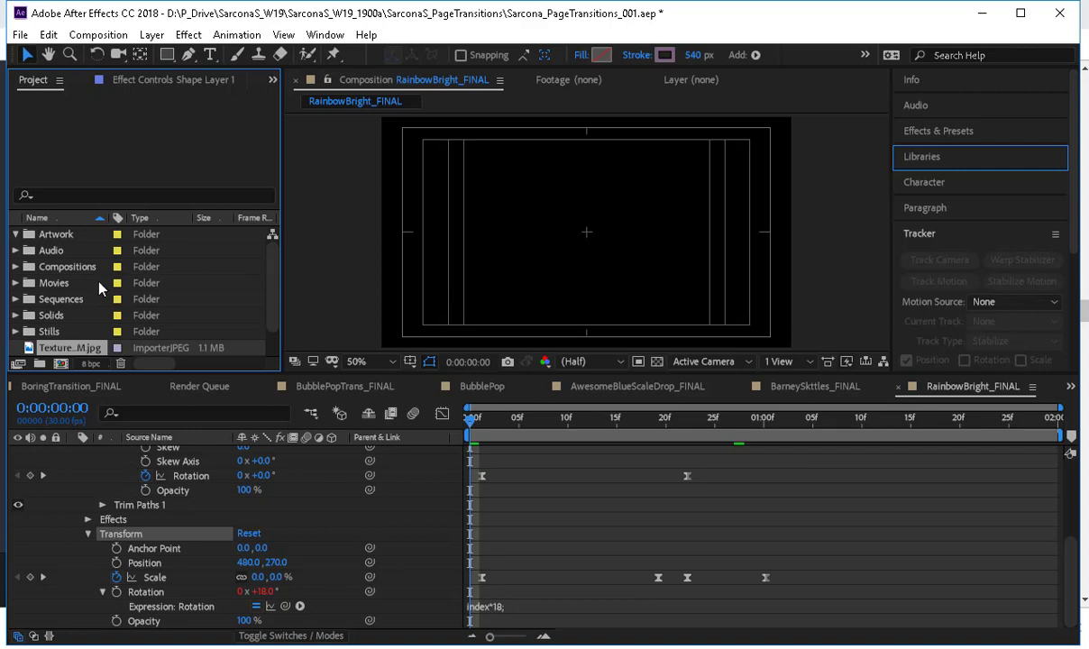
scroll(111, 309, "down", 1)
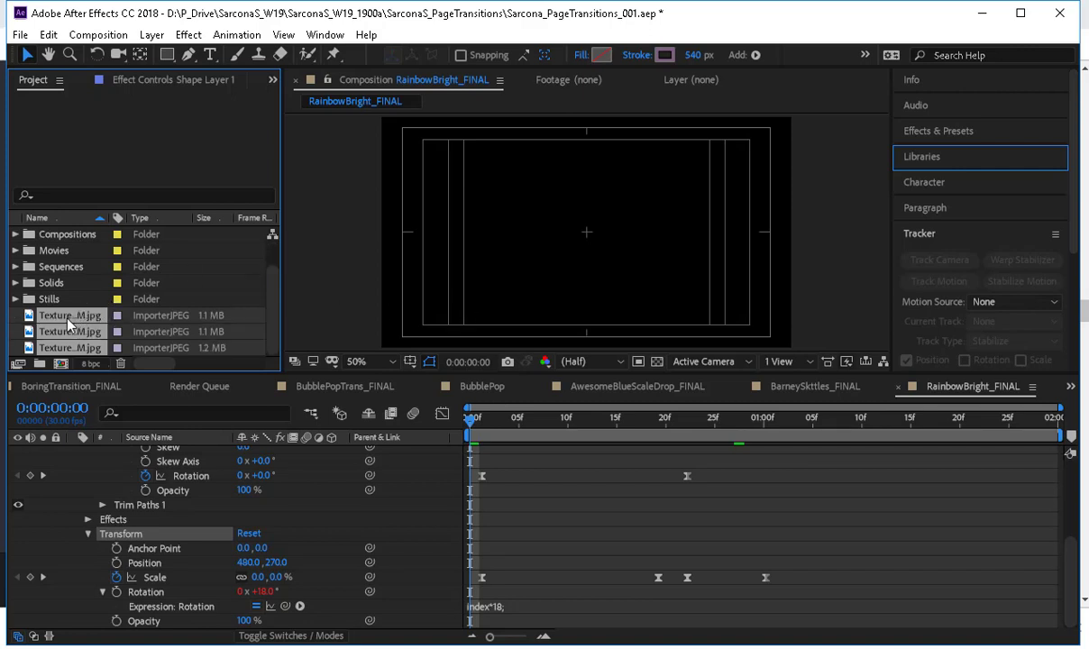
scroll(67, 326, "up", 1)
left_click_drag(60, 351, 63, 240)
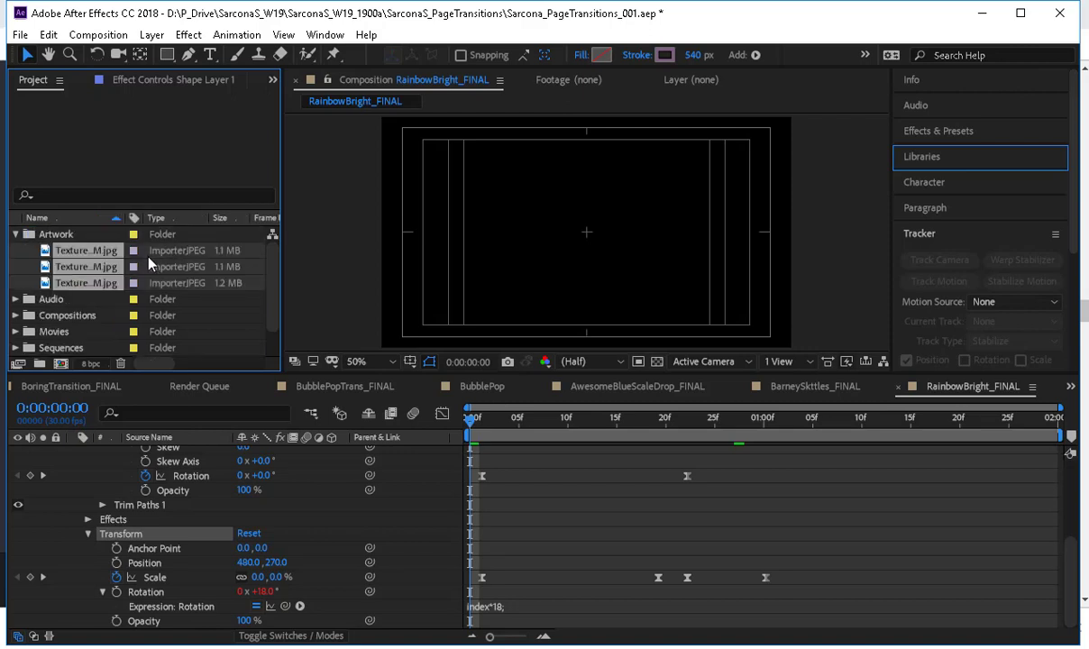
Create a new 960 x 540 composition at 30 frames per second with a duration of 2 seconds.
left_click(61, 363)
left_click(127, 135)
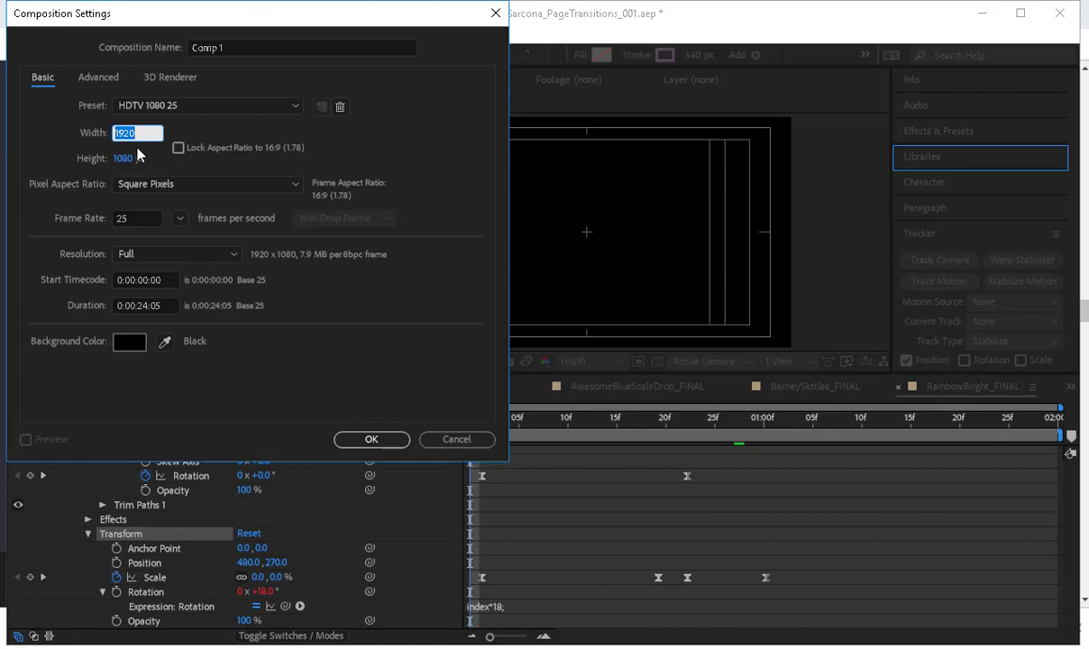
type("960")
key("Tab")
type("540")
key("Tab")
key("Tab")
key("Tab")
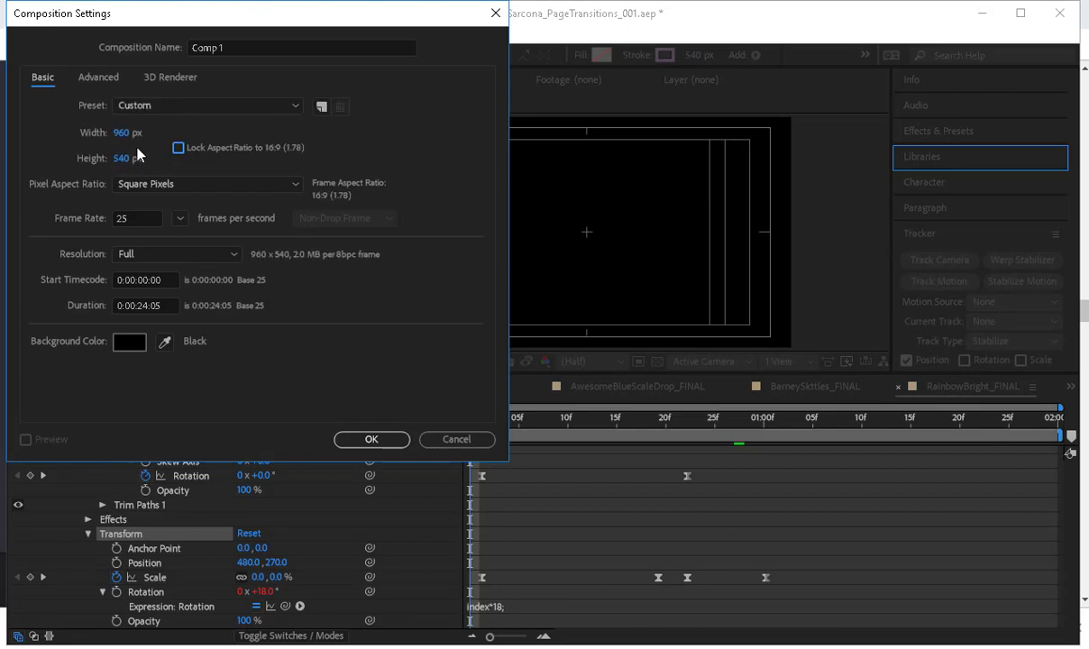
type("30")
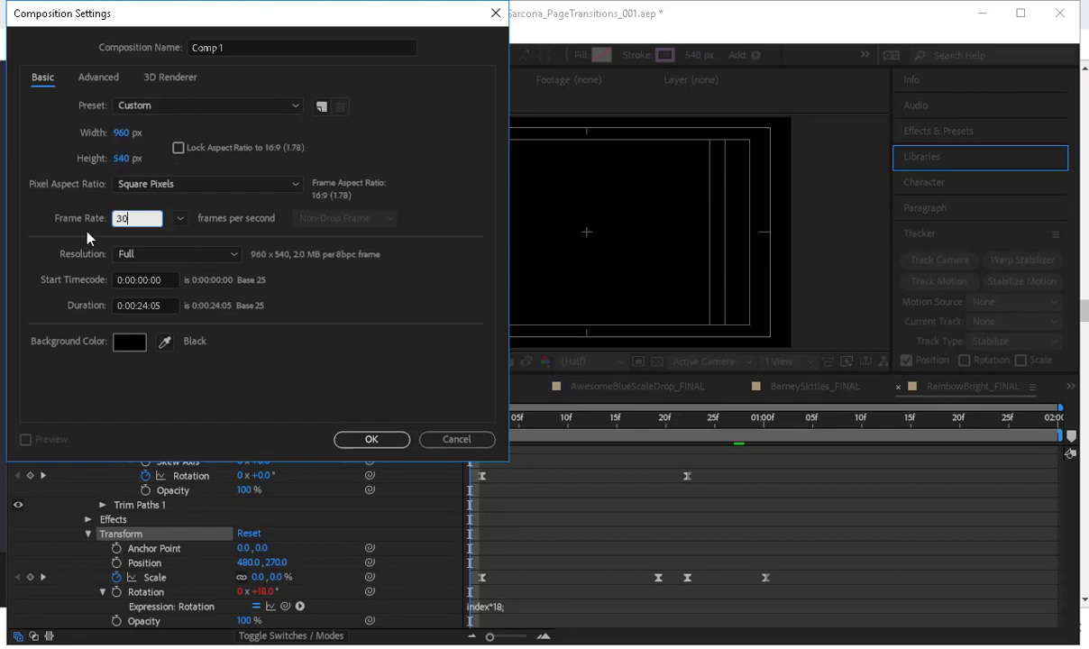
key("Tab")
key("Tab")
type("200")
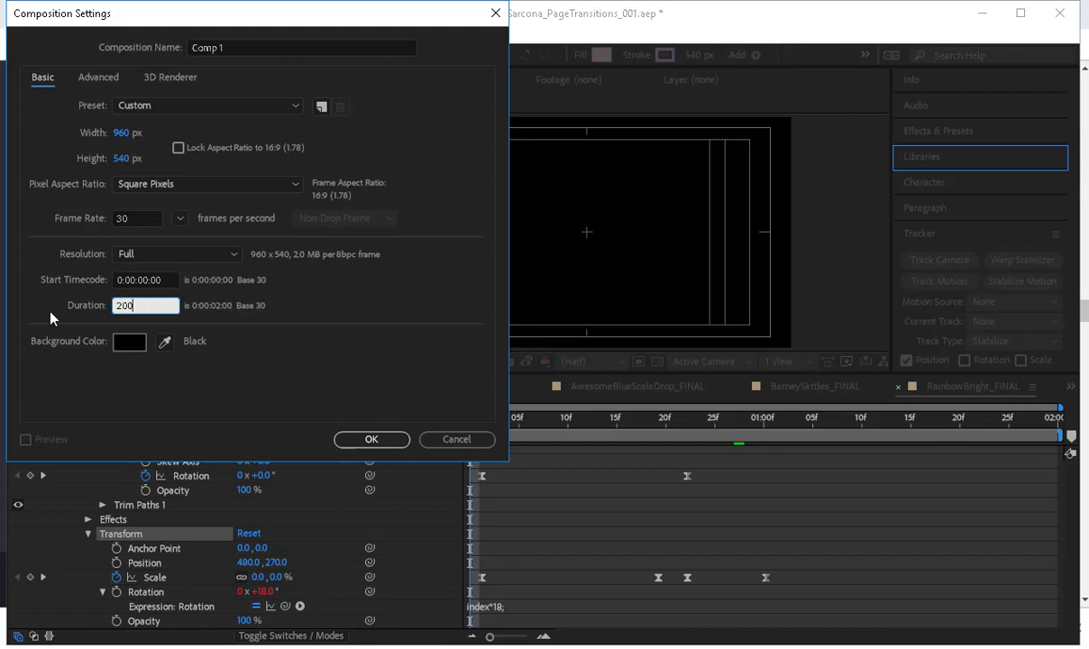
key("Return")
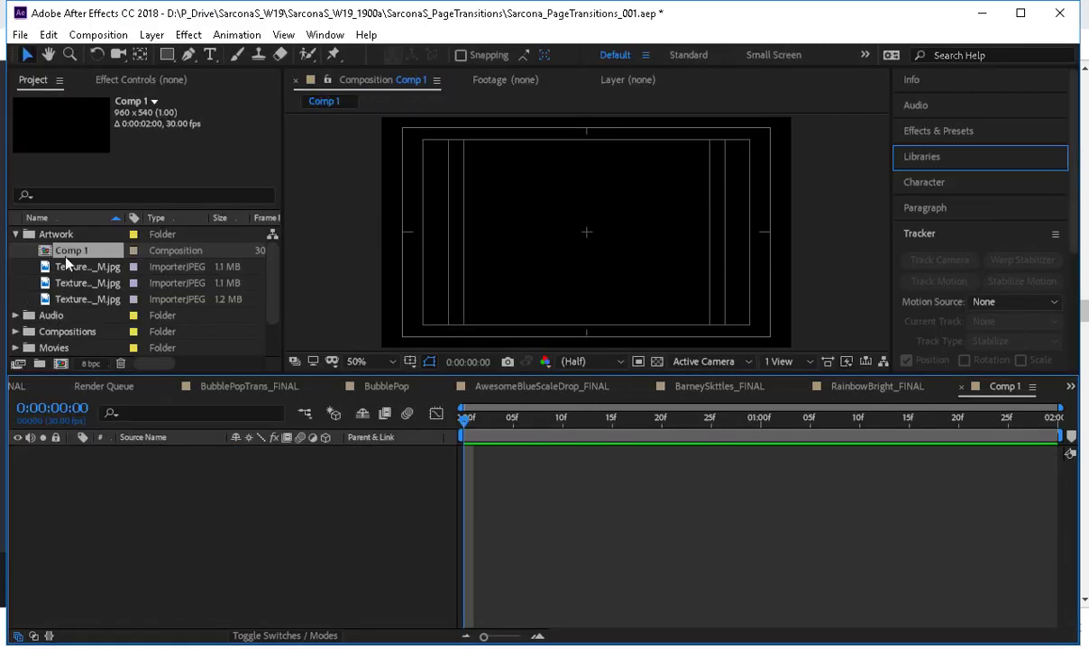
Rename the new composition as TextureTrans and move it into the Compositions folder.
right_click(66, 256)
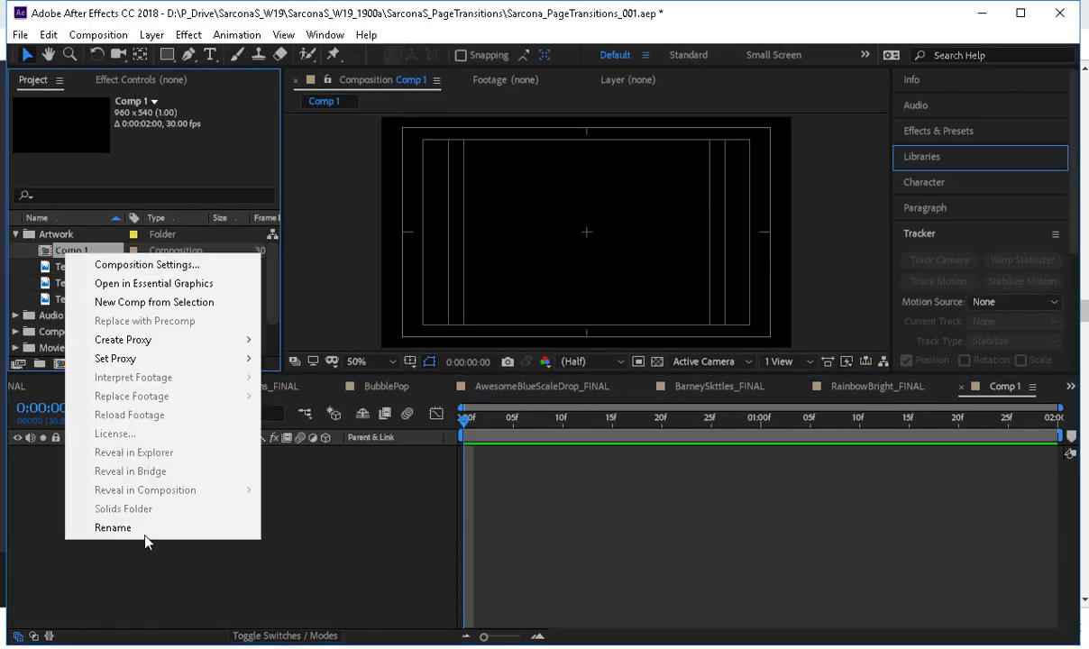
left_click(144, 530)
type("Texture")
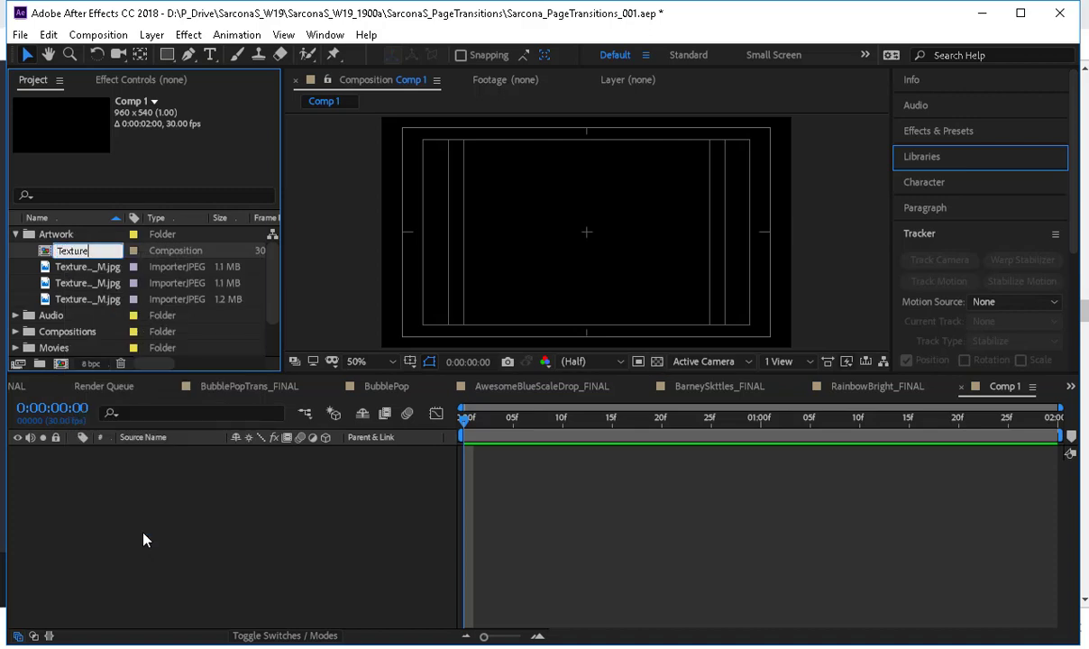
type("Trans")
key("Return")
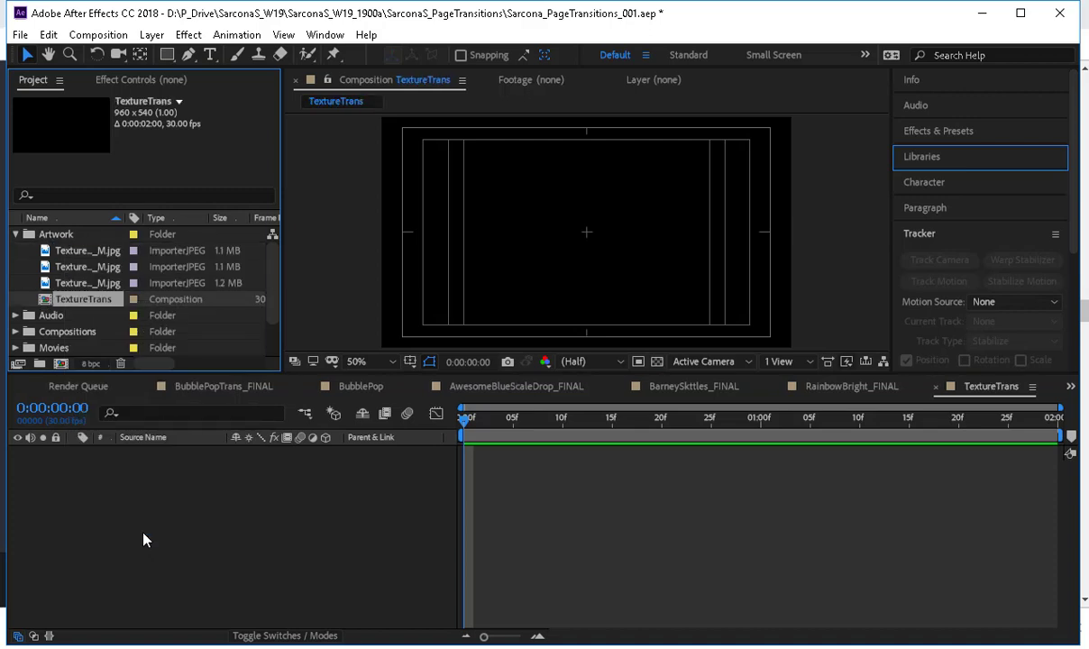
left_click_drag(57, 306, 63, 332)
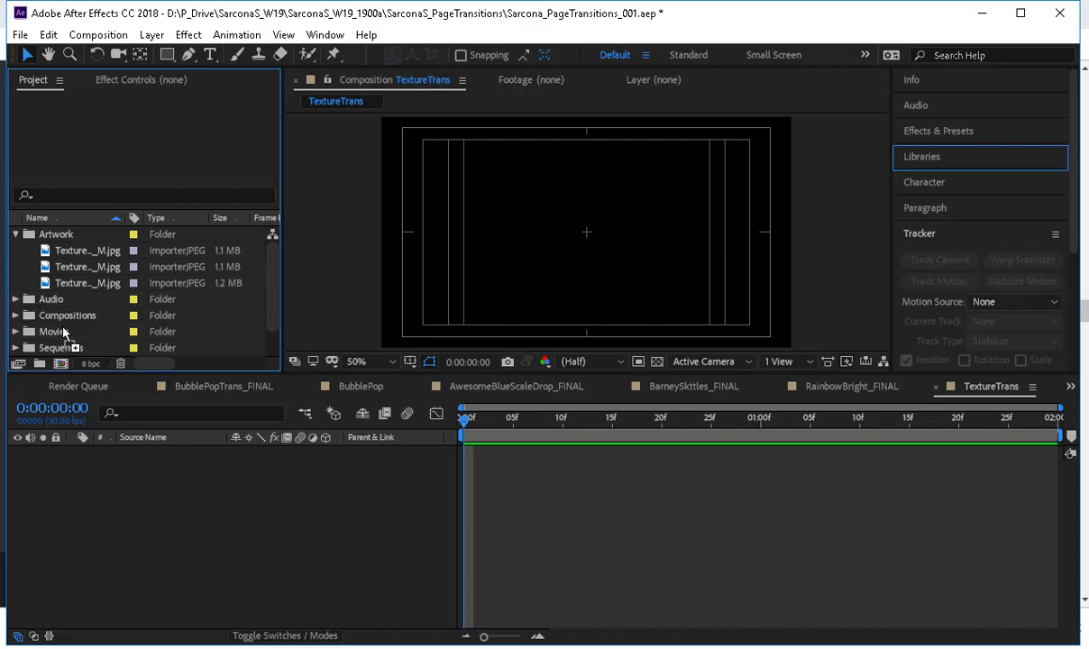
Add the three fabric images to the TextureTrans timeline as layers and collapse the Artwork folder.
left_click(72, 283)
left_click(73, 250, "shift")
left_click_drag(73, 250, 123, 503)
left_click(129, 511)
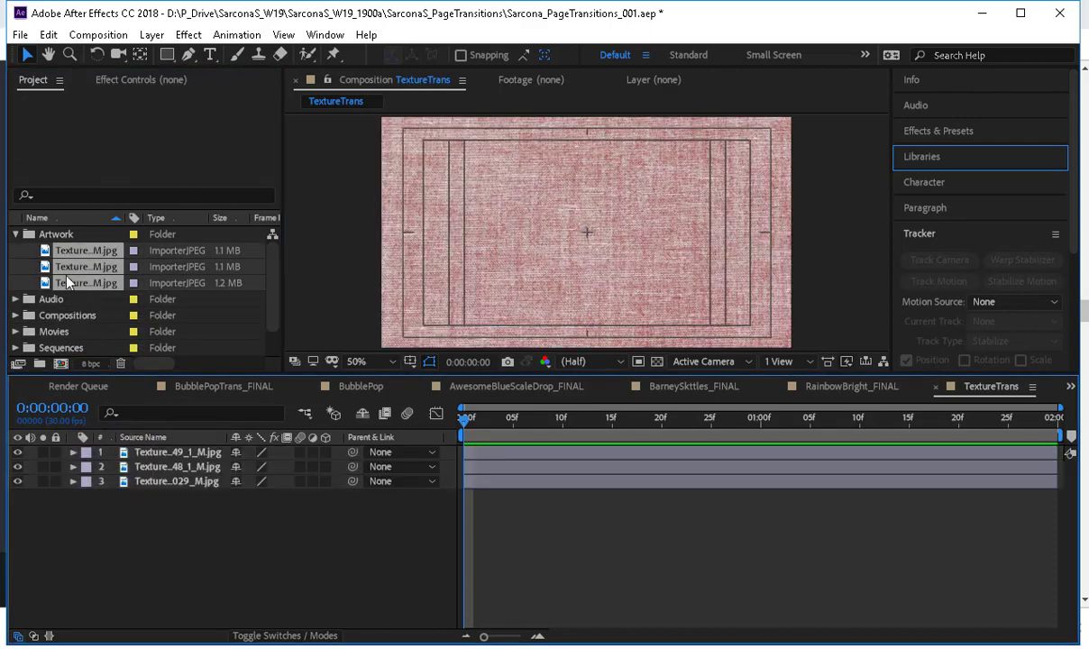
left_click(15, 233)
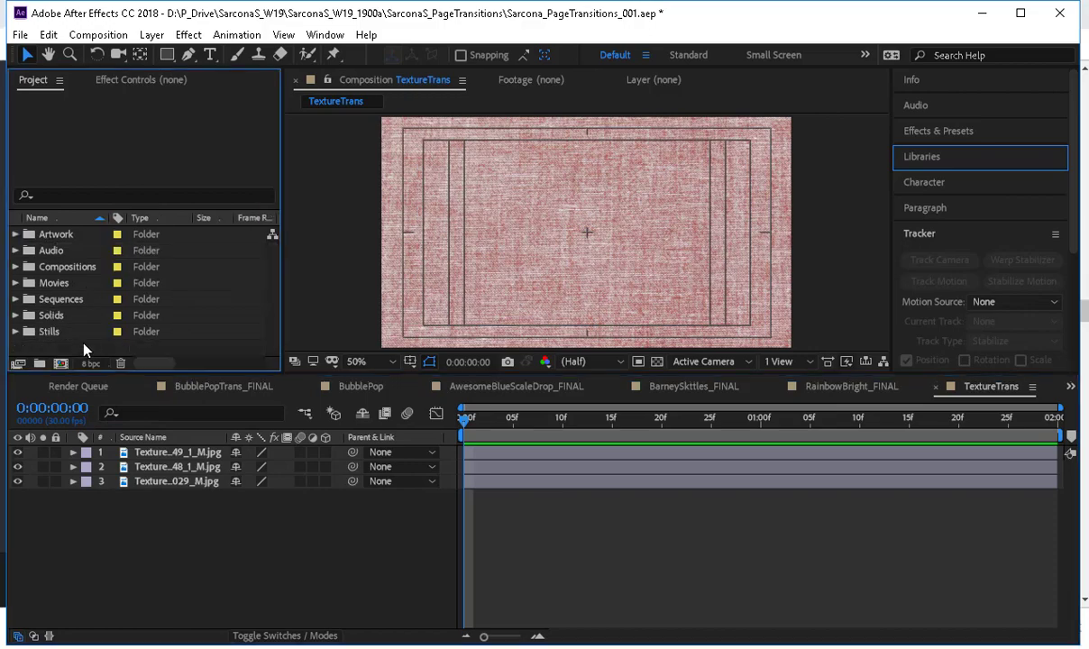
double_click(84, 348)
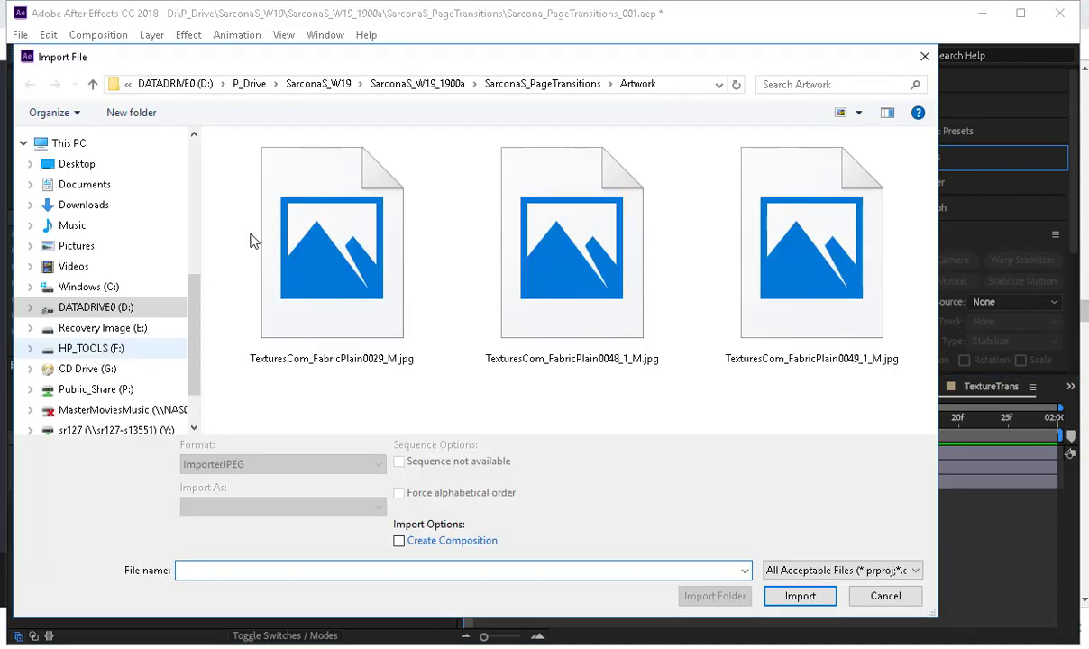
key("Escape")
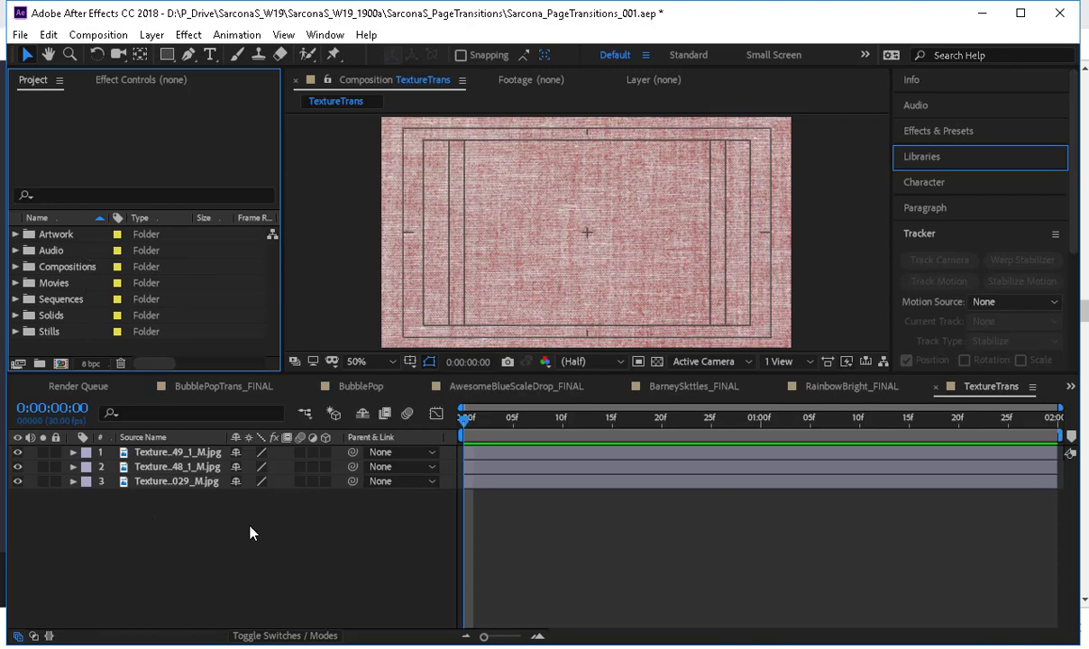
Try enlarging all three texture layers together to 235% scale and inspect the fabric detail up close.
left_click(203, 466)
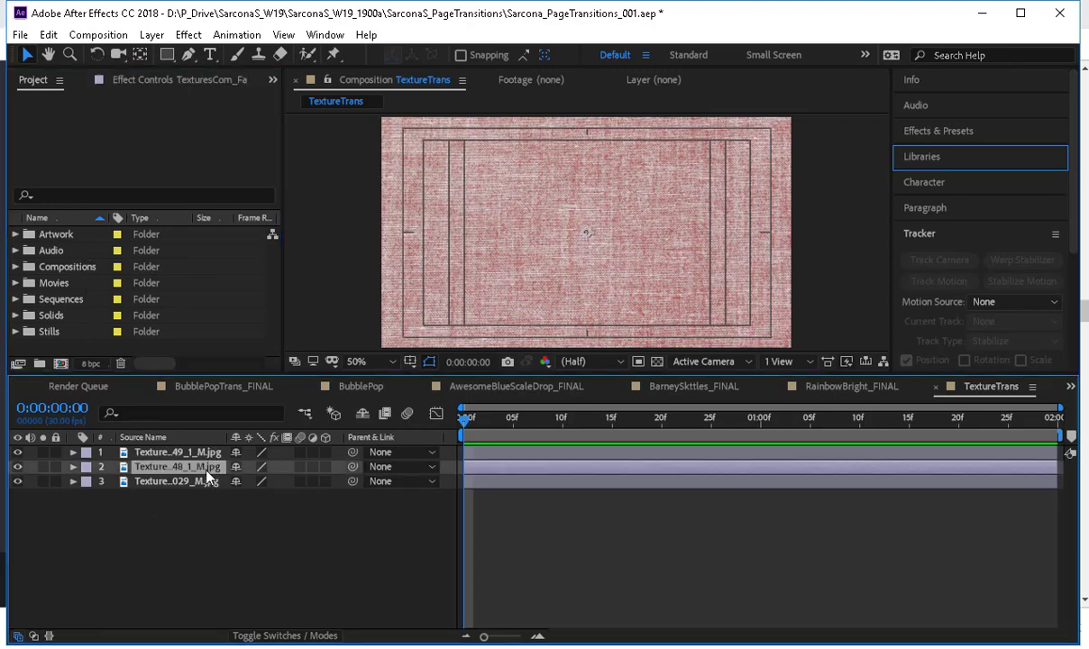
key("ctrl+a")
key("comma")
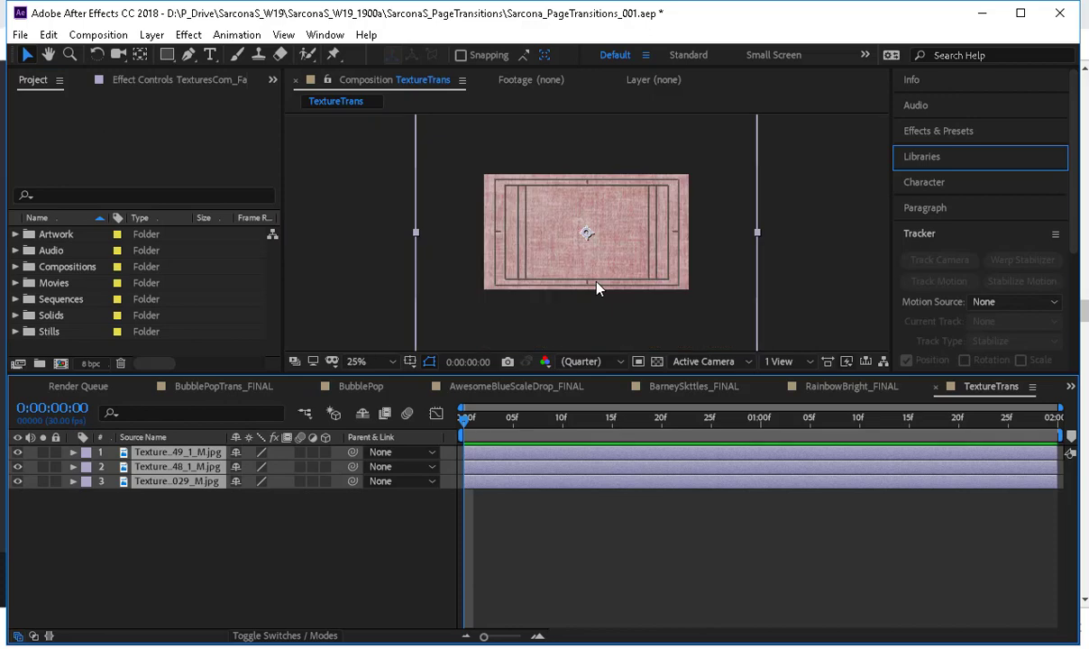
key("s")
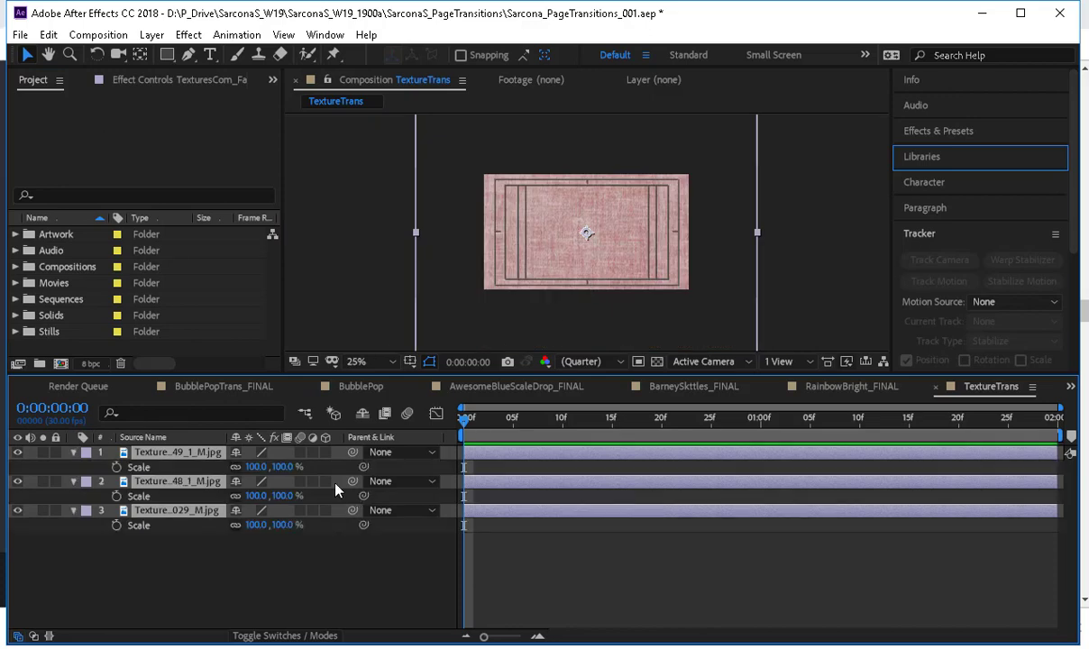
key("comma")
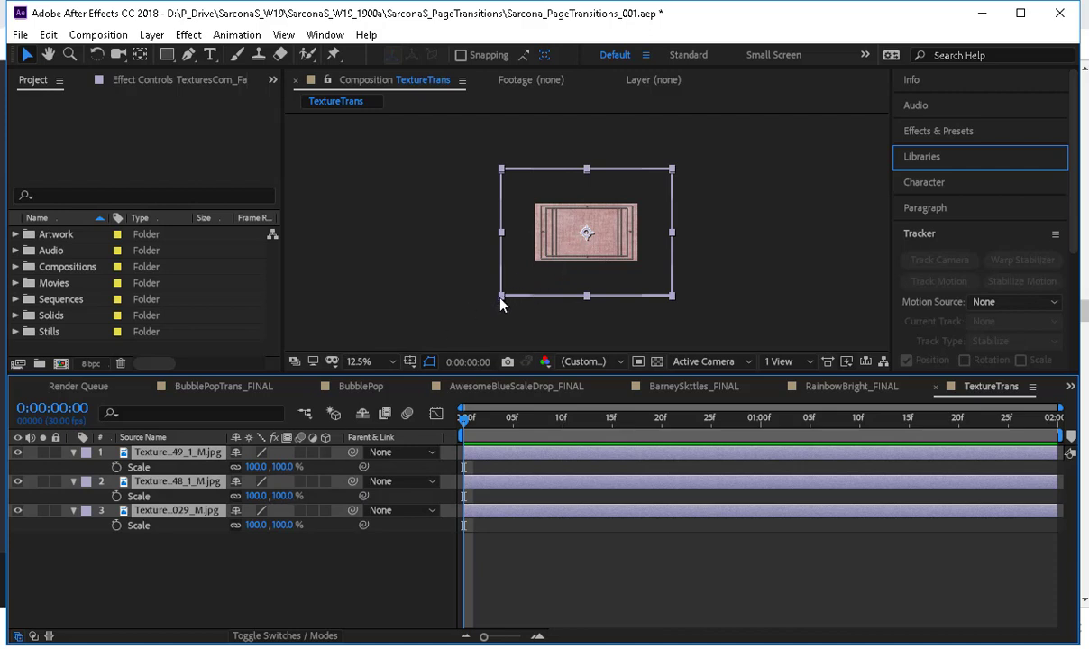
left_click_drag(501, 299, 519, 275)
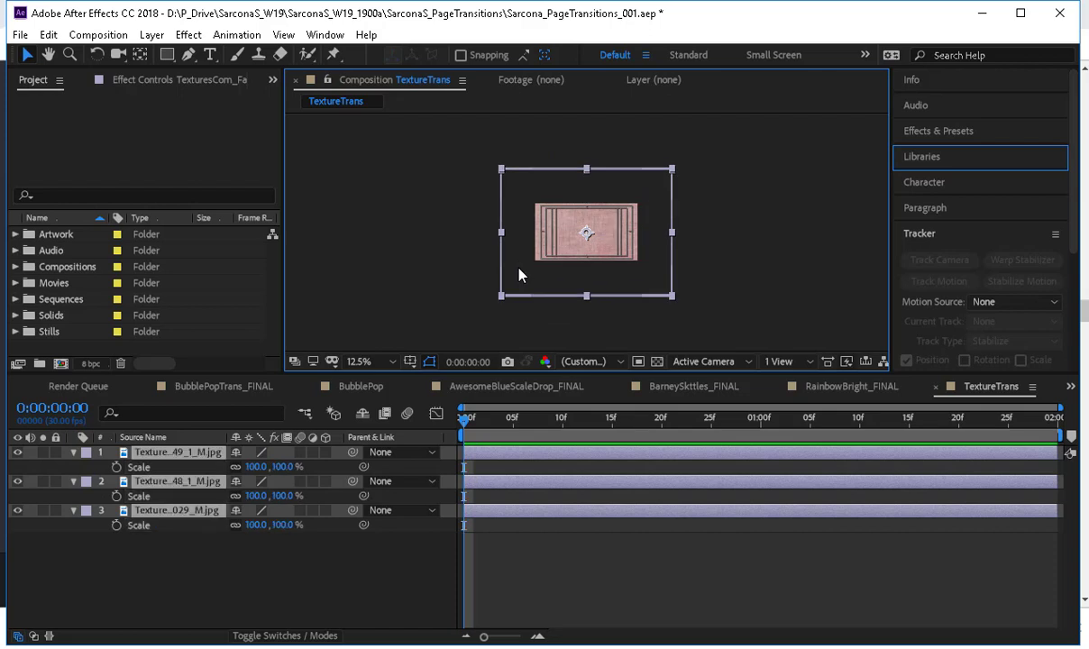
key("period")
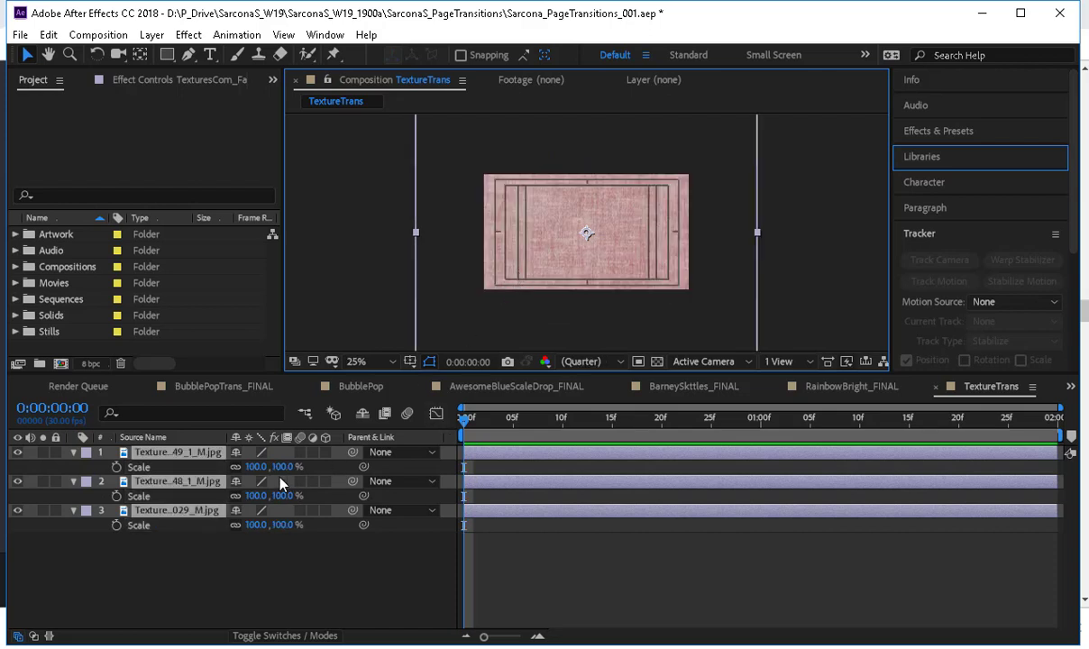
left_click_drag(257, 467, 373, 469)
key("ctrl+z")
scroll(477, 164, "up", 2)
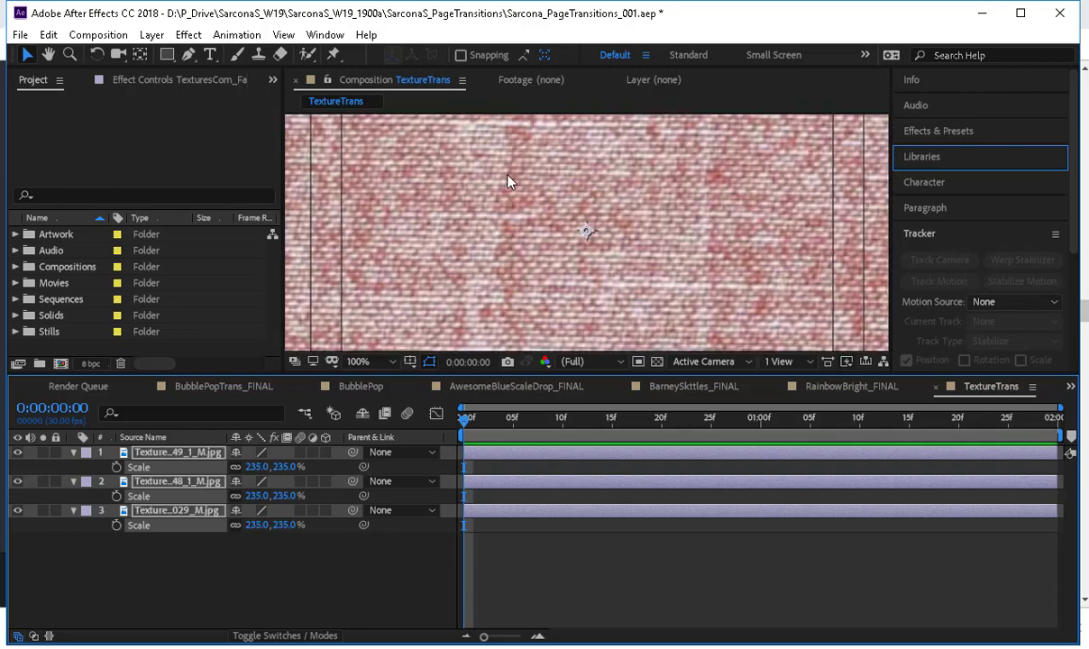
scroll(510, 226, "up", 1)
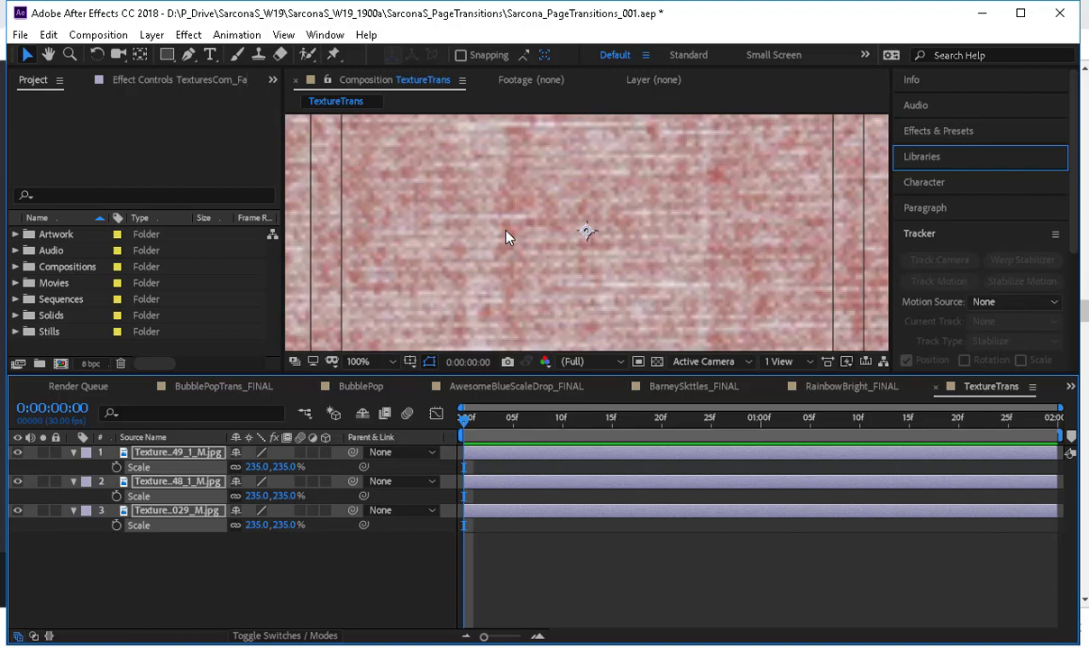
Try scaling the three texture layers up to 911%, and undo that enlargement.
left_click_drag(257, 467, 778, 471)
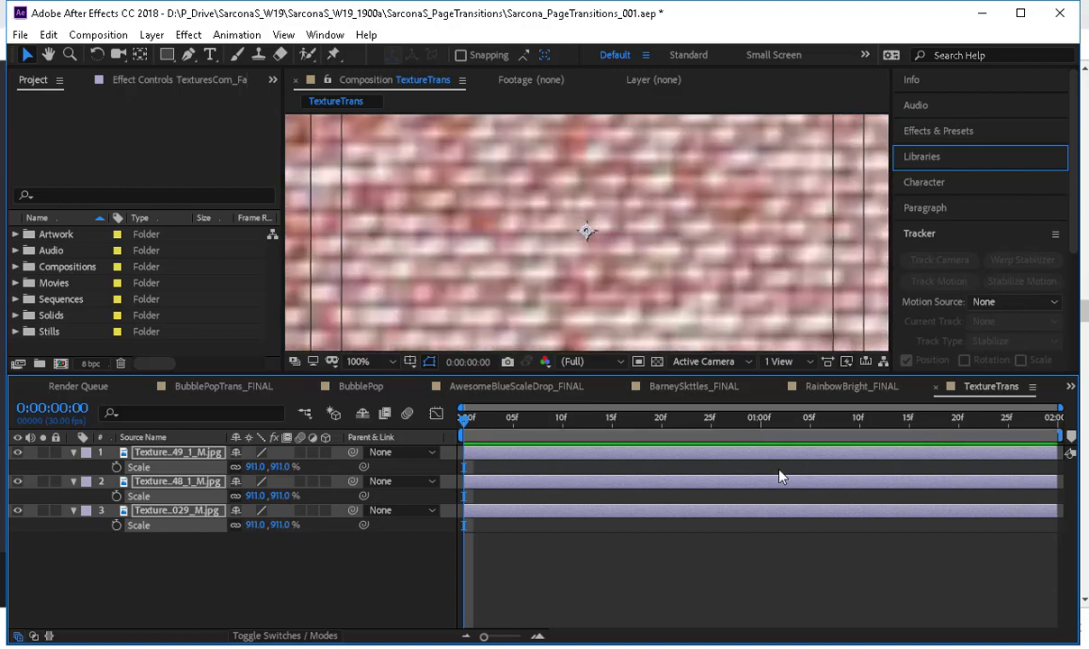
scroll(668, 275, "down", 1)
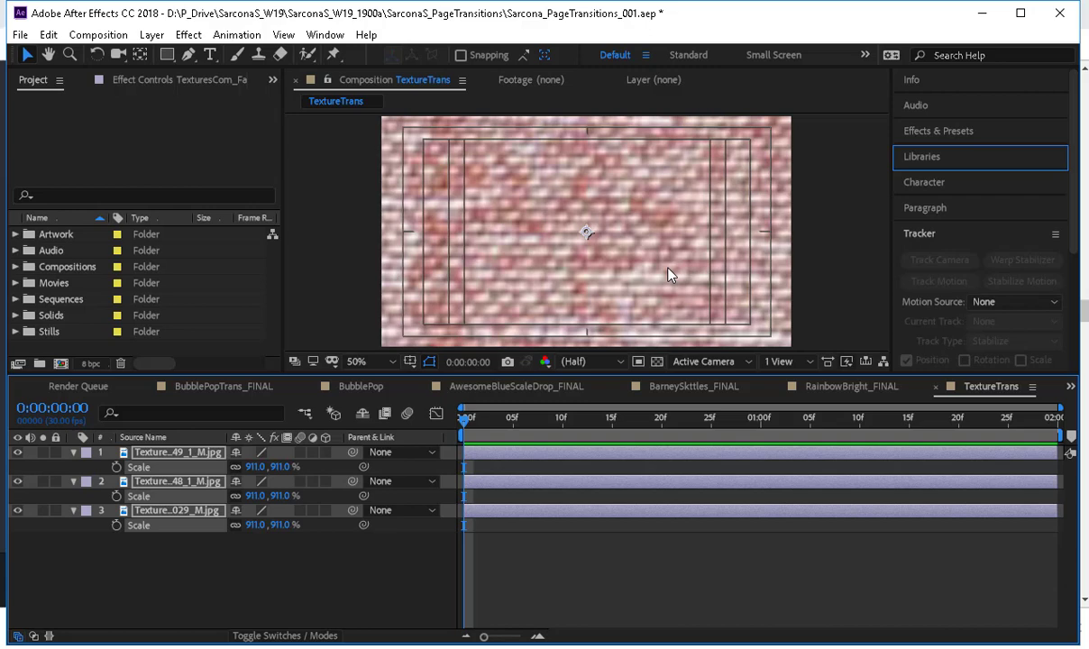
key("ctrl+z")
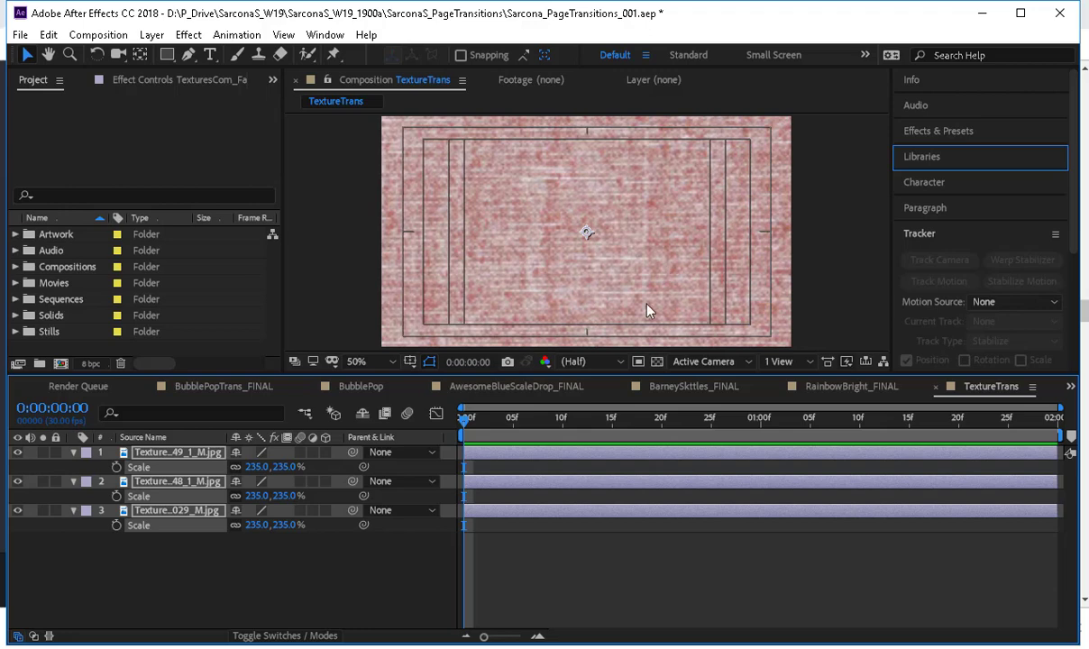
Set the scale of all three texture layers to 100% and hide their Scale properties.
left_click(285, 466)
type("100")
key("Return")
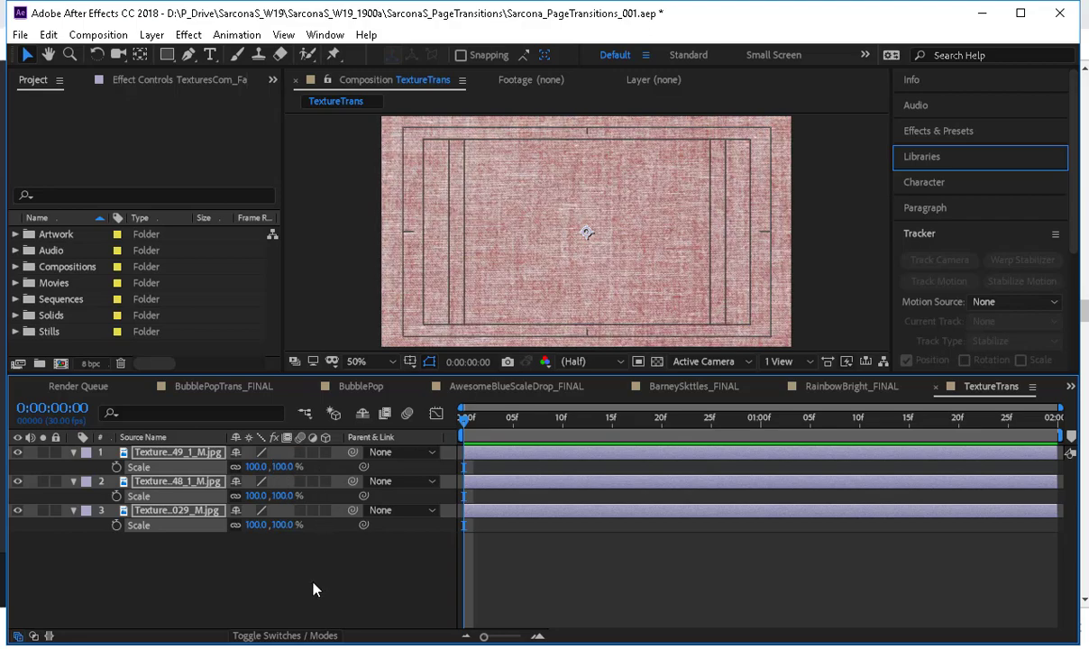
key("s")
Move the first and second texture layers vertically so the three fabrics form red, denim and pink horizontal bands.
left_click(373, 512)
left_click(477, 231)
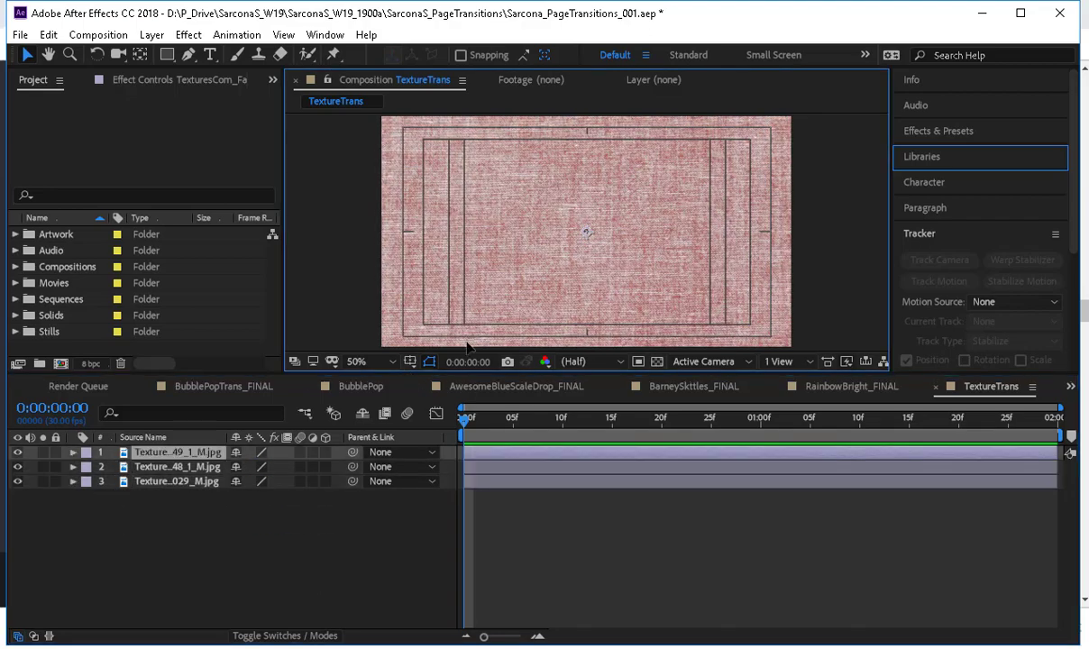
left_click_drag(466, 342, 462, 599)
mouse_move(492, 299)
left_mouse_down()
mouse_move(492, 280)
mouse_move(498, 299)
left_mouse_up()
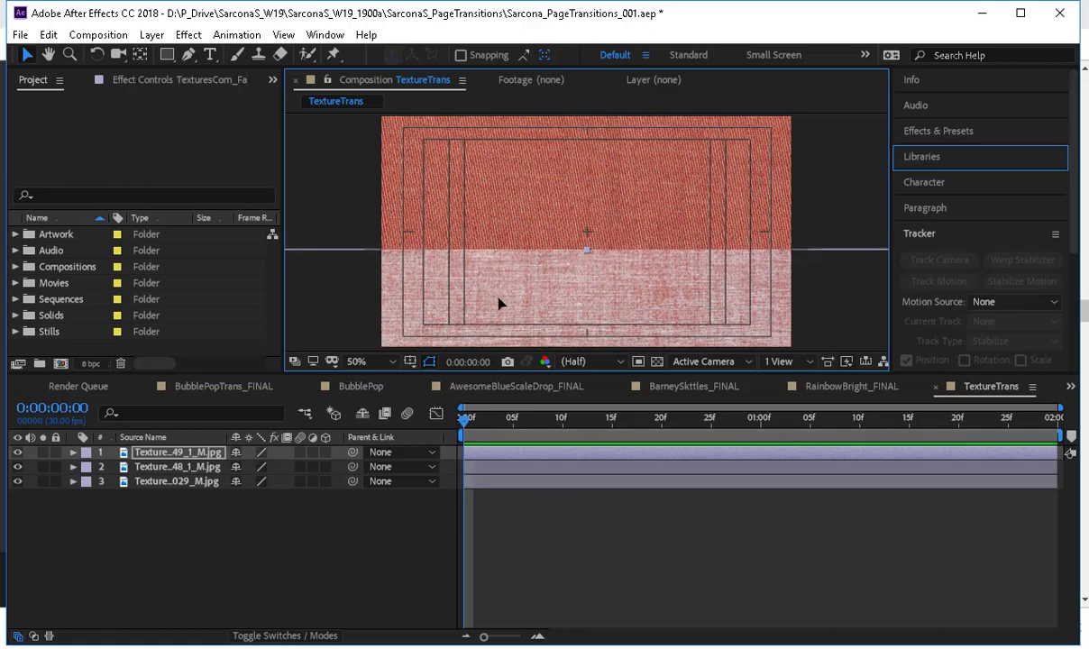
left_click(194, 467)
left_click_drag(505, 249, 503, 162)
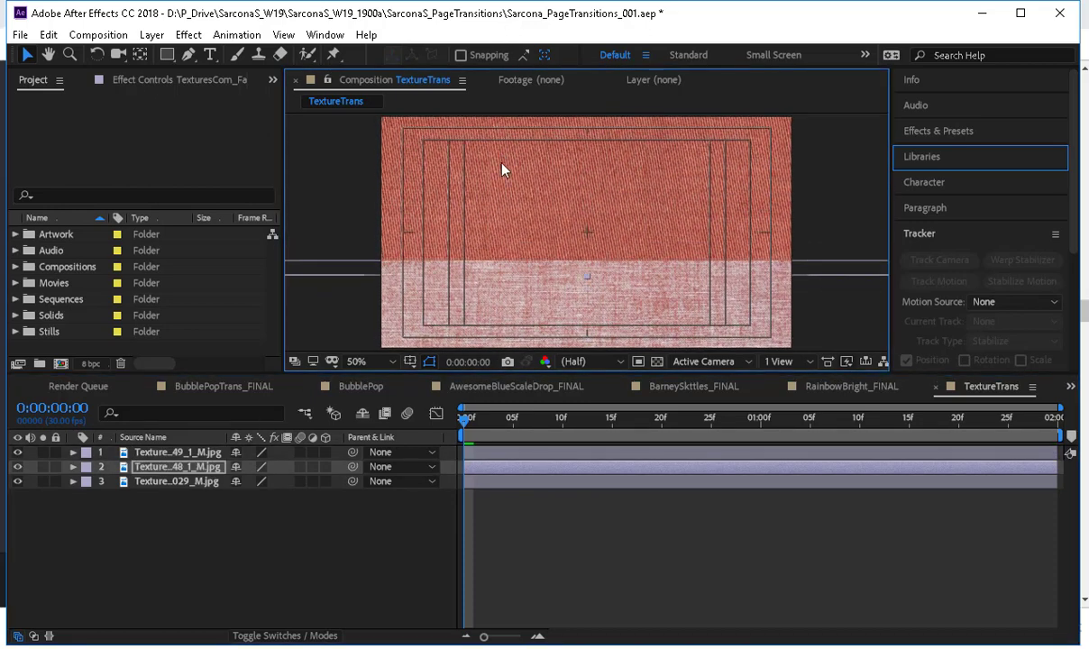
left_click_drag(508, 208, 509, 122)
left_click_drag(507, 283, 508, 290)
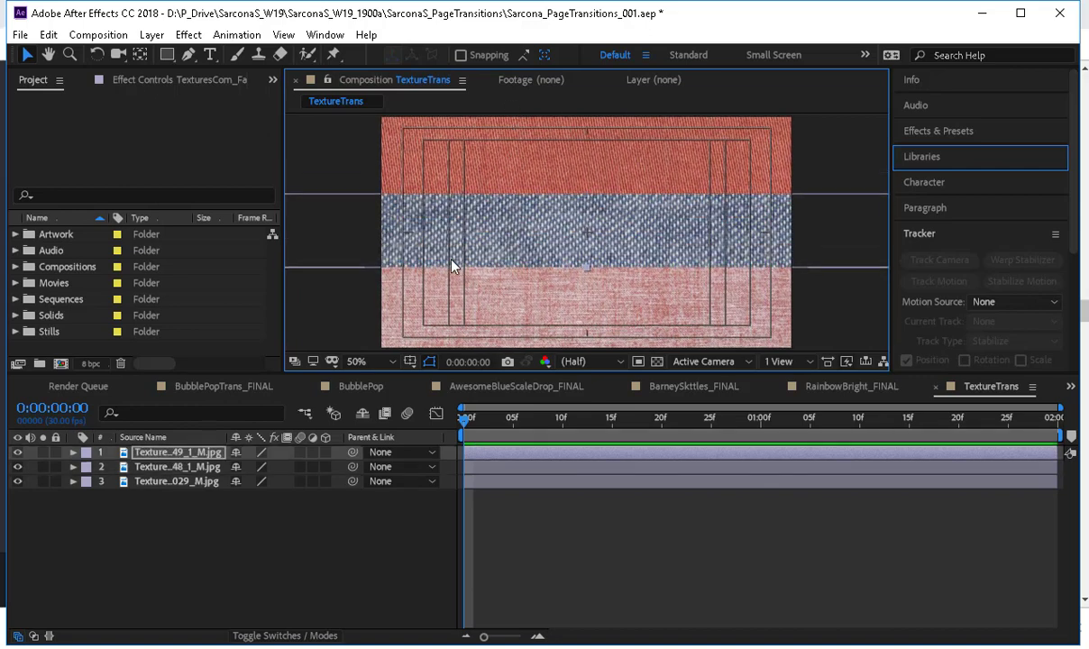
Show the grid over the TextureTrans composition as a reference for the fabric bands.
left_click(410, 360)
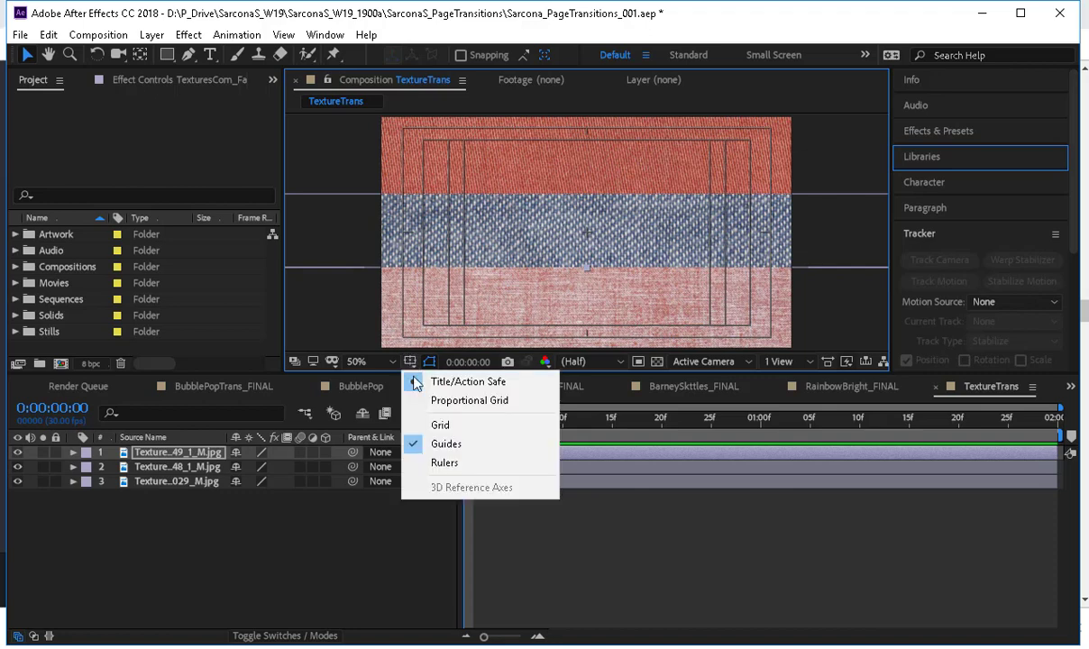
left_click(441, 423)
key("space")
mouse_move(399, 269)
left_mouse_down()
mouse_move(406, 234)
mouse_move(405, 250)
left_mouse_up()
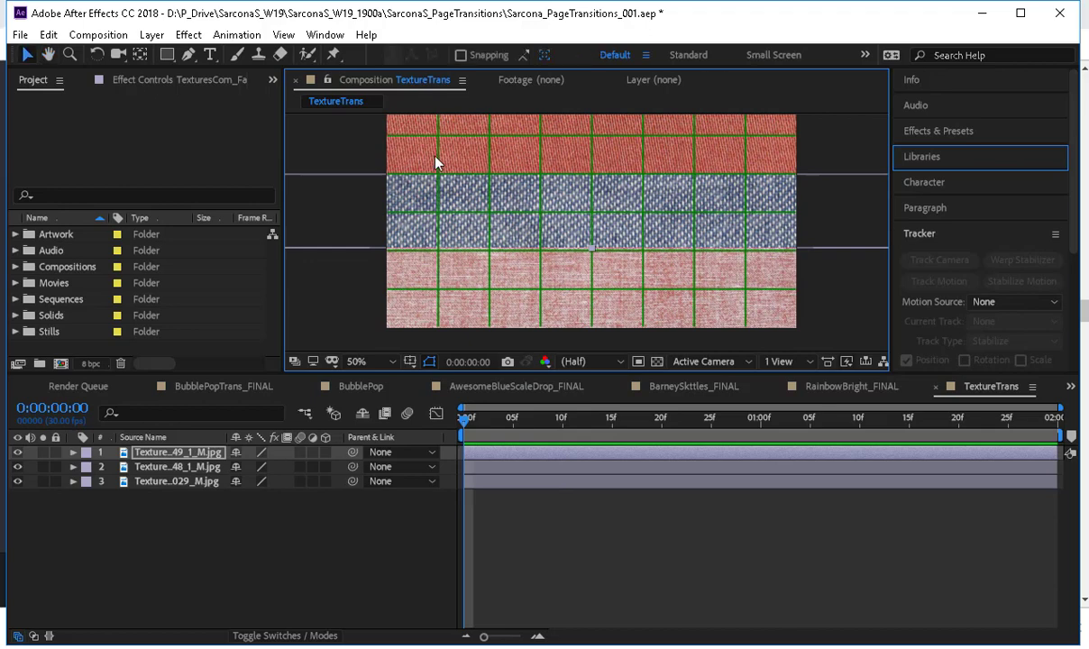
Move the pink layer down to about Y 1048 and the red layer up to about Y -508, aligning the bands to grid lines.
key("space")
left_click_drag(410, 164, 411, 208)
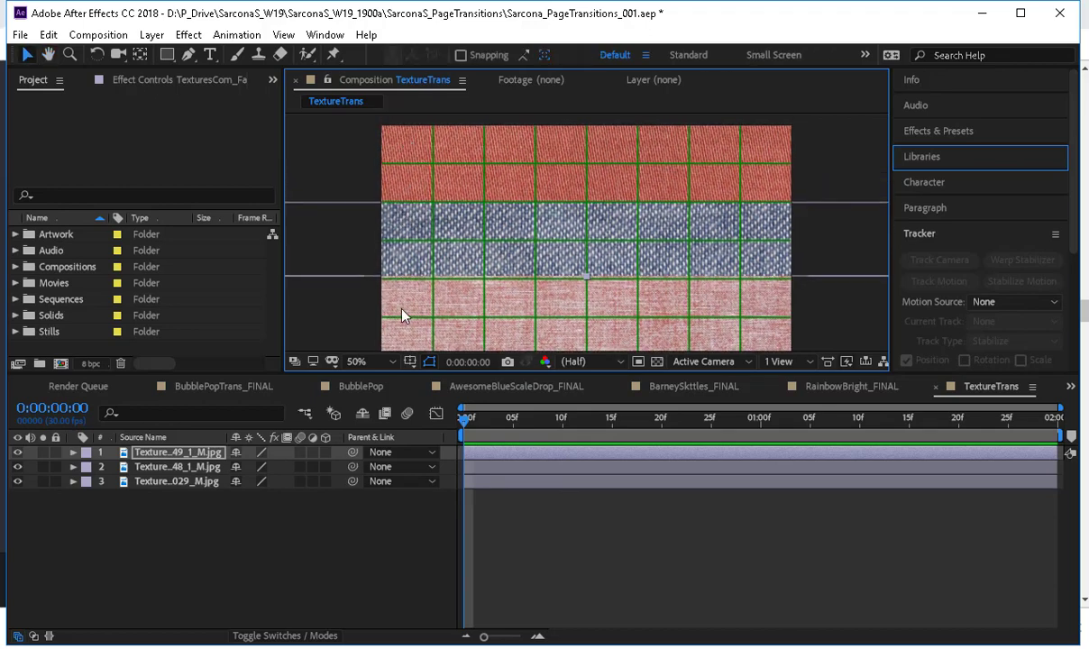
left_click_drag(412, 301, 412, 302)
key("Up")
key("Up")
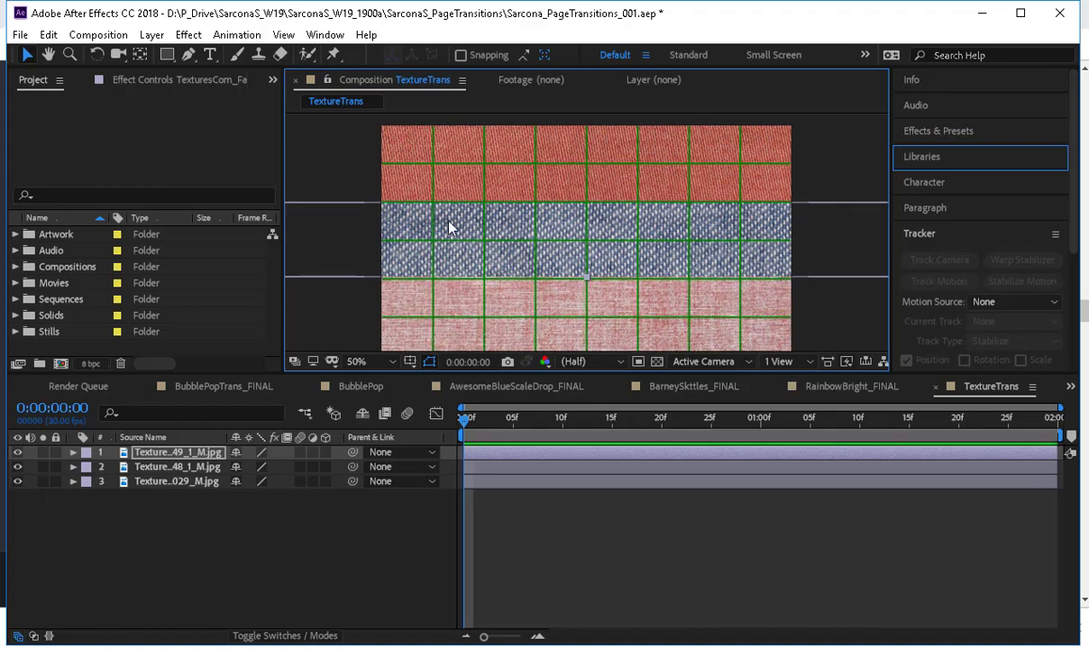
scroll(516, 270, "down", 1)
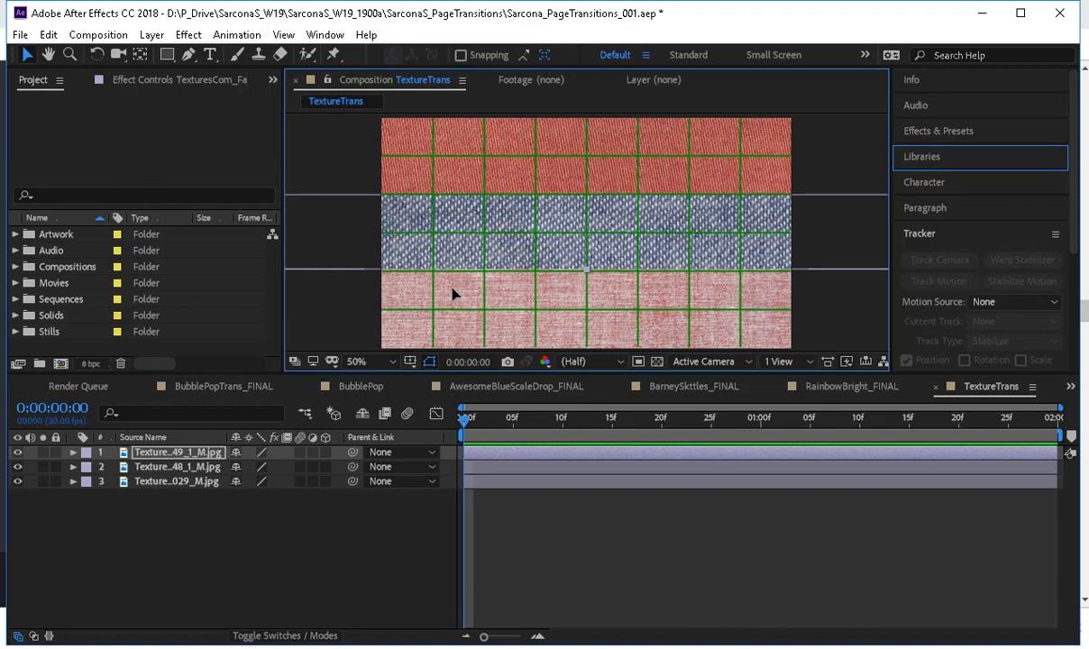
left_click_drag(453, 293, 455, 328)
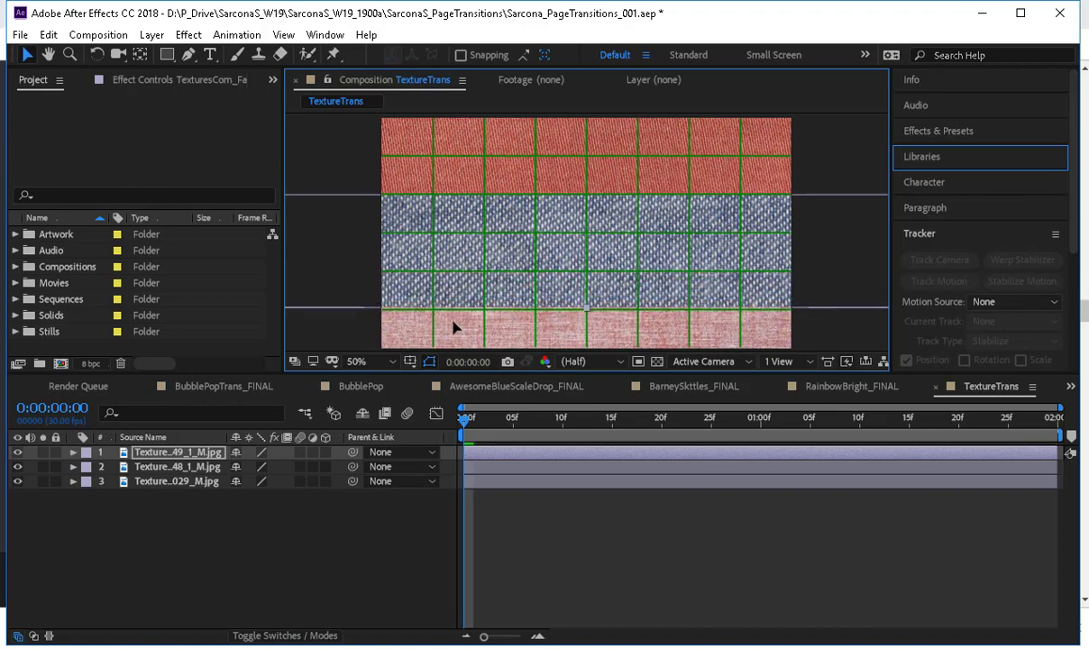
left_click_drag(476, 178, 479, 138)
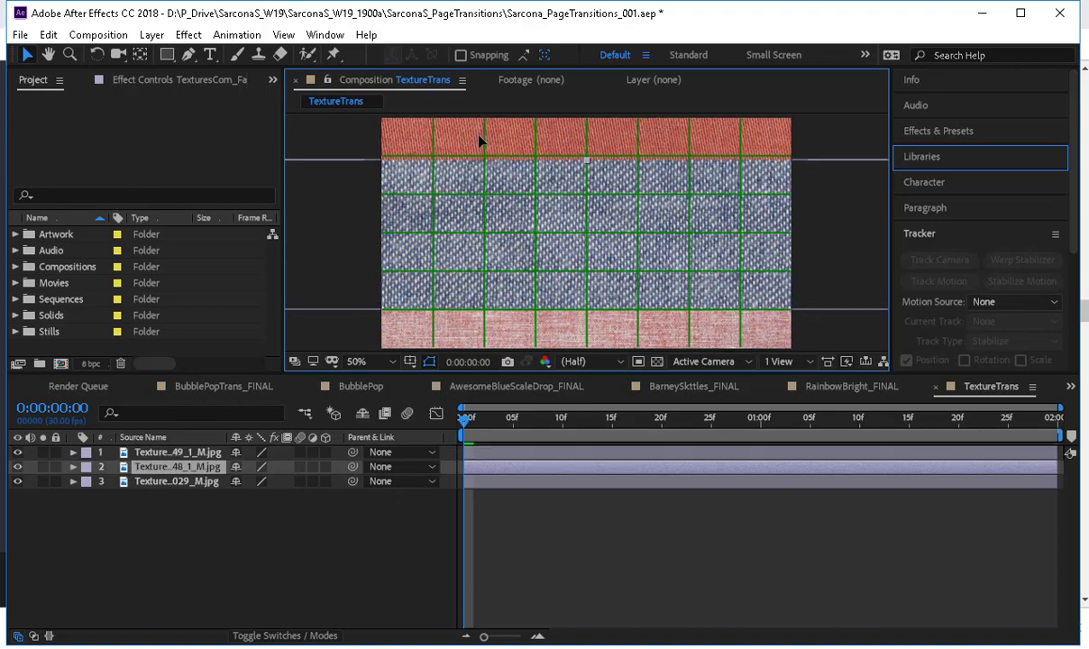
key("comma")
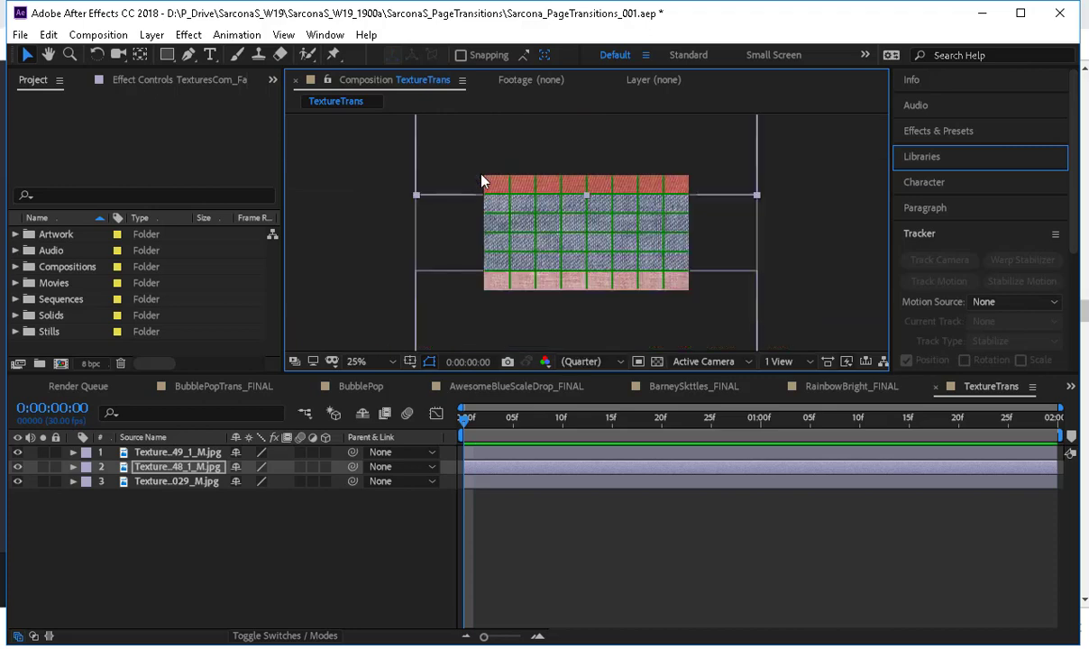
key("period")
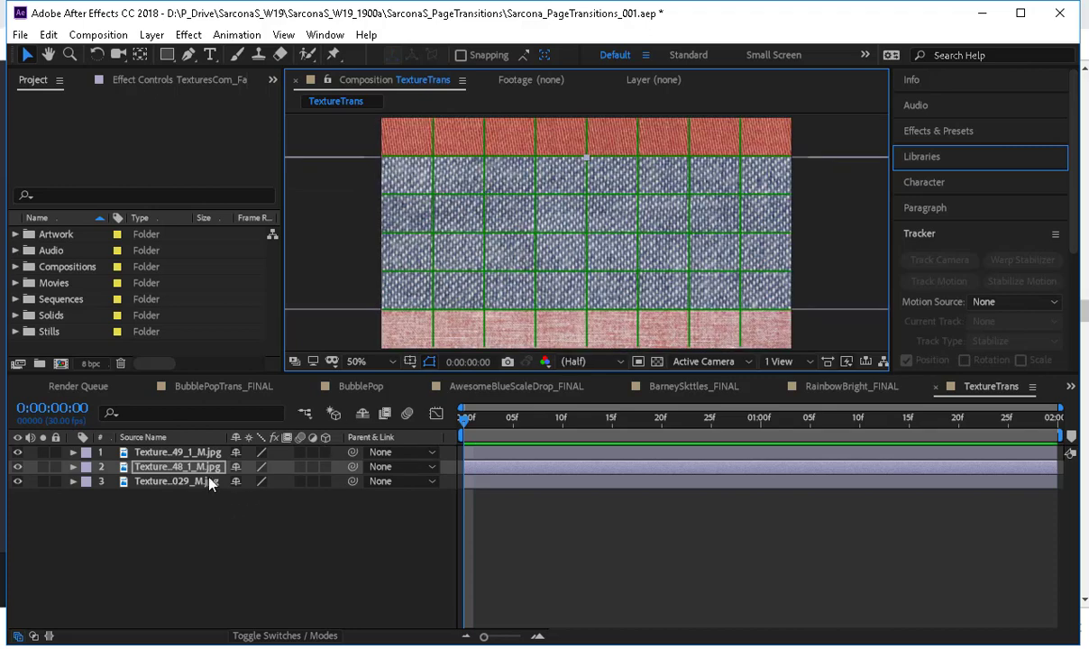
Reveal the Position properties of all three texture layers and separate each into X and Y dimensions.
left_click(197, 453)
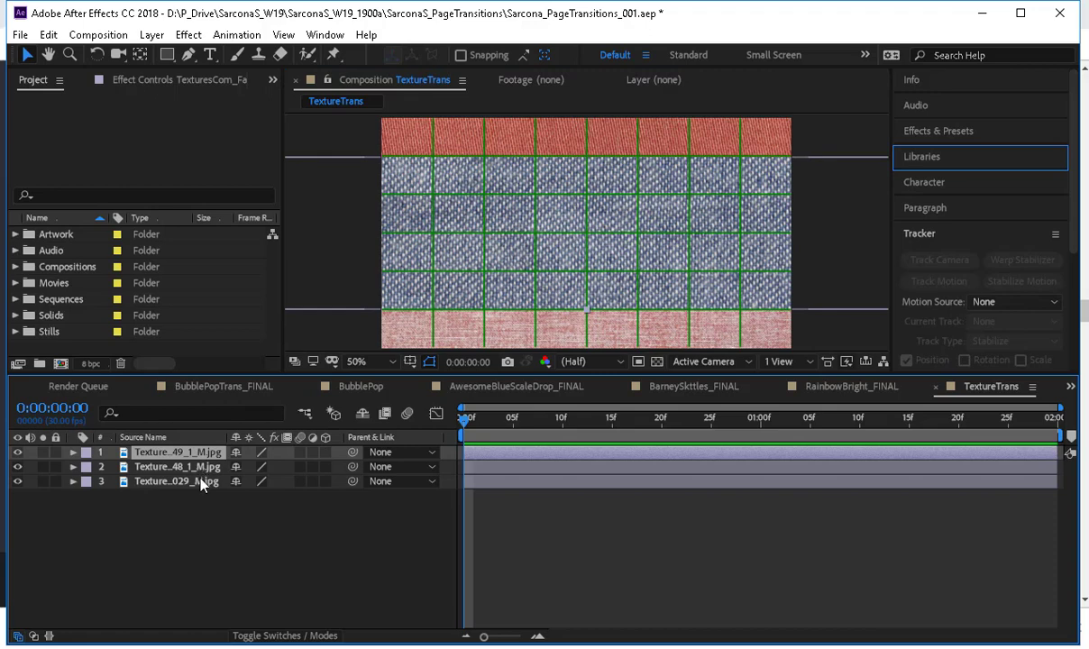
left_click(200, 480, "shift")
key("p")
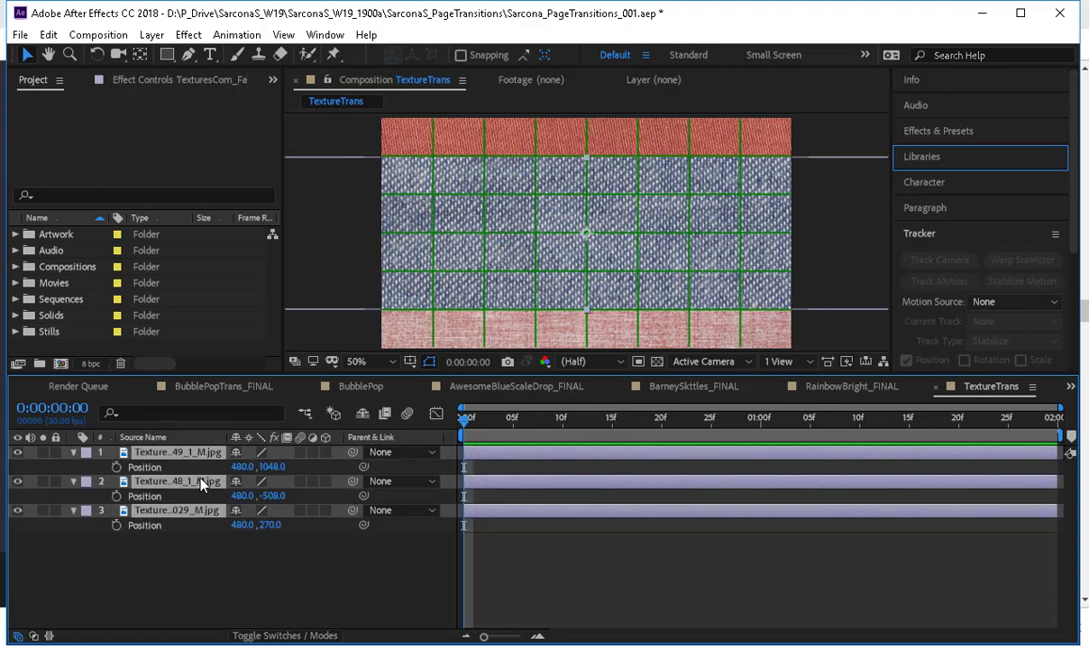
left_click(176, 539)
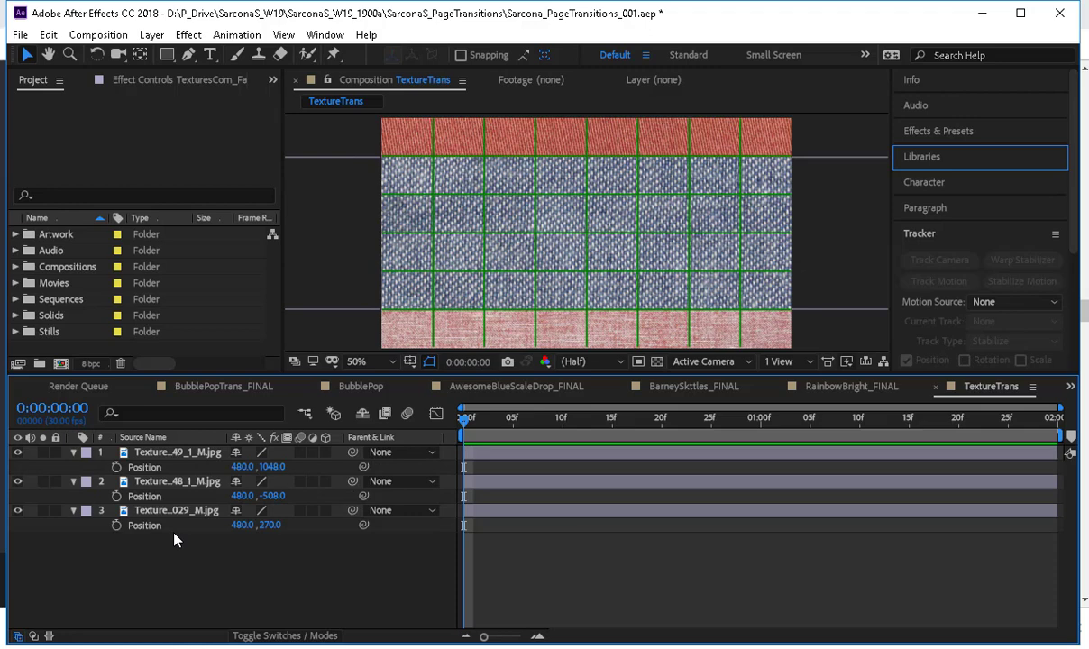
right_click(157, 478)
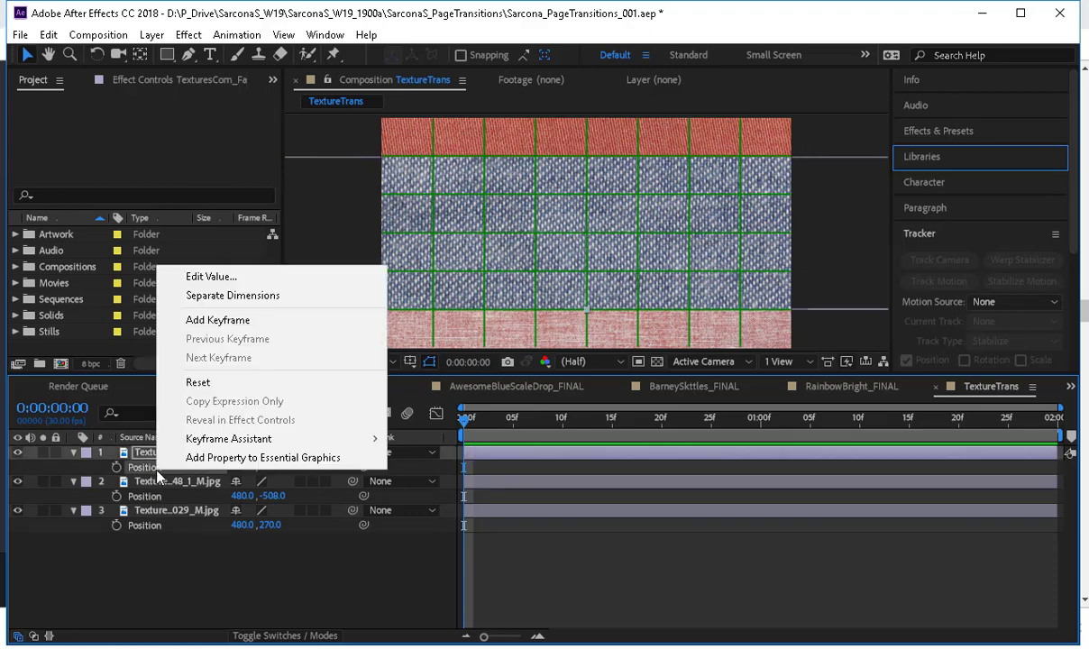
left_click(240, 298)
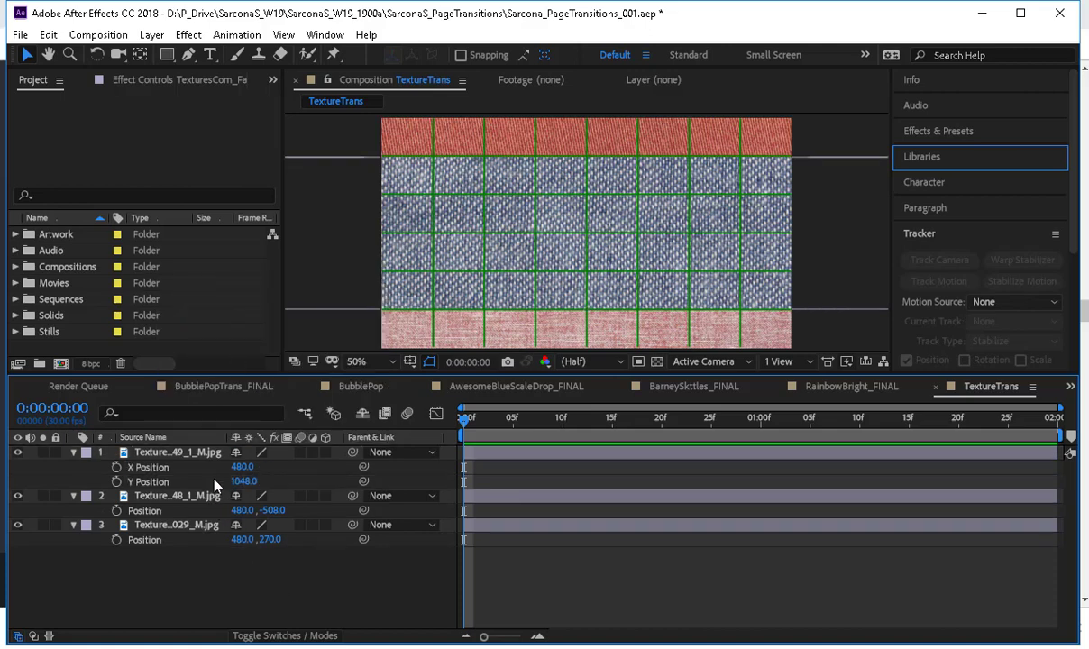
left_click(183, 482)
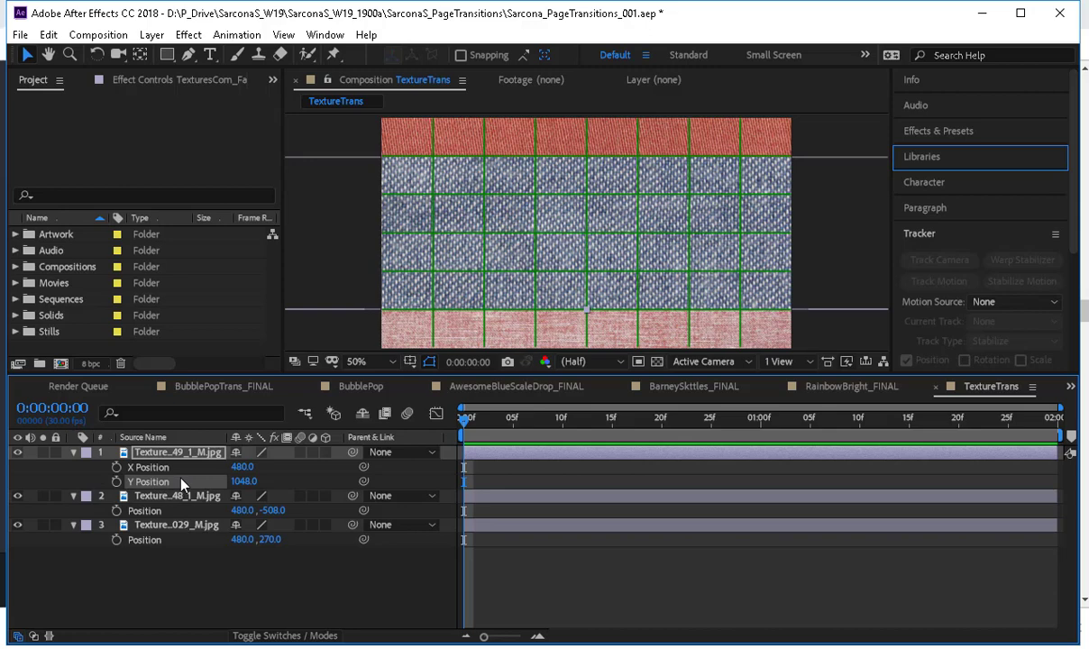
right_click(161, 513)
left_click(232, 328)
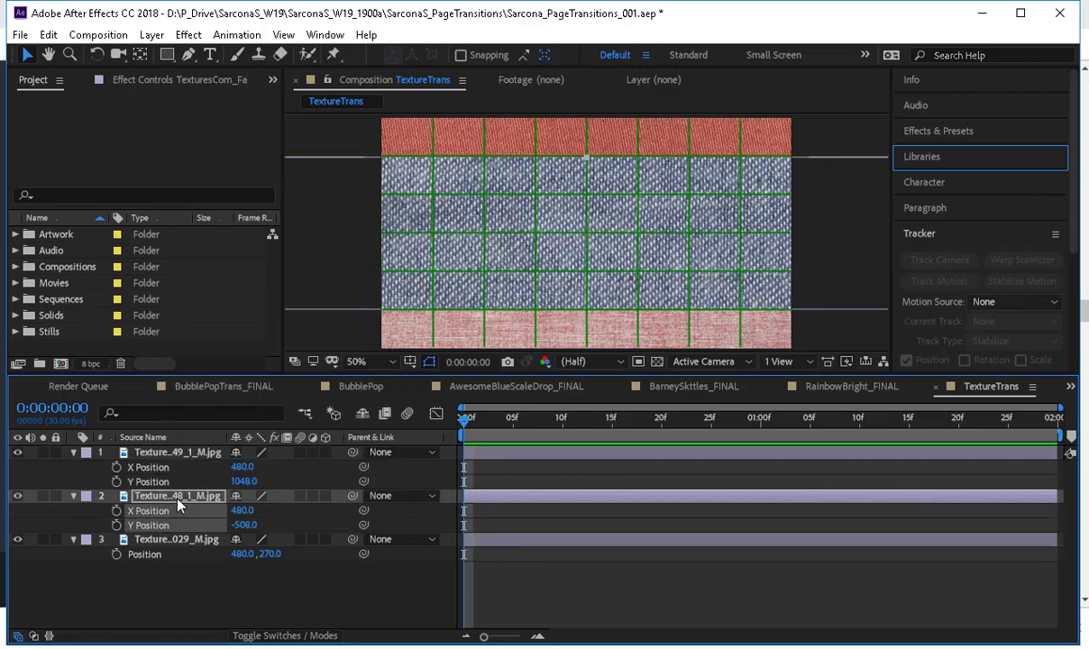
right_click(172, 555)
left_click(263, 382)
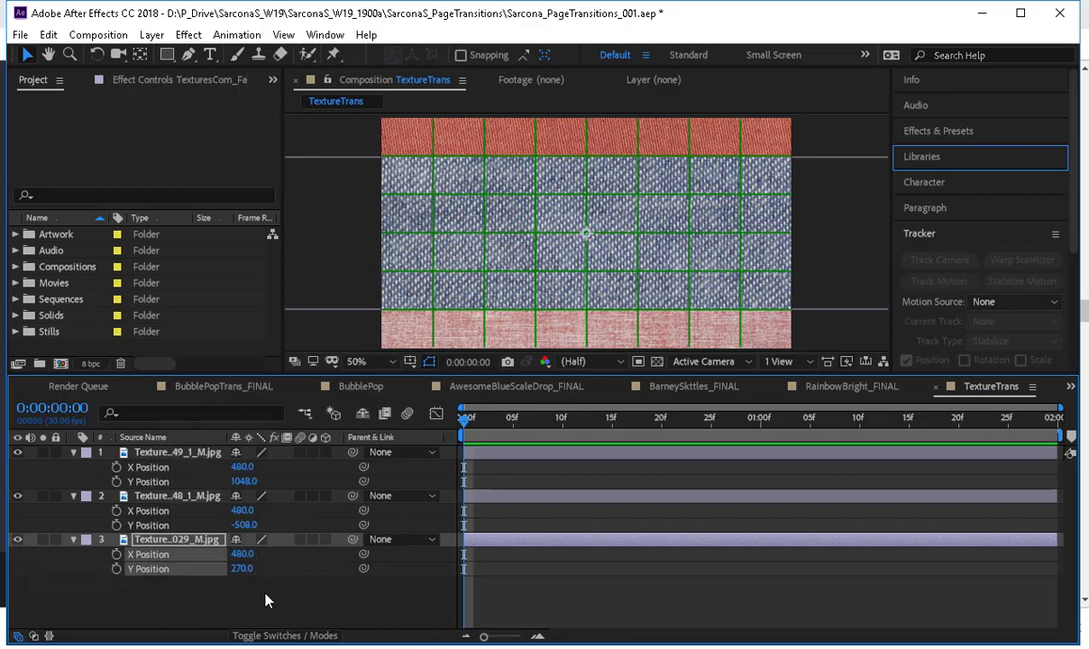
Set X Position keyframes on all three texture layers and place them at frame 15.
left_click(116, 467)
left_click(116, 510)
left_click(116, 555)
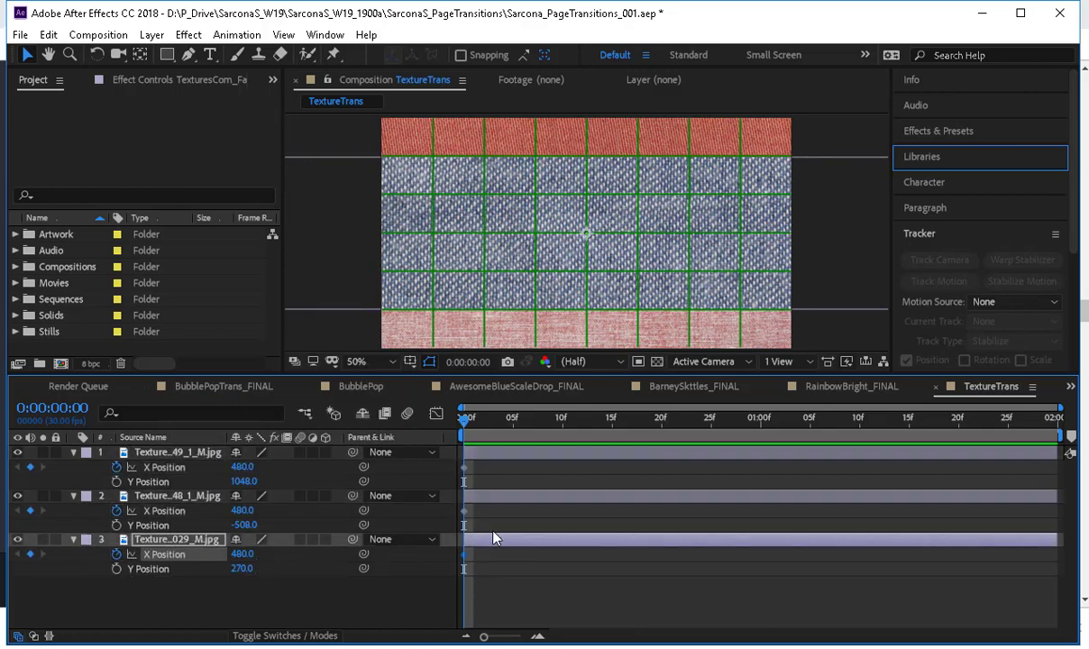
left_click_drag(476, 465, 491, 573)
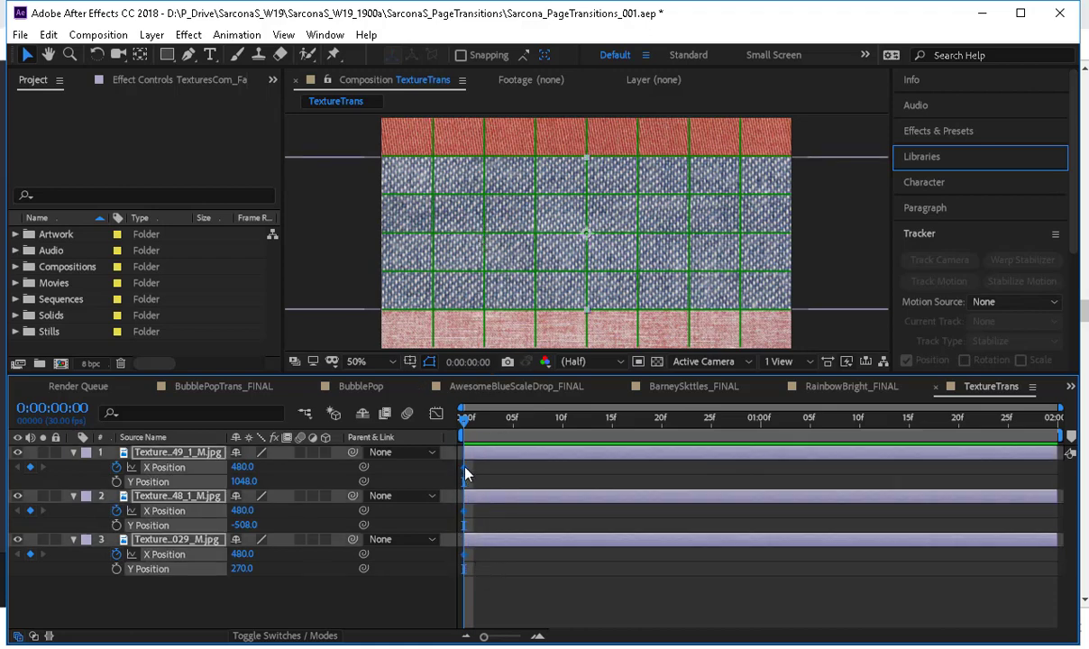
left_click_drag(466, 473, 616, 469)
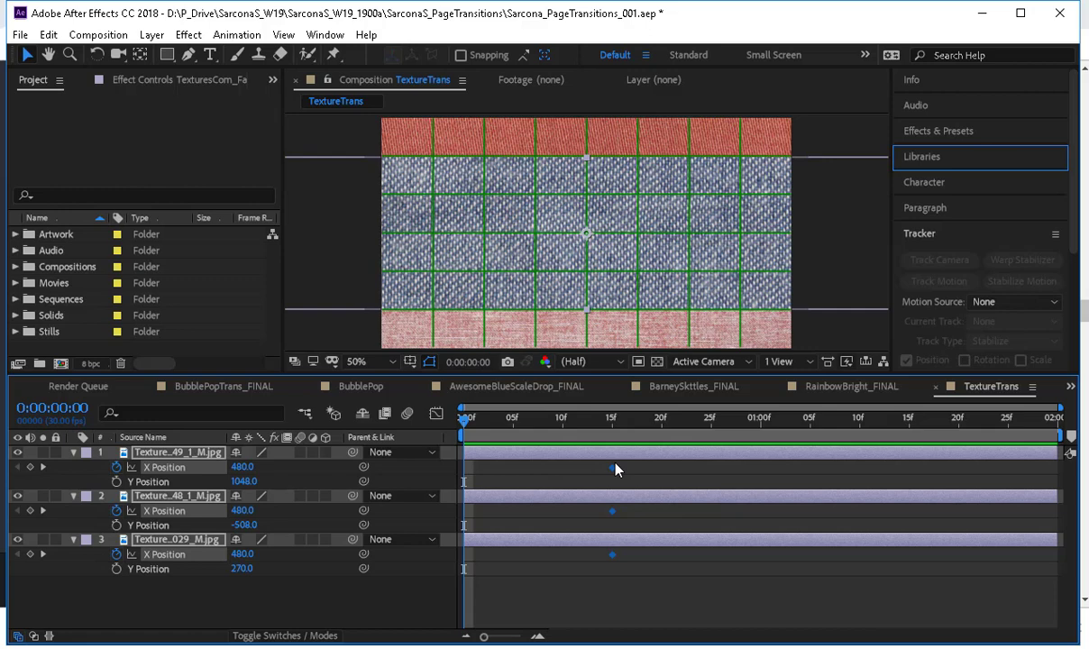
At frame 0, move denim off-canvas left to about X -840, red right to about 1808 and pink right to about 1848, and preview the entrance.
key("comma")
key("comma")
key("comma")
key("comma")
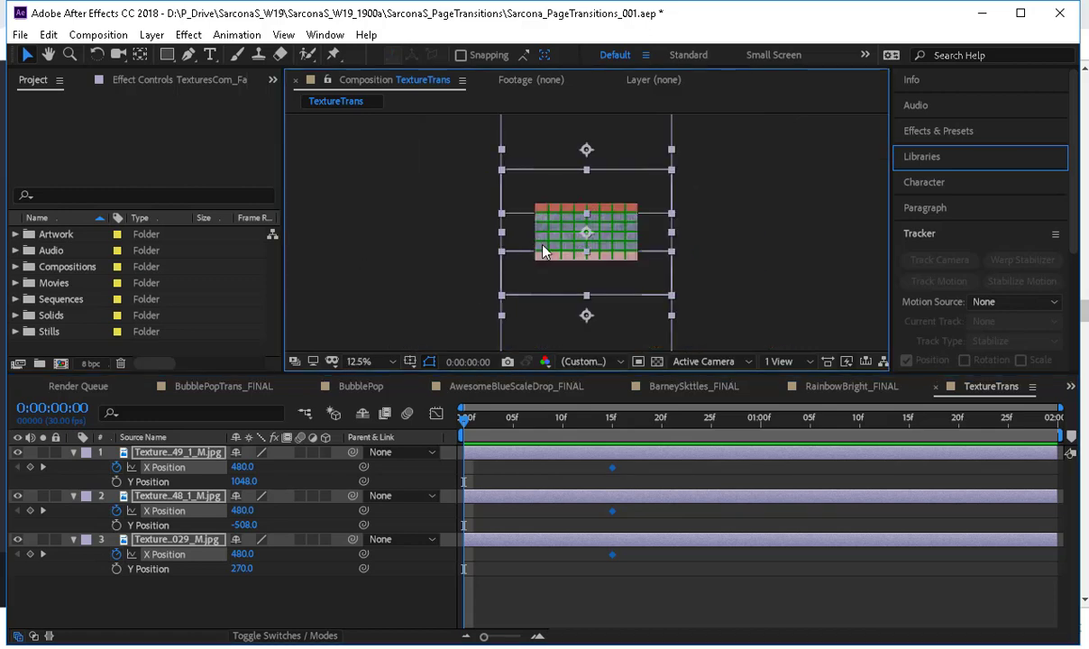
left_click_drag(640, 232, 498, 232)
left_click_drag(528, 143, 696, 159)
left_click_drag(602, 318, 744, 318)
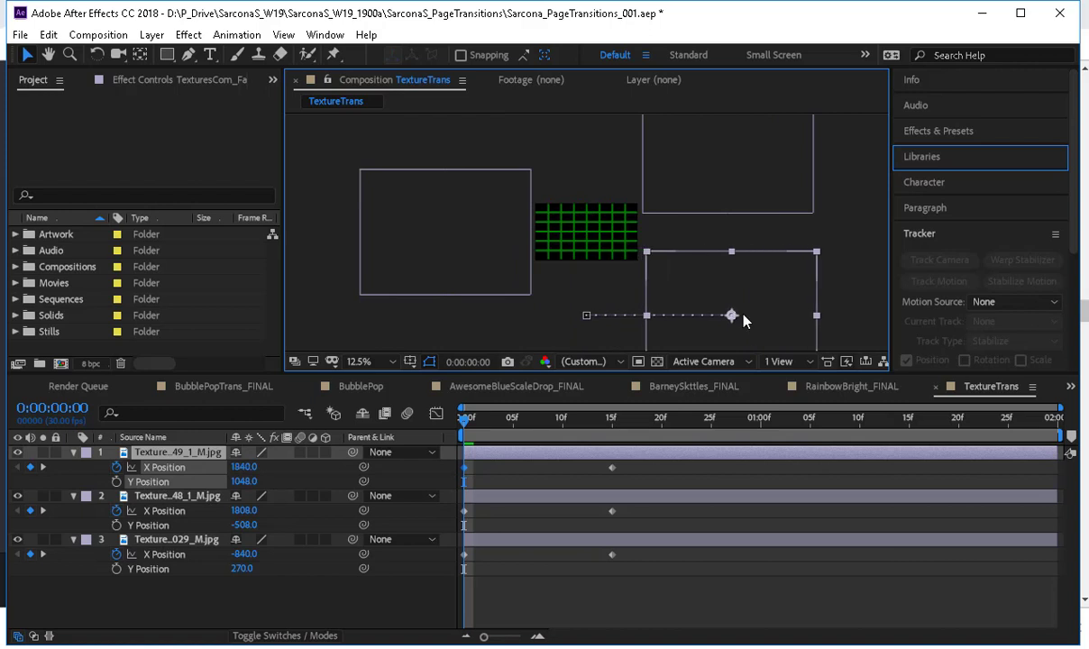
key("period")
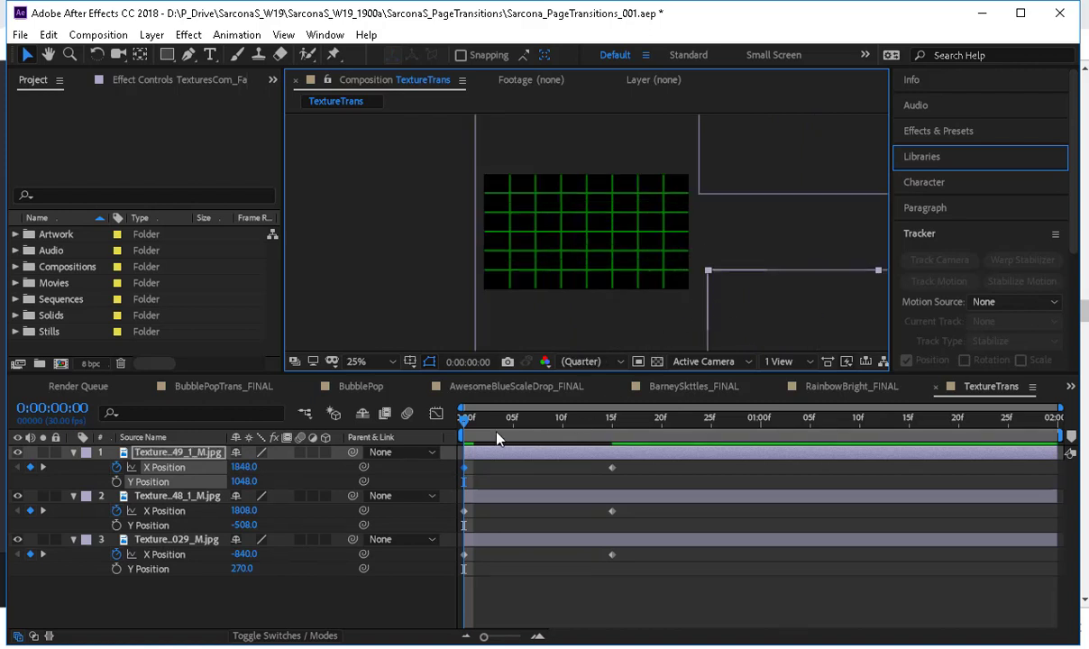
key("space")
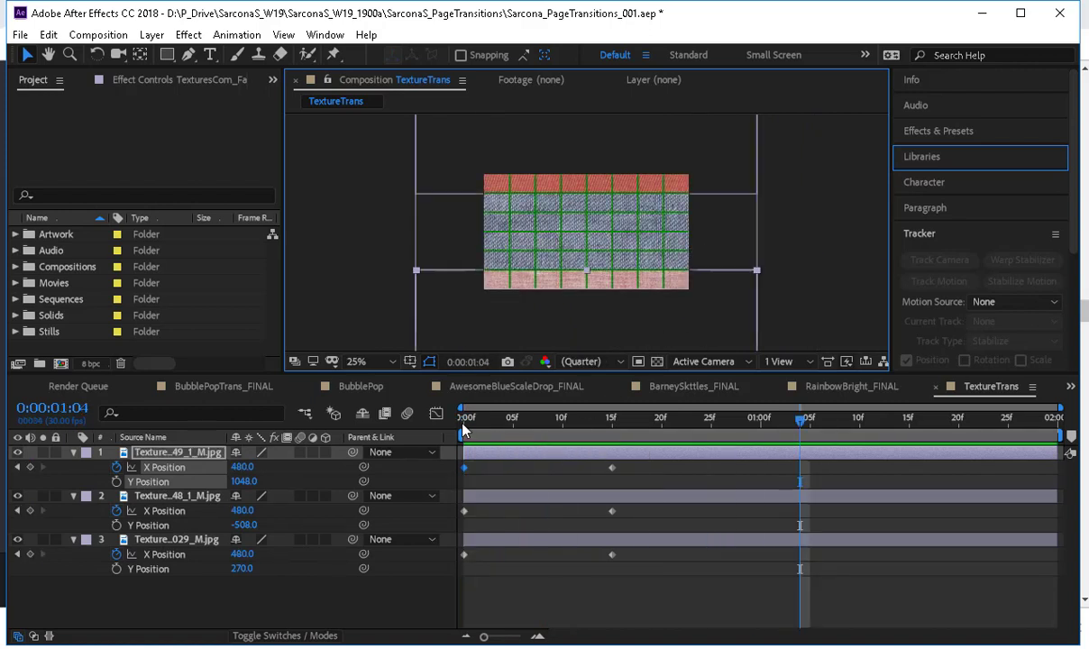
Add X Position keyframes to all three layers at frame 20 to hold the fabrics in place.
left_click_drag(553, 418, 754, 421)
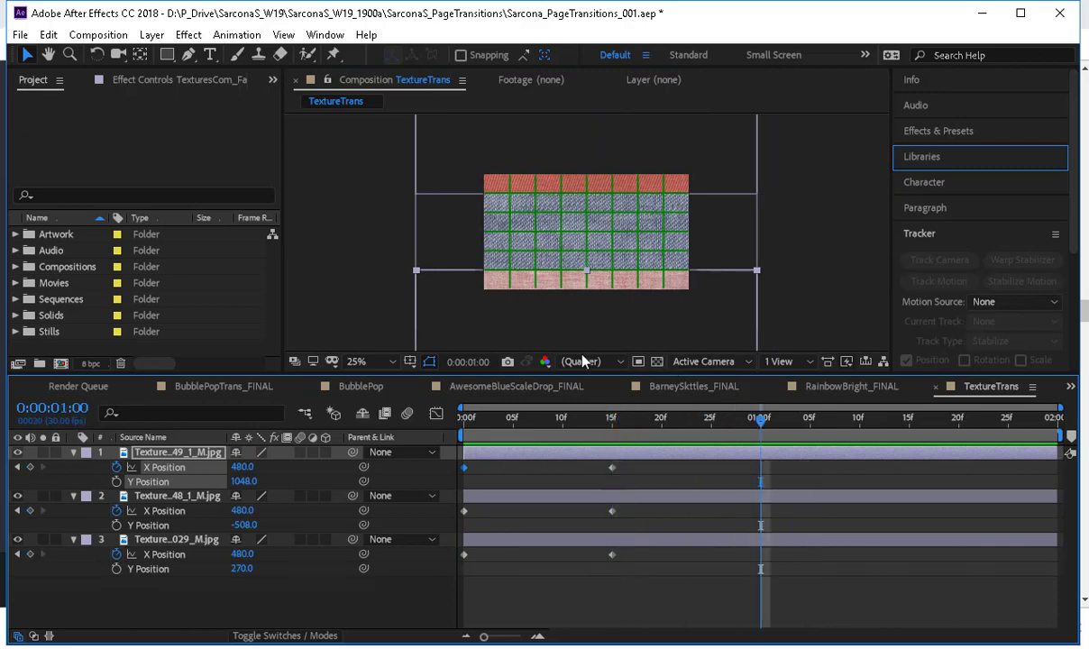
left_click(658, 420)
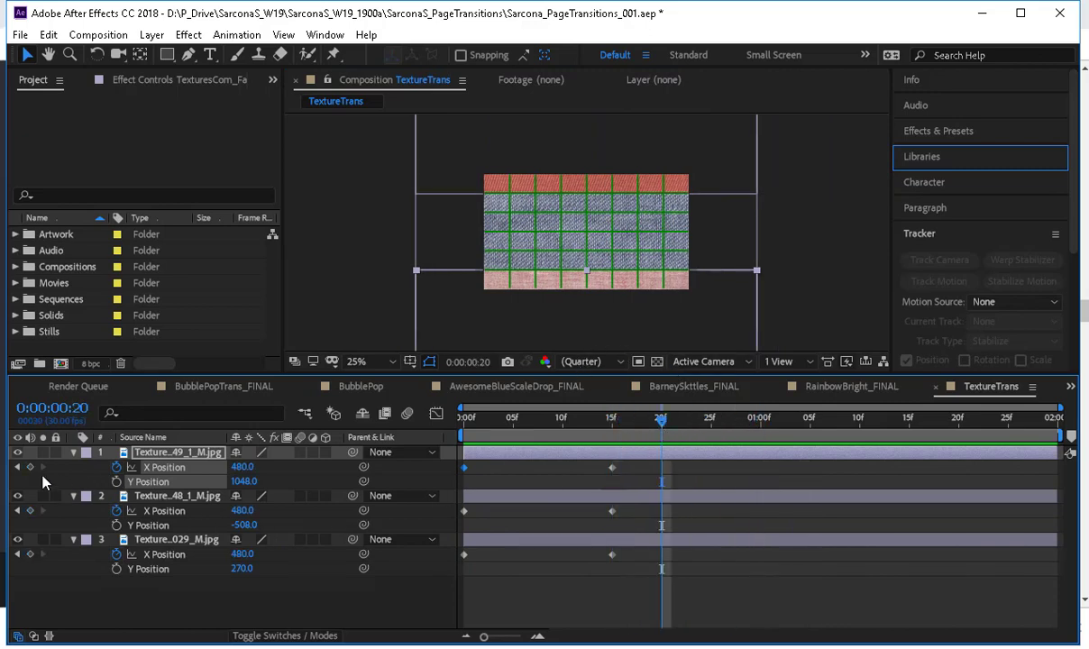
left_click(30, 510)
left_click(29, 554)
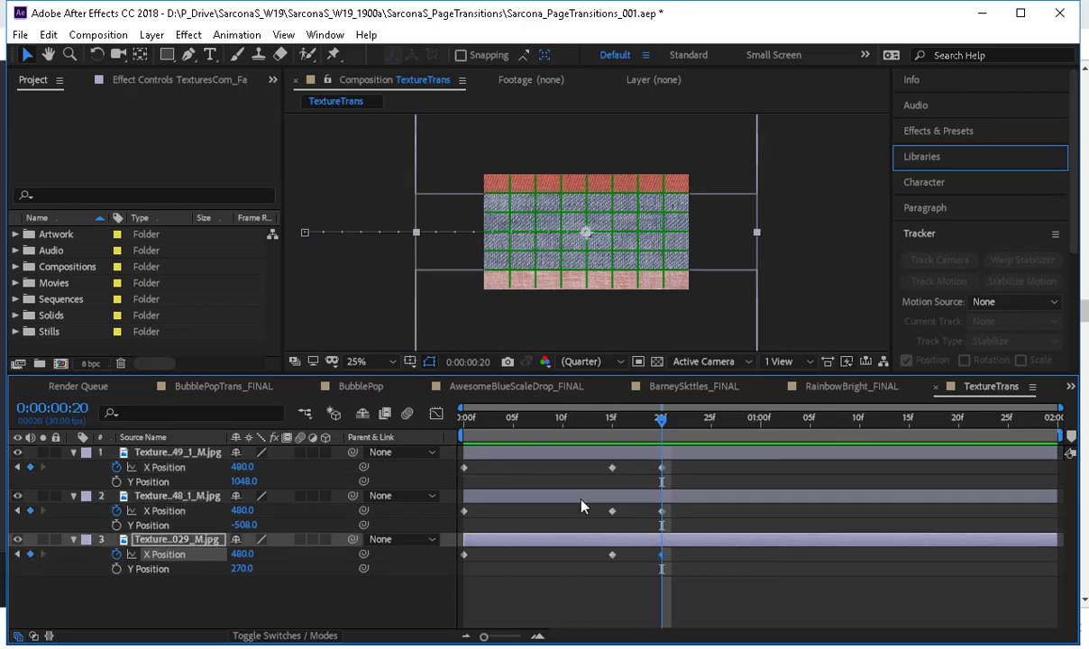
At 0:00:01:05, move the denim layer off-canvas right to about X 1800 and the red and pink layers off-canvas left to about X -828.
left_click_drag(712, 428, 810, 421)
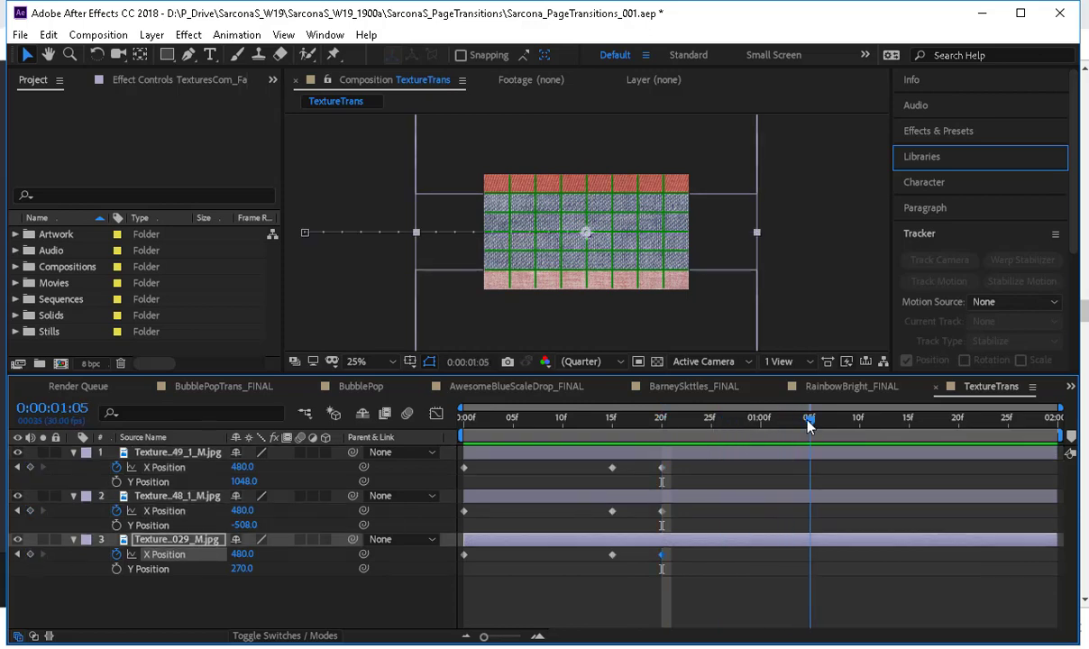
left_click_drag(545, 332, 867, 329)
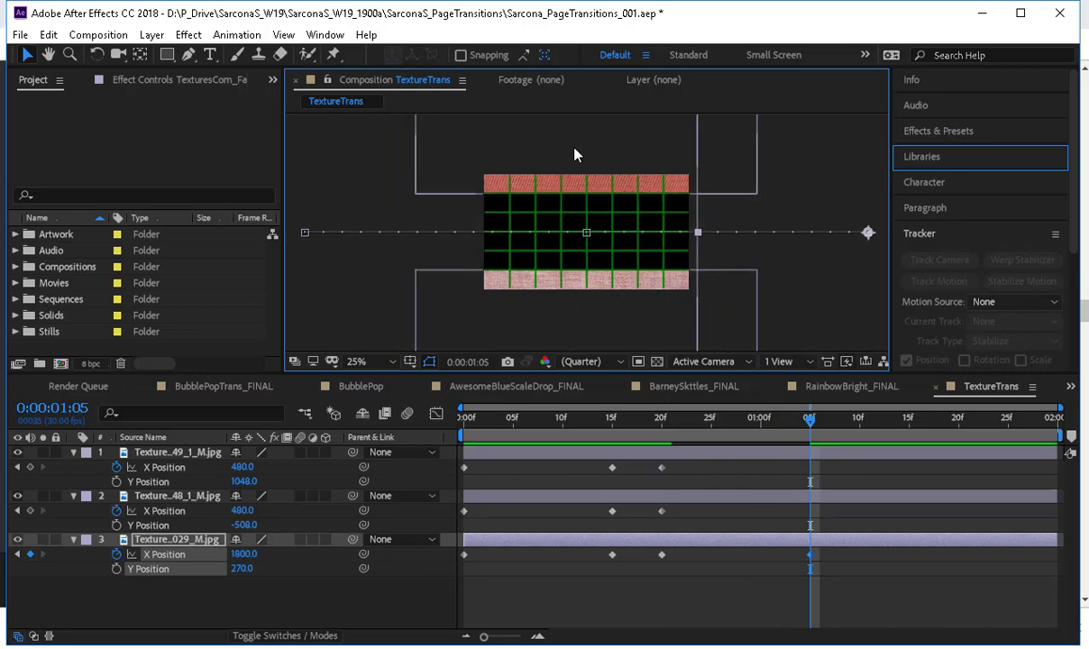
left_click(541, 139)
left_click(575, 335, "shift")
left_click_drag(574, 335, 281, 330)
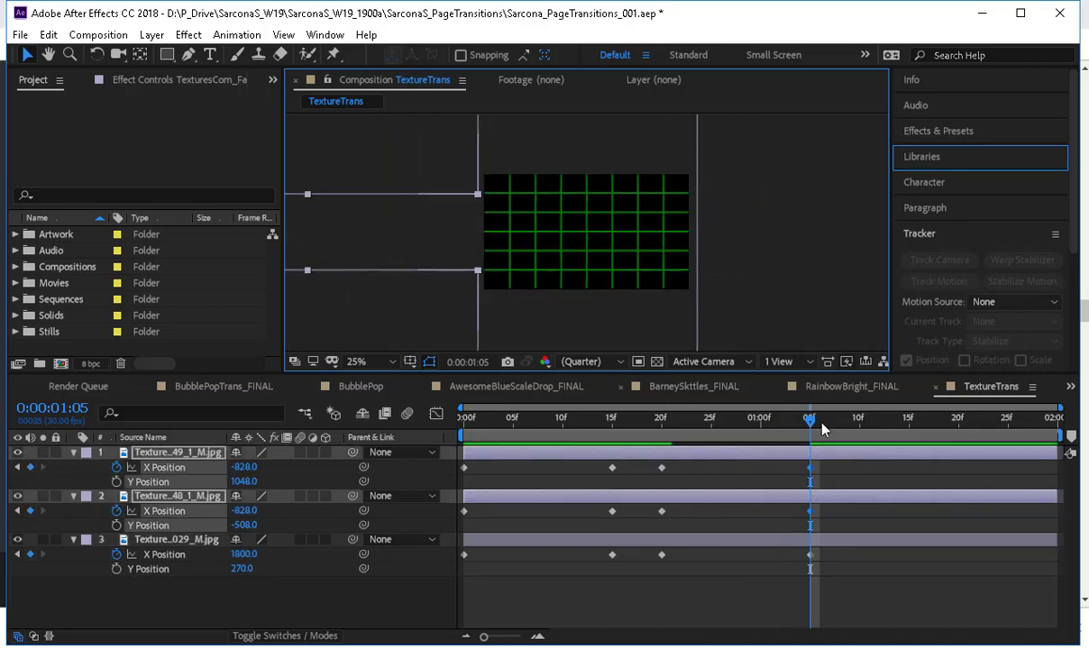
Apply Easy Ease to all X Position keyframes of the three texture layers.
left_click_drag(861, 469, 445, 563)
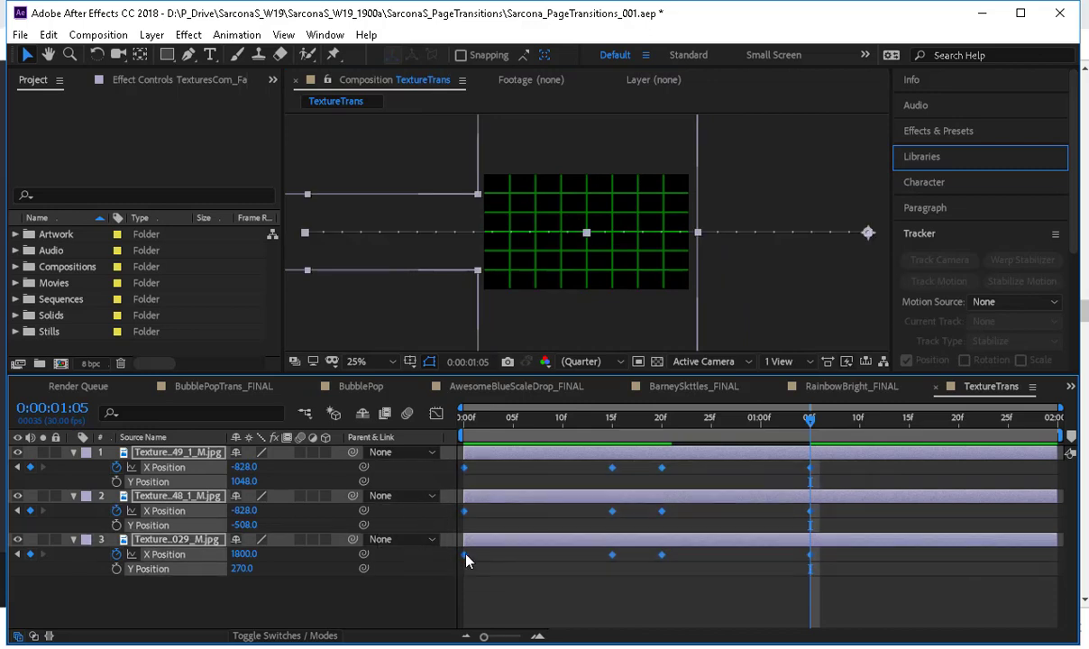
right_click(466, 559)
mouse_move(538, 541)
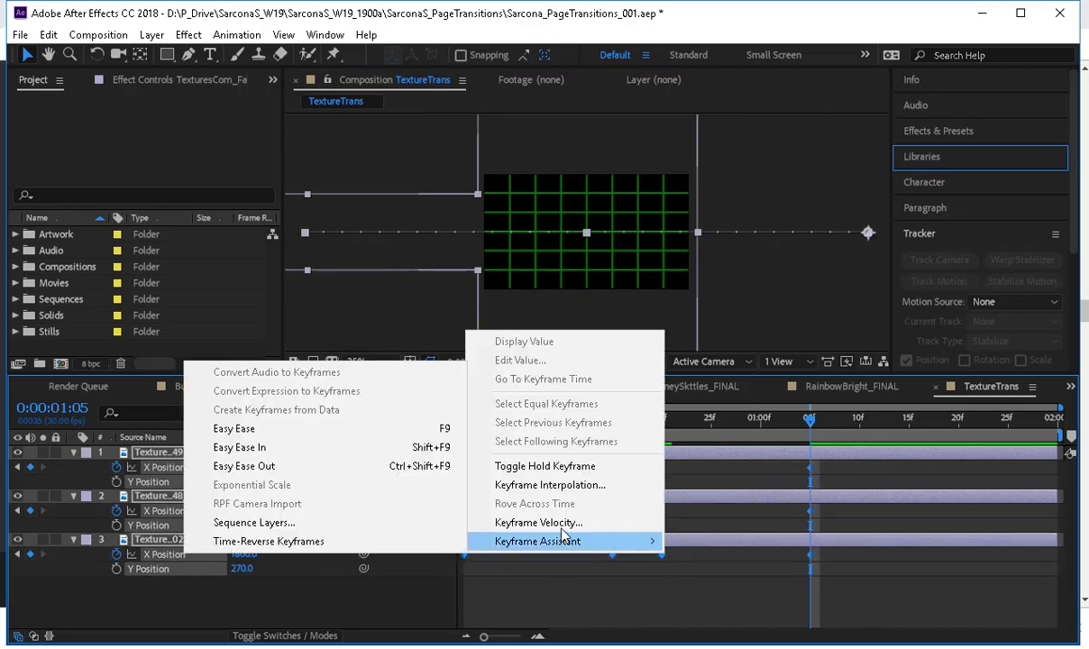
left_click(377, 429)
Reshape the X Position speed graphs so the layers enter fast, ease around the hold between frames 15 and 20, and accelerate on exit.
left_click(438, 416)
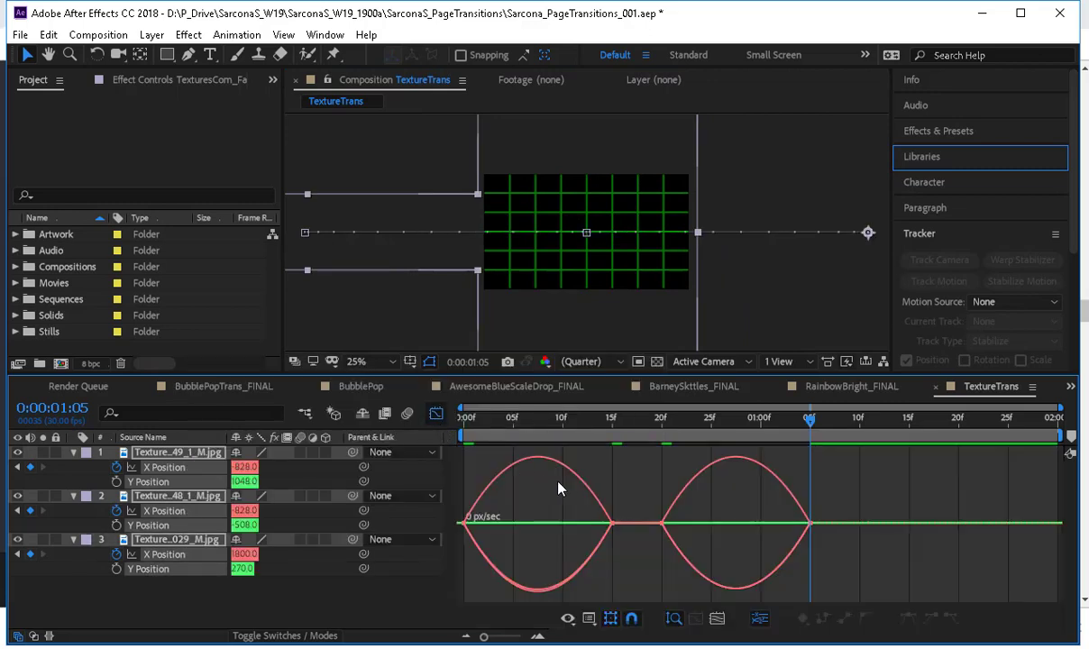
right_click(517, 498)
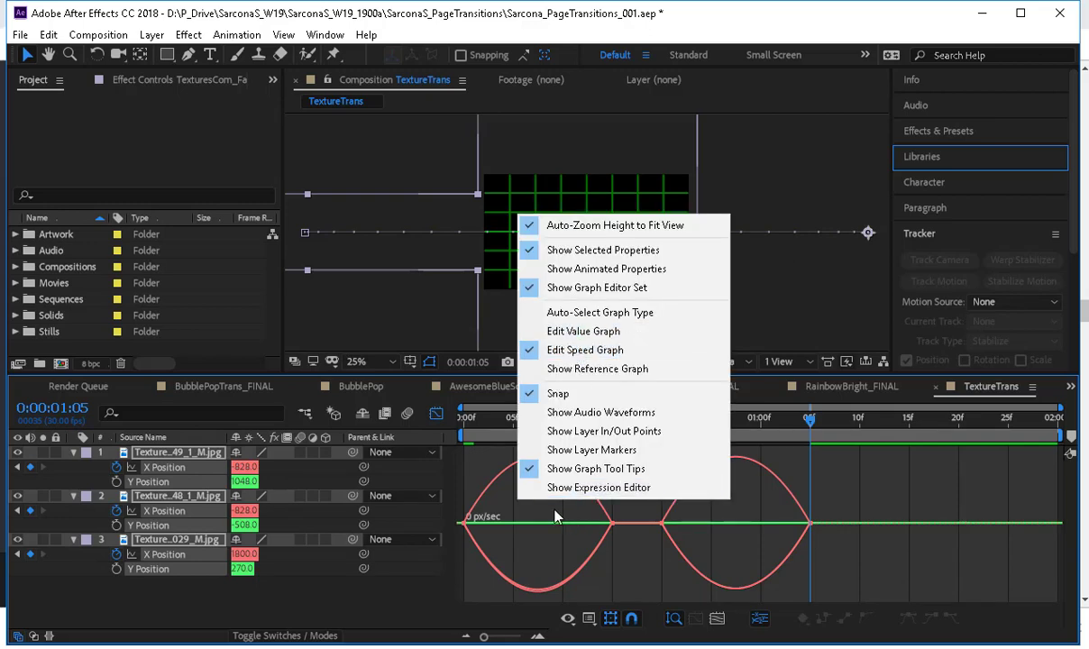
left_click(461, 547)
left_click_drag(456, 504, 634, 540)
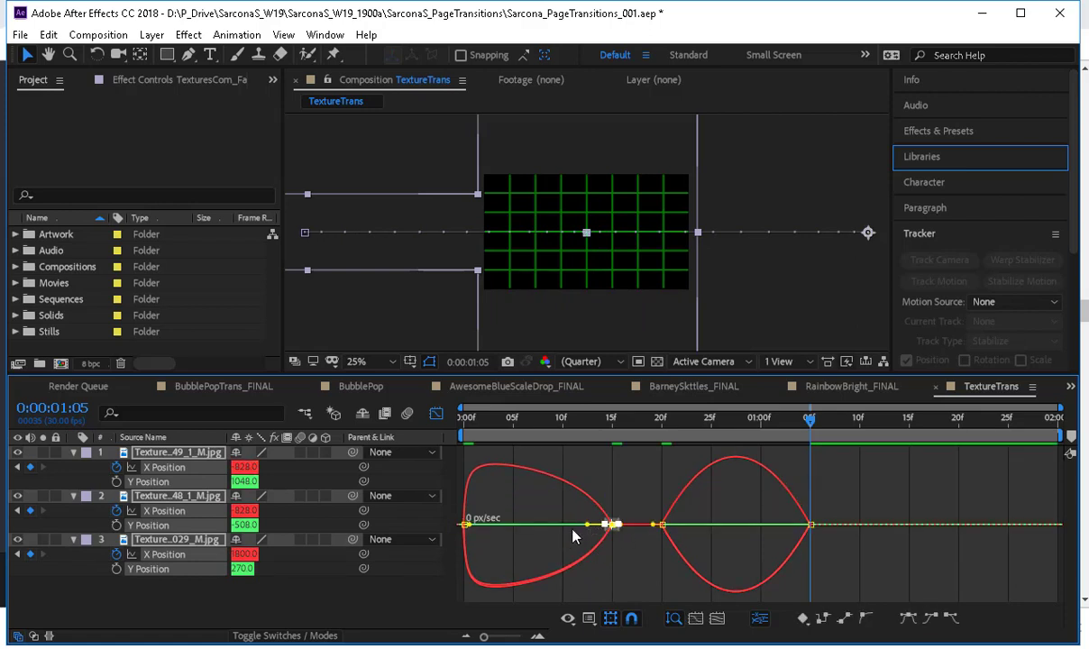
left_click_drag(565, 526, 559, 535)
left_click_drag(633, 510, 803, 524)
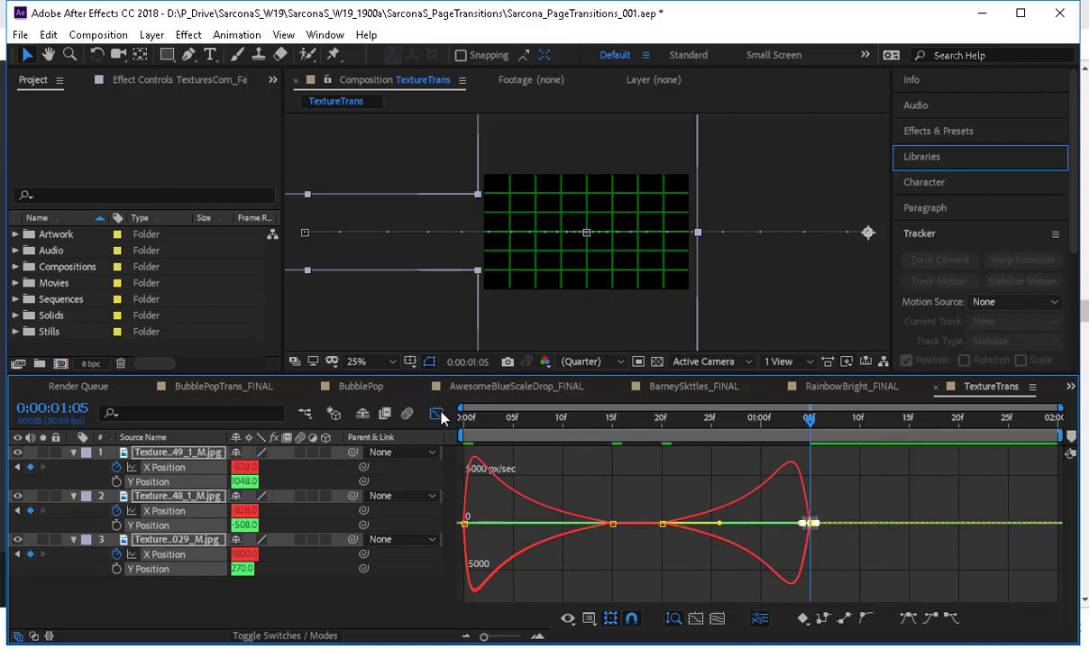
left_click(437, 413)
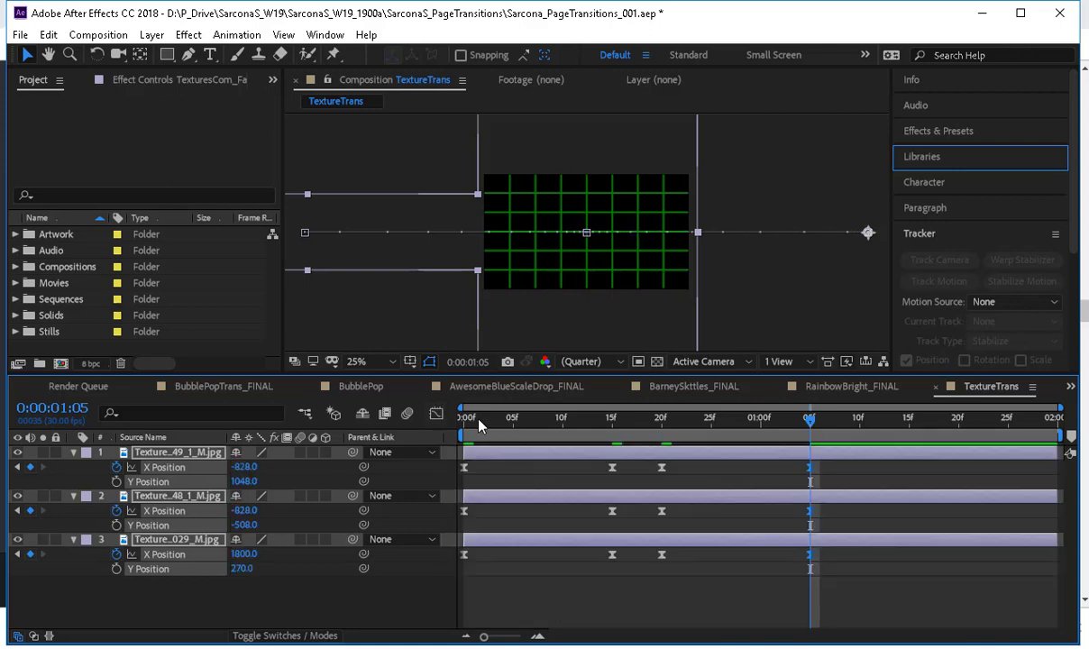
Preview the eased TextureTrans animation from the first frame.
key("Home")
left_click(372, 593)
key("space")
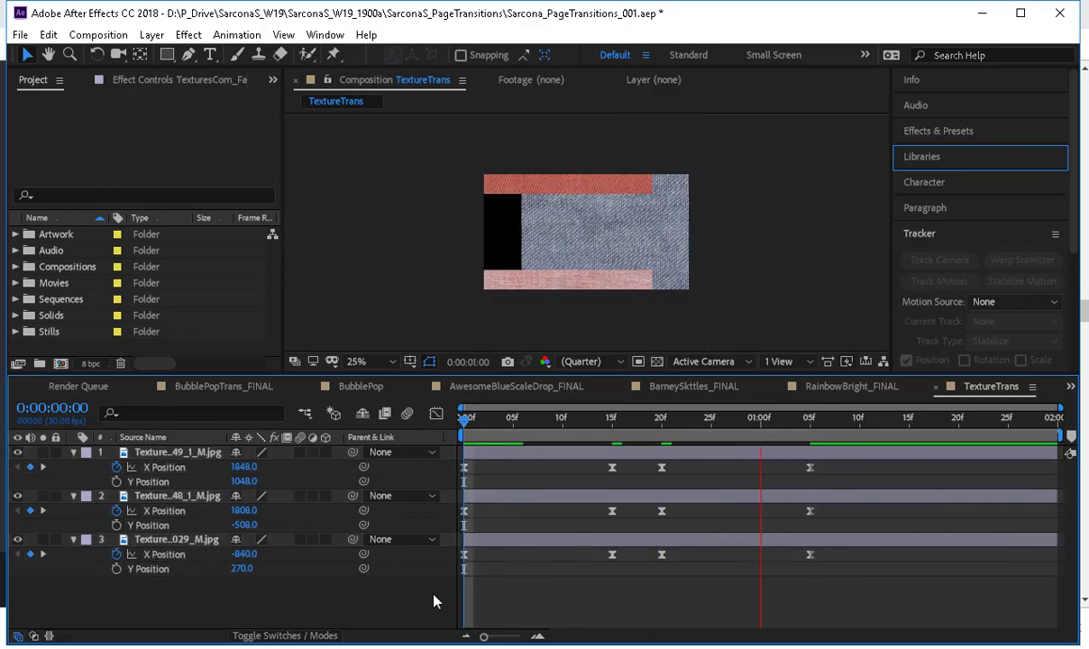
Offset the pink and denim layers to start at frame 2, leaving the red layer at frame 0, and preview the motion.
key("space")
key("ctrl+a")
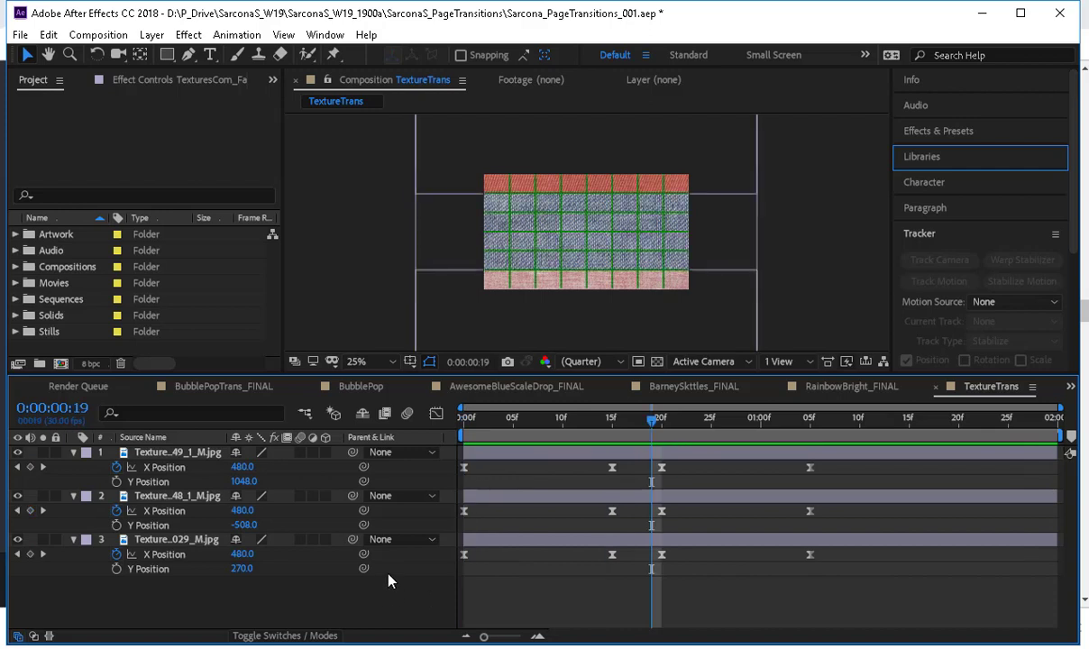
key("u")
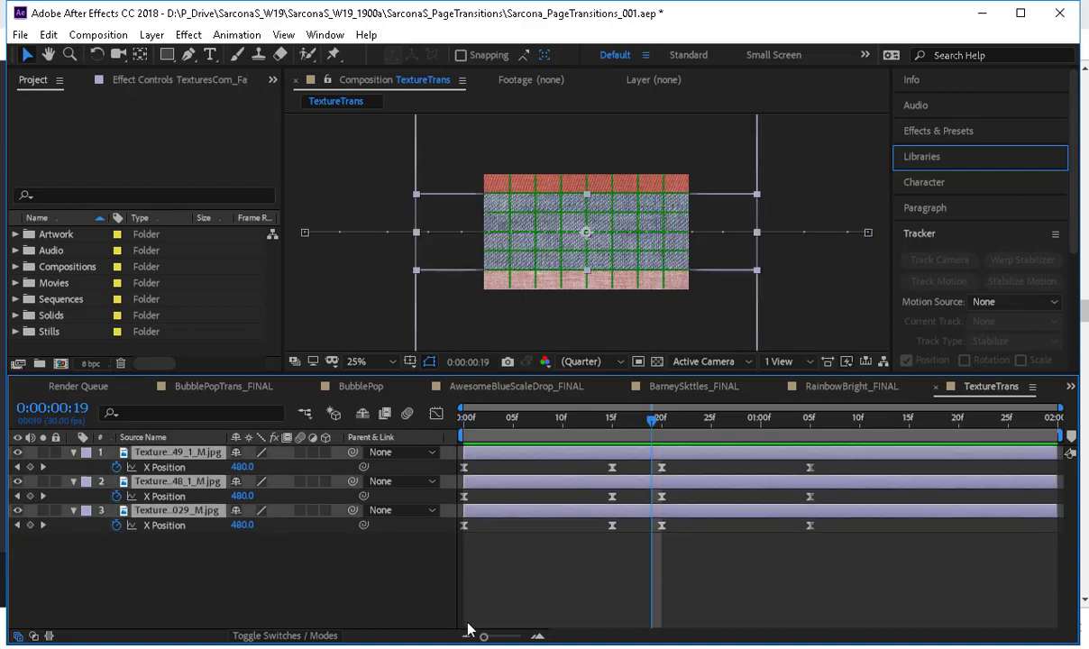
left_click_drag(506, 452, 533, 453)
left_click(523, 452, "ctrl")
left_click(499, 503)
left_click_drag(479, 419, 452, 431)
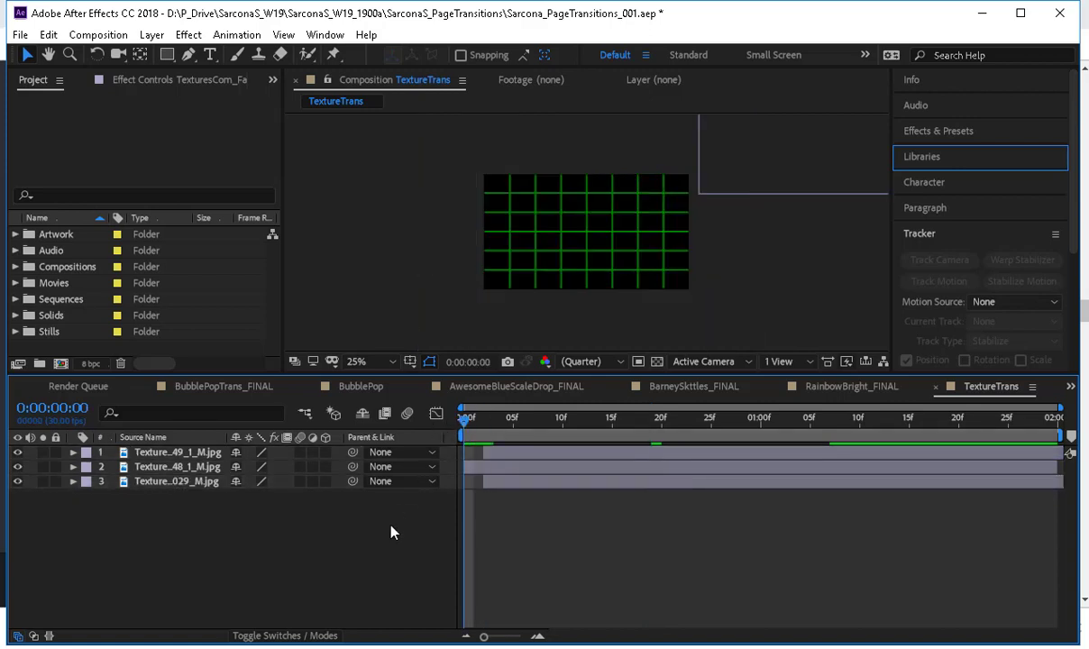
key("space")
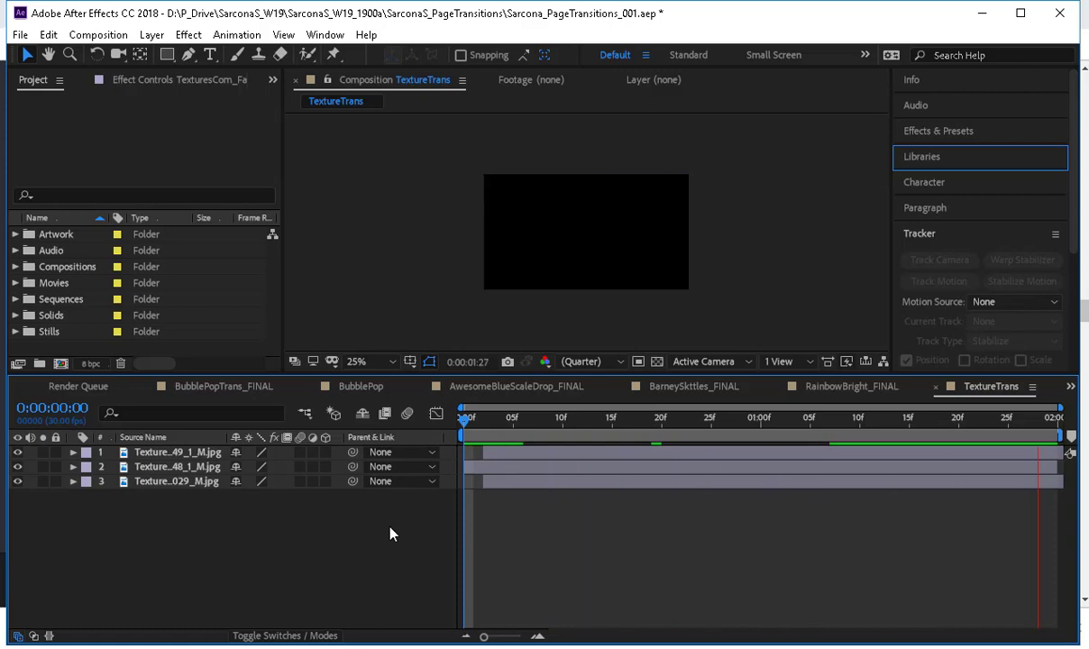
key("space")
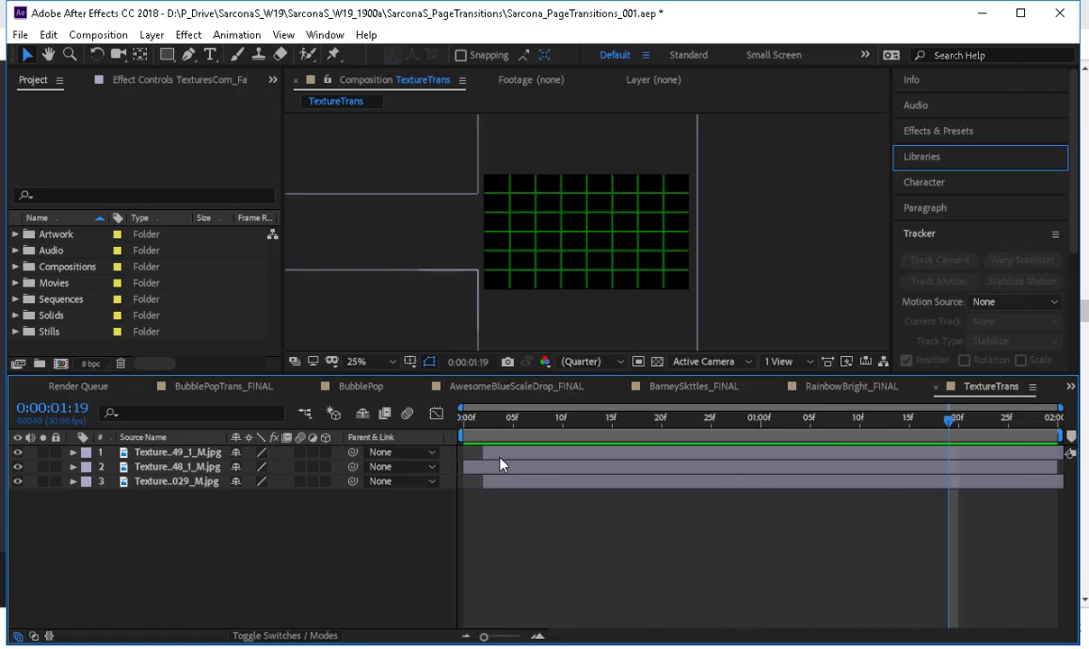
Shift the pink and denim layers together to start at frame 4 and preview the transition from the first frame.
left_click(501, 457)
left_click(503, 482, "ctrl")
left_click_drag(504, 487, 524, 487)
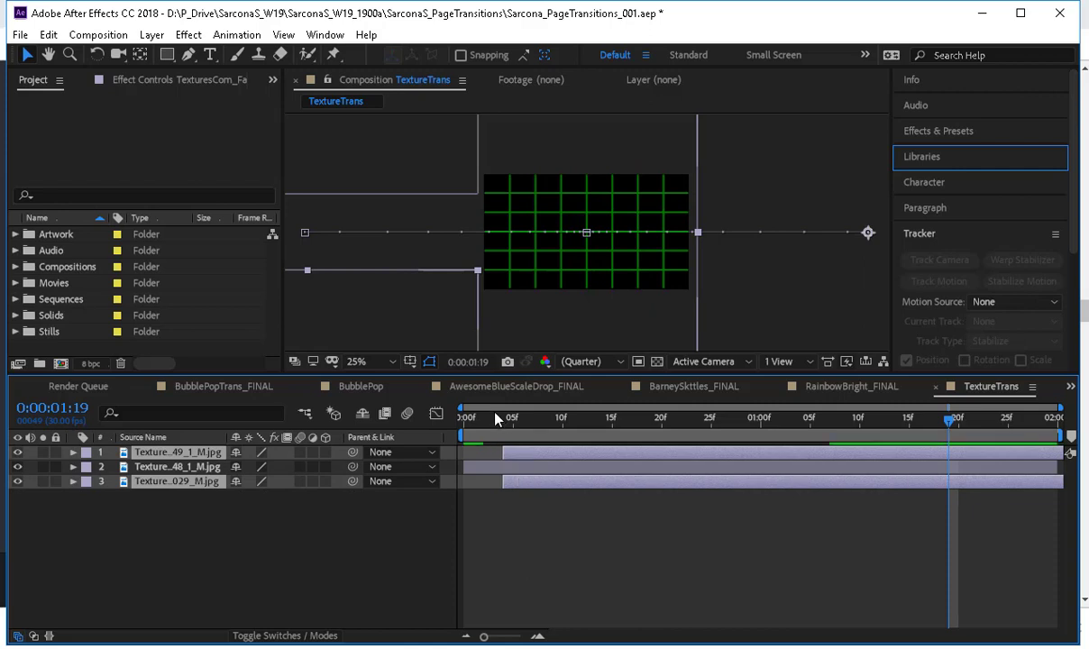
left_click(464, 418)
key("space")
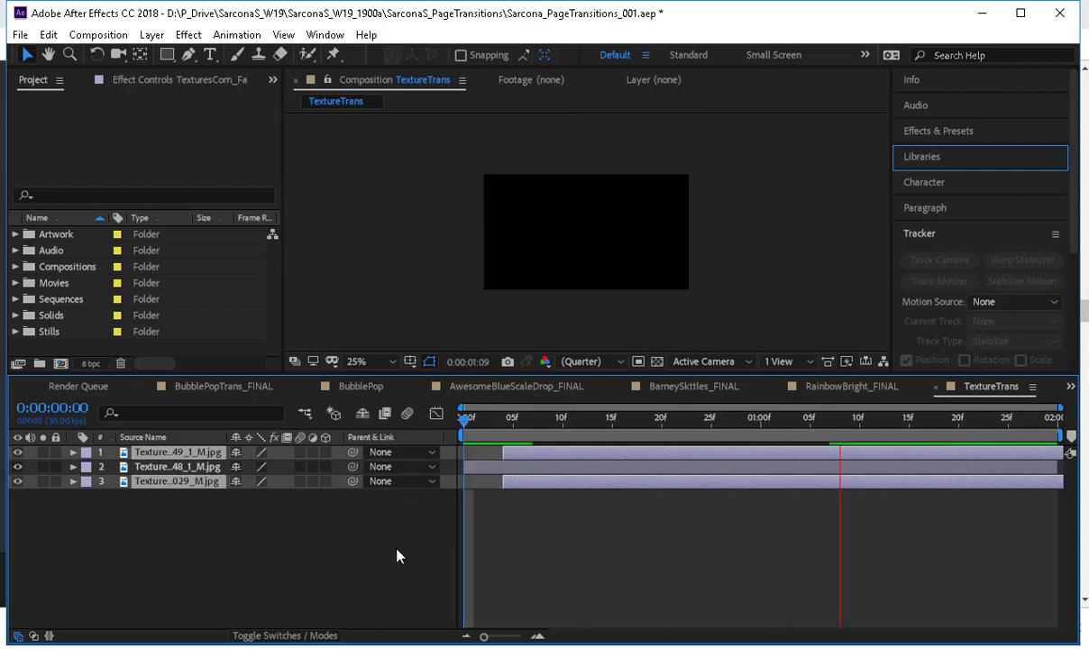
key("space")
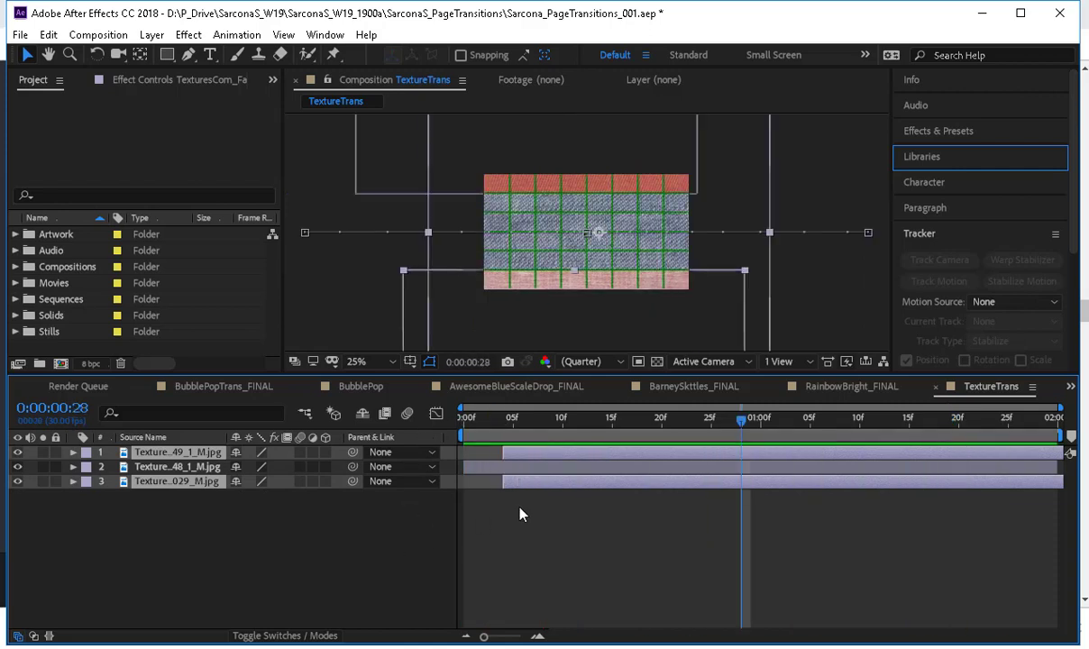
Move the denim layer back to frame 0, start the red layer at frame 4 like the pink one, and preview the stagger.
left_click(523, 482)
mouse_move(507, 481)
left_mouse_down()
mouse_move(466, 482)
mouse_move(522, 467)
left_mouse_up()
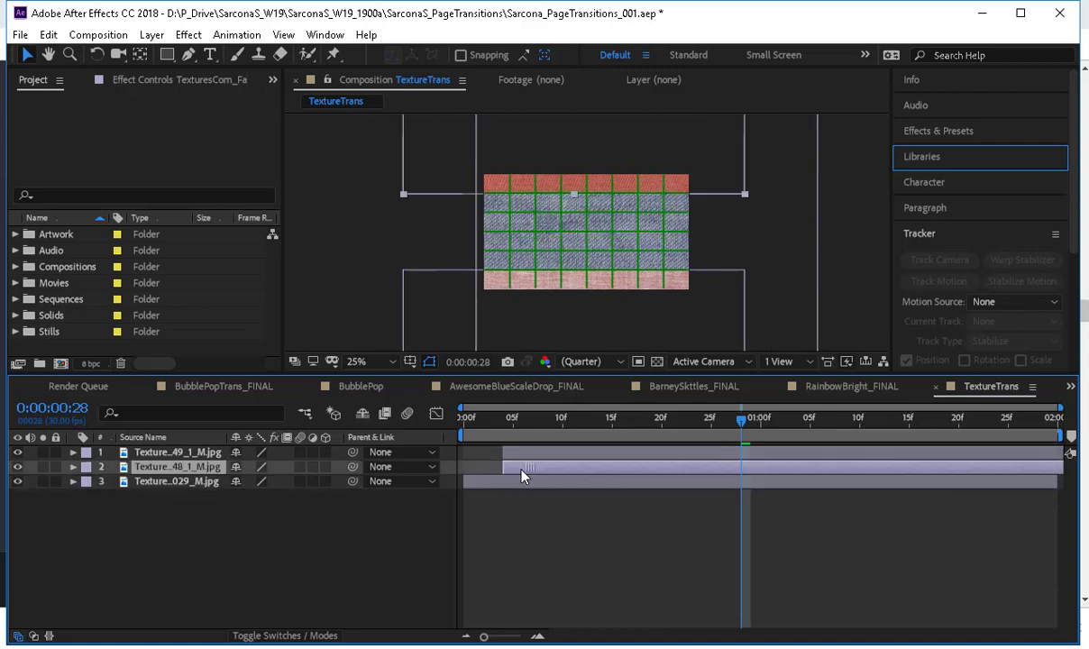
key("space")
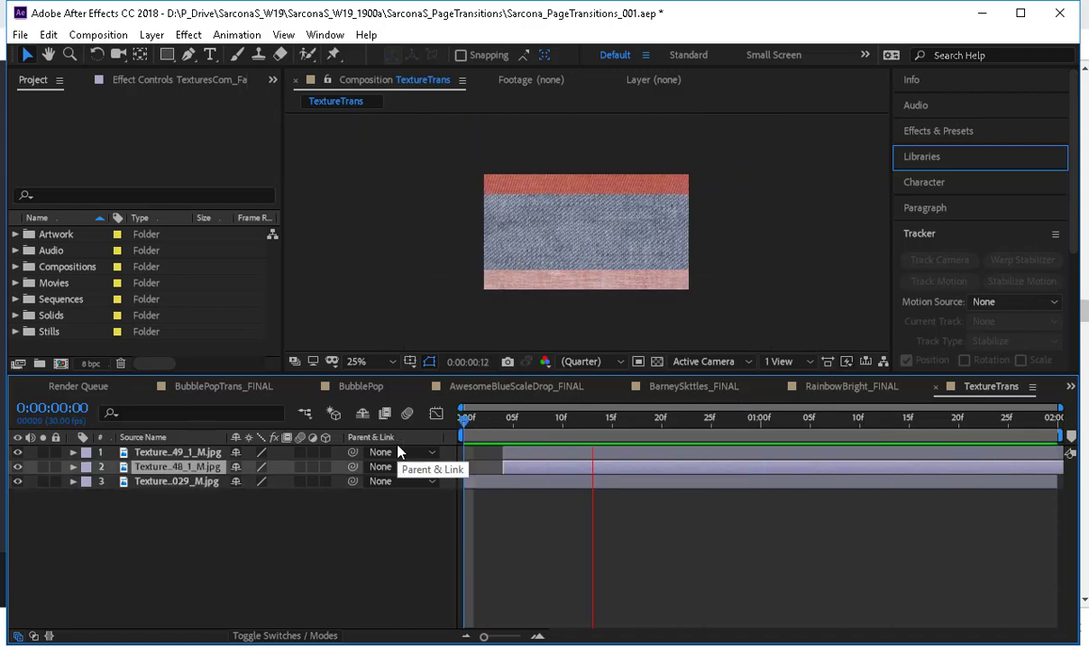
key("space")
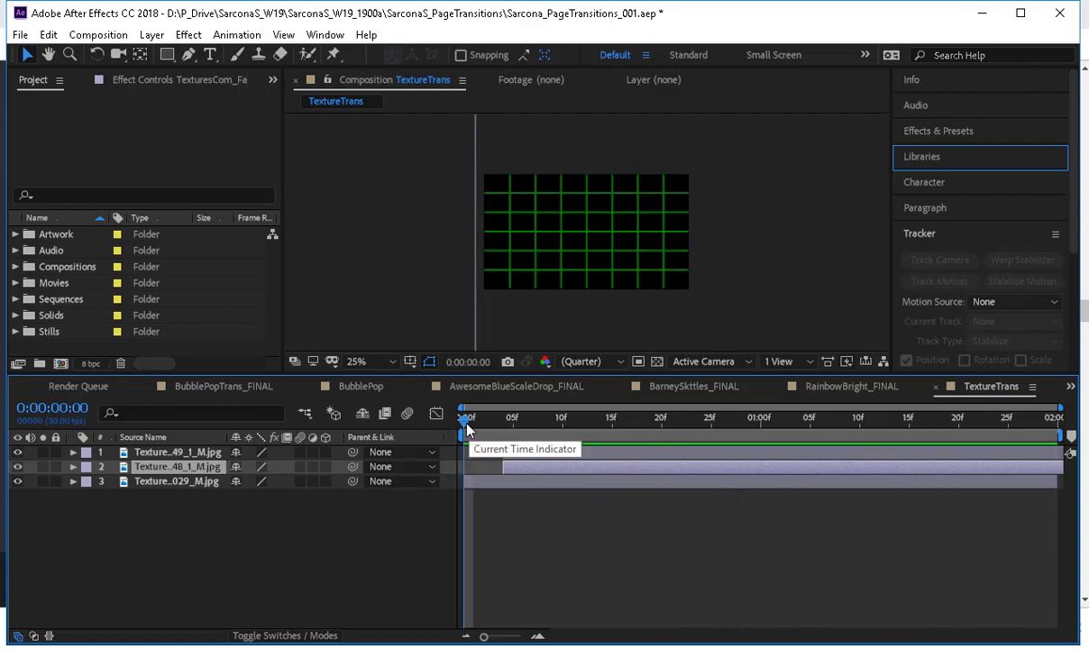
left_click_drag(464, 430, 439, 393)
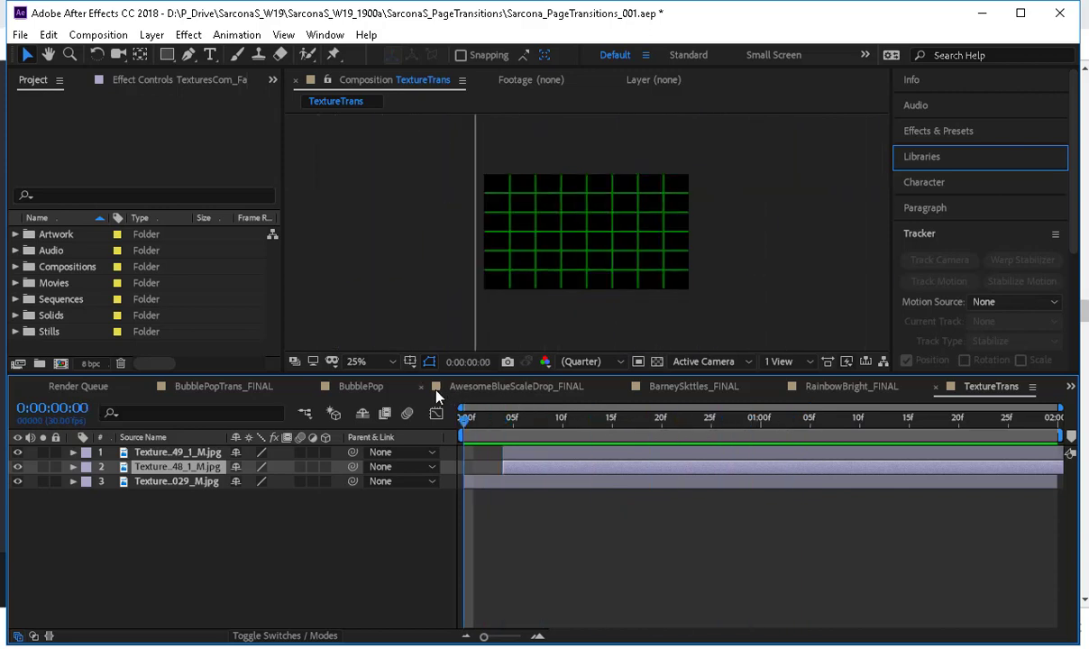
key("space")
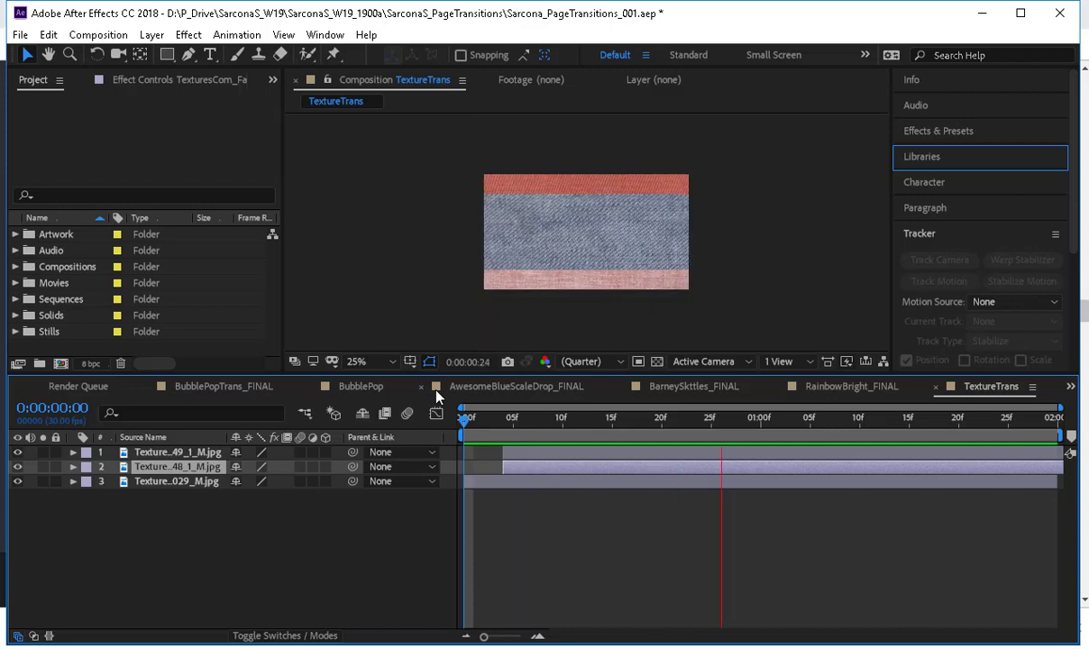
key("space")
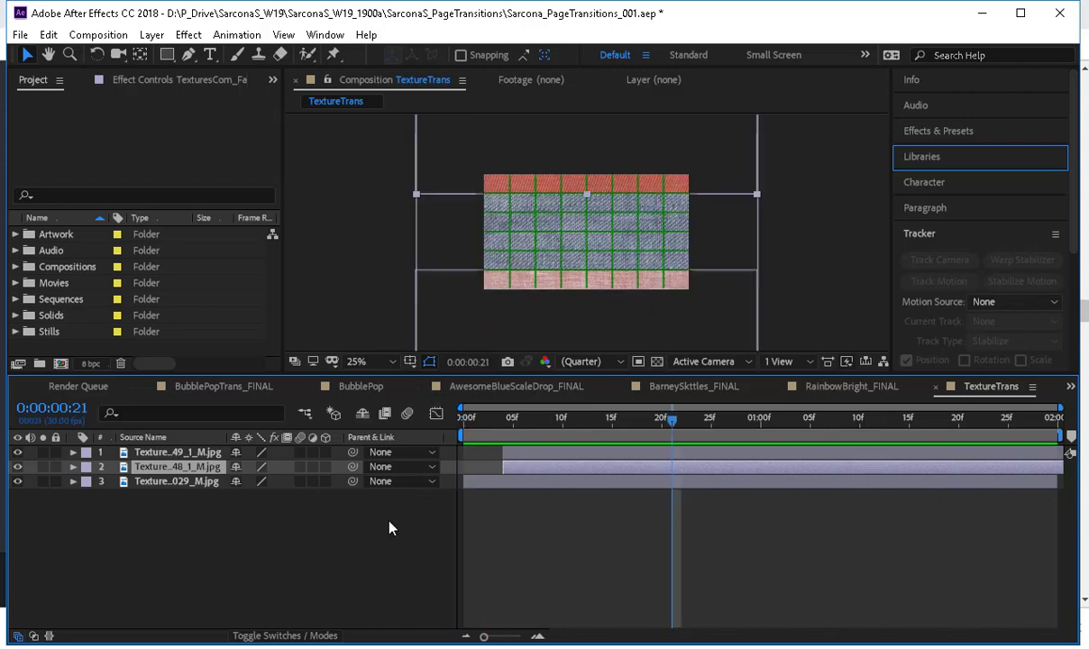
Delete the X Position keyframes that end the hold, at frame 20 for denim and 24 for red and pink, and preview.
key("u")
left_click(663, 553)
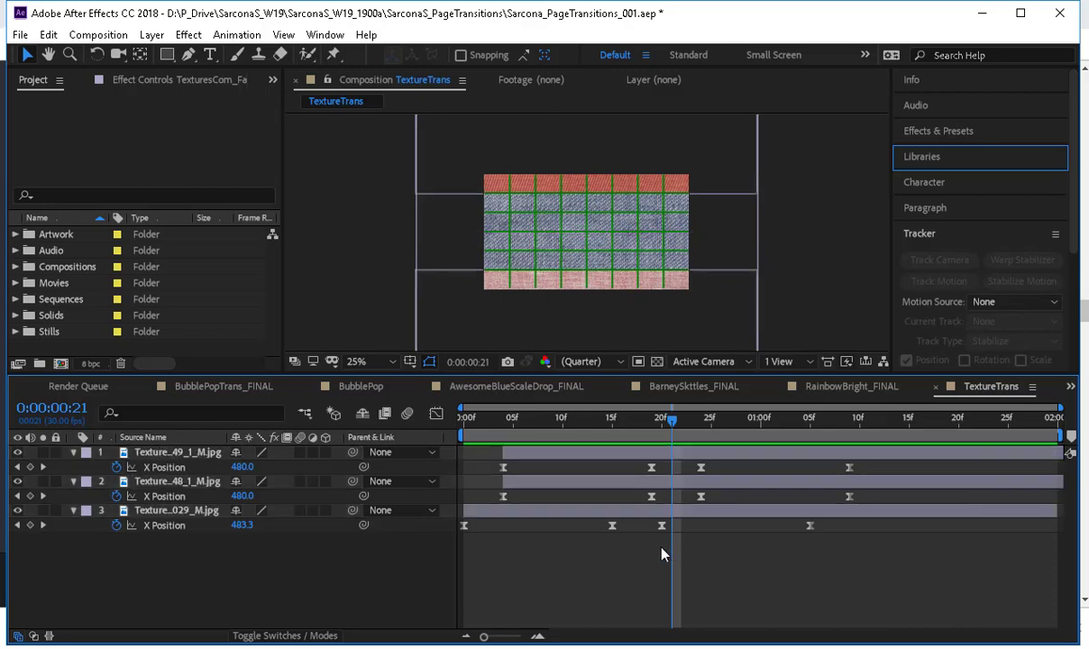
left_click_drag(680, 467, 644, 555)
key("Delete")
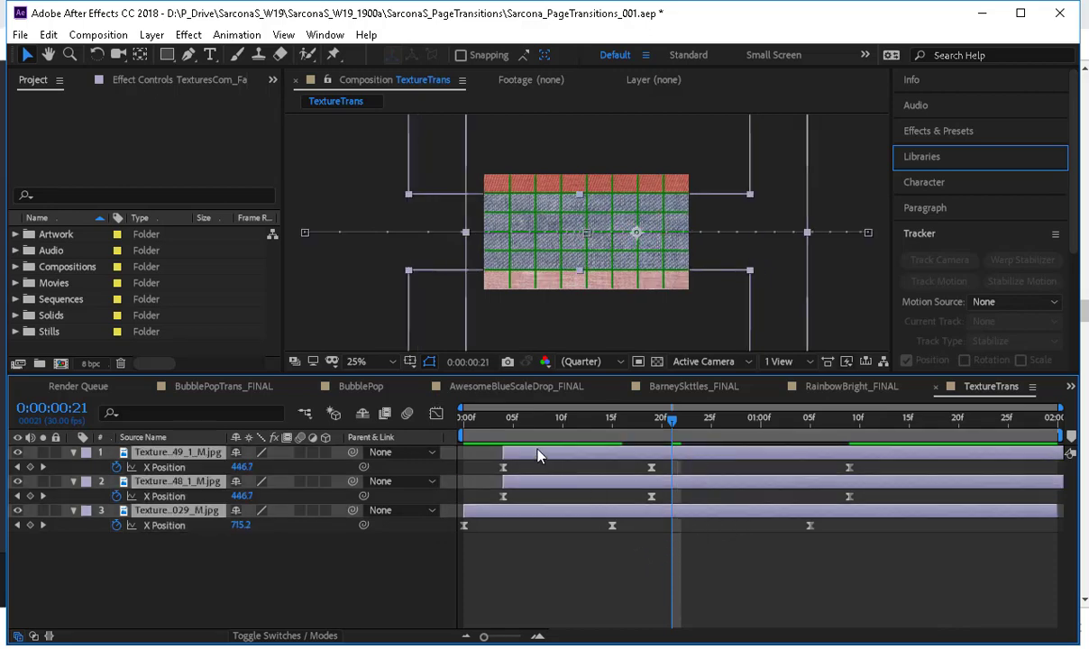
left_click_drag(672, 420, 429, 434)
left_click(395, 566)
key("space")
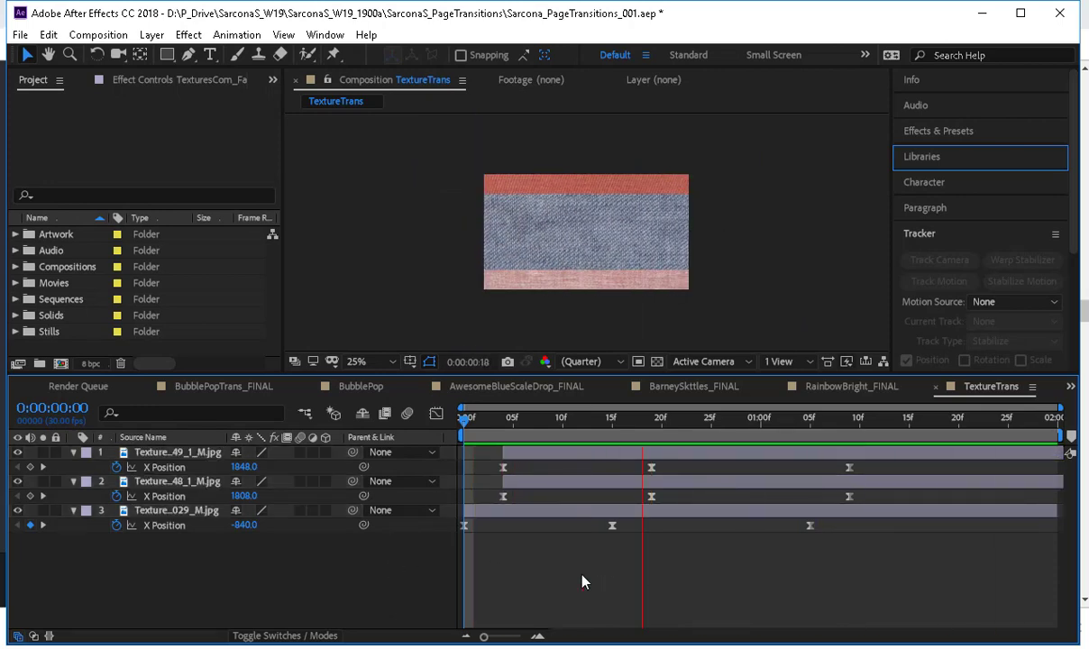
Delete the remaining middle X Position keyframes, at frame 15 for denim and 19 for red and pink, and preview.
left_click_drag(577, 564, 673, 485)
key("Delete")
left_click(465, 418)
key("space")
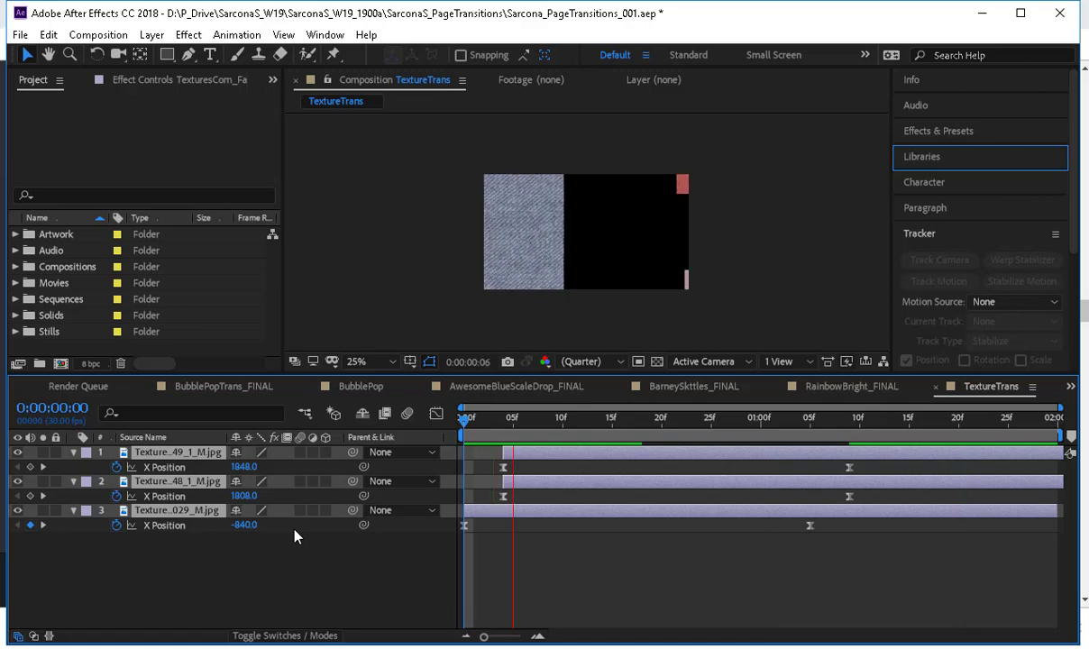
key("space")
left_click_drag(515, 433, 647, 451)
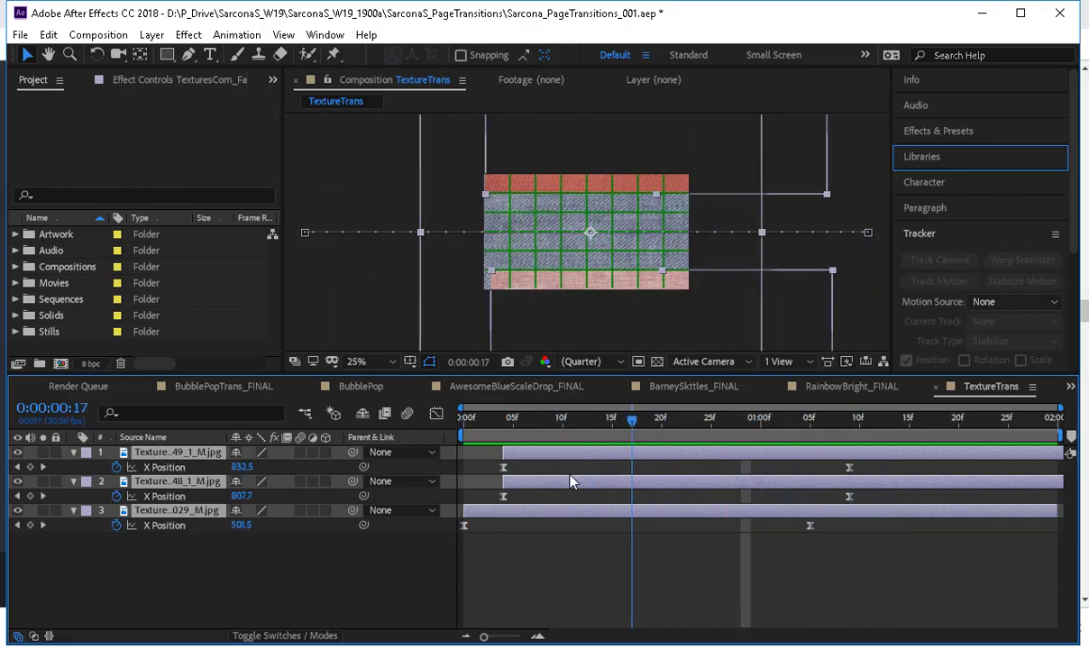
Add a Drop Shadow layer style to both the pink and red texture layers.
left_click(291, 529)
left_click(202, 455)
left_click(202, 478, "shift")
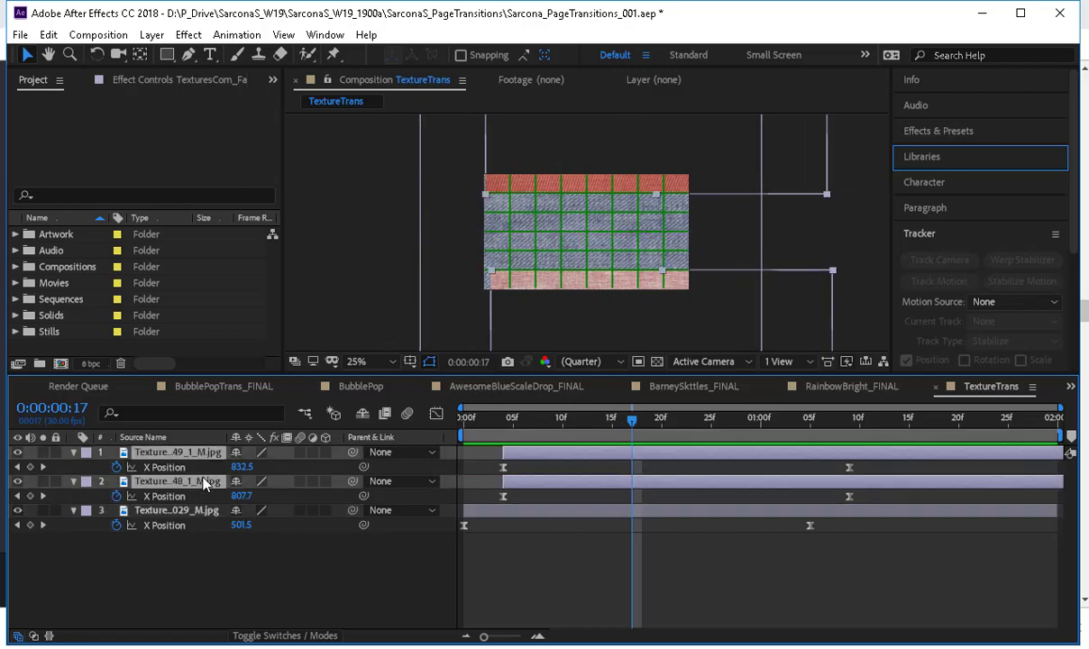
left_click(151, 34)
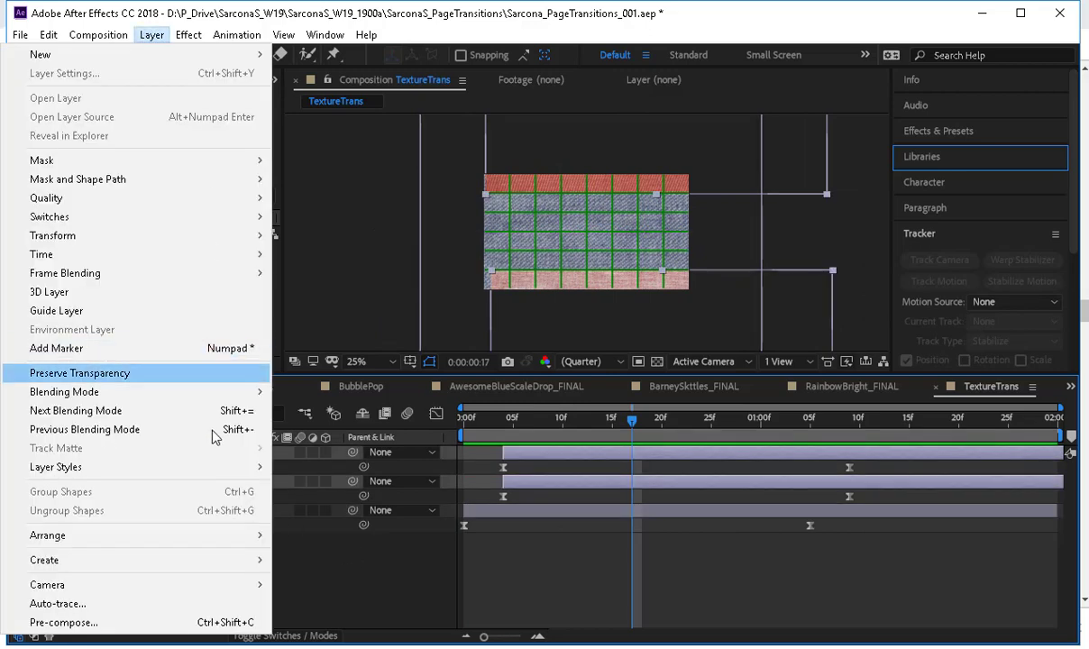
mouse_move(223, 467)
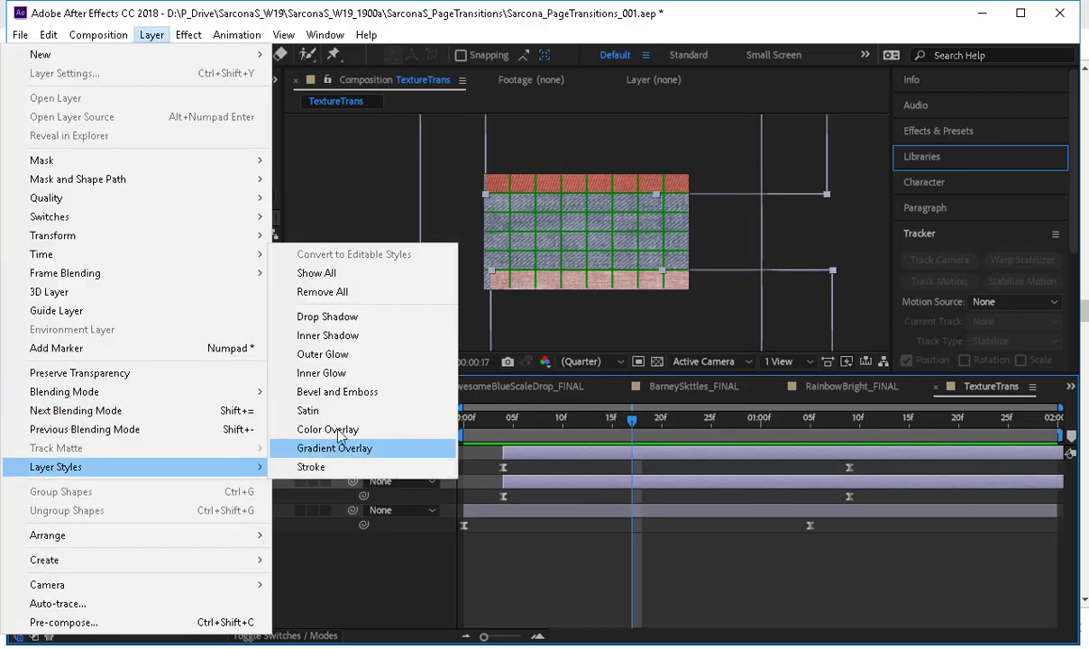
left_click(375, 320)
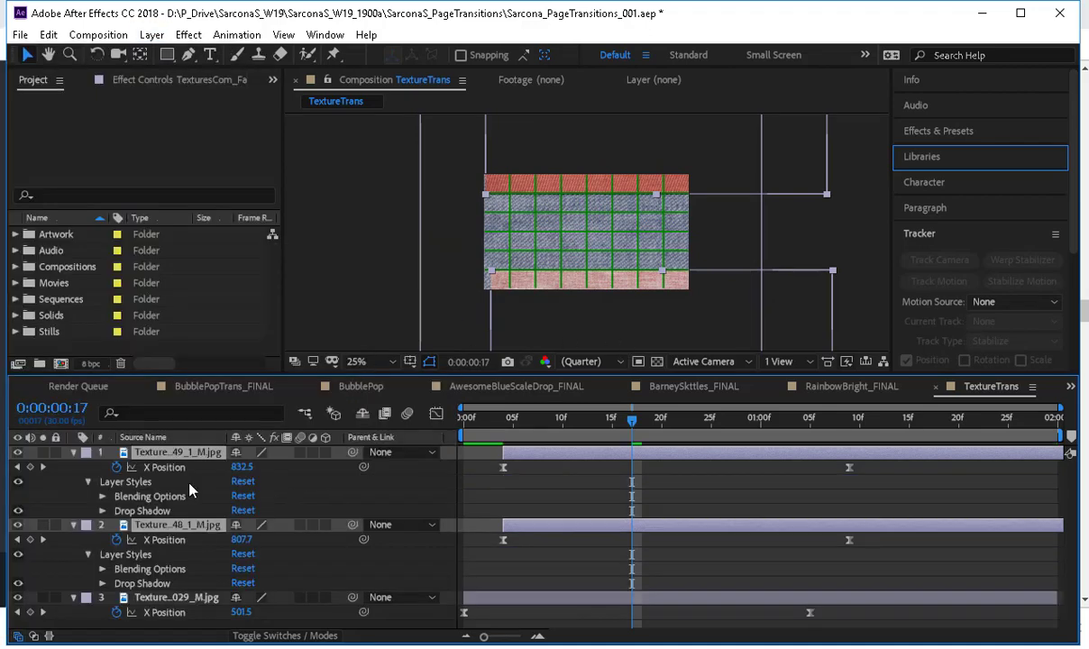
Enlarge the composition view to 50% and hide the grid overlay.
scroll(539, 266, "up", 2)
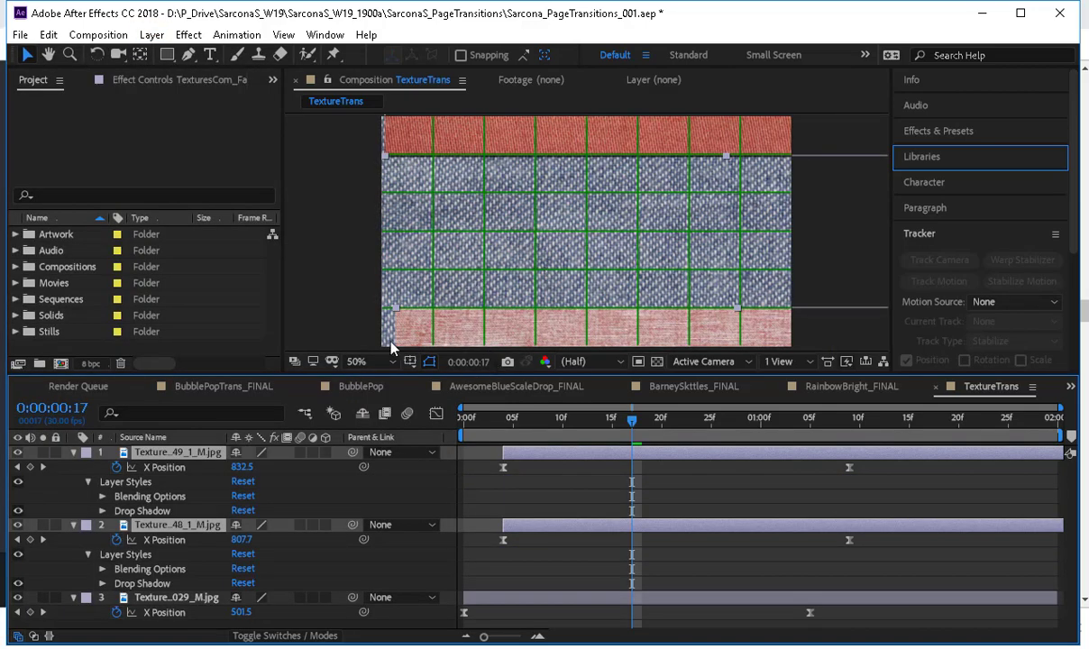
left_click(429, 361)
left_click(419, 399)
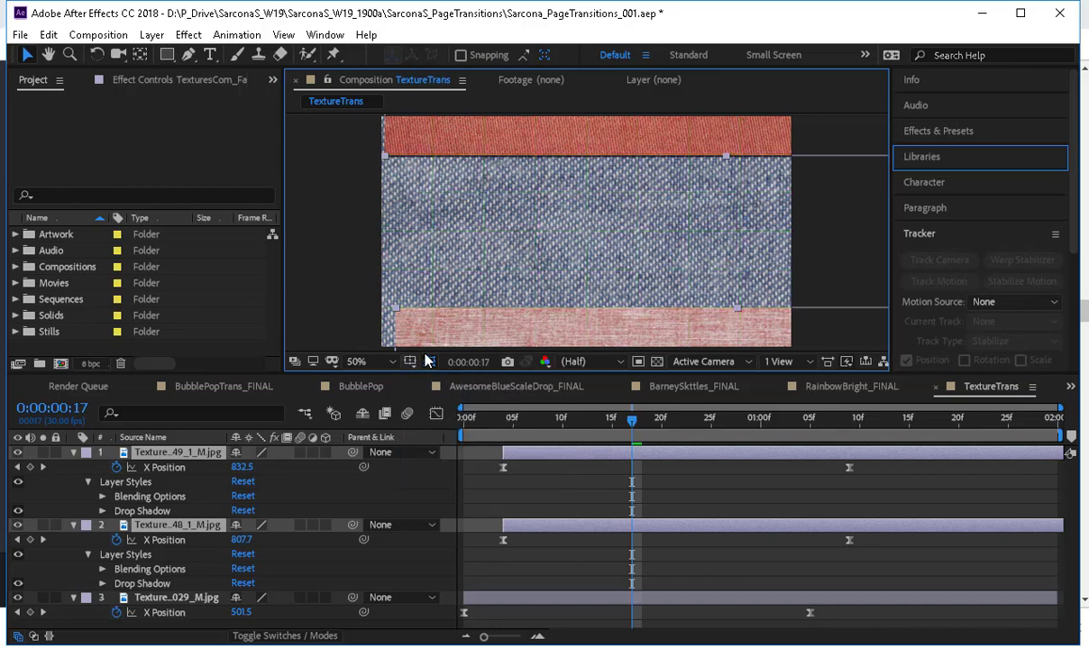
Set the drop shadow on the pink and red layers to angle 0°, distance 13 and size 95.
left_click(103, 510)
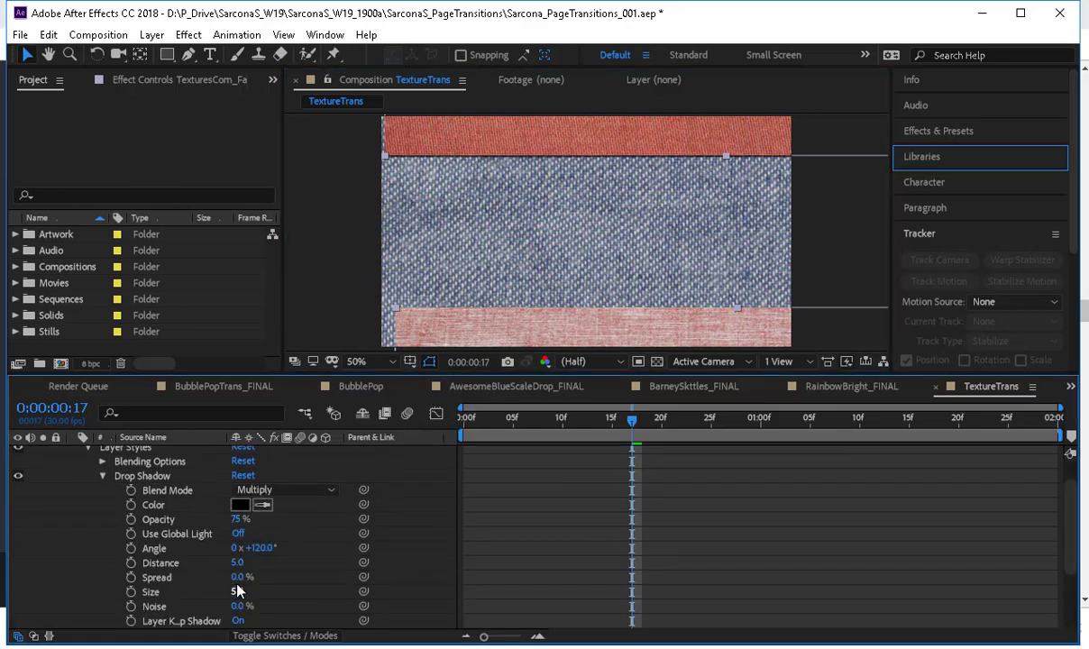
left_click_drag(238, 591, 264, 591)
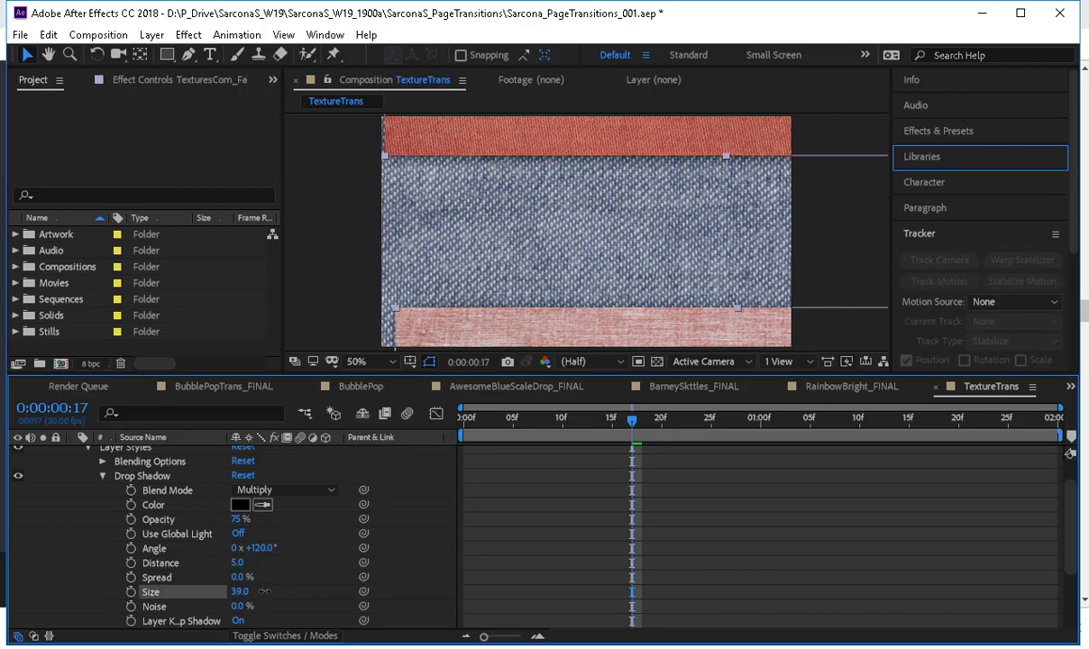
mouse_move(258, 547)
left_mouse_down()
mouse_move(235, 547)
mouse_move(275, 559)
left_mouse_up()
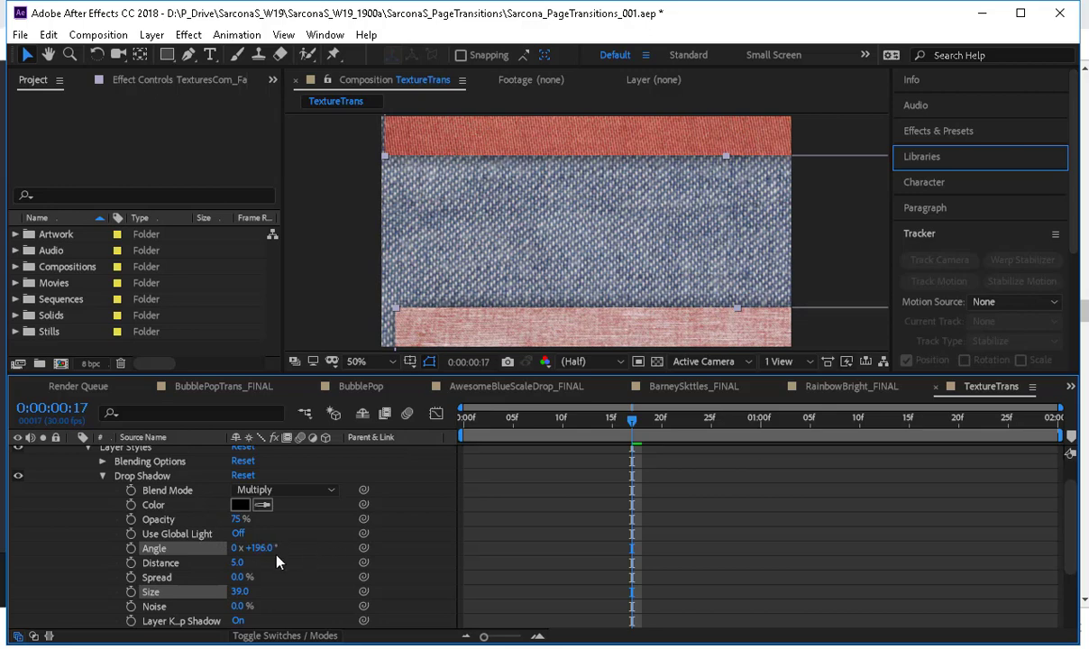
key("Return")
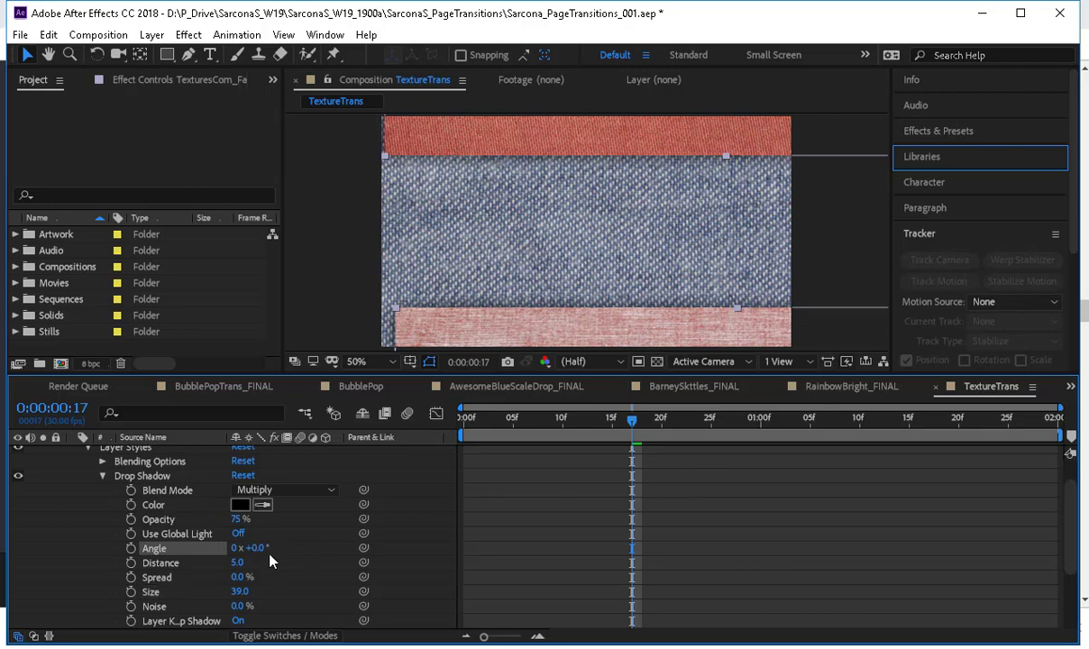
left_click_drag(239, 565, 282, 592)
Compare the red layer's Drop Shadow settings with those of the pink layer.
scroll(311, 523, "down", 2)
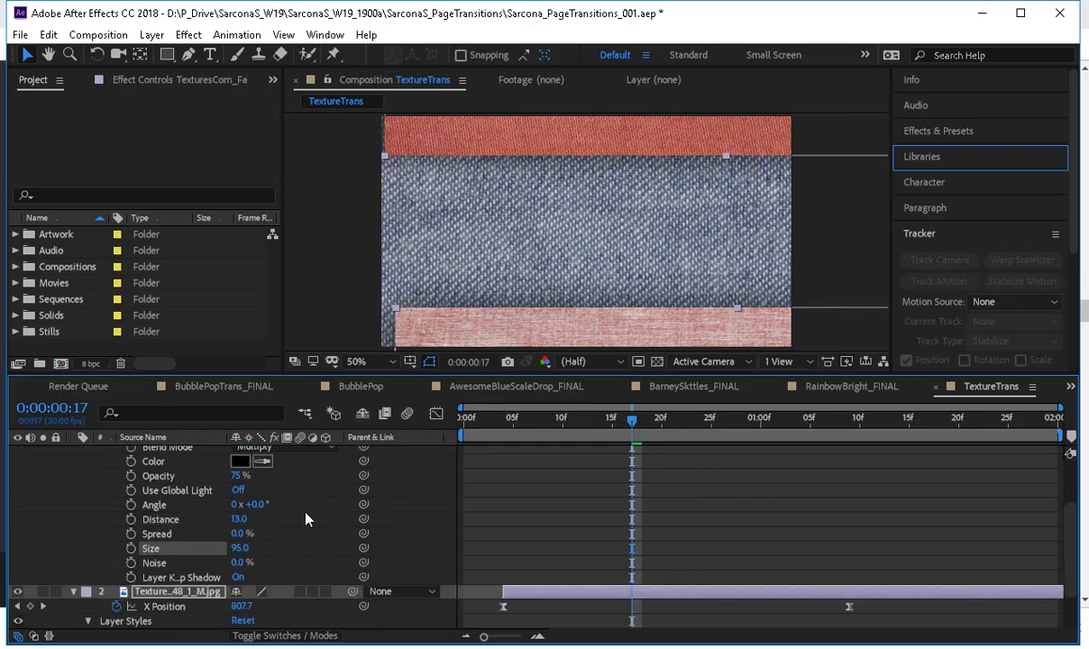
scroll(307, 522, "down", 2)
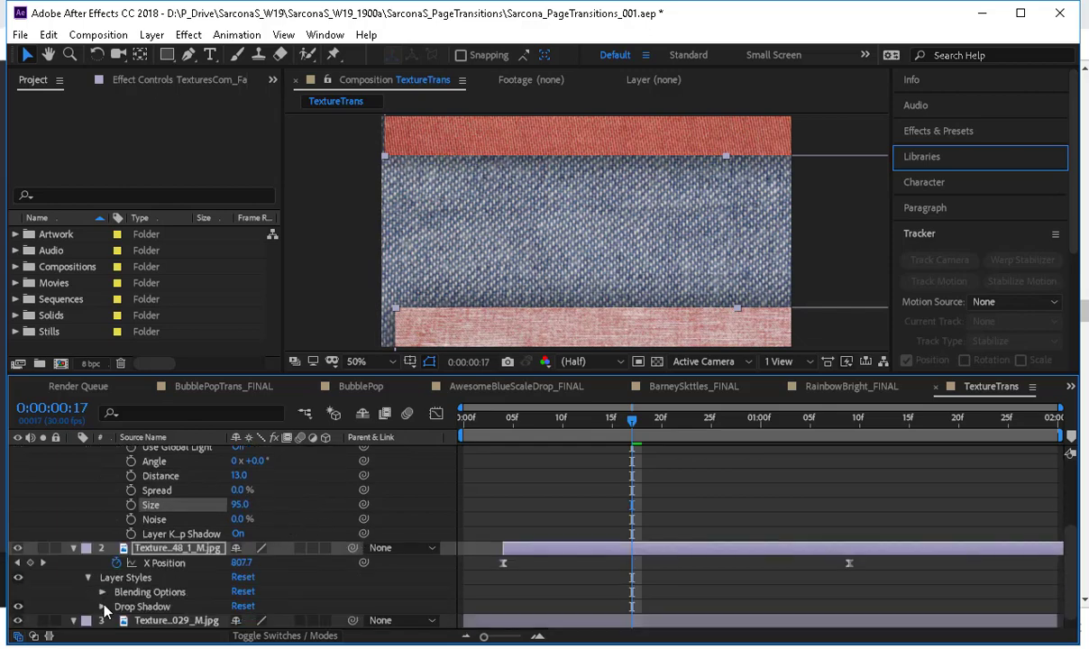
scroll(178, 582, "up", 4)
scroll(199, 551, "down", 7)
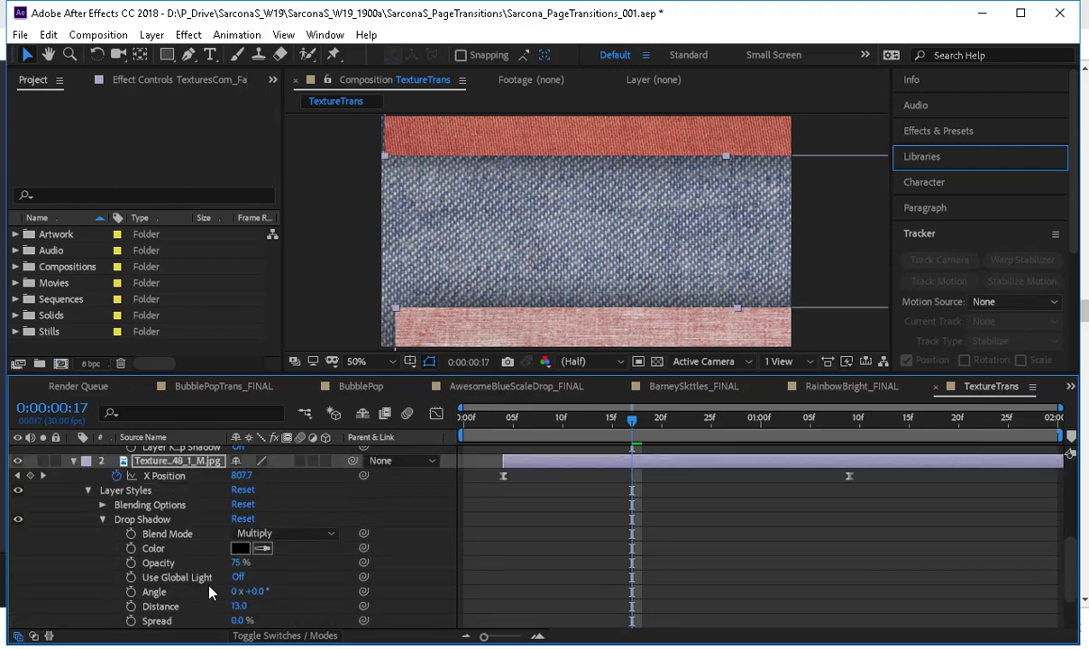
scroll(203, 541, "up", 4)
scroll(207, 549, "down", 4)
scroll(215, 566, "up", 4)
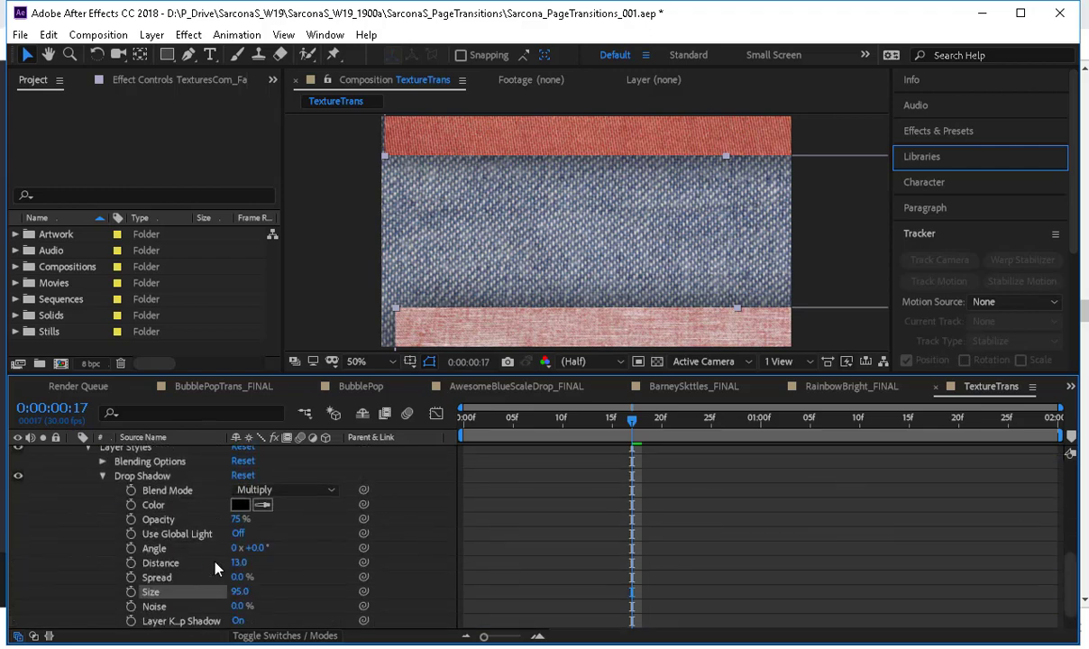
scroll(215, 566, "down", 2)
scroll(215, 566, "down", 2)
scroll(214, 566, "up", 4)
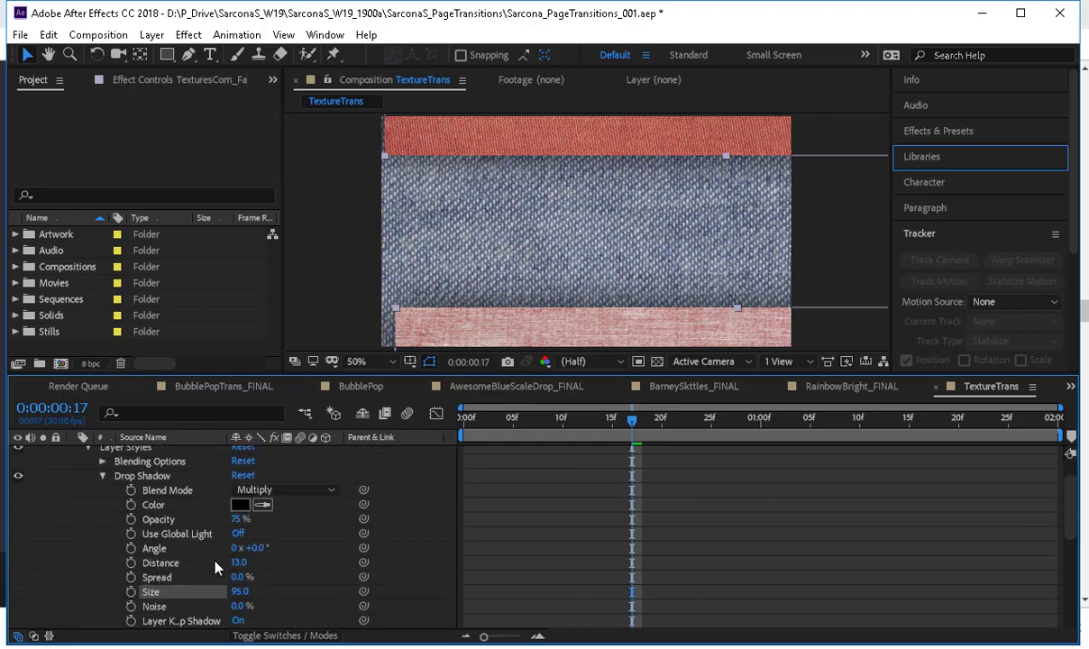
scroll(215, 566, "down", 4)
scroll(214, 566, "up", 2)
scroll(216, 564, "down", 2)
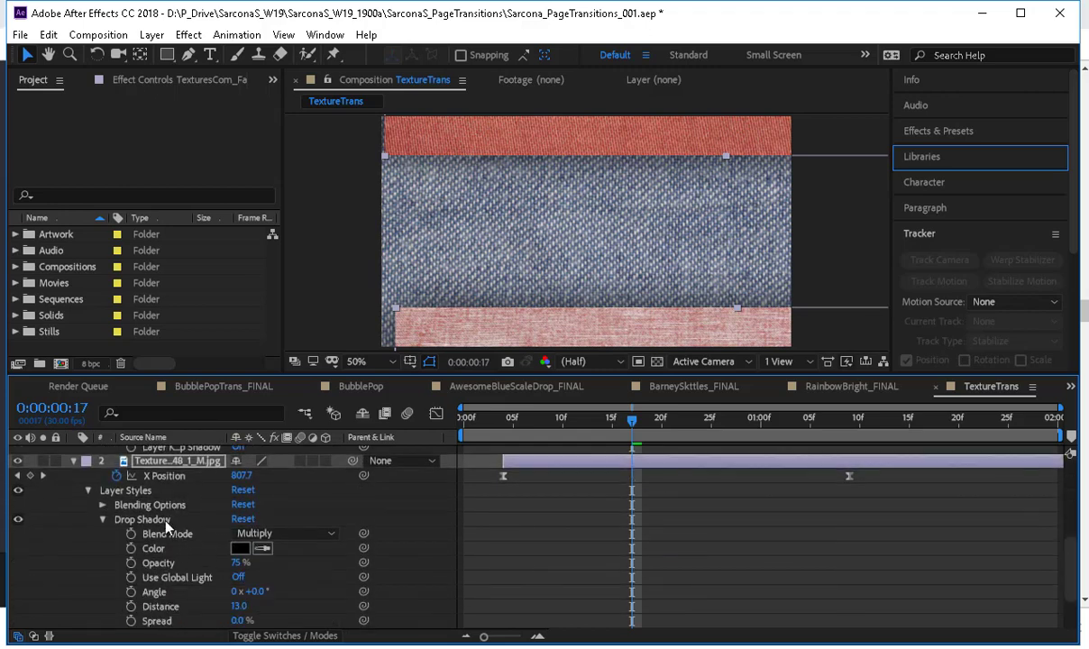
Preview the texture transition with the drop shadows applied to the pink and red layers.
scroll(167, 525, "up", 6)
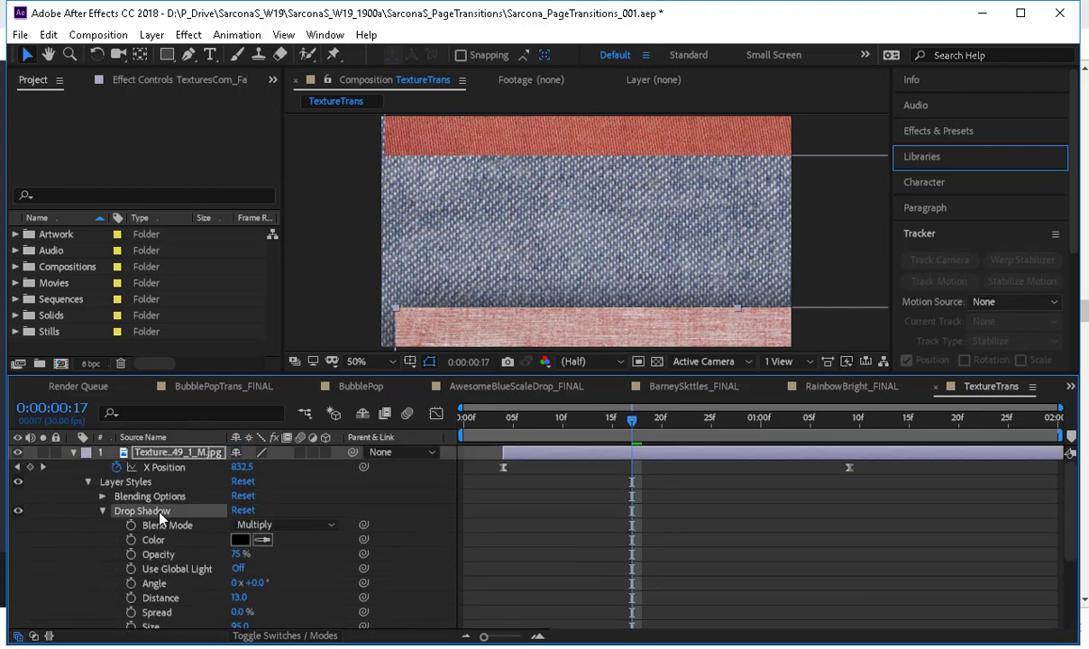
scroll(155, 527, "down", 5)
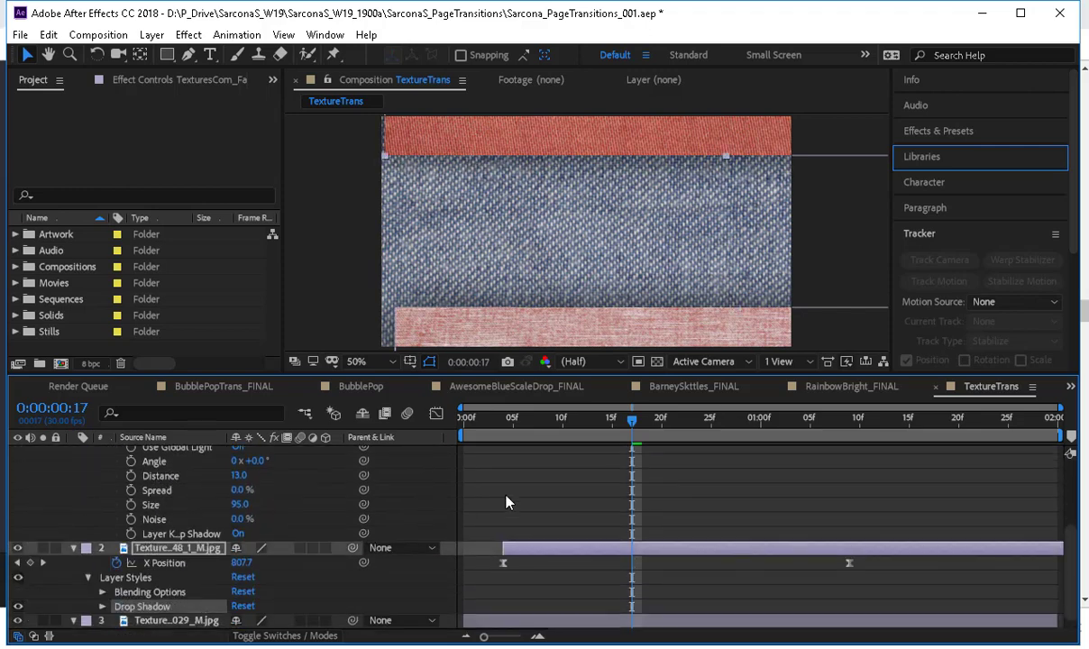
scroll(494, 311, "down", 2)
key("space")
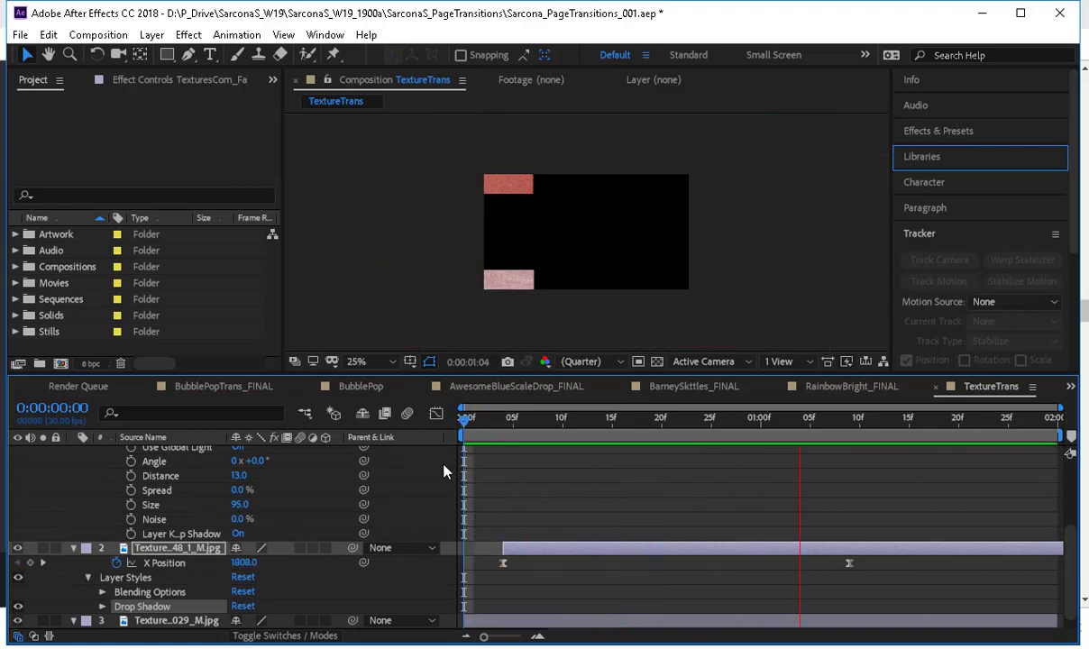
key("space")
Enable motion blur for the composition and all three texture layers, and preview the transition.
key("u")
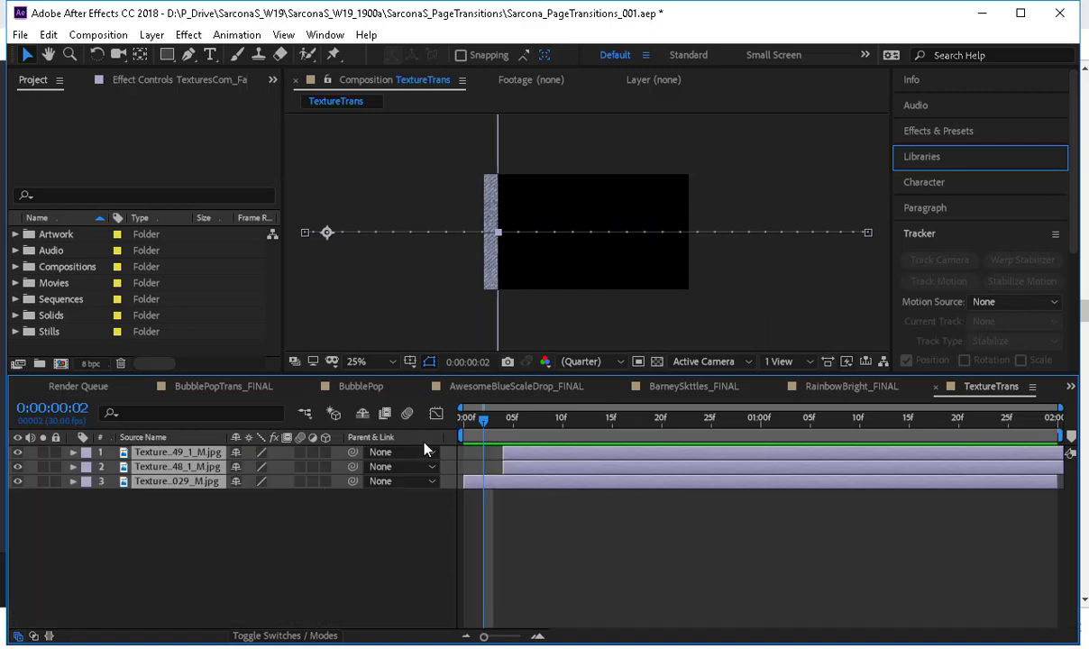
left_click(408, 414)
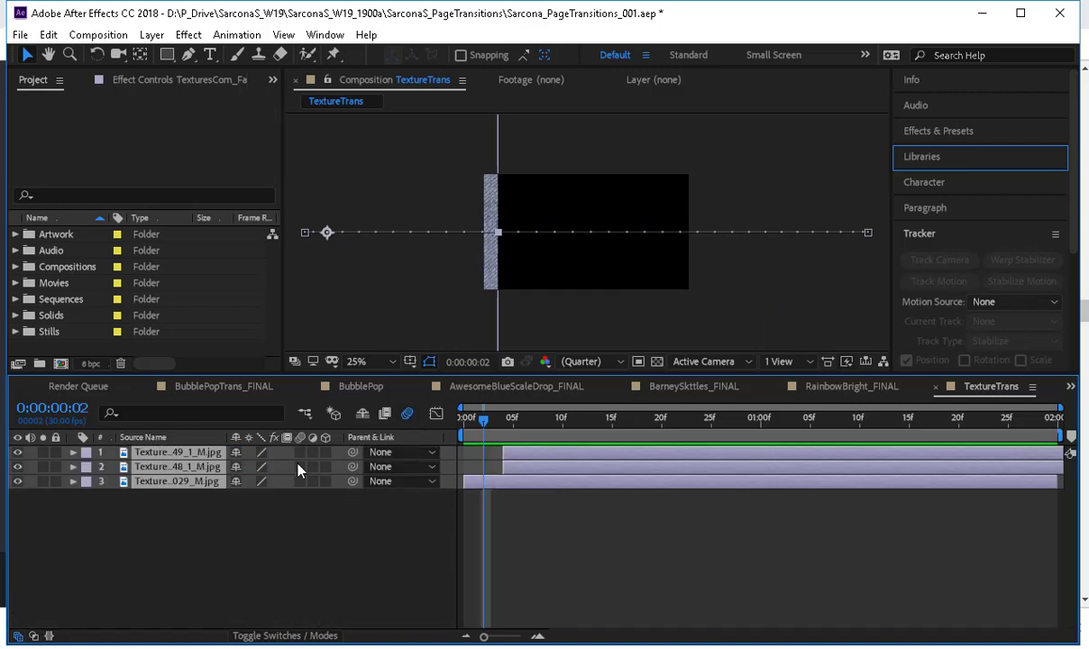
left_click(303, 462)
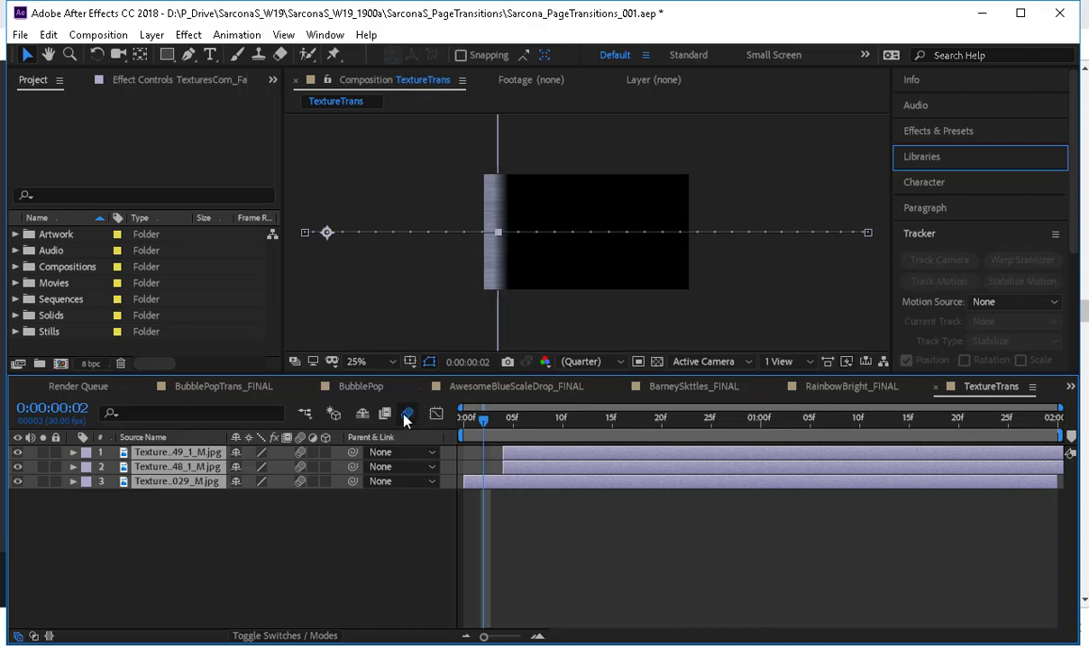
key("space")
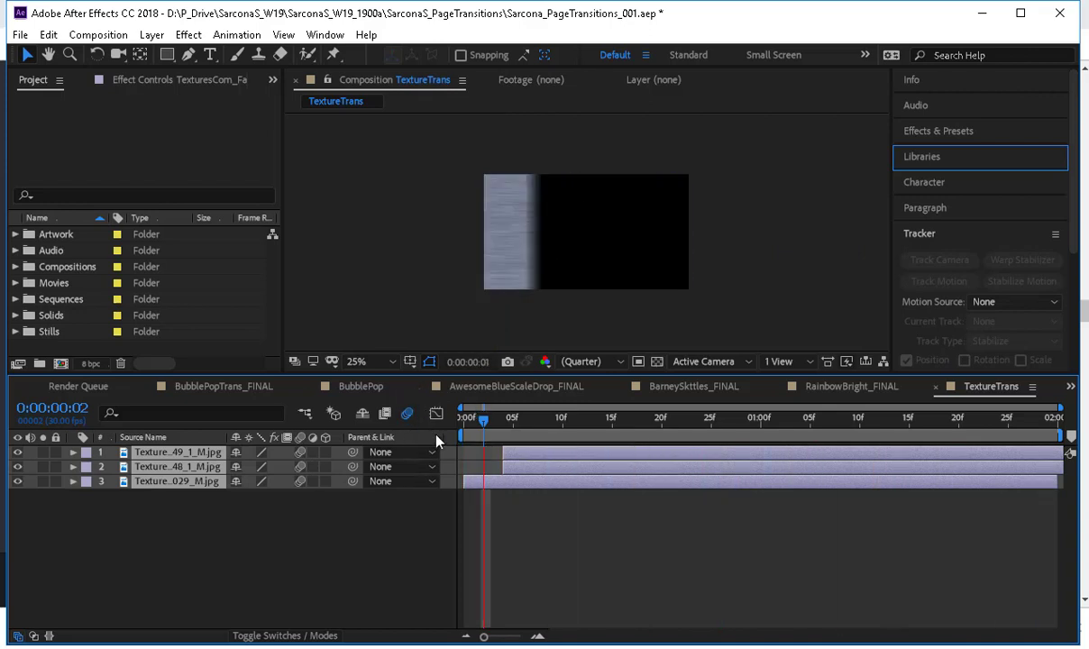
key("space")
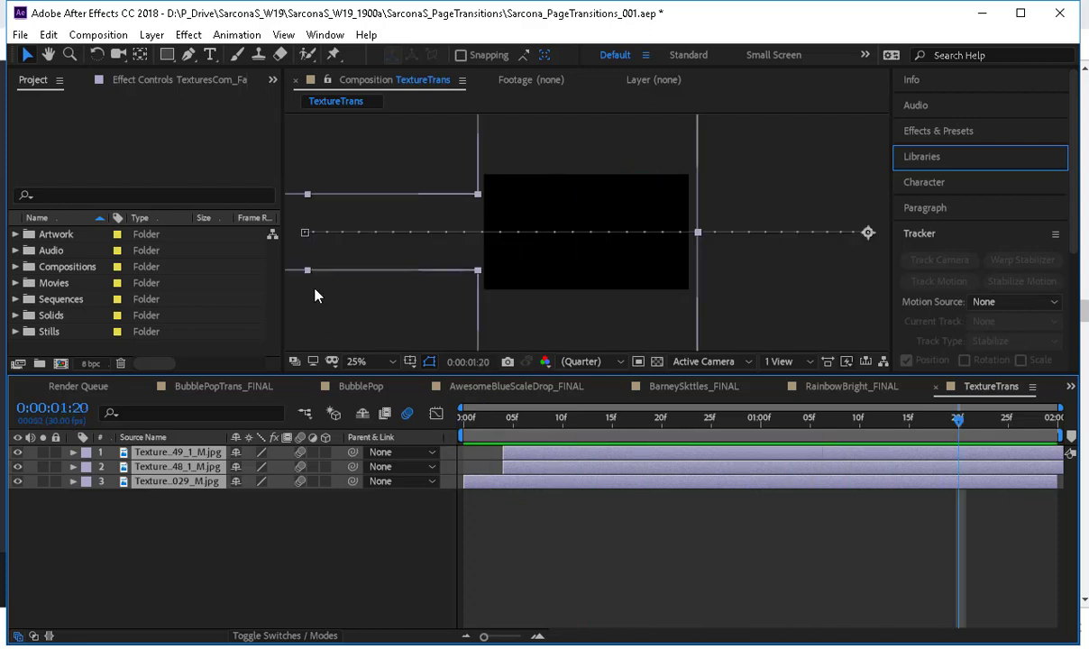
Rename the TextureTrans composition to TextureTrans_FINAL and save the project.
left_click(15, 266)
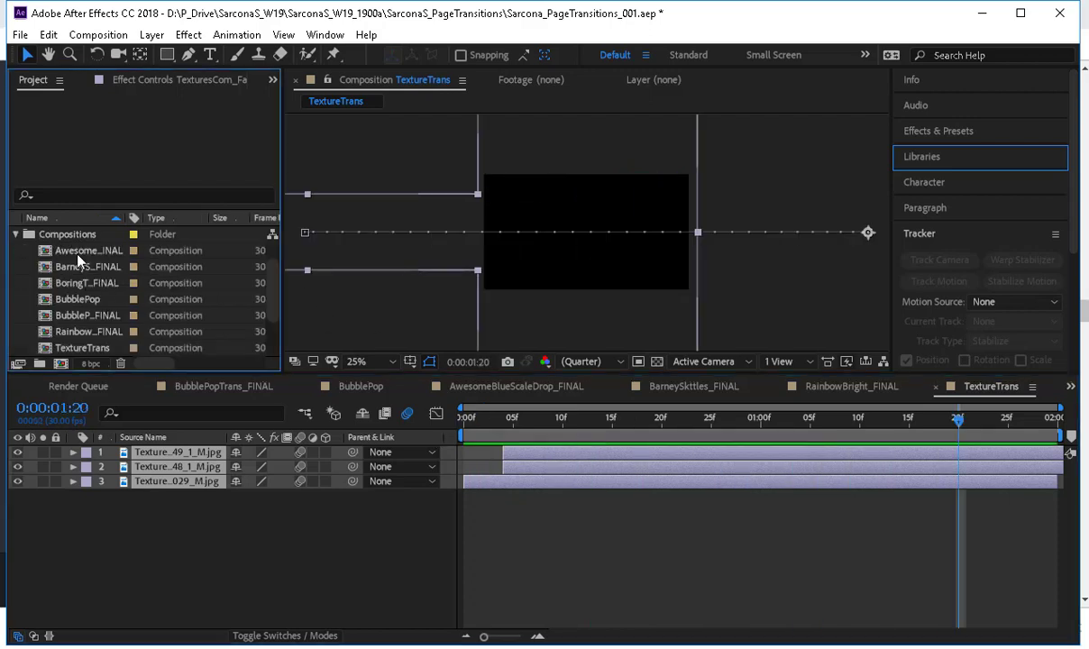
scroll(81, 275, "down", 2)
scroll(79, 277, "up", 2)
scroll(79, 281, "down", 2)
right_click(97, 302)
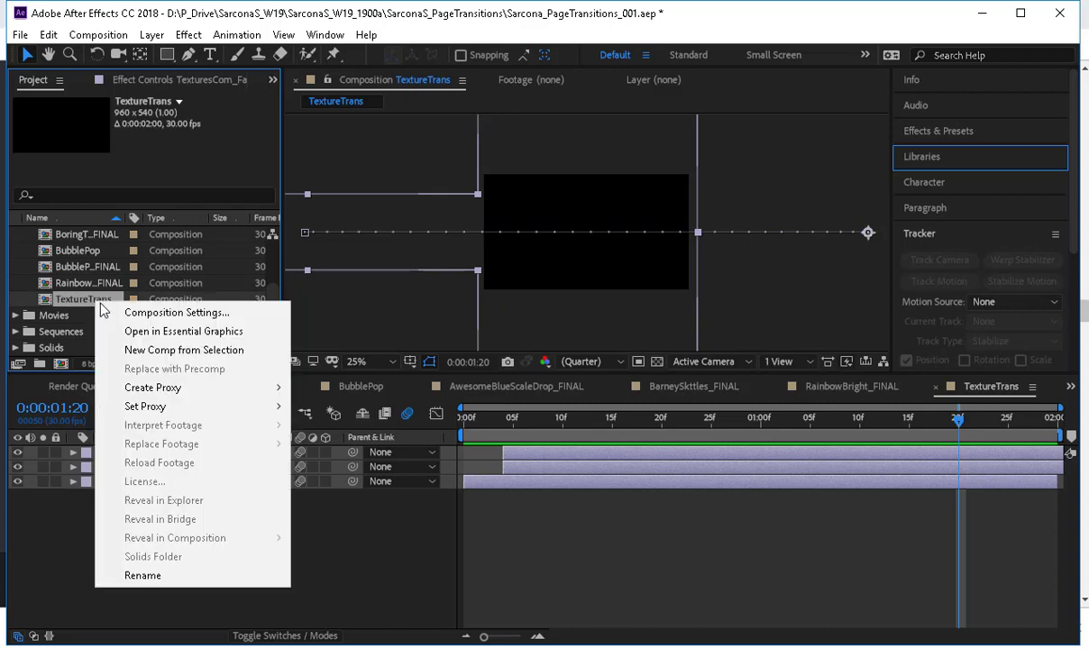
left_click(145, 575)
key("End")
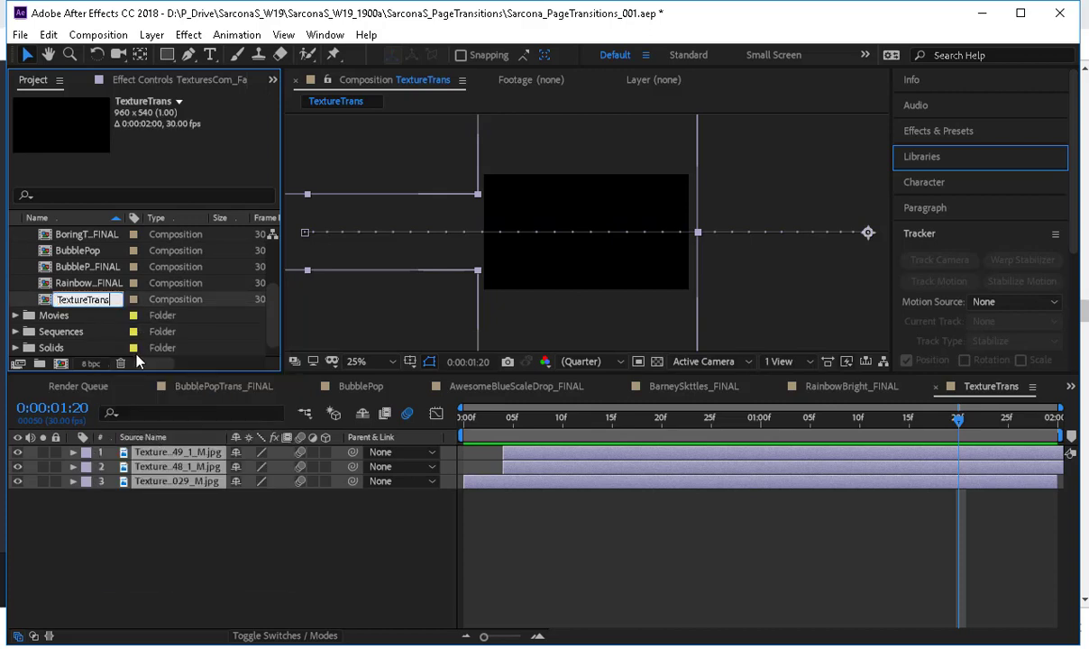
type("_FINAL")
key("Return")
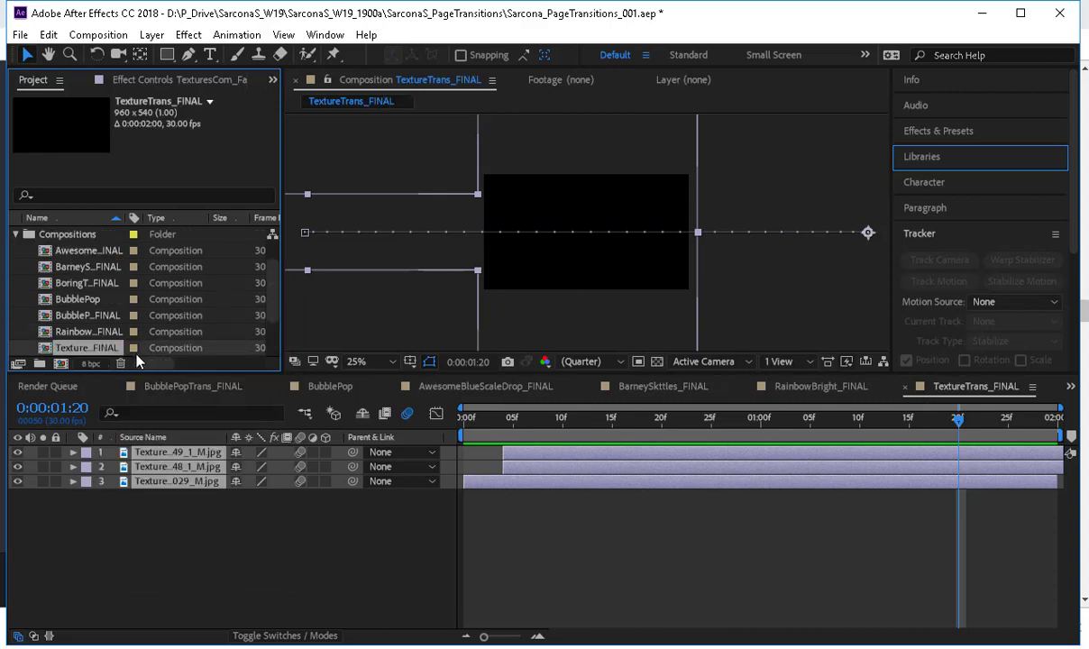
key("ctrl+s")
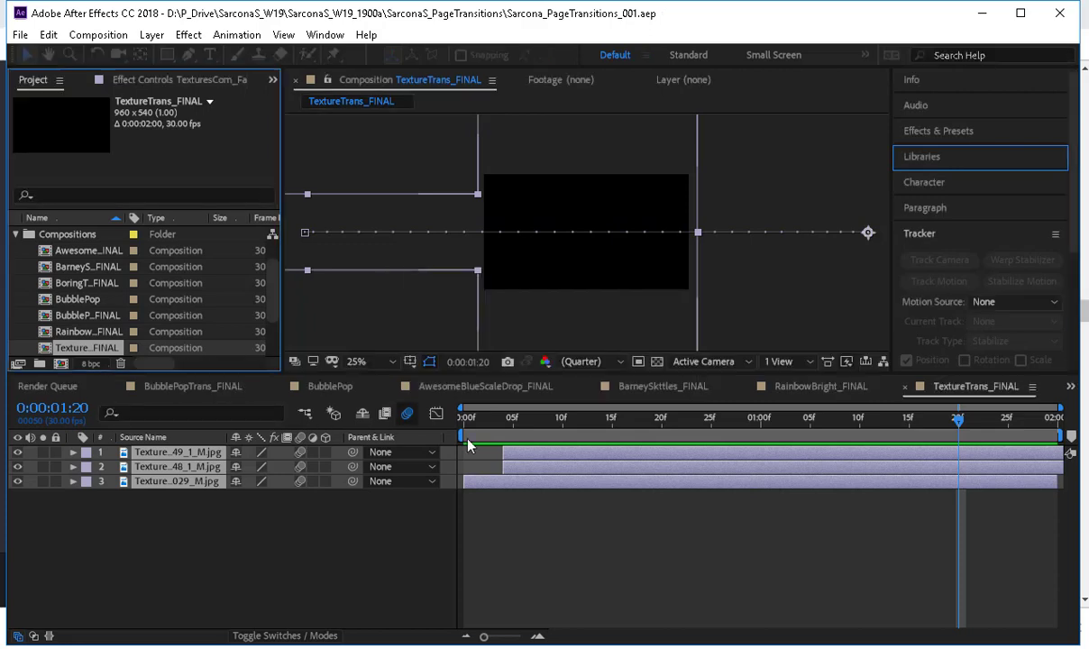
Preview the motion-blurred TextureTrans_FINAL transition from the first frame.
key("Home")
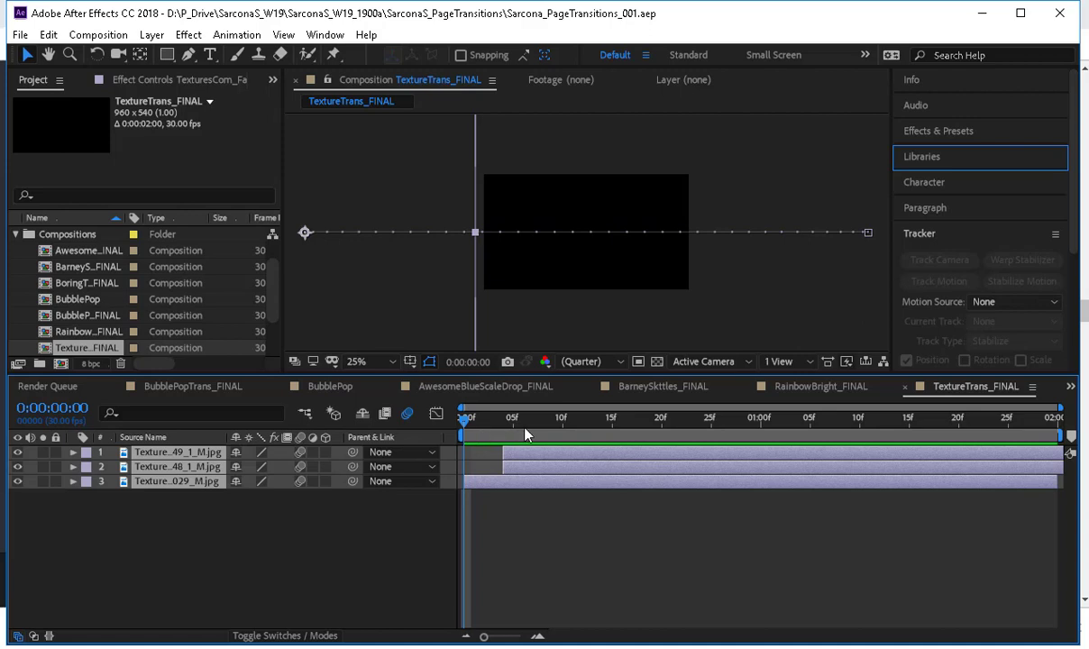
key("space")
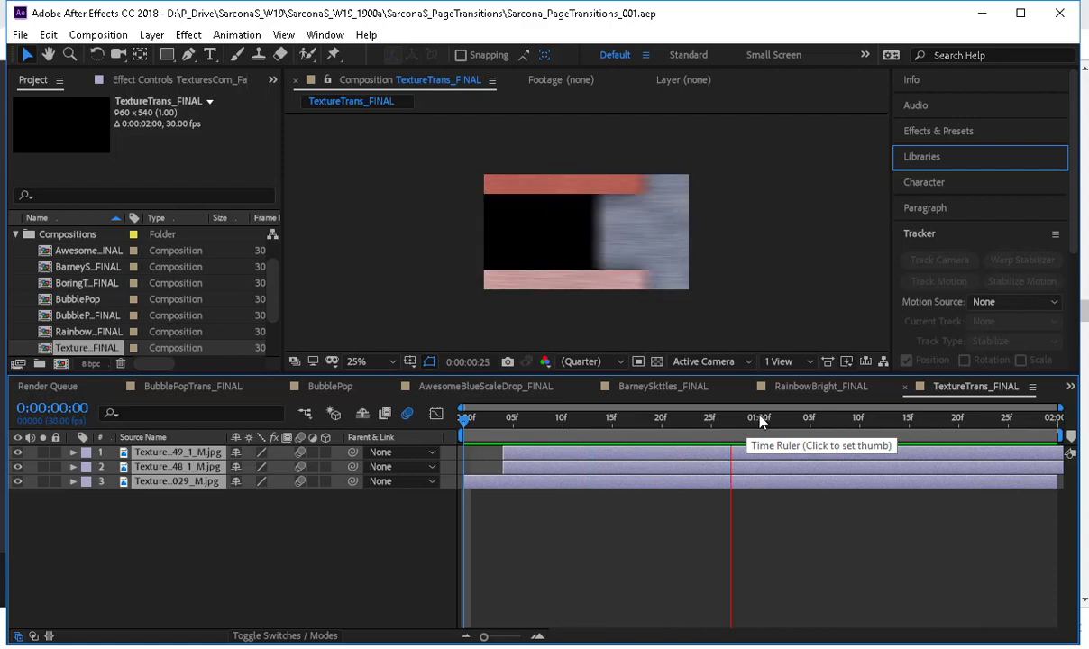
key("space")
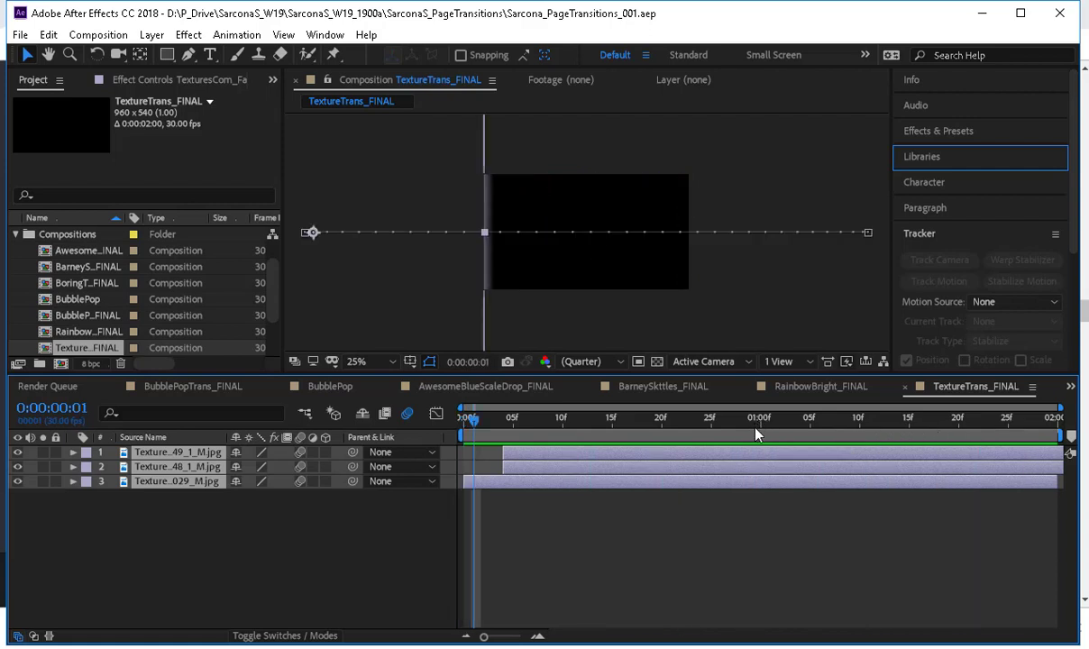
End the TextureTrans_FINAL work area at 0:00:01:09, after the bands have left the frame, and trim the composition to it.
left_click_drag(755, 431, 849, 451)
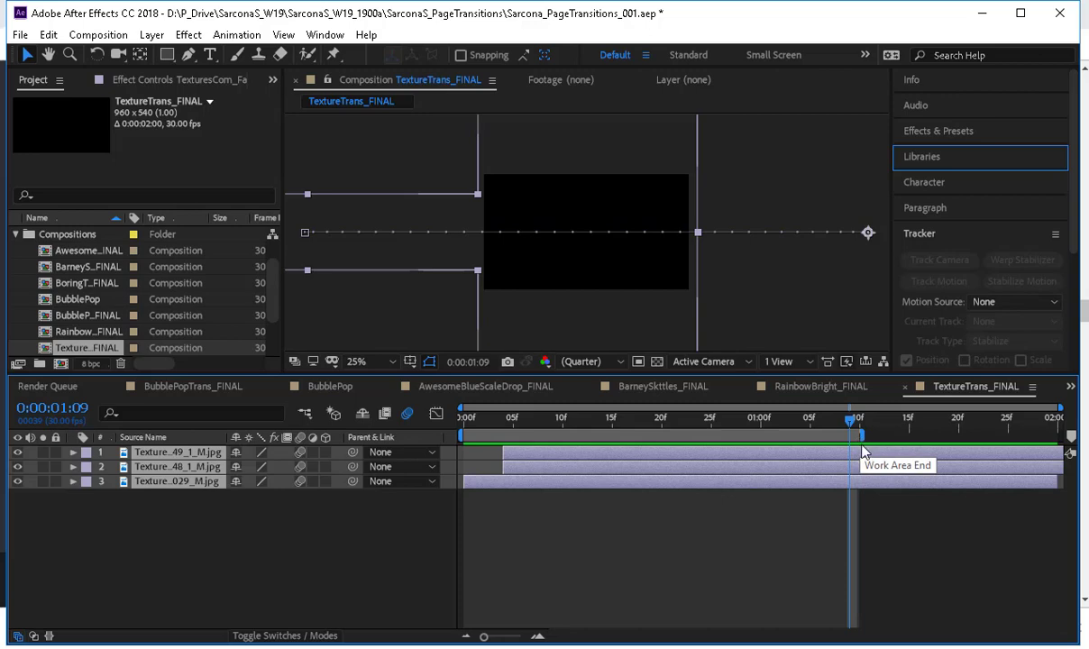
left_click(98, 34)
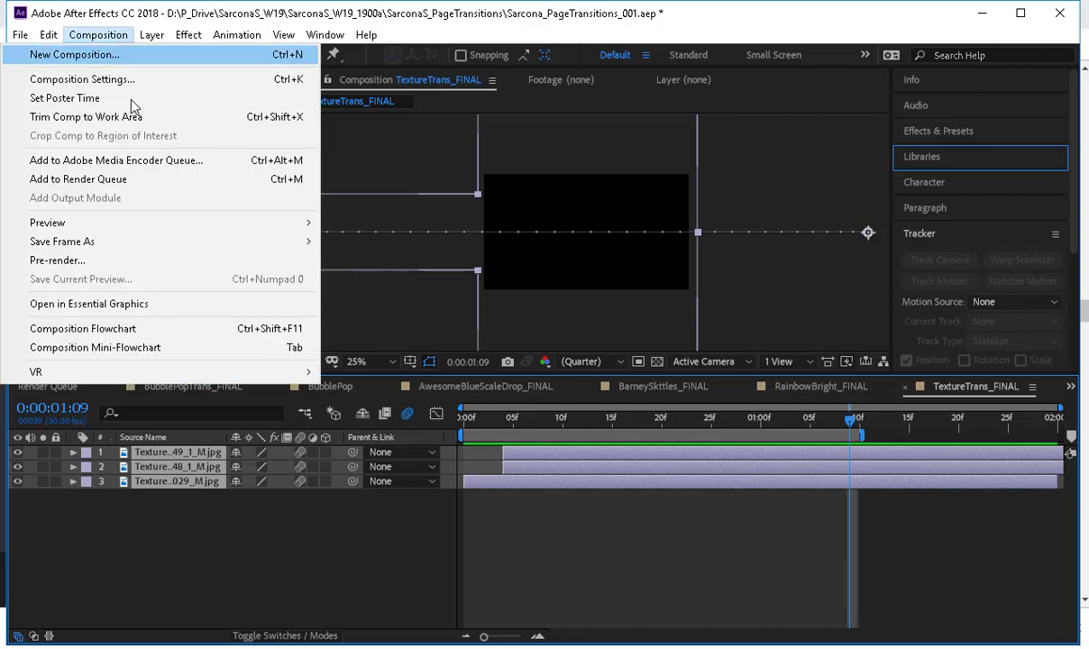
left_click(141, 117)
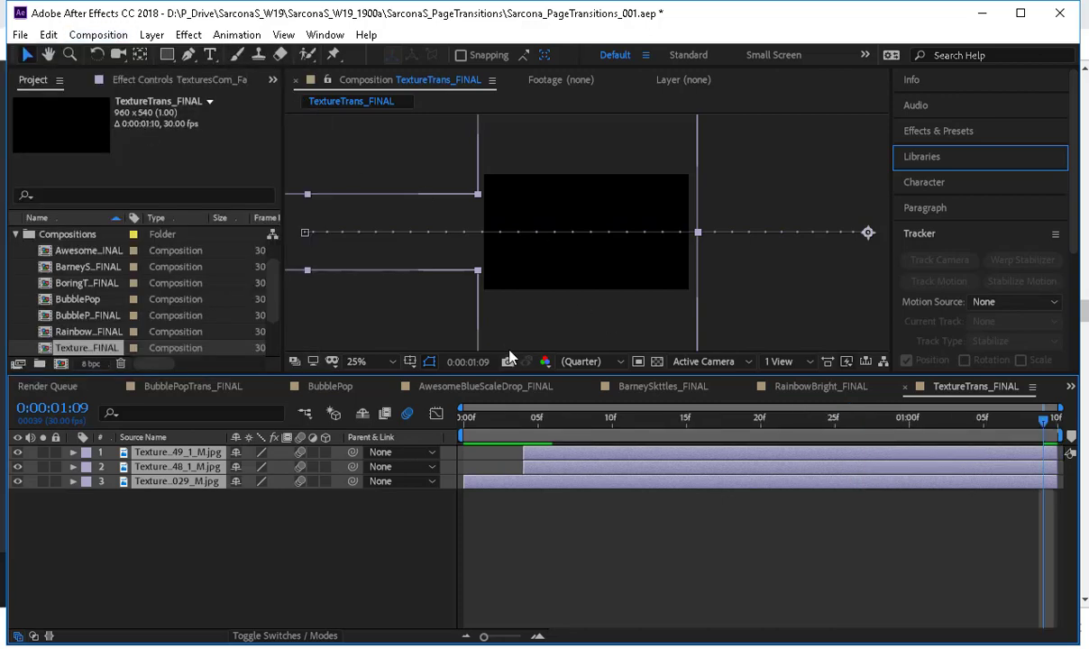
In RainbowBright_FINAL, duplicate Shape Layer 1 repeatedly until the stack reaches Shape Layer 20.
left_click(824, 388)
key("u")
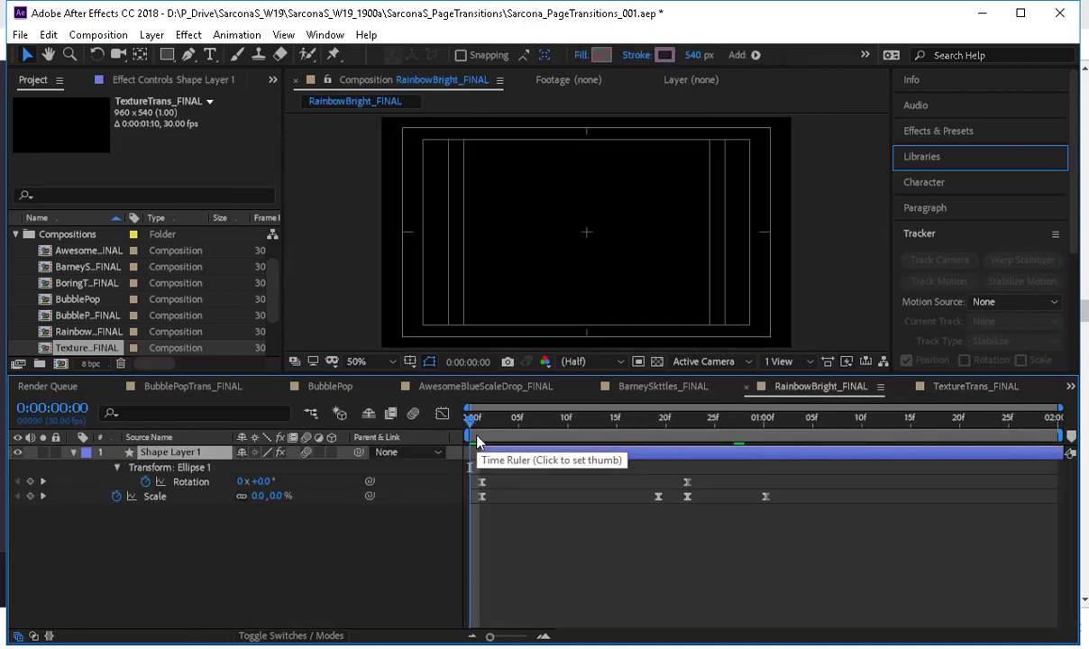
left_click(185, 451)
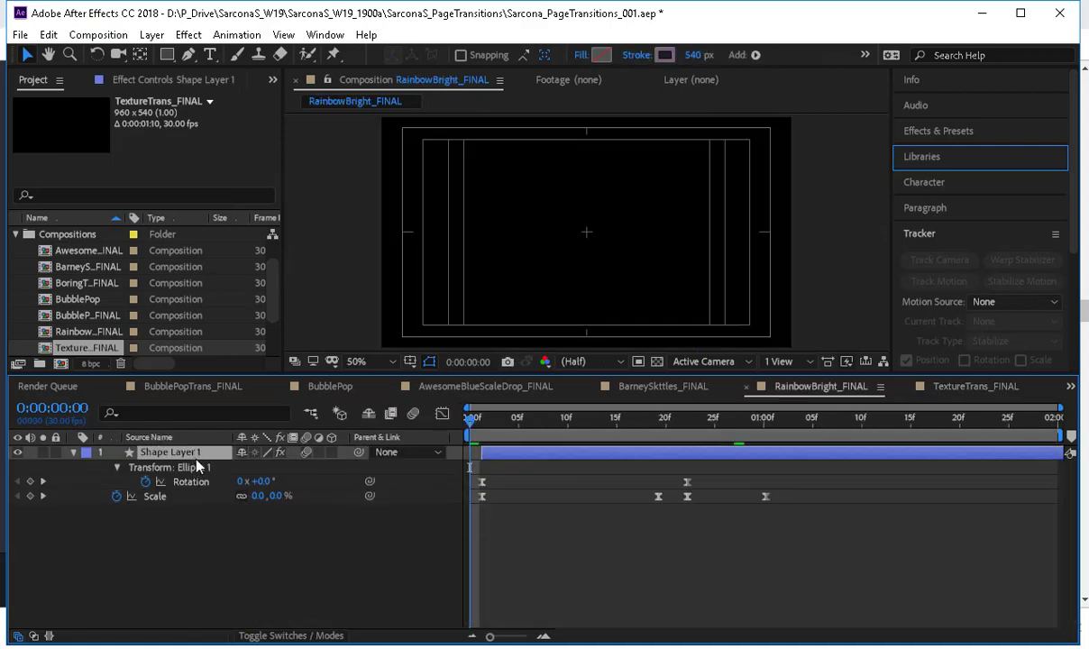
key("ctrl+d")
key("ctrl+d")
key("ctrl+d")
key("ctrl+d")
key("ctrl+d")
key("ctrl+d")
key("ctrl+d")
key("ctrl+d")
key("ctrl+d")
key("ctrl+d")
key("ctrl+d")
key("ctrl+d")
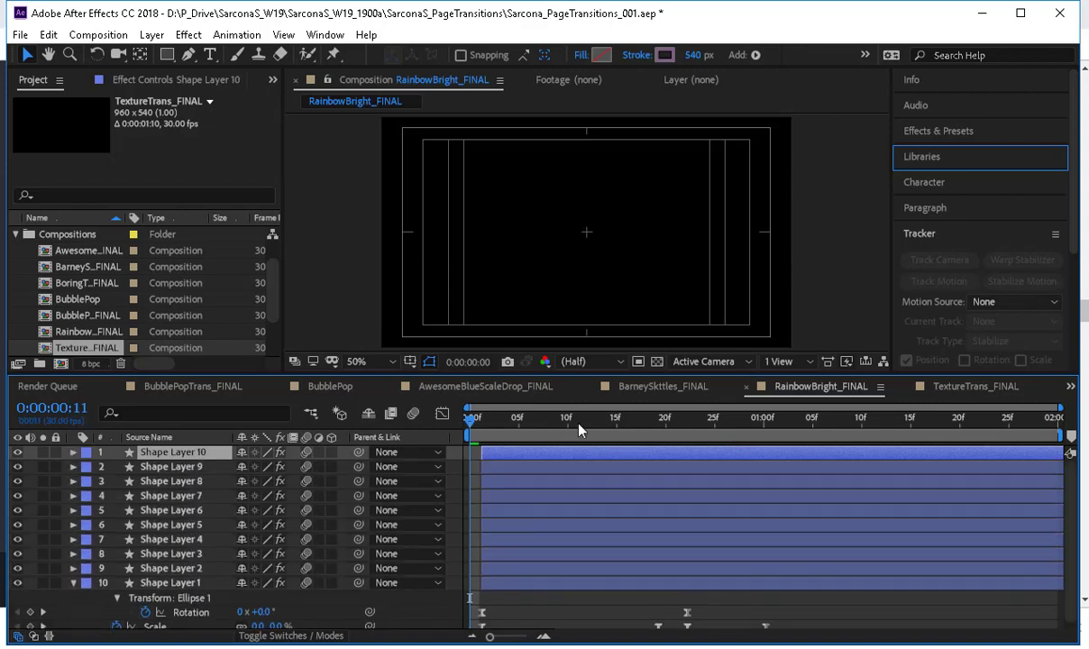
left_click(577, 420)
key("ctrl+d")
key("ctrl+d")
key("ctrl+d")
key("ctrl+d")
key("ctrl+d")
key("ctrl+d")
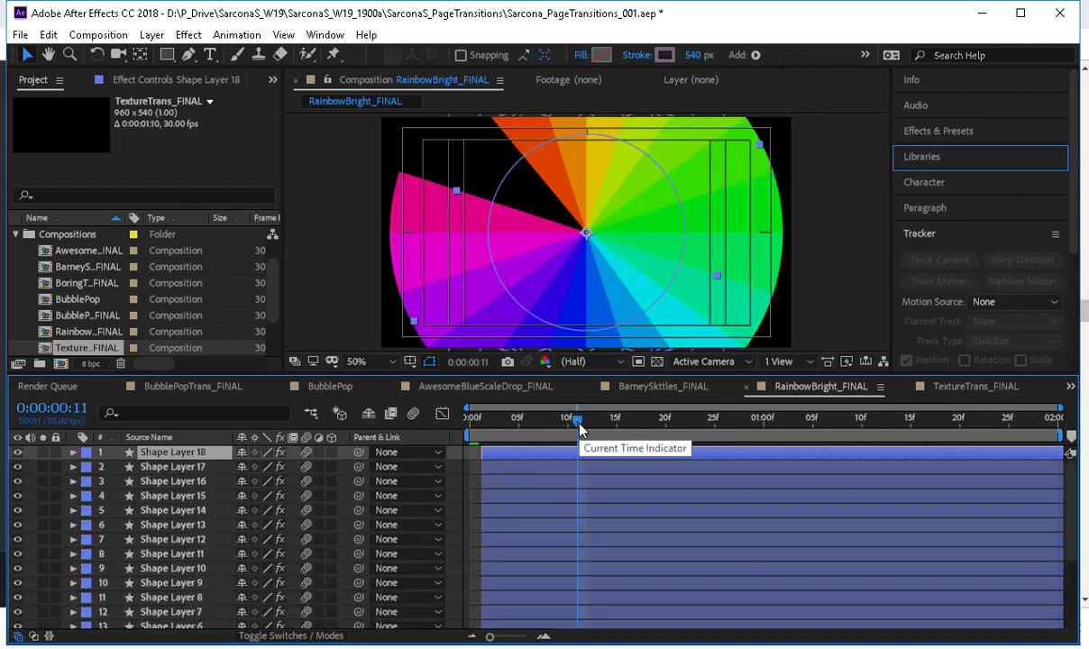
key("ctrl+d")
End the RainbowBright_FINAL work area at 0:00:01:03 and trim the composition to it.
left_click_drag(563, 420, 797, 423)
key("n")
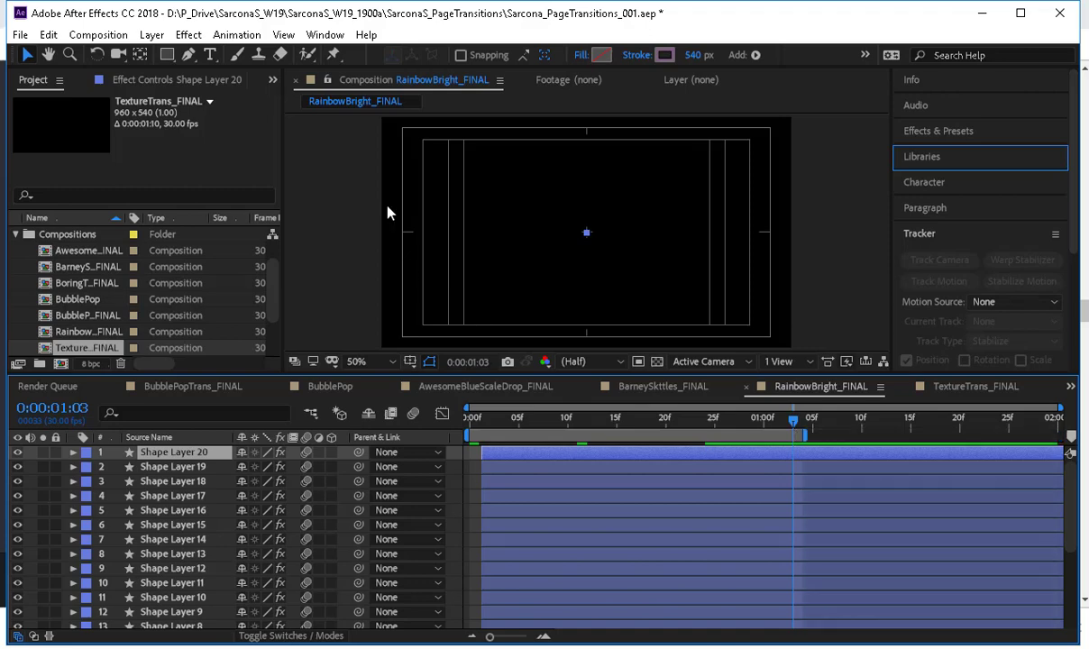
left_click(98, 34)
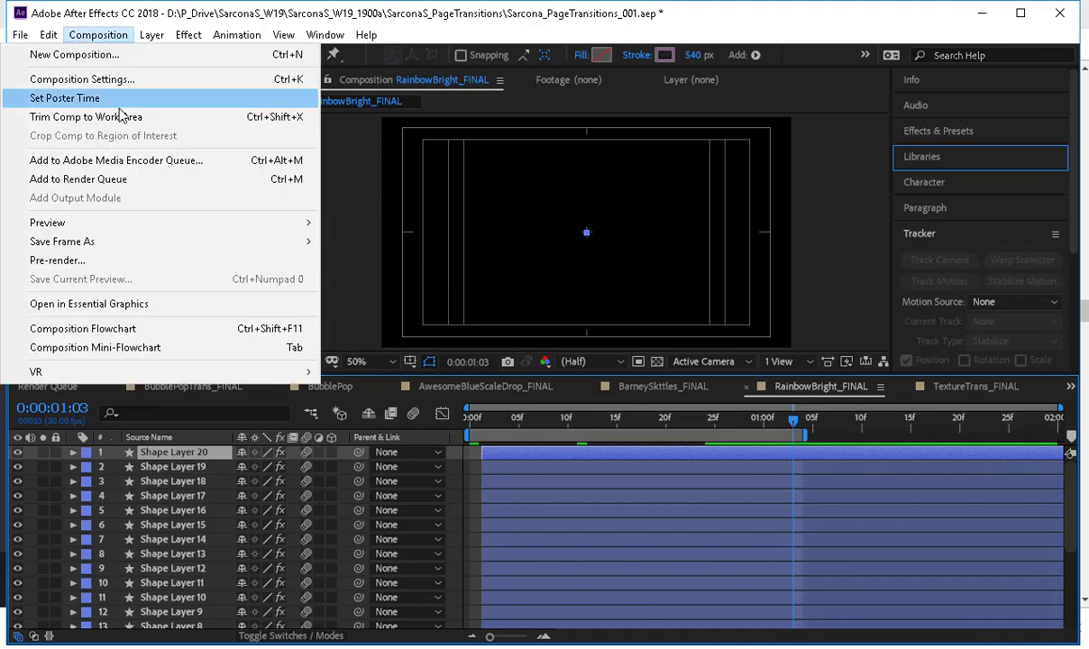
left_click(124, 117)
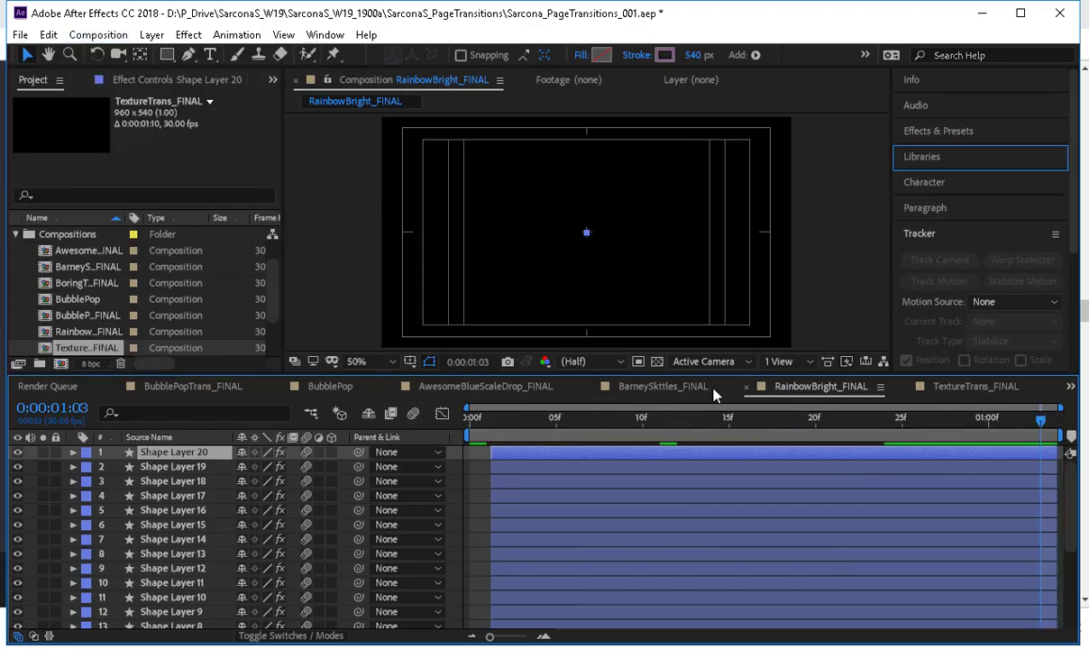
End the BarneySkttles_FINAL work area at 0:00:01:28 and trim the composition to it.
left_click(676, 387)
left_click_drag(538, 437, 1037, 457)
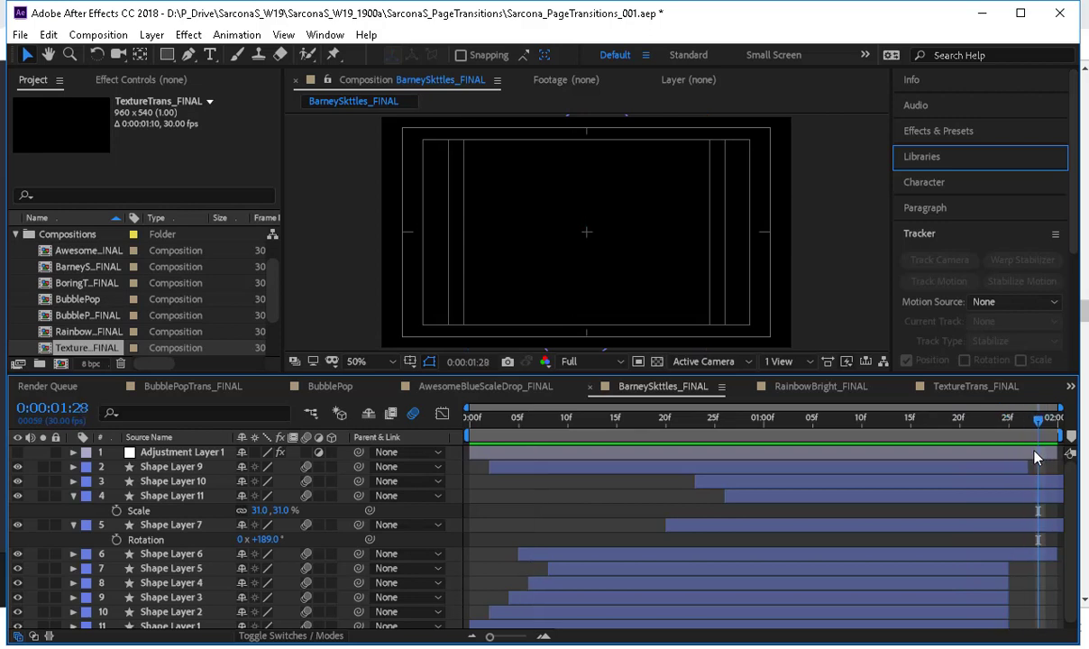
key("n")
key("ctrl+shift+x")
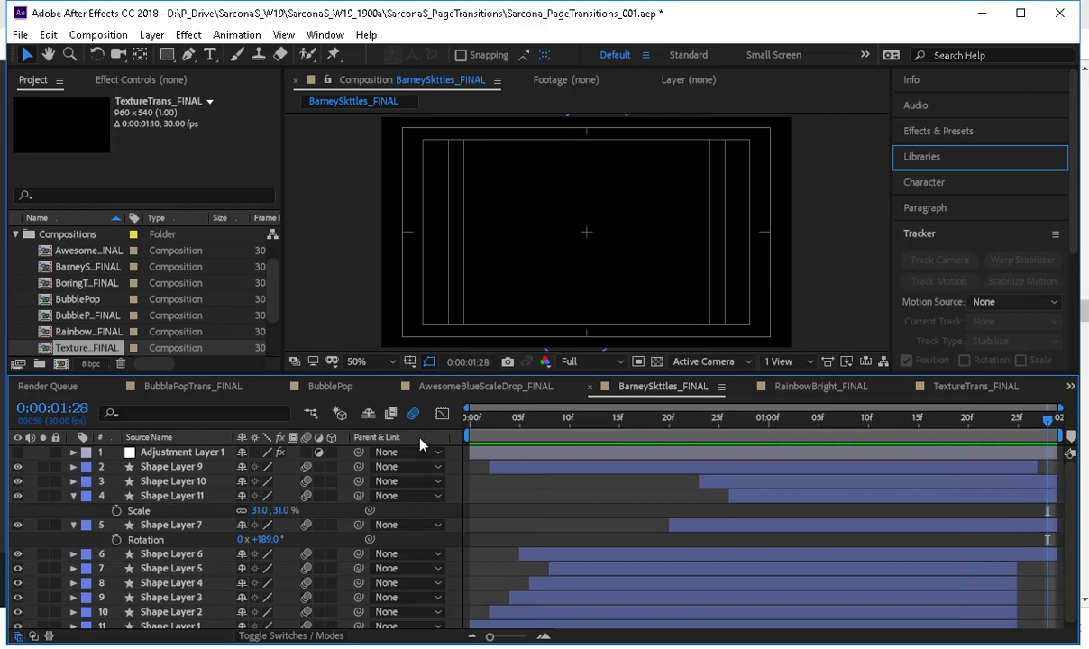
Trim AwesomeBlueScaleDrop_FINAL to a work area ending at 0:00:01:18 and BubblePopTrans_FINAL to one ending at 0:00:01:02.
left_click(476, 390)
left_click_drag(506, 417, 943, 458)
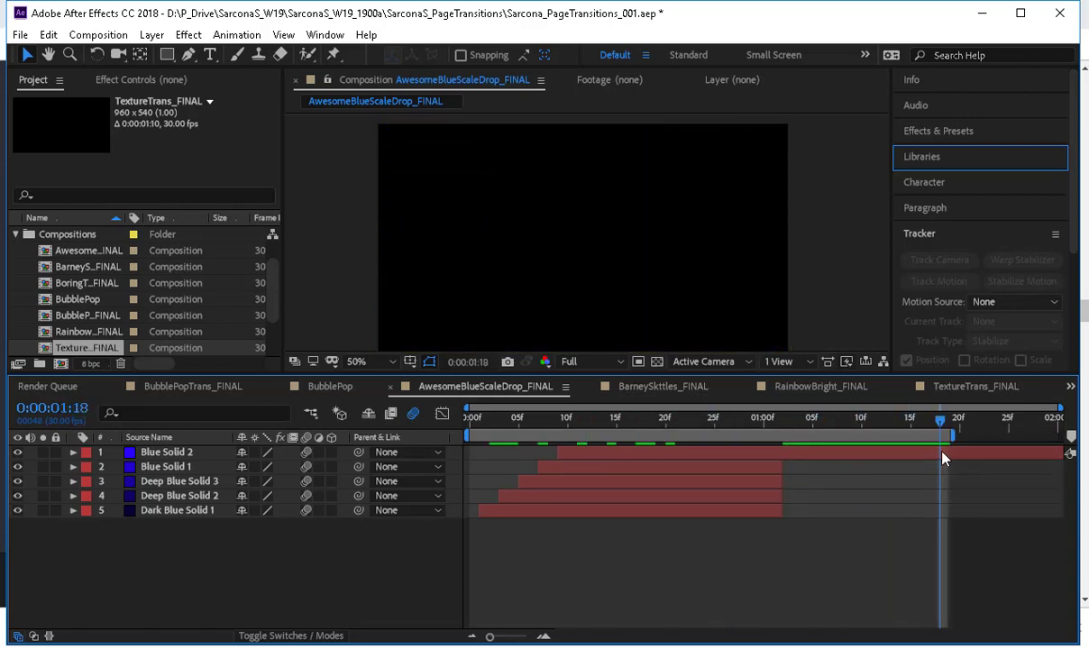
key("ctrl+shift+x")
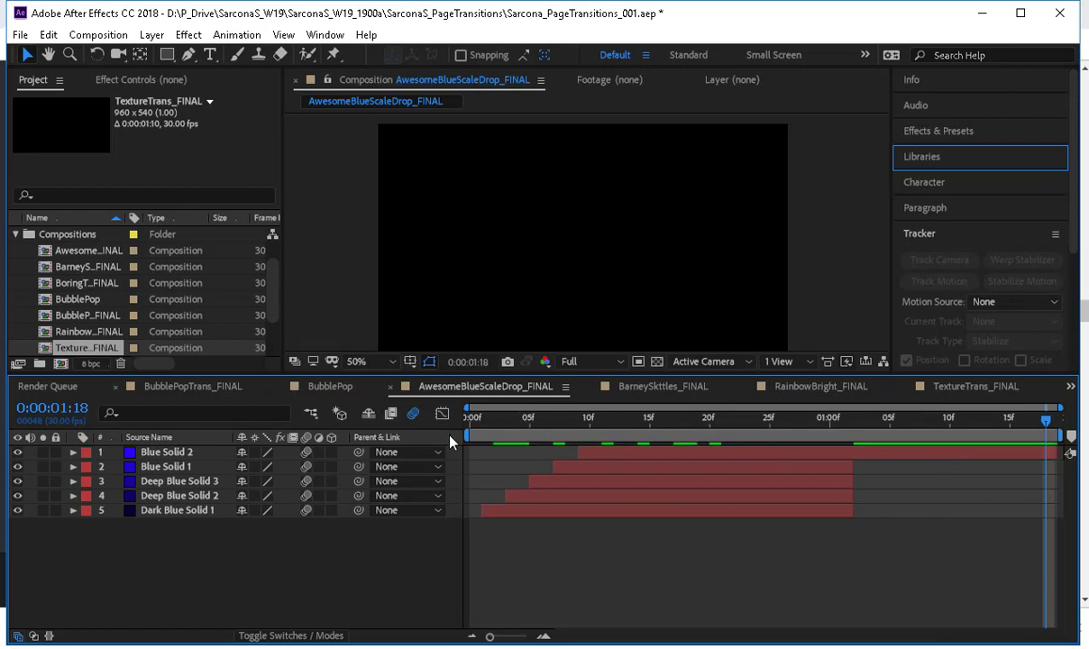
left_click_drag(538, 420, 784, 446)
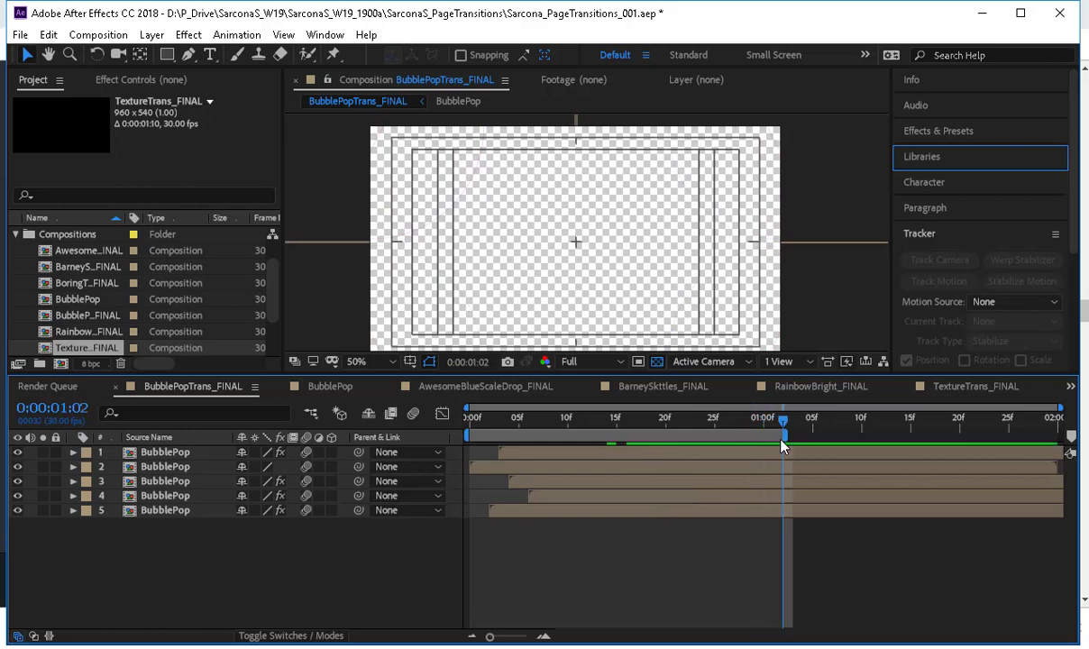
key("ctrl+shift+x")
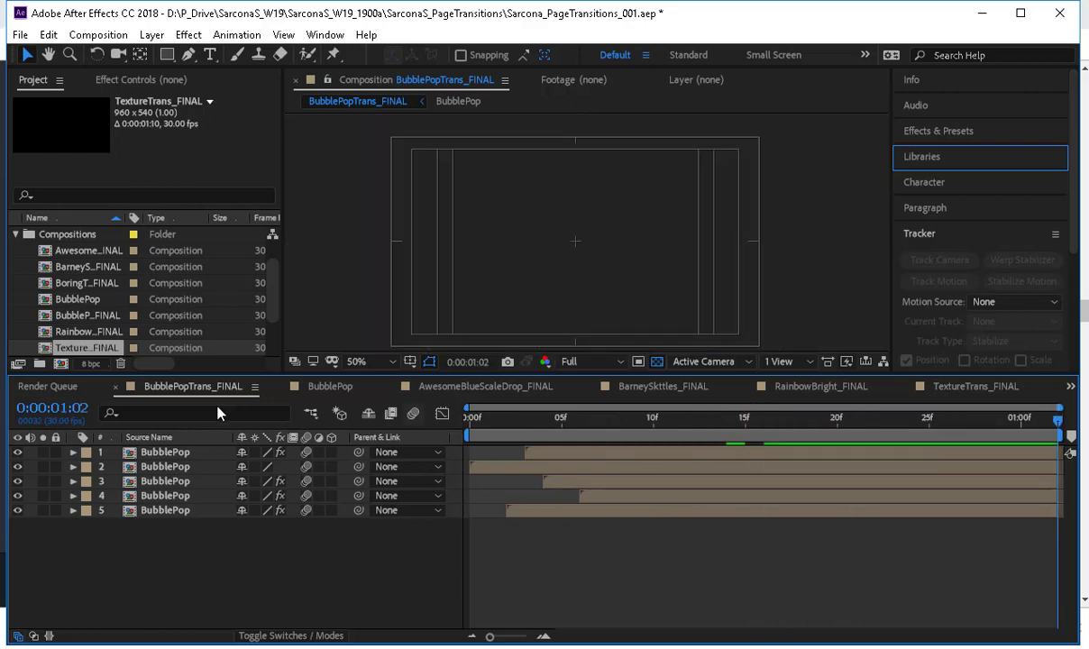
End the BoringTransition_FINAL work area at 0:00:01:18 and trim the composition to it.
left_click(60, 384)
left_click(25, 386)
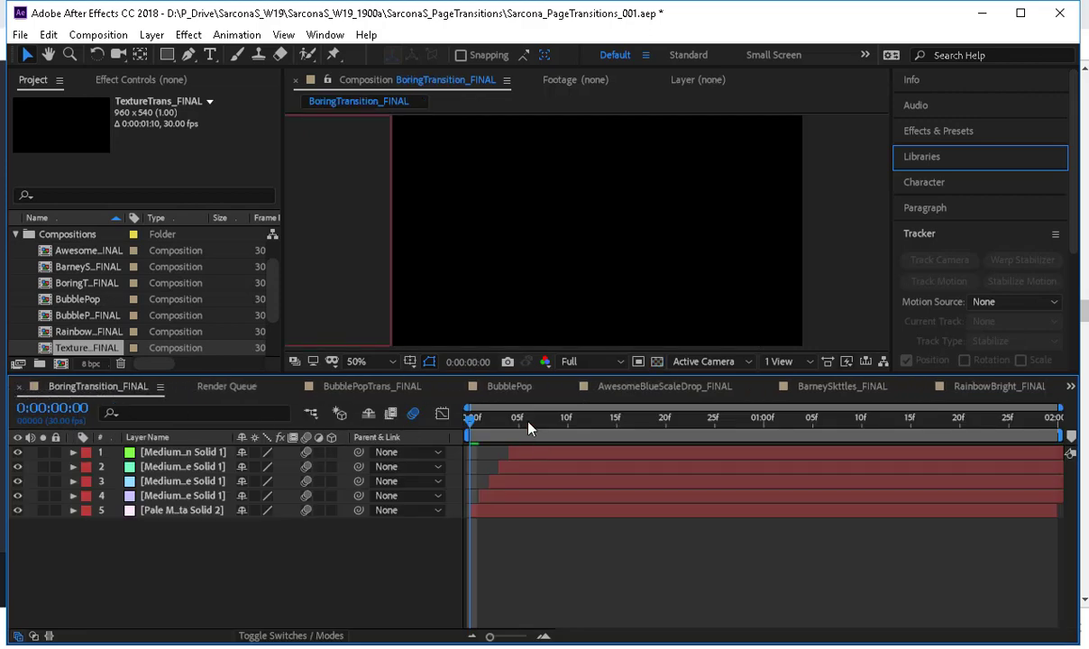
left_click_drag(559, 440, 940, 441)
key("ctrl+shift+x")
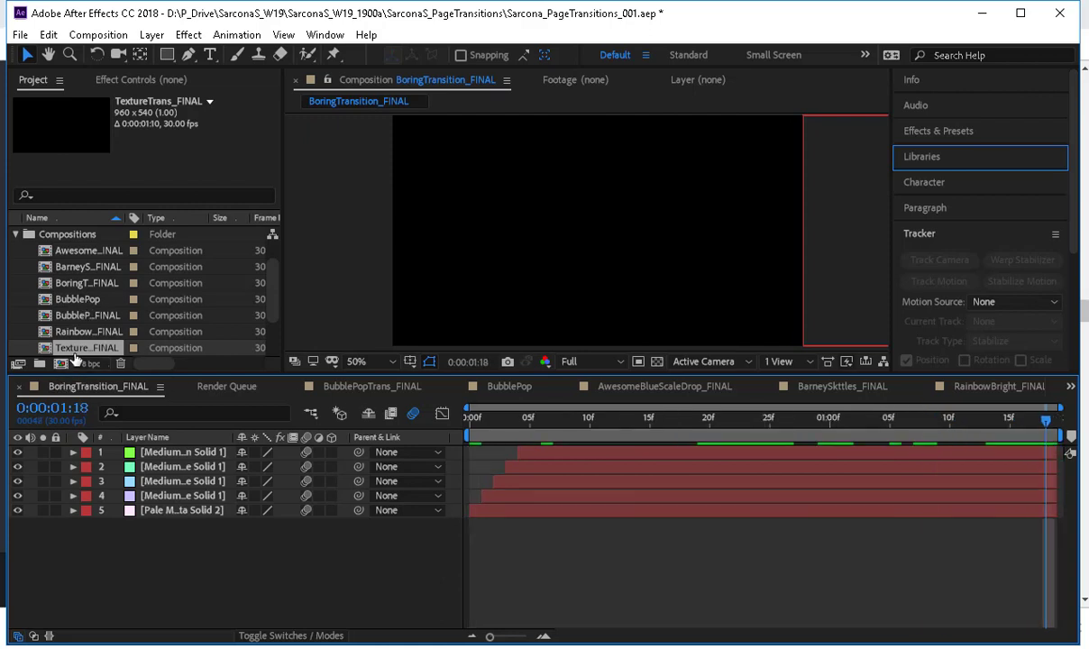
Collapse the Compositions folder in the project and save the project.
scroll(59, 312, "down", 2)
scroll(61, 312, "up", 2)
left_click(17, 235)
key("ctrl+s")
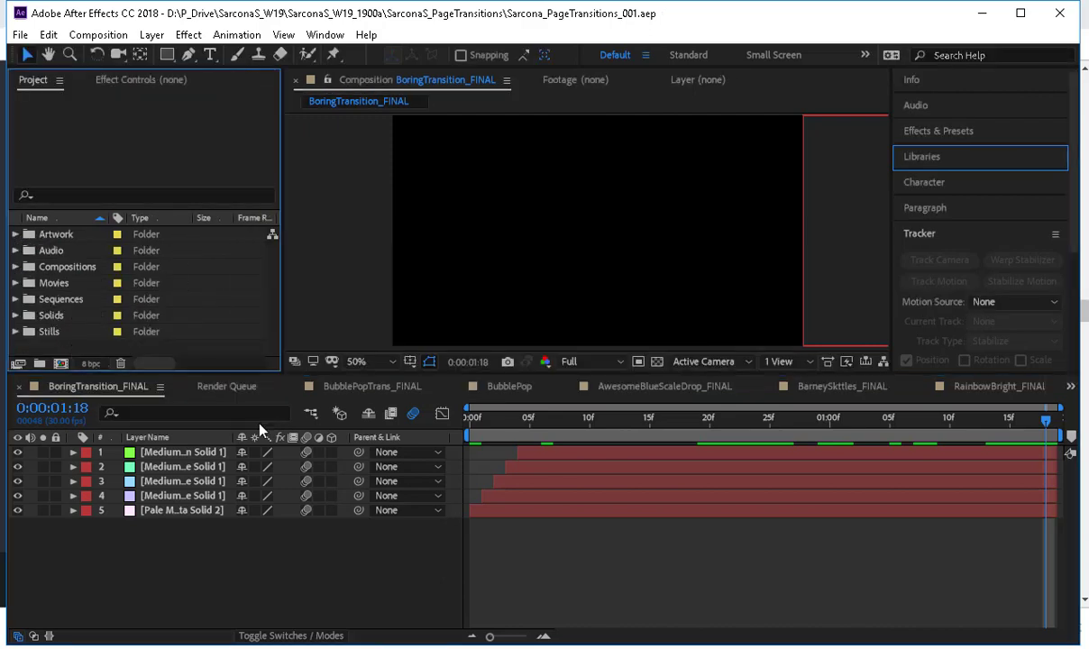
Scrub through the BubblePopTrans_FINAL composition to review the transition, with the transparency grid turned off.
left_click(352, 390)
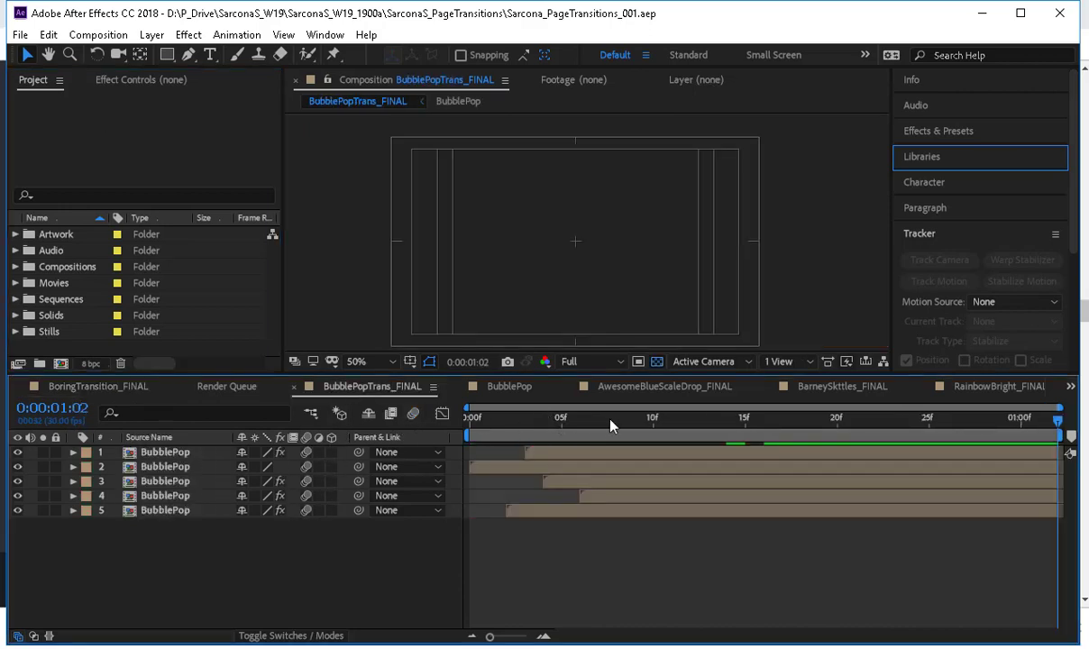
left_click_drag(615, 425, 718, 407)
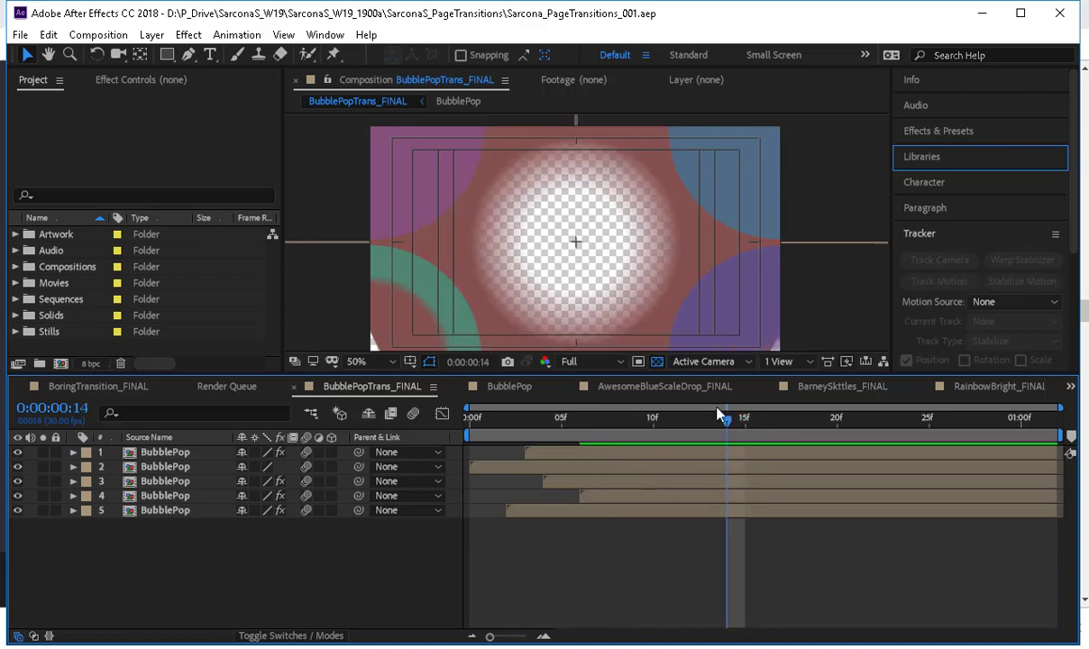
left_click(658, 363)
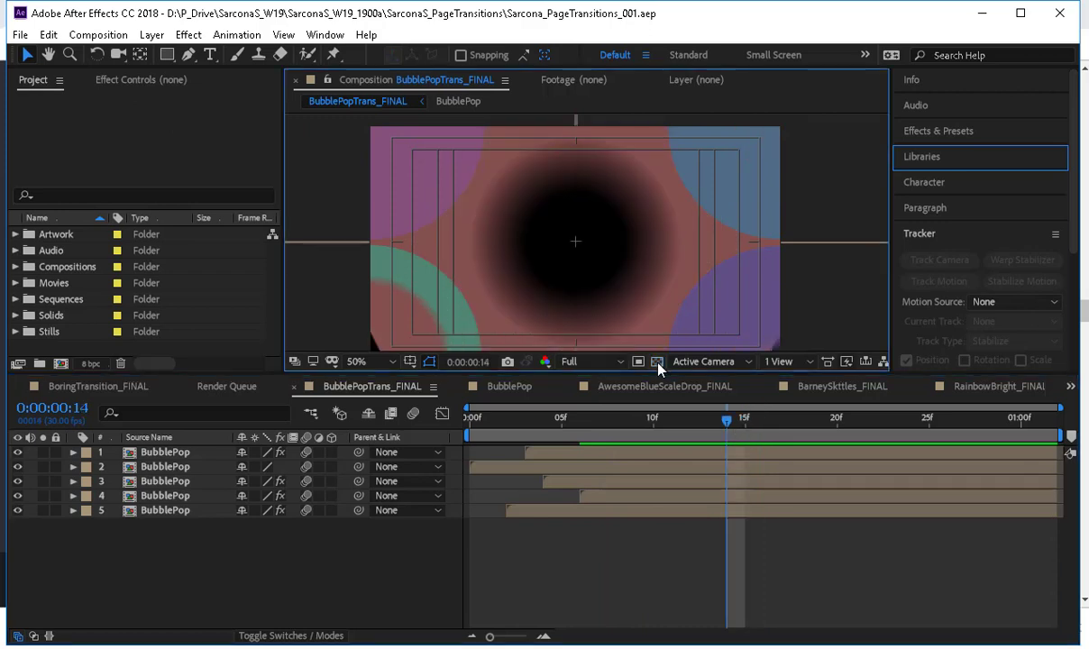
left_click(777, 432)
left_click_drag(775, 434, 710, 433)
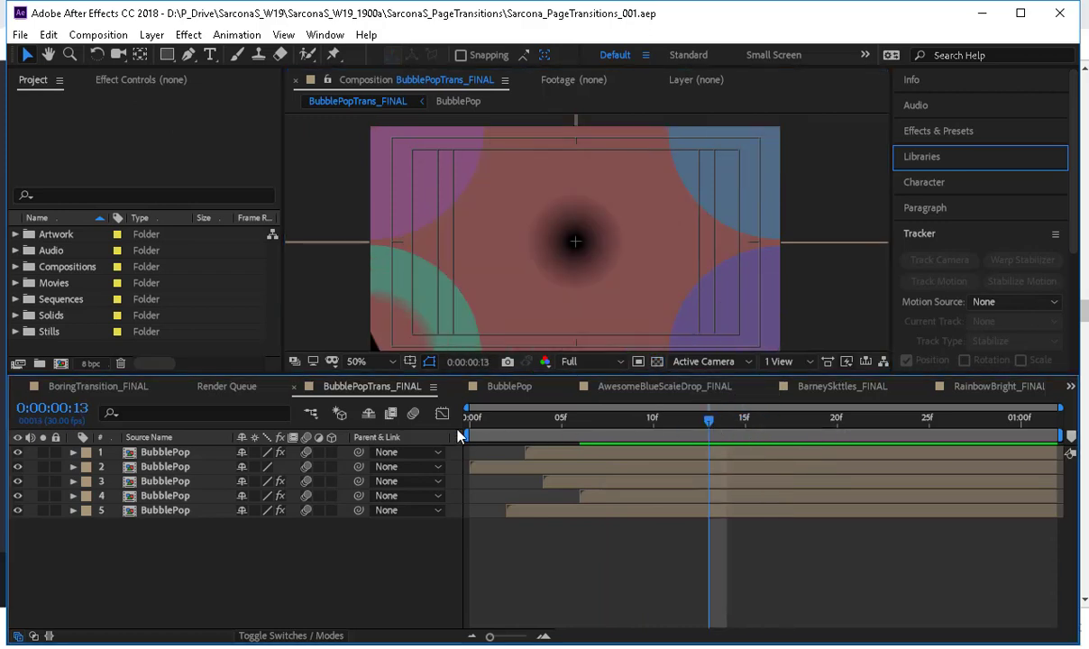
Scrub through the nested BubblePop composition and close it in the timeline.
left_click(510, 385)
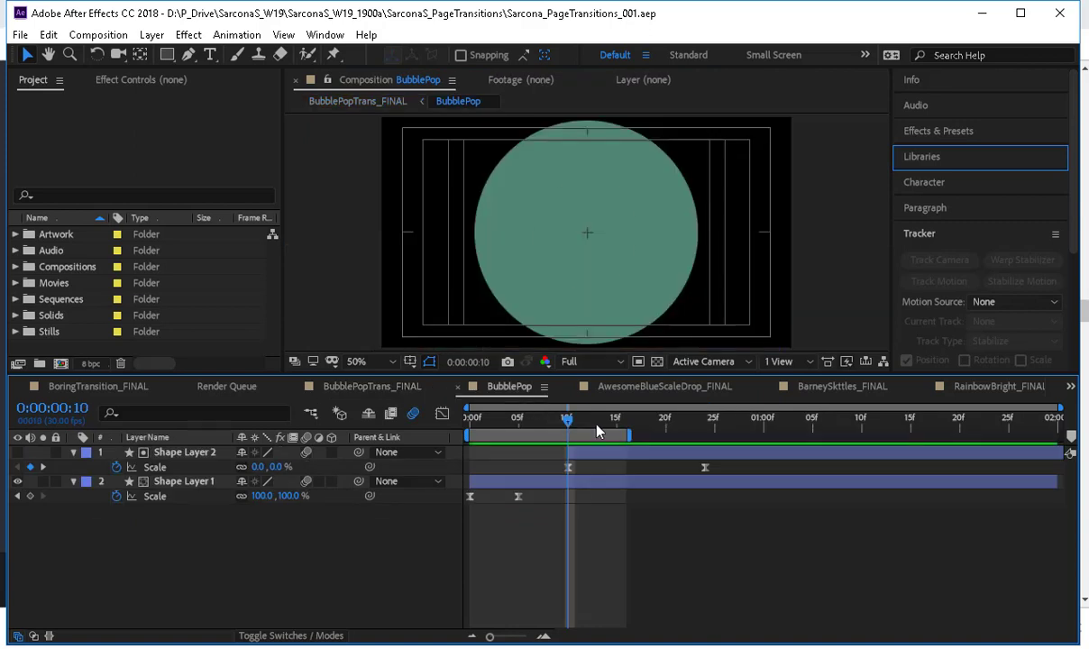
left_click_drag(596, 424, 620, 404)
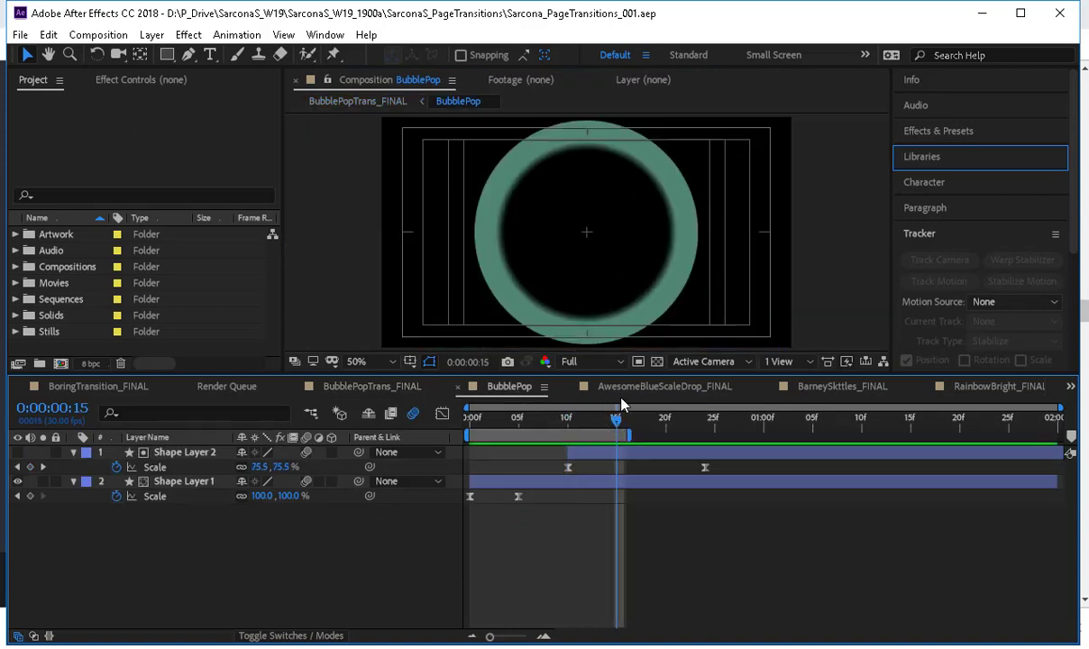
left_click(458, 386)
Review the remaining finished transitions, scrubbing around the middle of RainbowBright_FINAL to examine its rotating colors.
left_click_drag(532, 431, 872, 427)
left_click(721, 386)
left_click(862, 391)
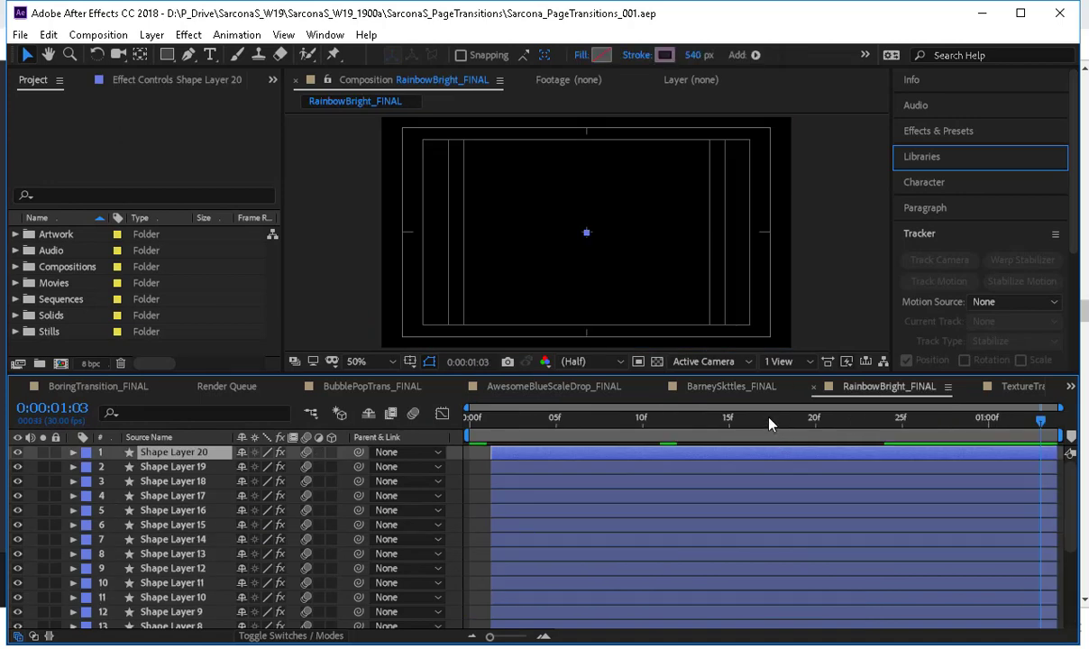
left_click_drag(769, 422, 833, 428)
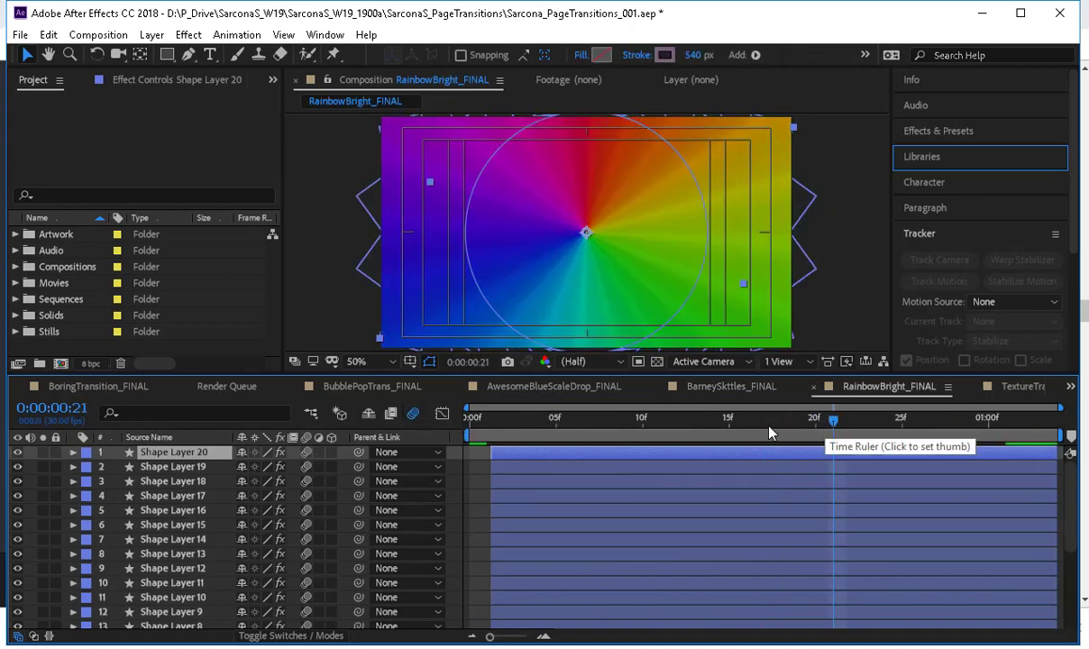
left_click(769, 427)
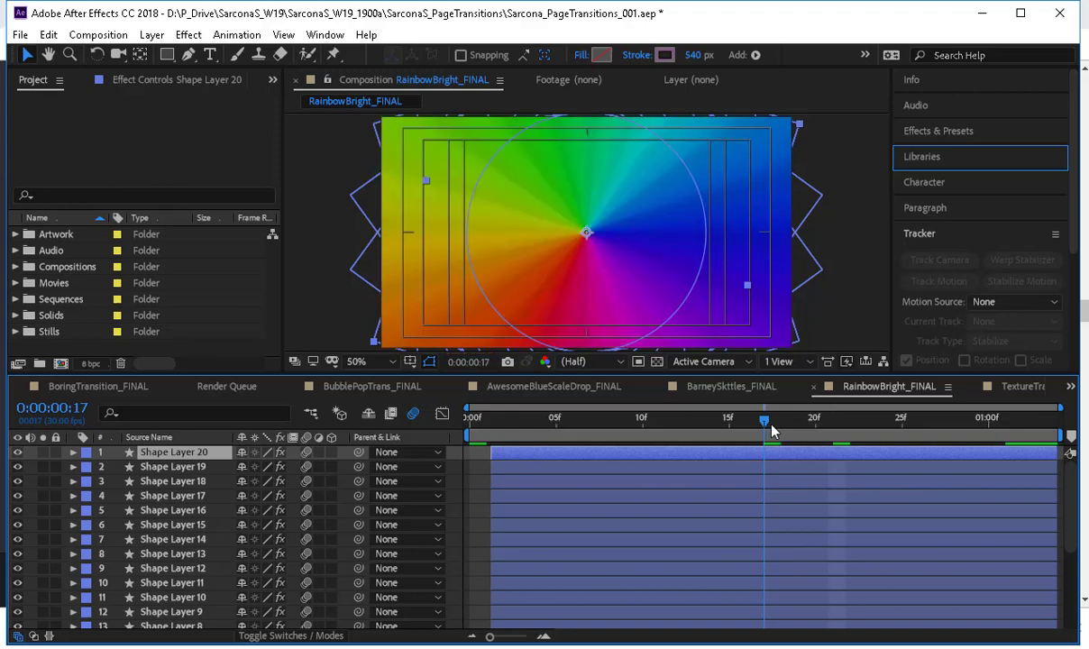
left_click_drag(769, 431, 794, 431)
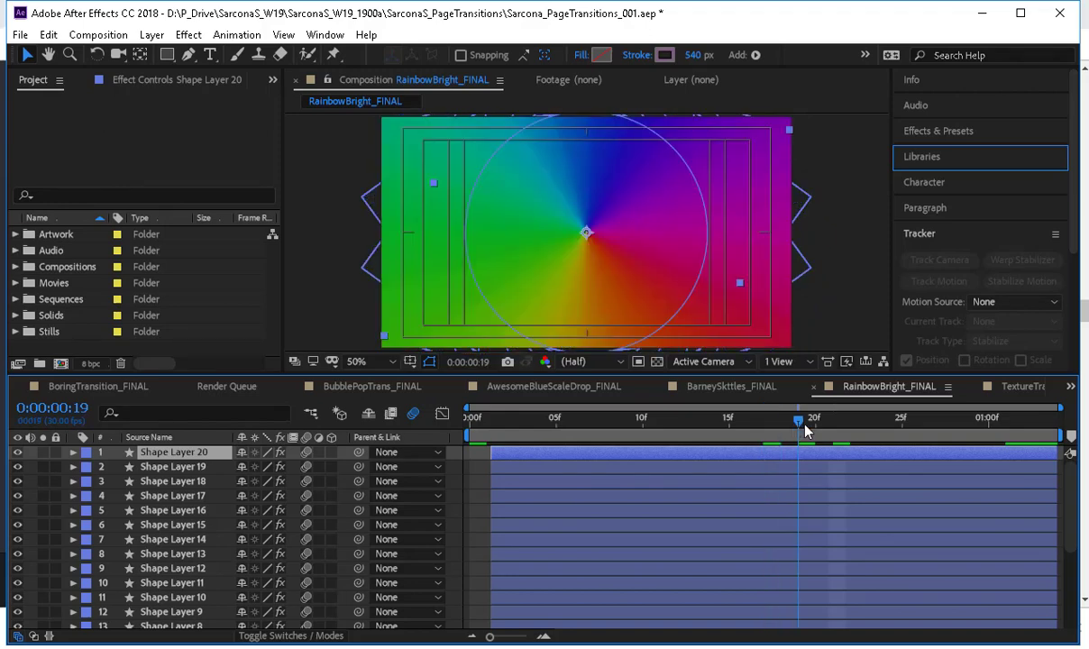
Scrub through the TextureTrans_FINAL composition and save the project.
left_click(1021, 389)
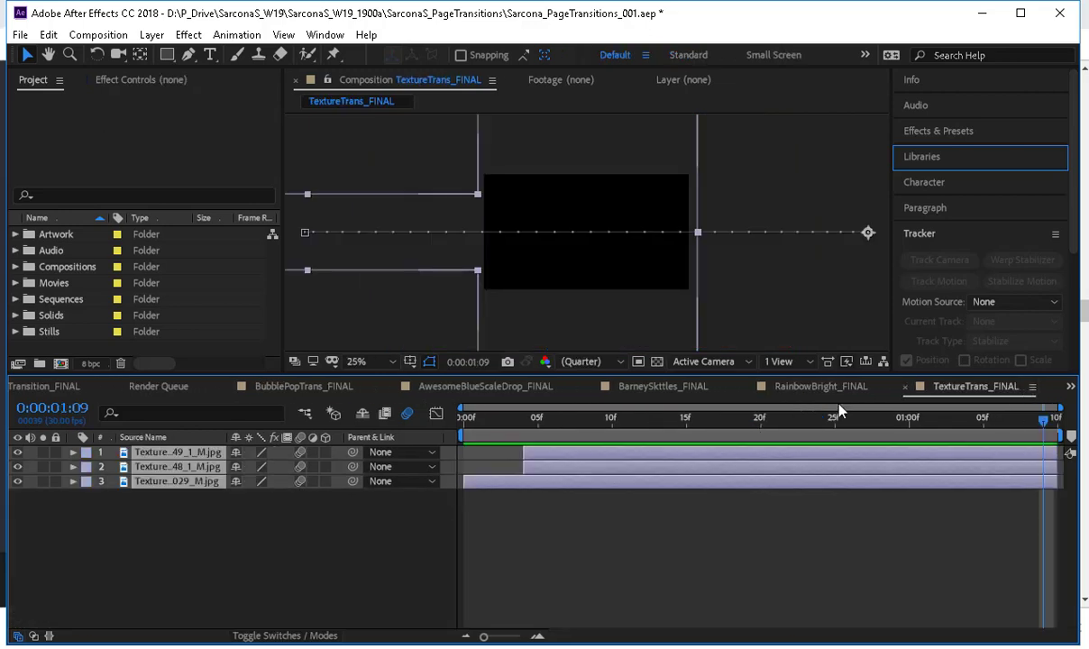
left_click_drag(658, 424, 880, 436)
key("ctrl+s")
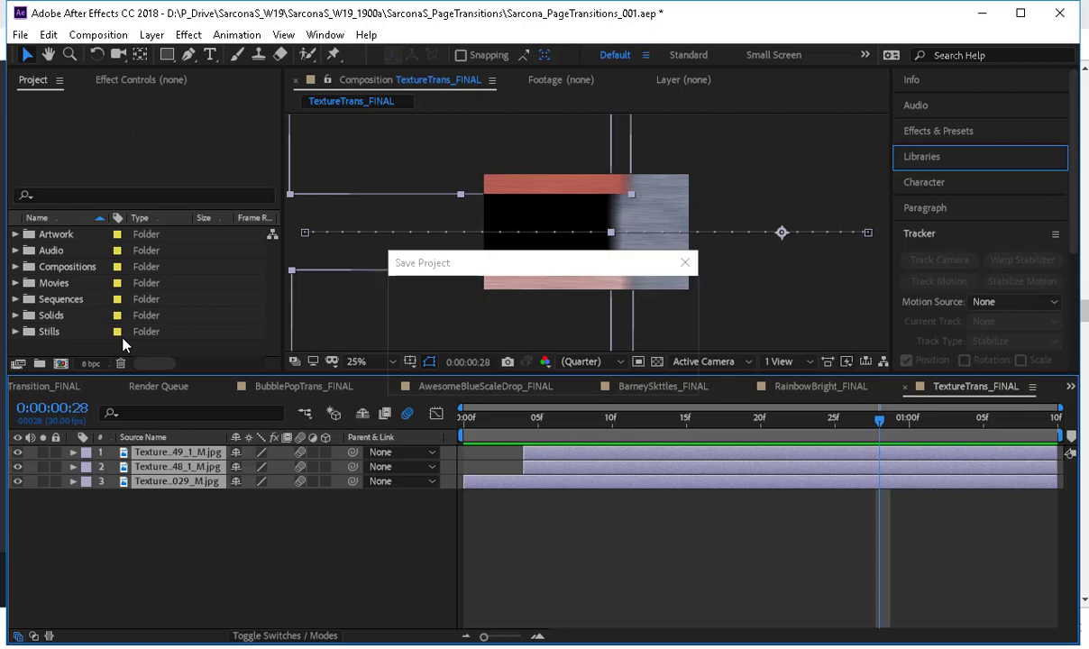
Open the most recent title card project from the recent projects and dismiss the missing file warning.
left_click(20, 34)
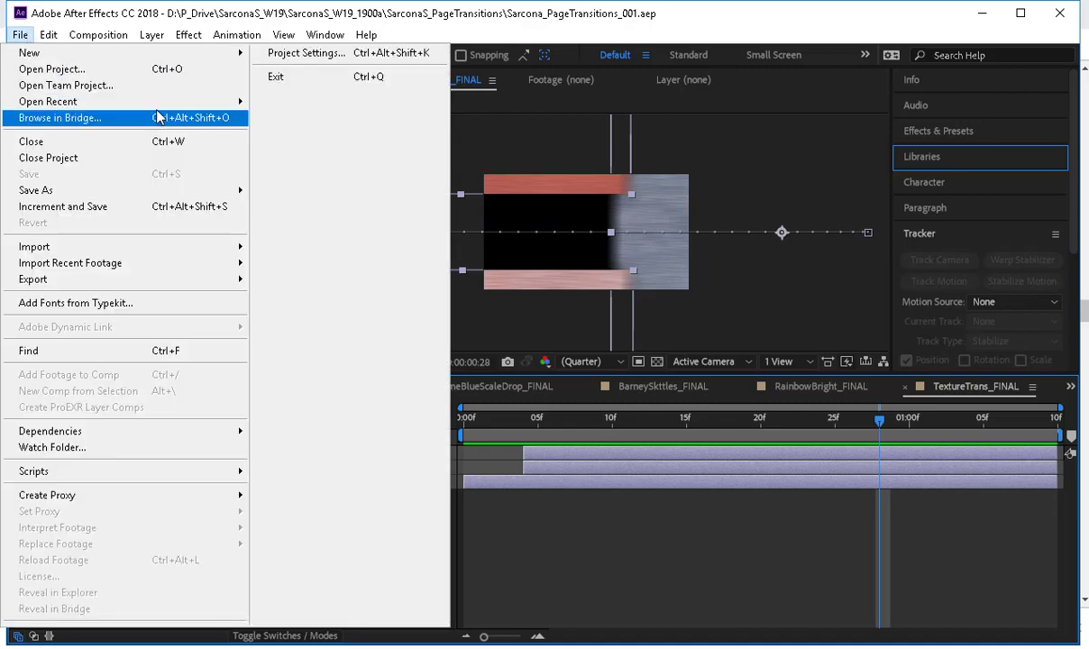
mouse_move(165, 104)
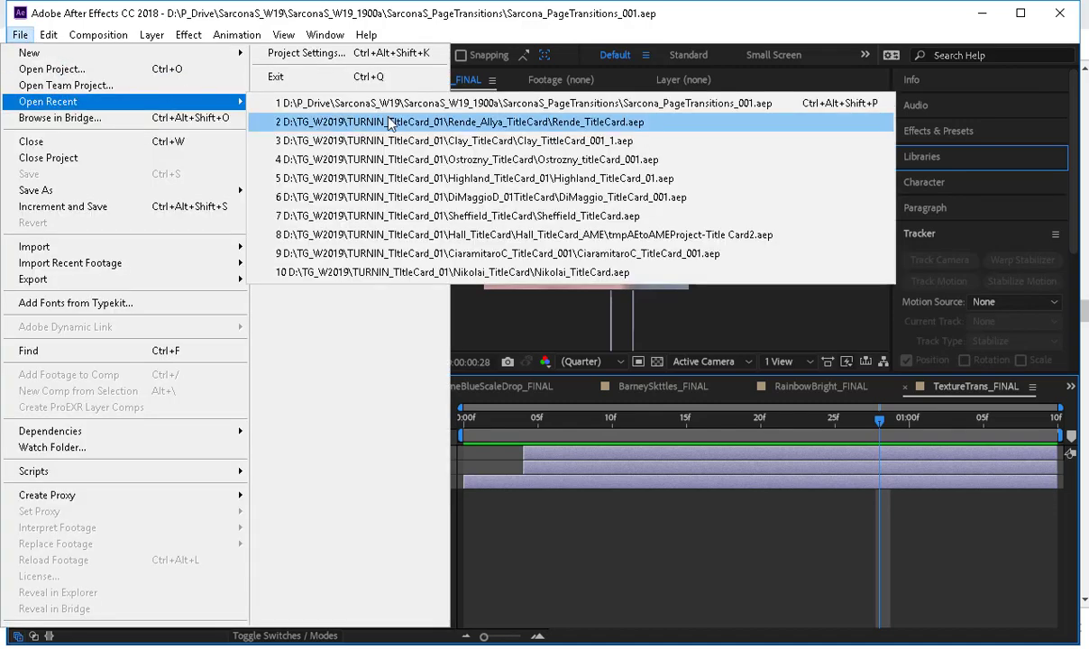
left_click(390, 124)
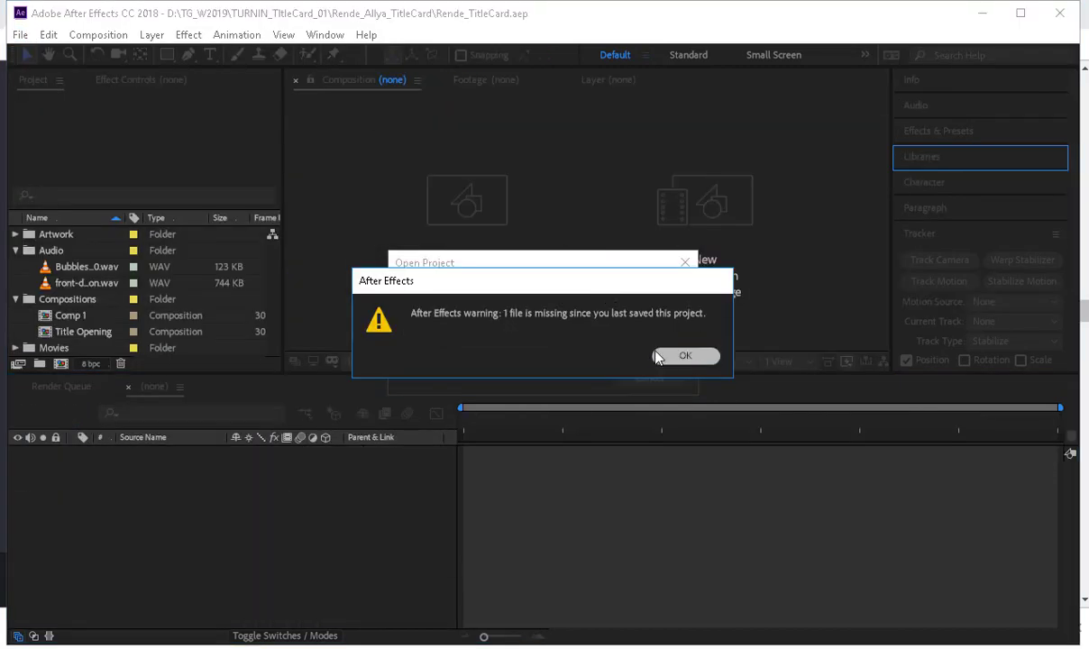
left_click(658, 354)
Discard changes to the current project and try to open Bubbles.aep from the SarconaS_TitleCard folder.
left_click(23, 36)
left_click(44, 69)
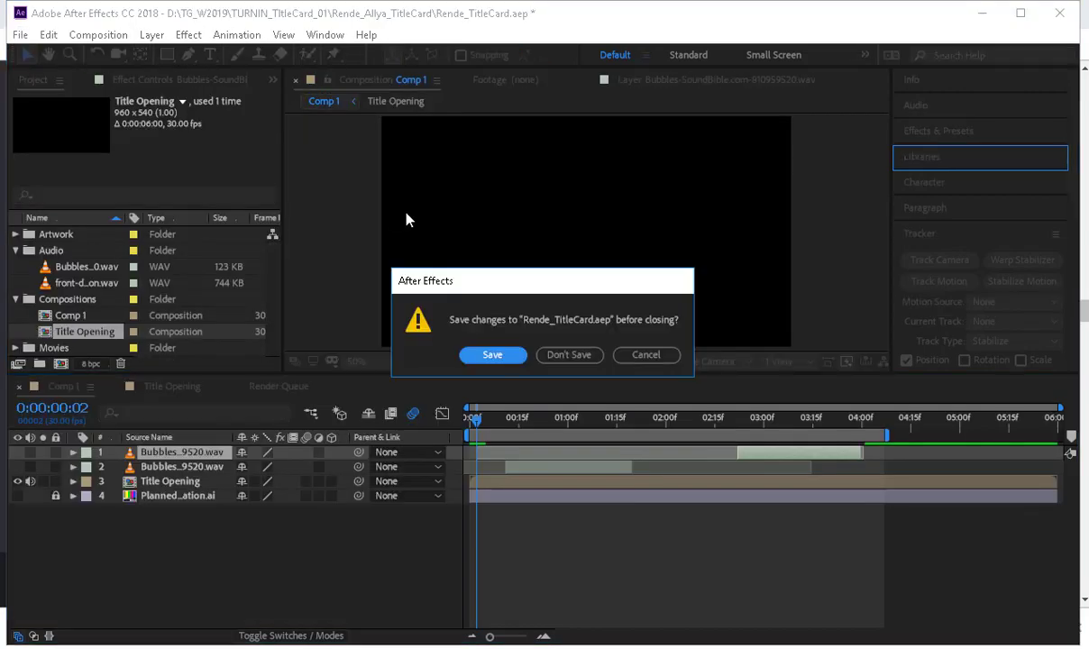
left_click(568, 355)
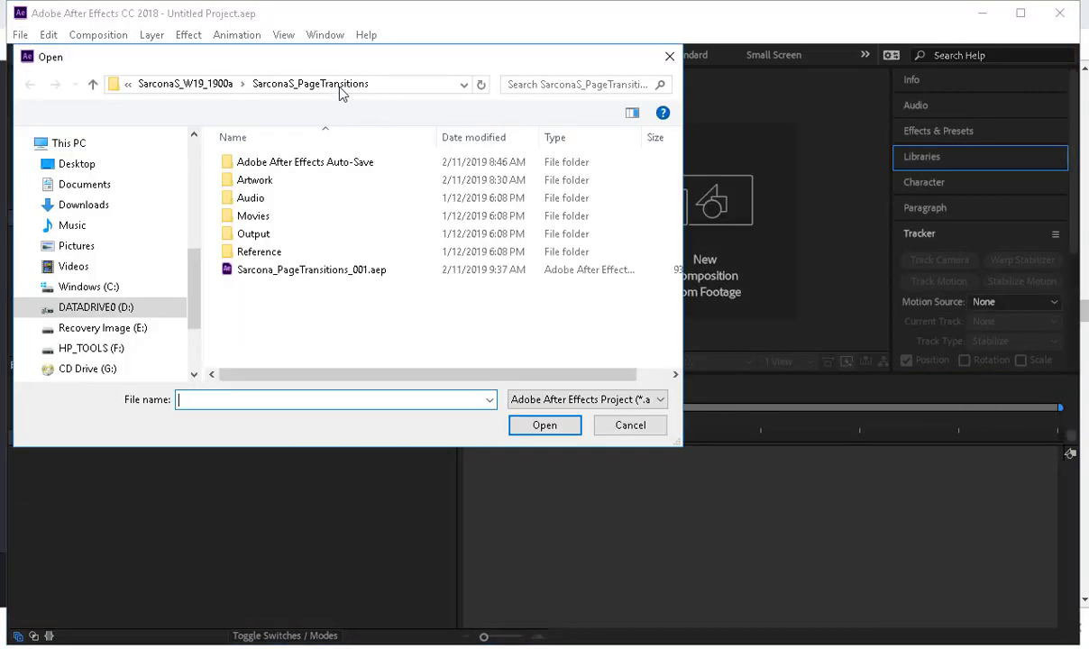
left_click(223, 84)
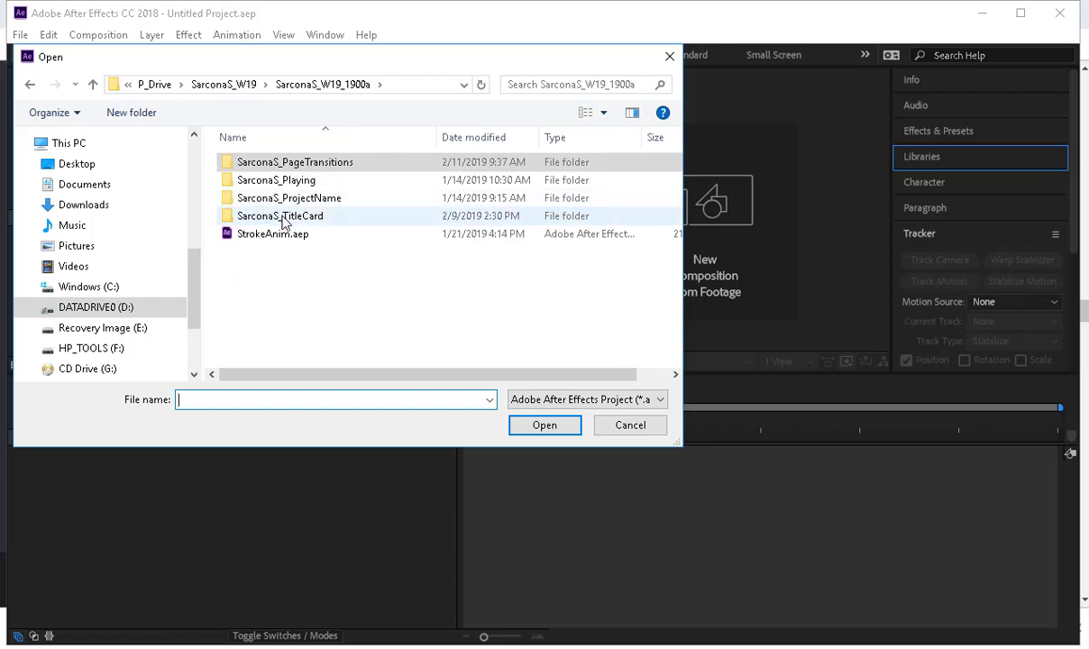
double_click(275, 216)
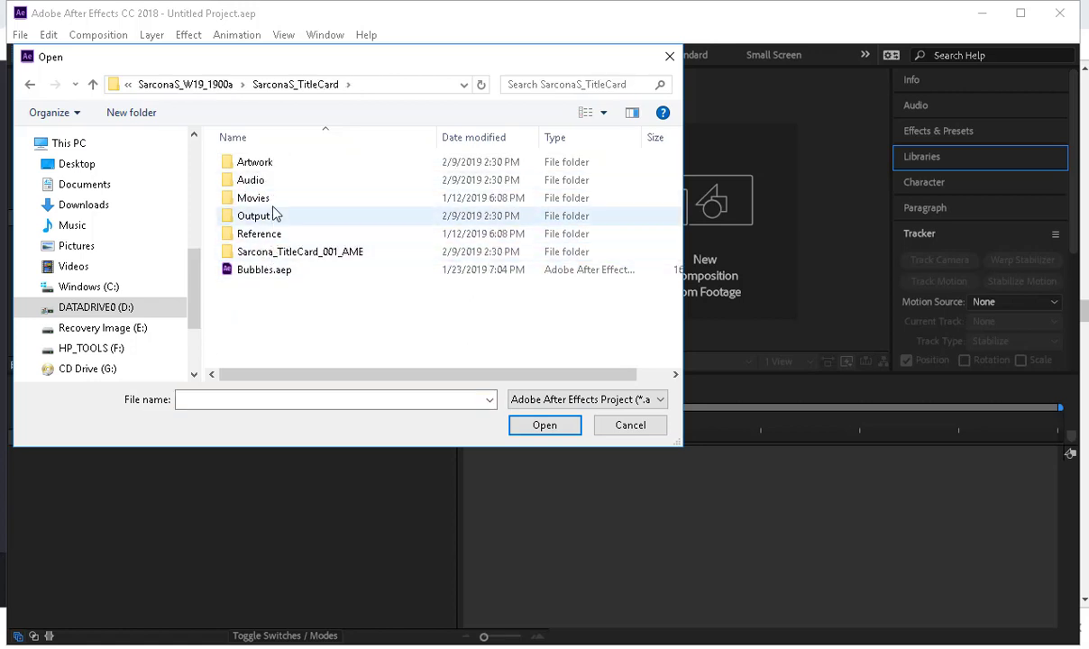
left_click(273, 275)
double_click(272, 274)
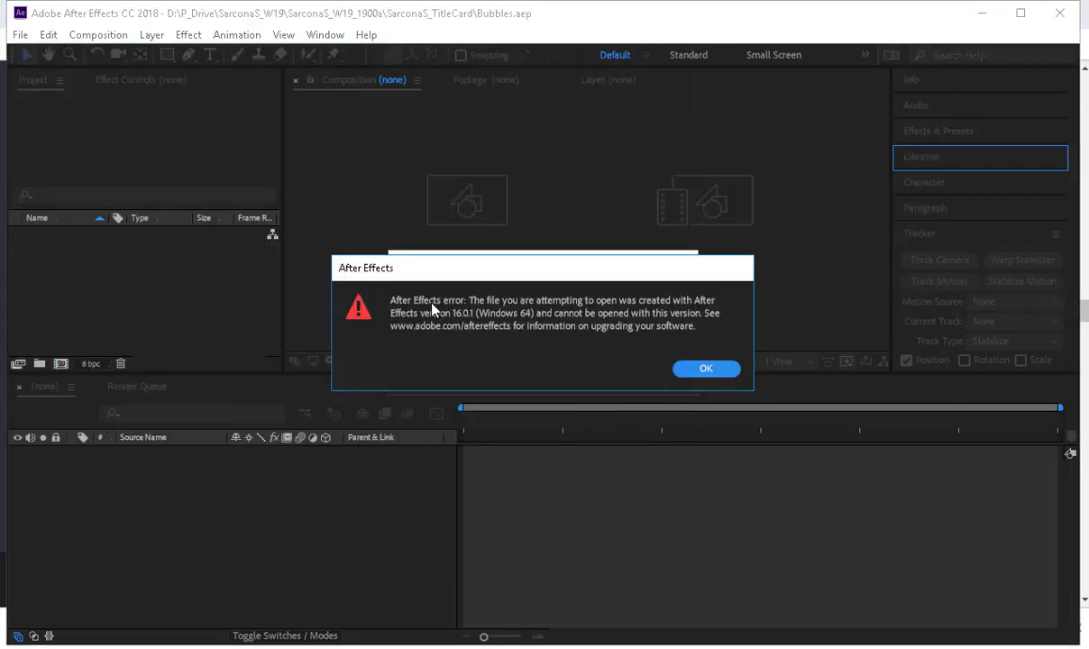
left_click(705, 370)
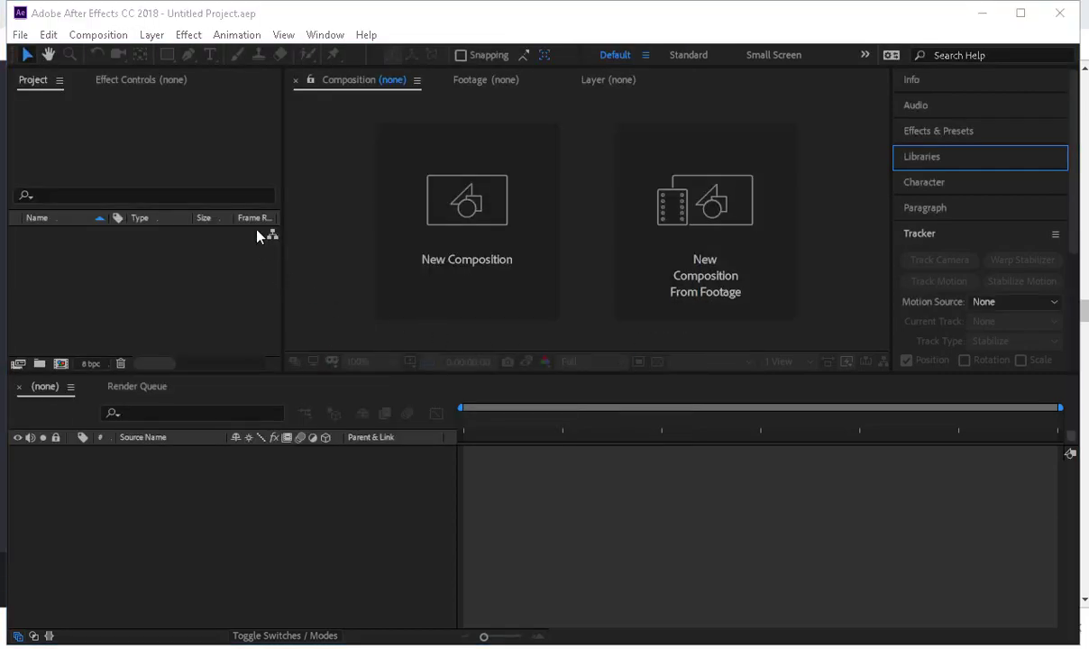
Open the Examples.aep project from the Sarcona_TitleCard folder inside Sarcona_W19_1900p.
key("ctrl+o")
left_click(225, 87)
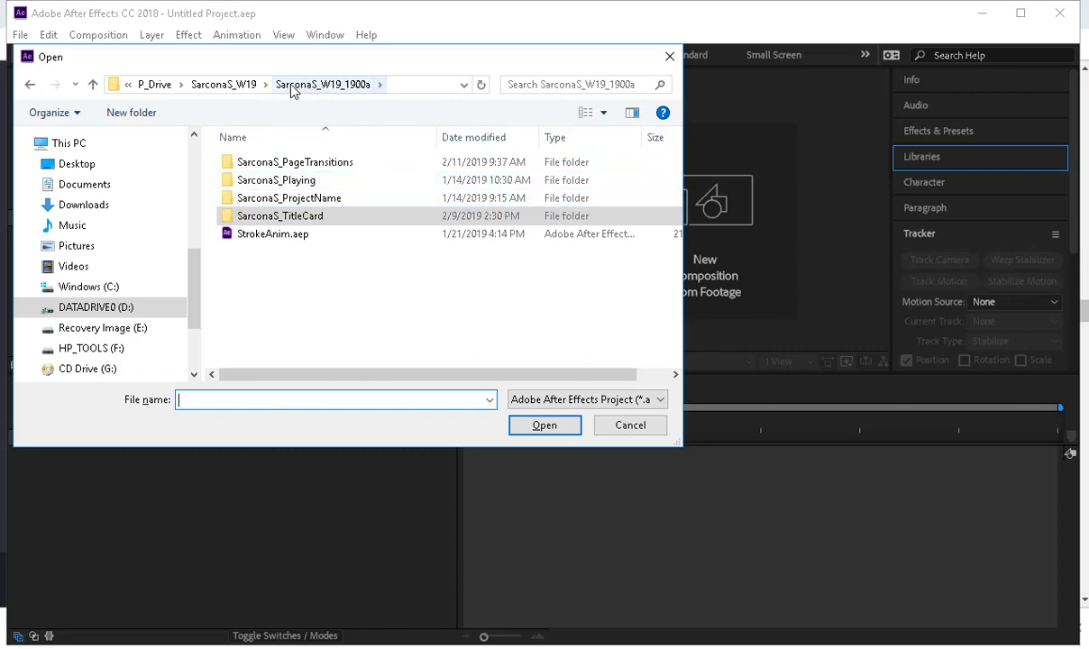
left_click(226, 85)
double_click(277, 162)
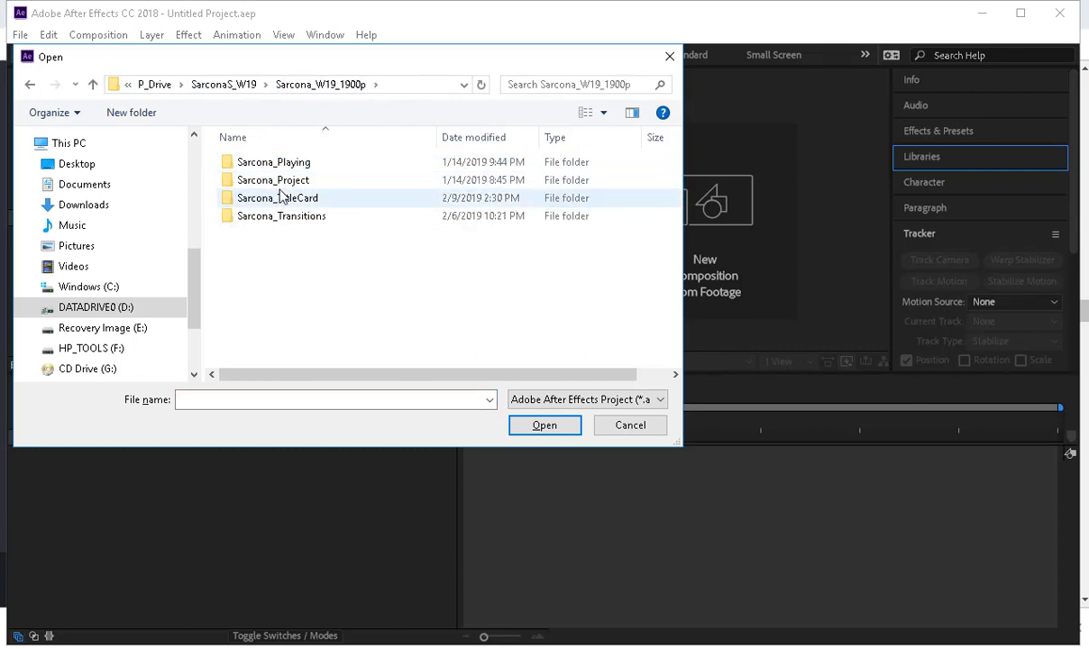
left_click(280, 199)
key("Return")
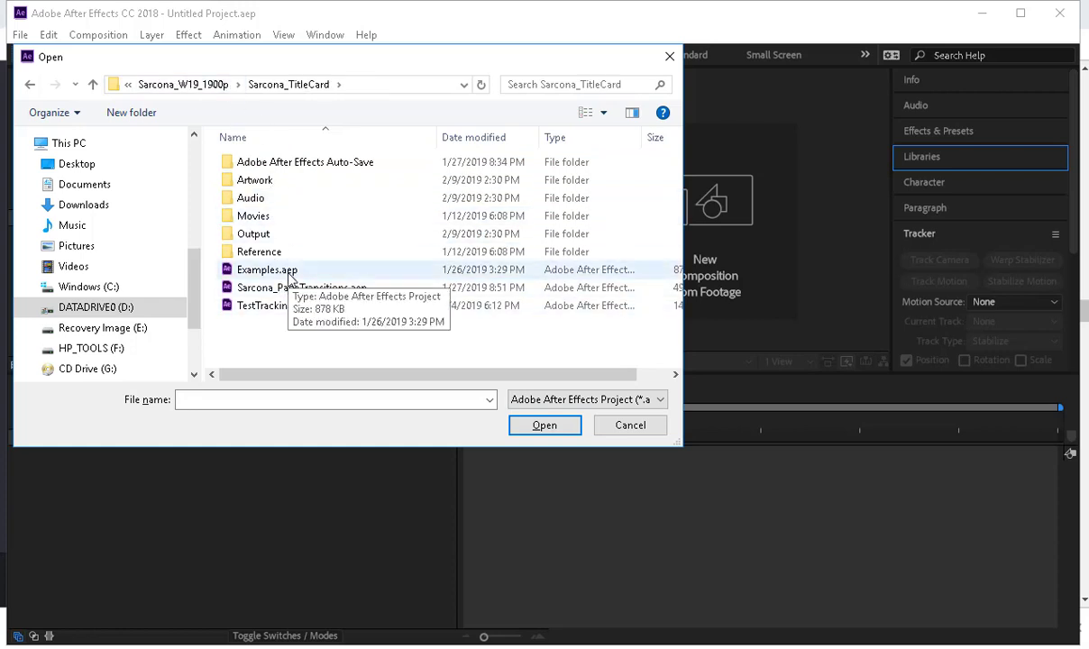
double_click(291, 273)
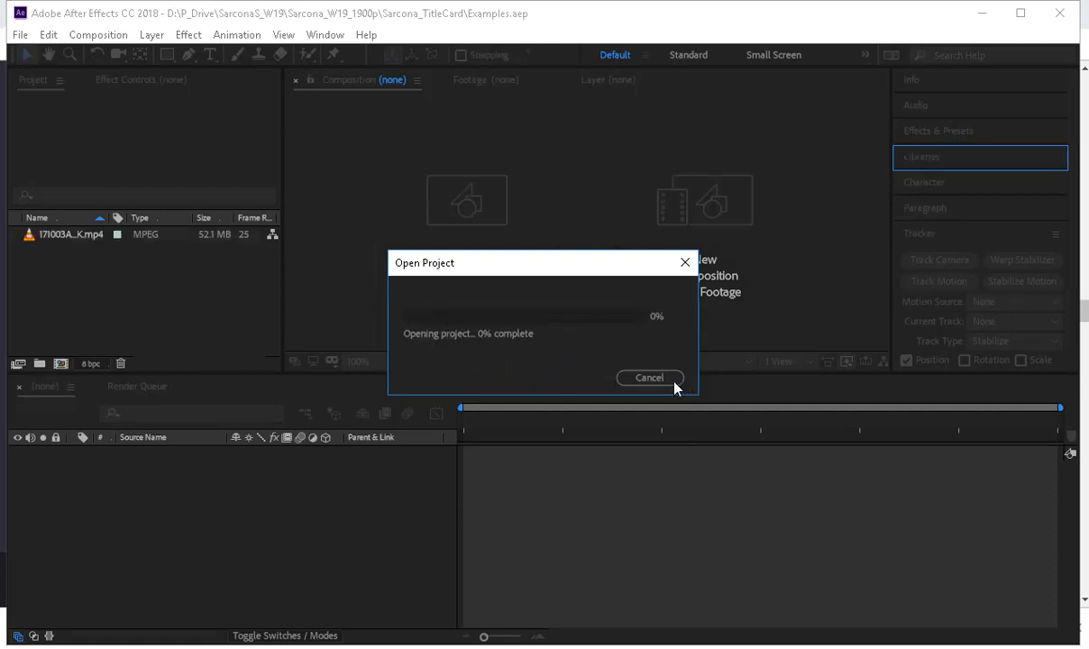
Switch to File Explorer, search the SarconaS_W19 folder for "title", and look through the results for a title card project.
mouse_move(396, 647)
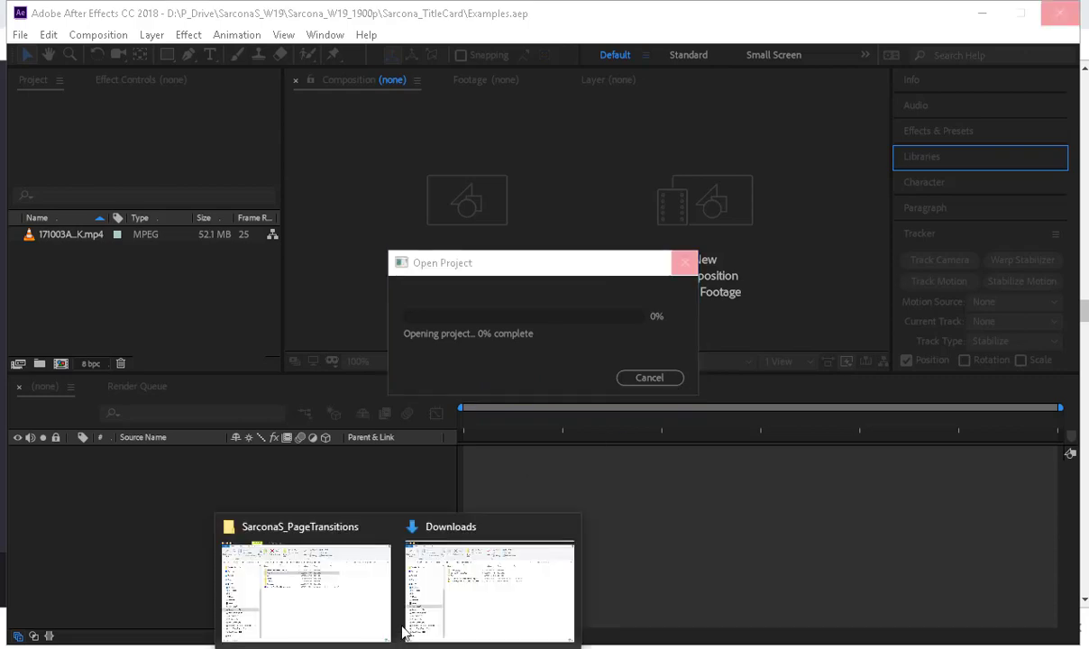
left_click(311, 586)
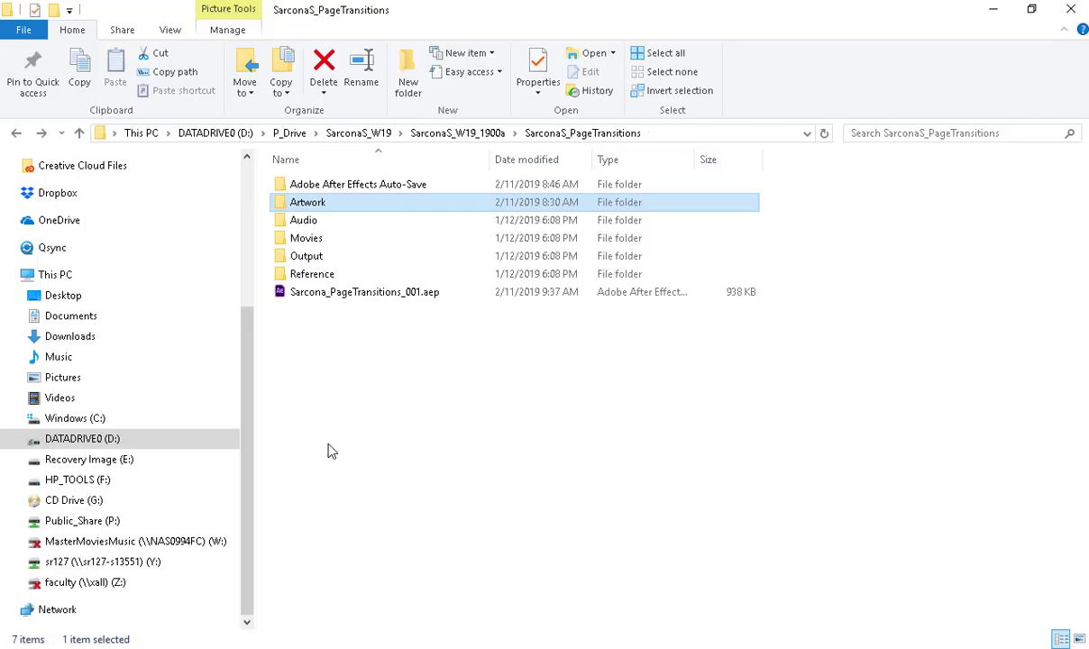
left_click(456, 135)
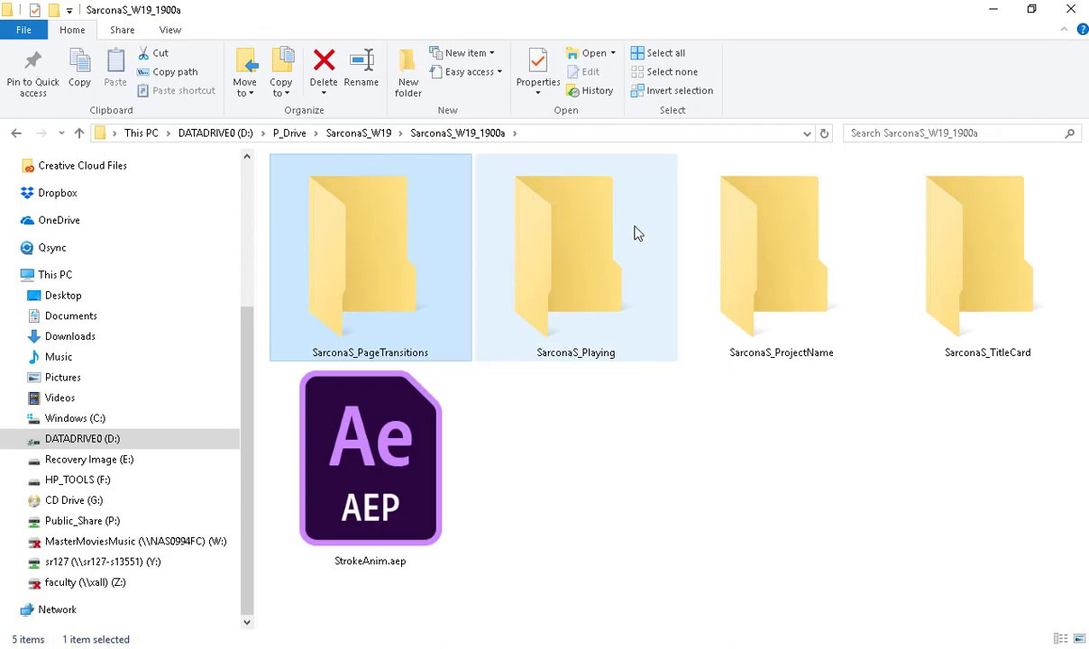
key("alt+Up")
key("ctrl+e")
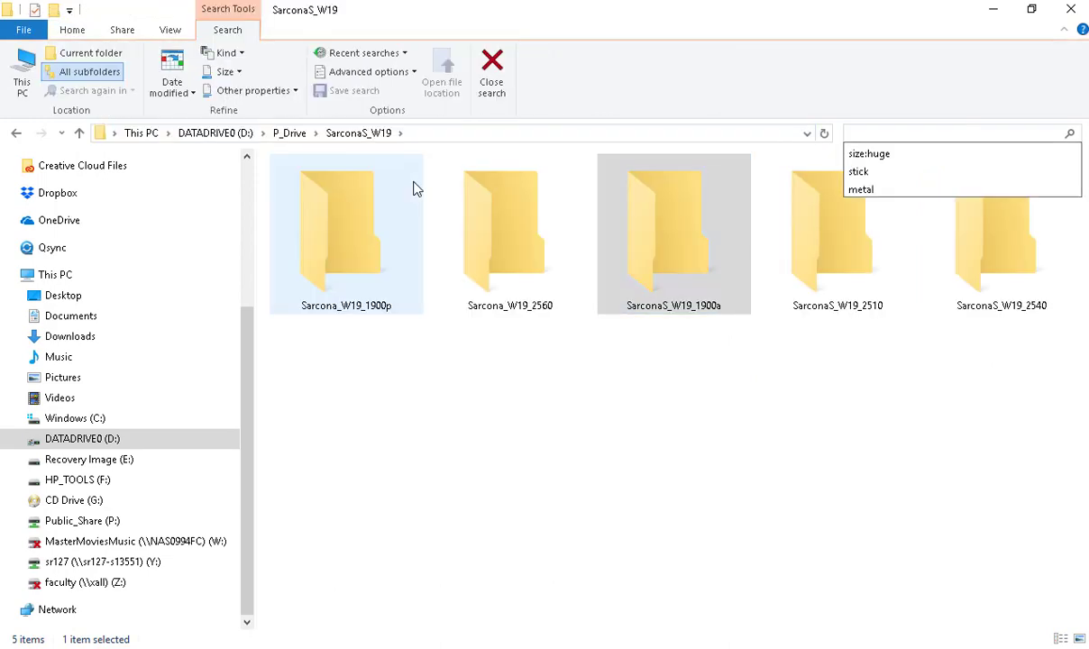
type("title")
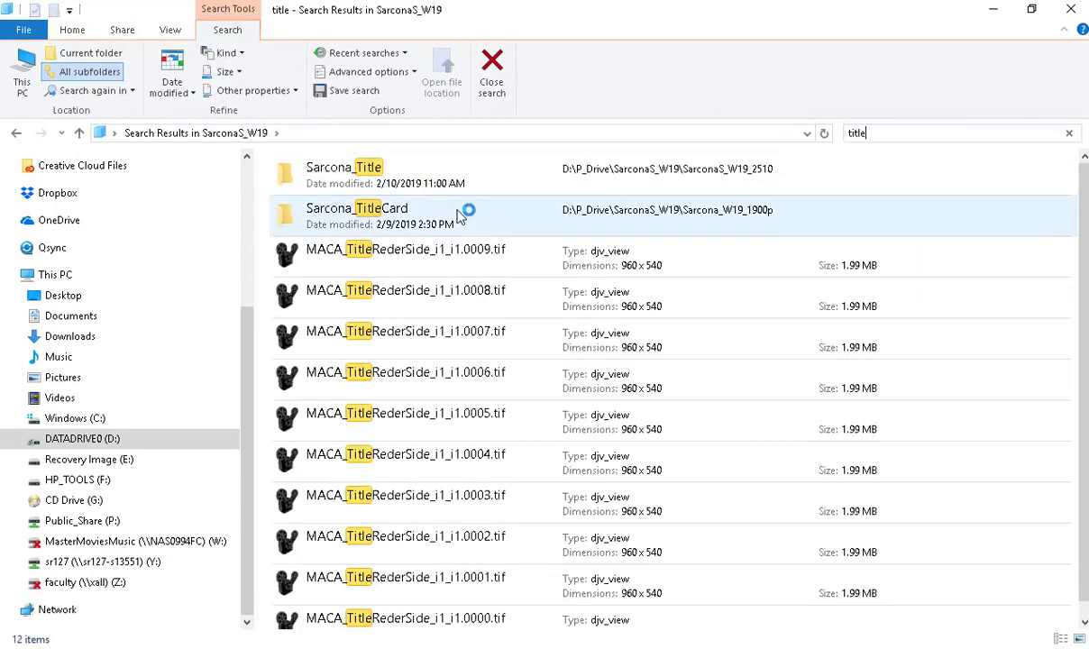
scroll(469, 306, "down", 10)
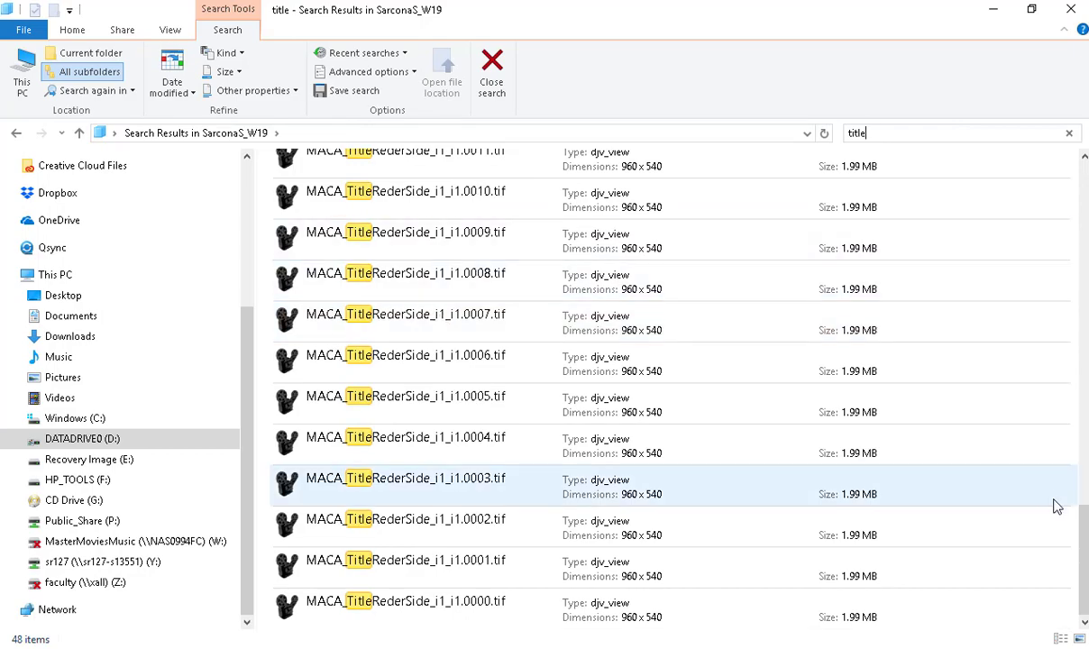
left_click_drag(1082, 510, 1080, 158)
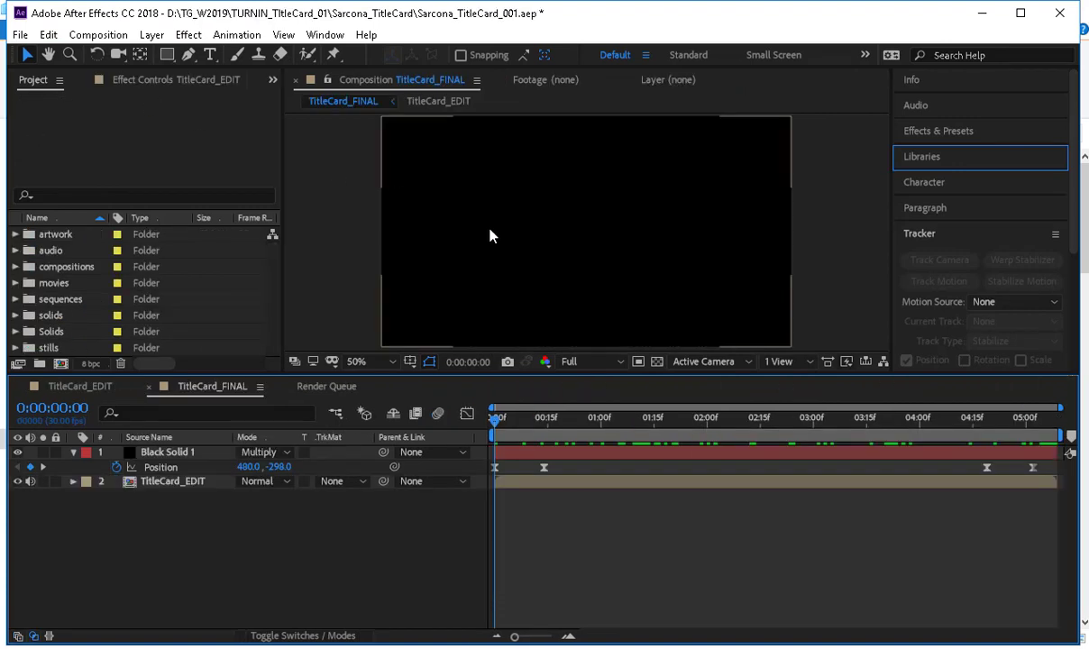
Expand the artwork and audio folders in the Sarcona_TitleCard_001.aep project to examine their contents.
left_click_drag(502, 423, 235, 357)
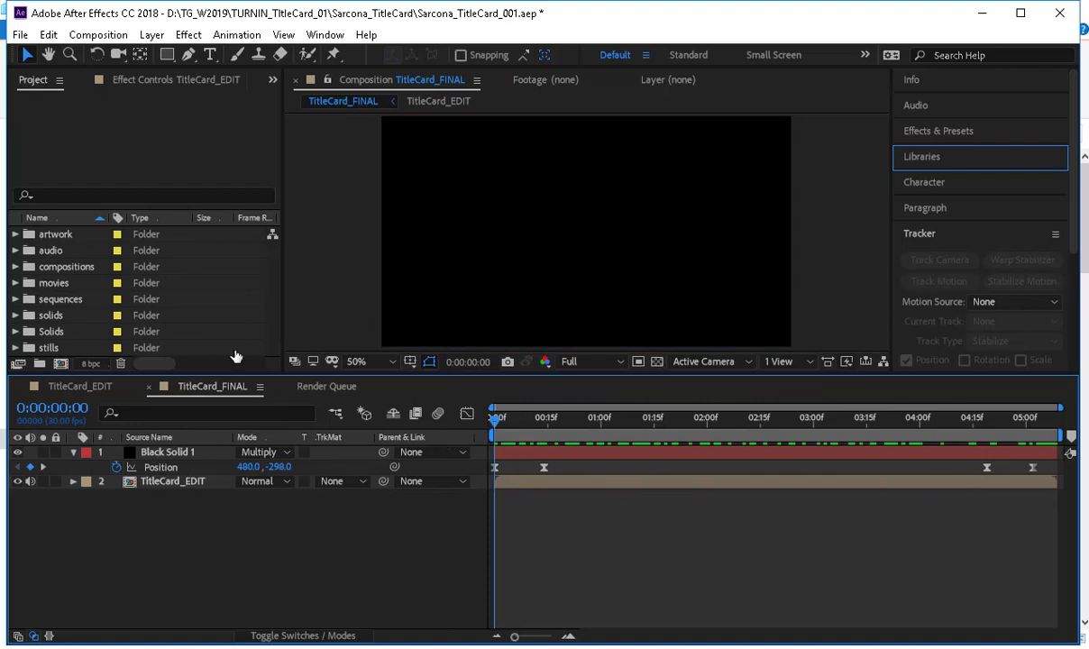
left_click(14, 234)
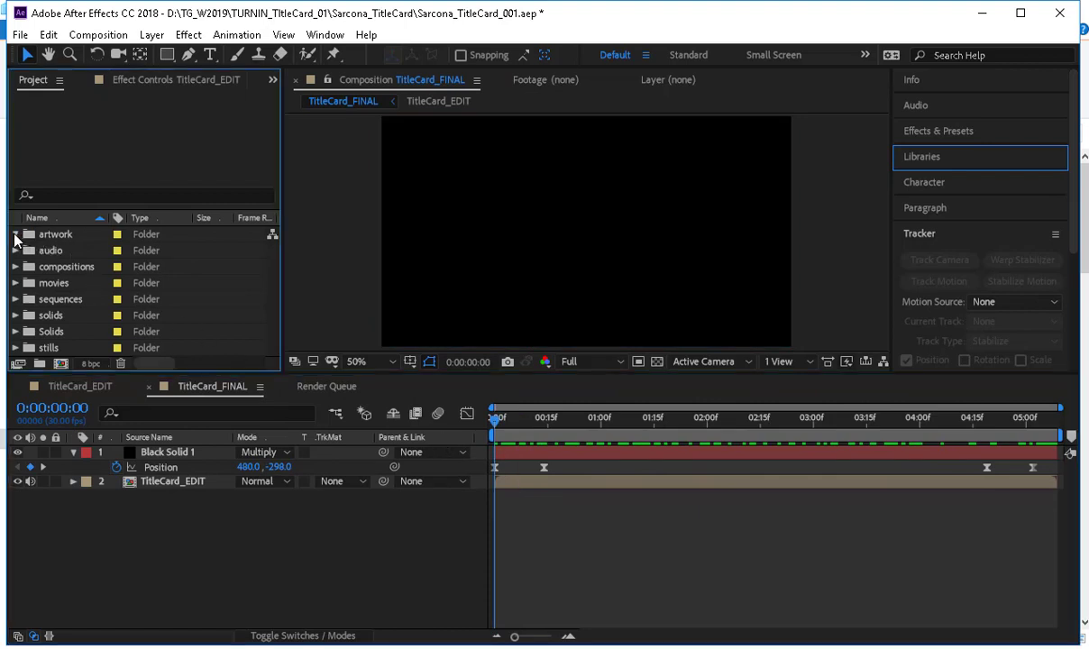
left_click(15, 251)
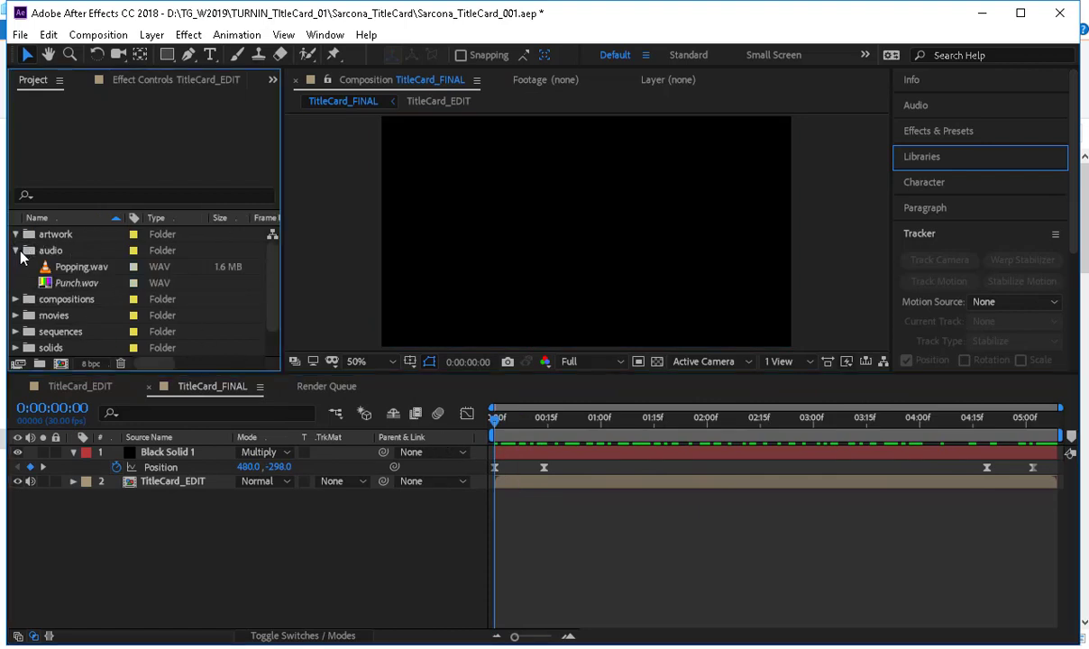
Delete the artwork and movies folders from the title card project.
left_click_drag(26, 253, 50, 245)
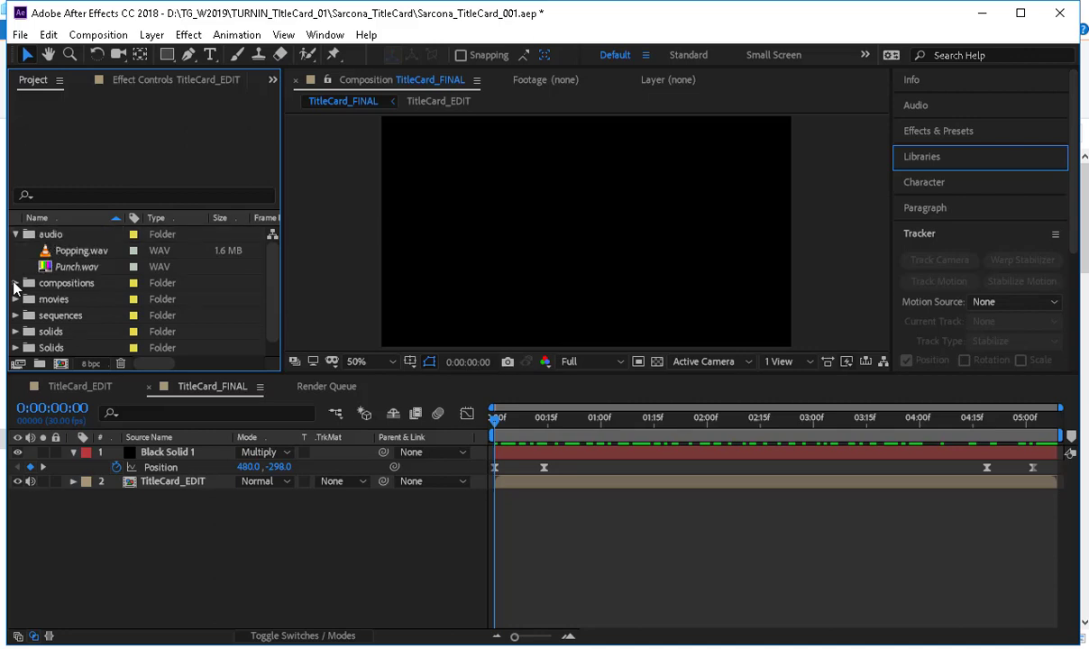
left_click(16, 283)
left_click(15, 284)
left_click(47, 300)
key("Delete")
Delete the sequences folder and the lowercase solids folder from the project.
left_click(17, 300)
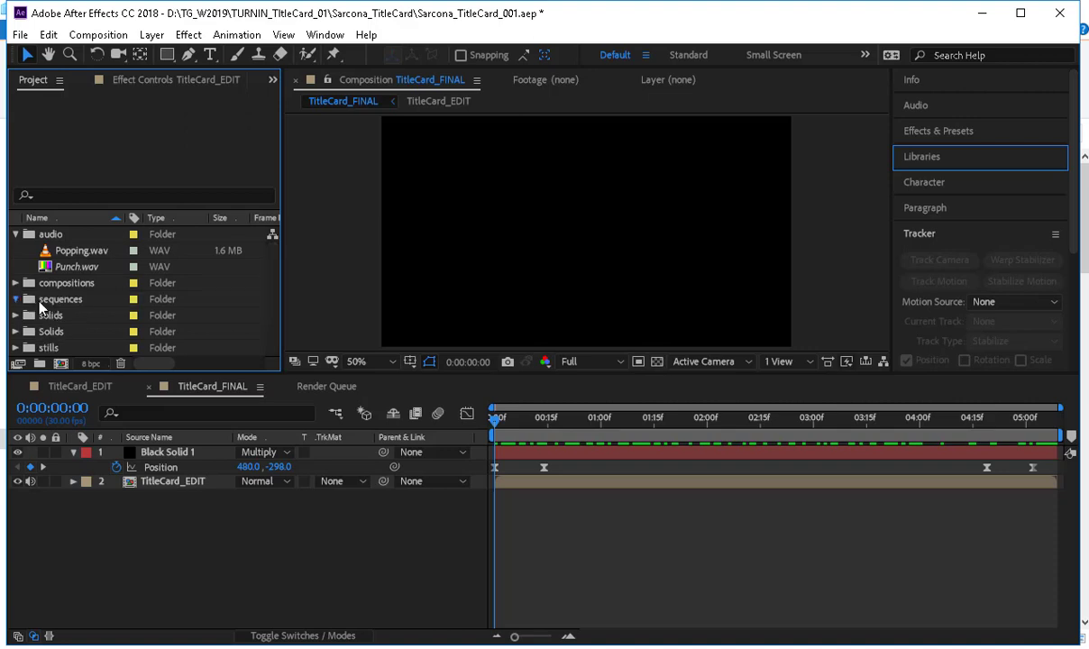
left_click(39, 302)
key("Delete")
left_click(41, 307)
key("Delete")
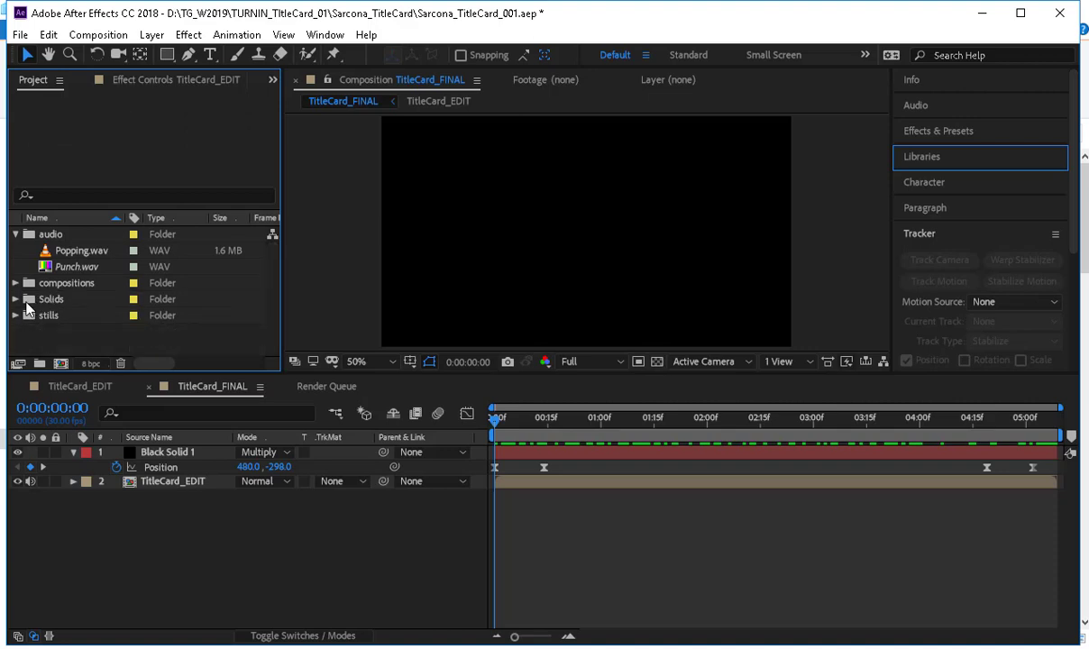
Check the contents of the Solids folder and delete the stills folder from the project.
double_click(41, 303)
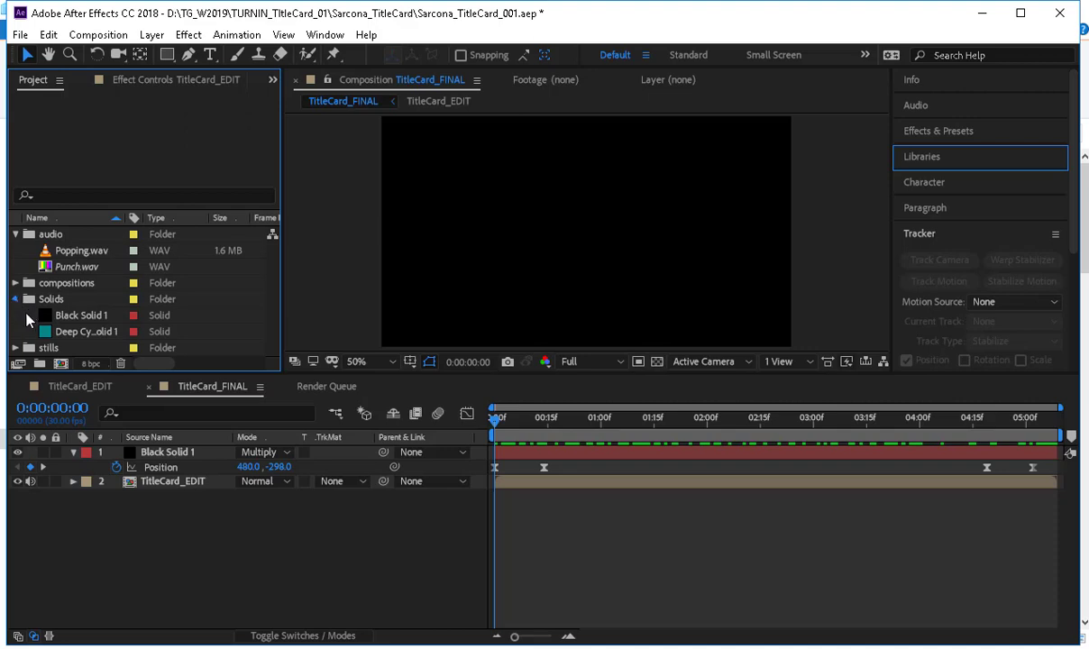
left_click(16, 299)
left_click(16, 316)
left_click(50, 318)
key("Delete")
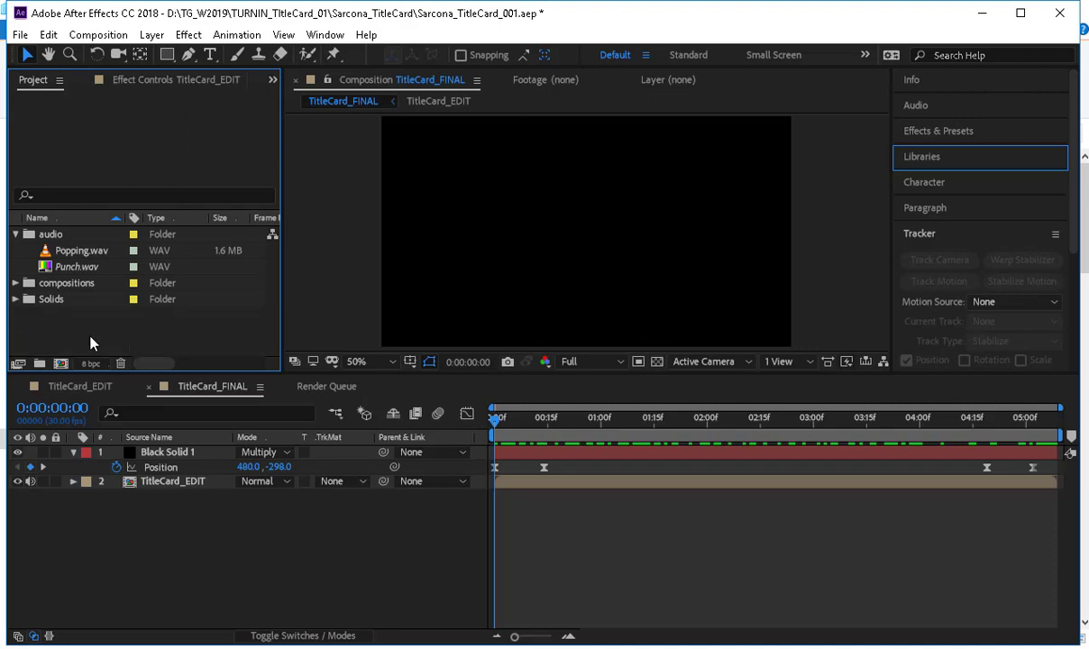
Try to replace the missing Punch.wav footage with a file from the Audio folder of SarconaS_TitleCard in SarconaS_W19_1900a.
left_click(77, 271)
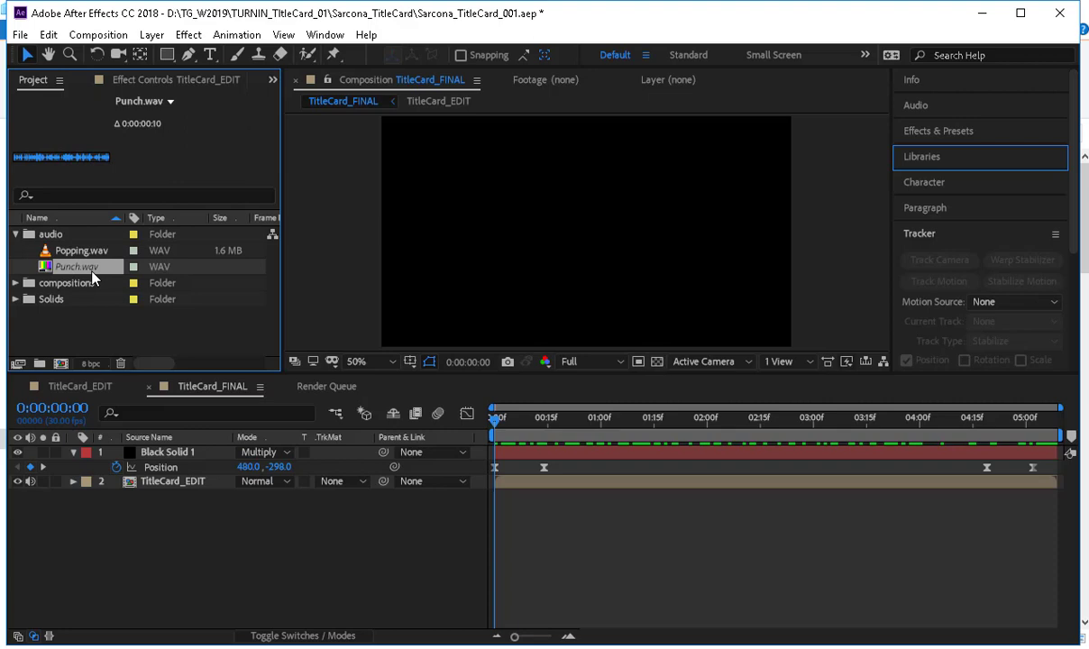
right_click(93, 274)
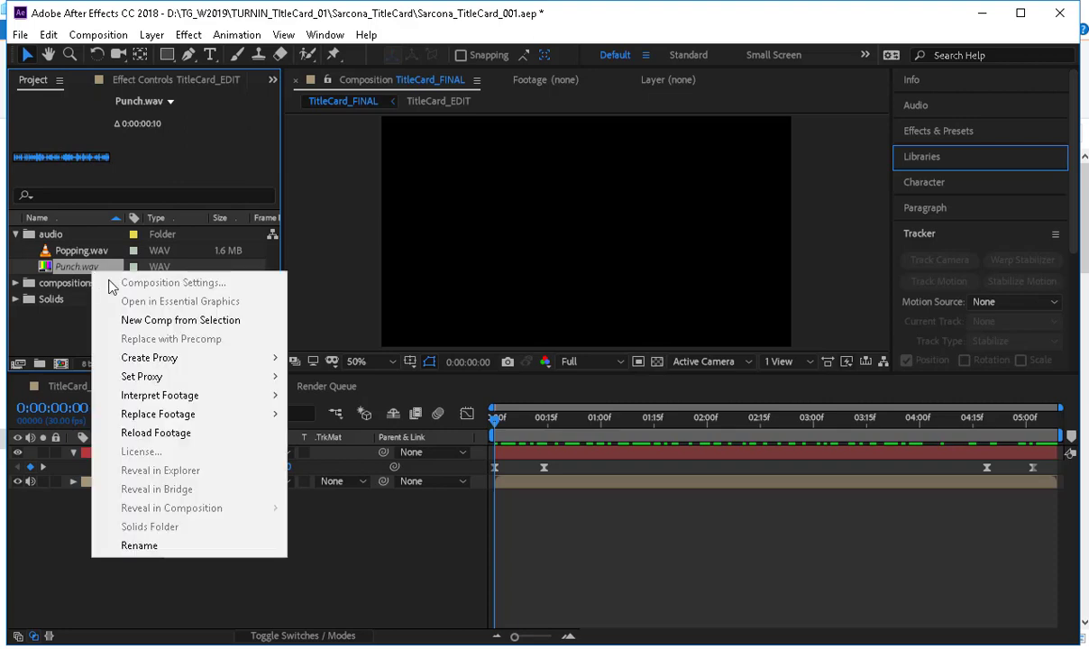
mouse_move(202, 417)
left_click(319, 414)
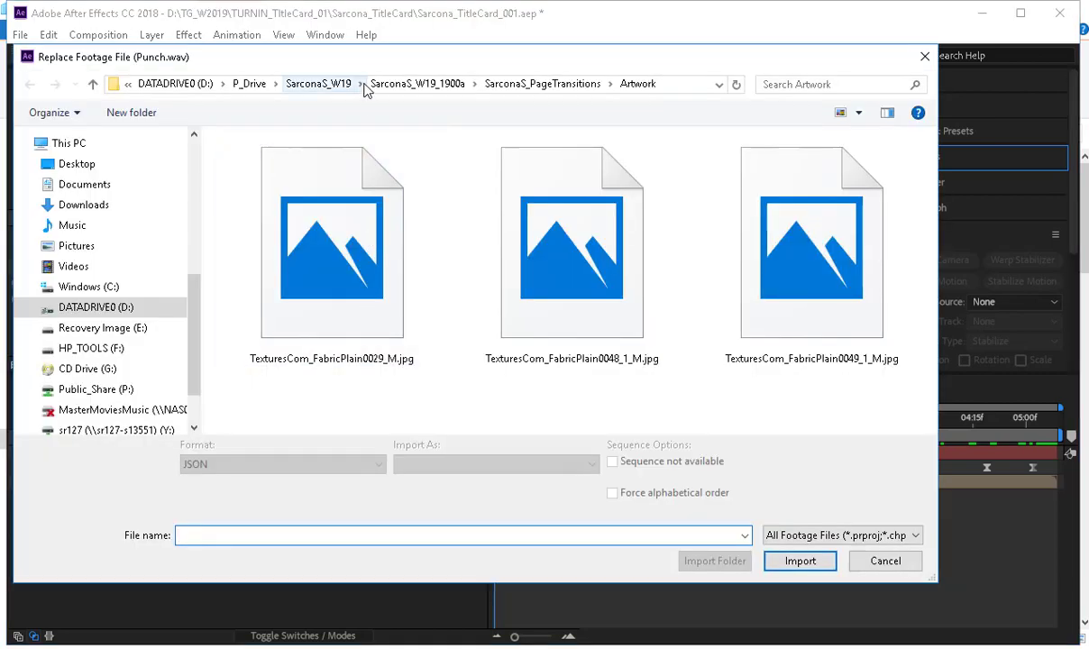
left_click(417, 83)
double_click(297, 216)
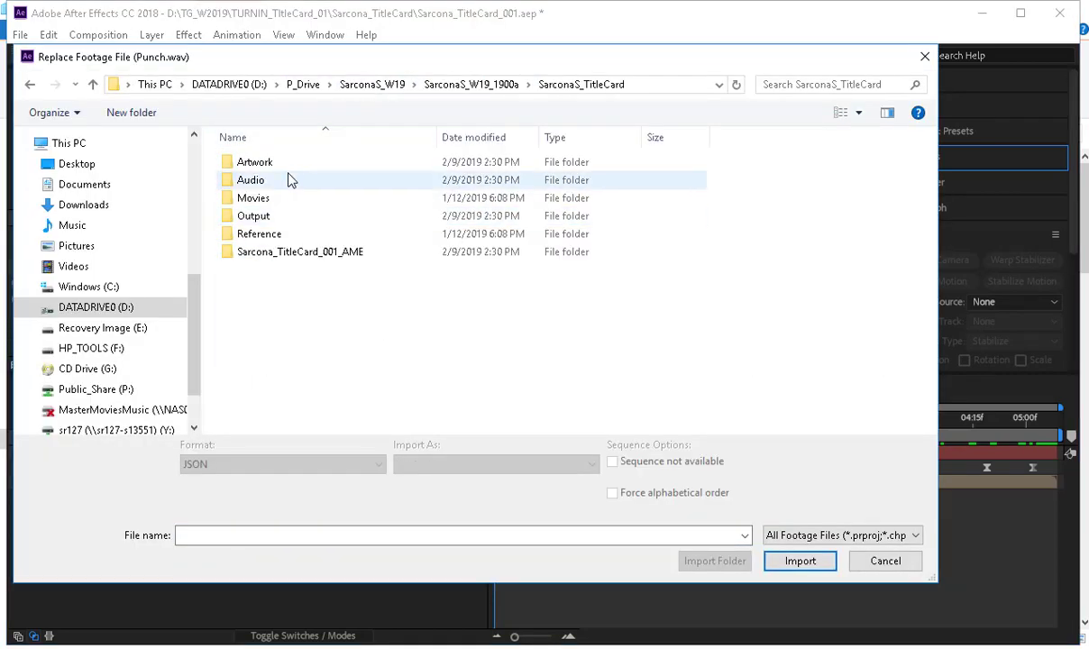
double_click(290, 180)
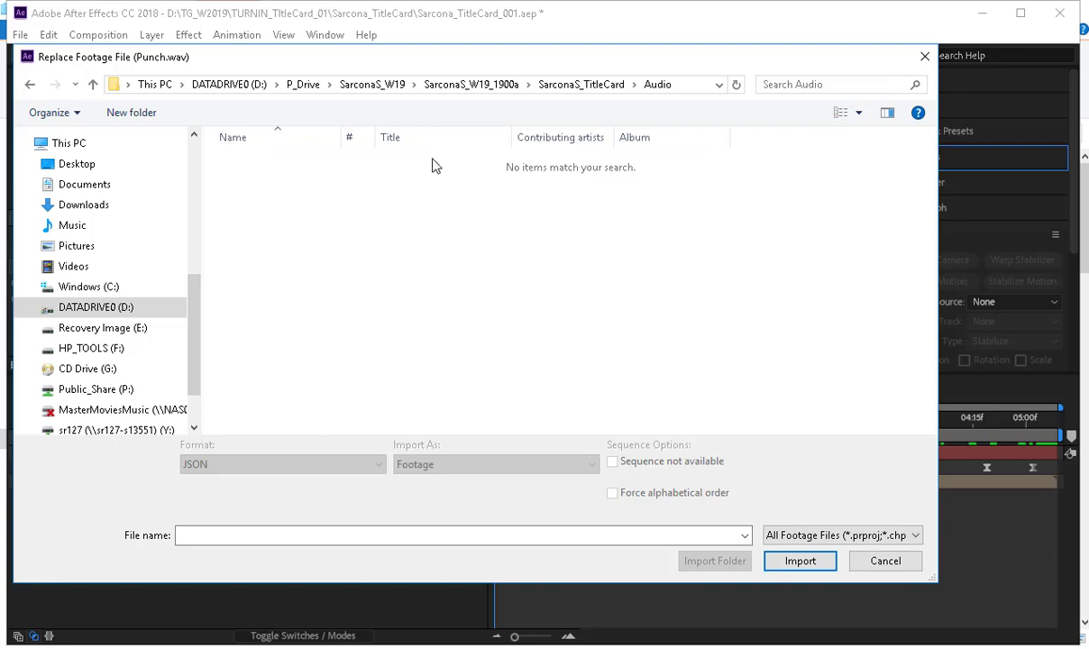
Look for Punch.wav in the Audio folder of Sarcona_TitleCard inside Sarcona_W19_1900p.
key("alt+Left")
key("alt+Left")
left_click(380, 92)
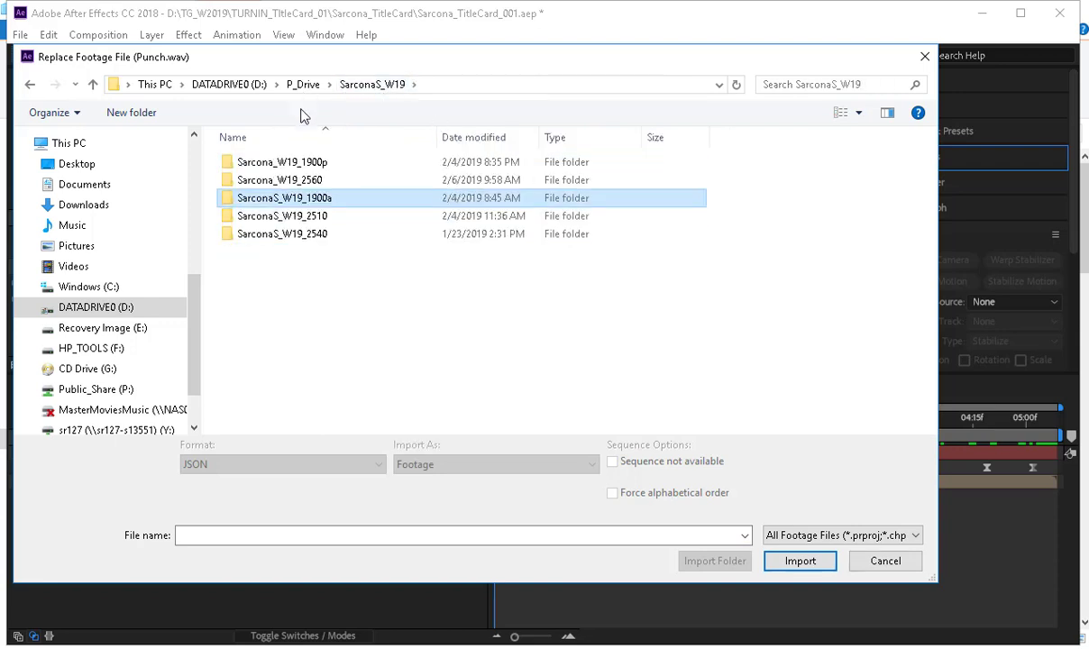
double_click(302, 162)
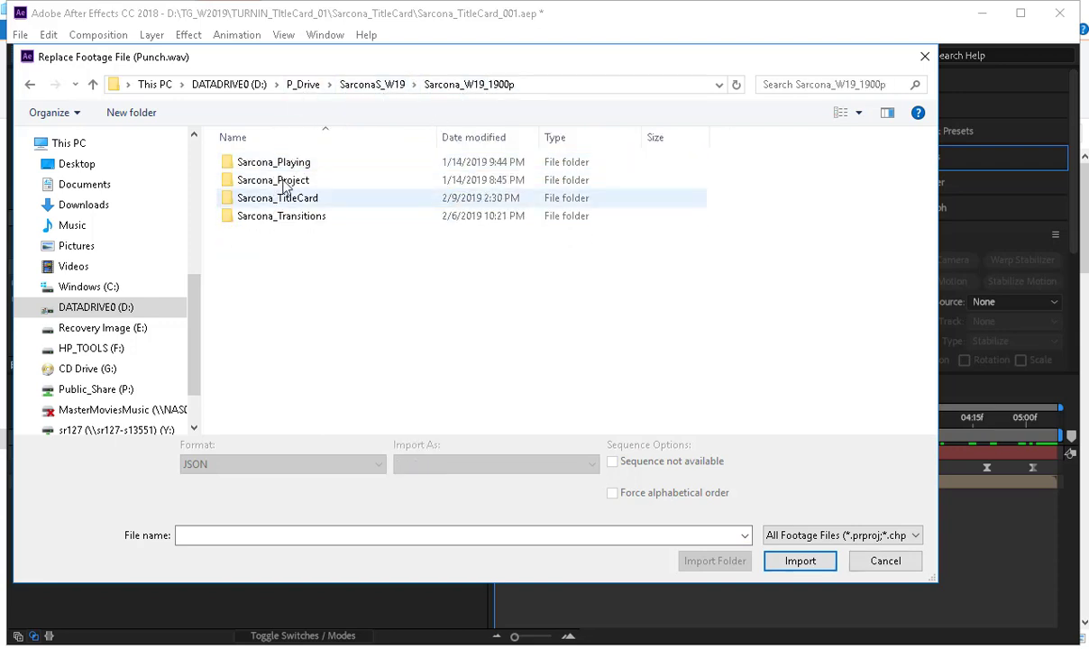
double_click(286, 201)
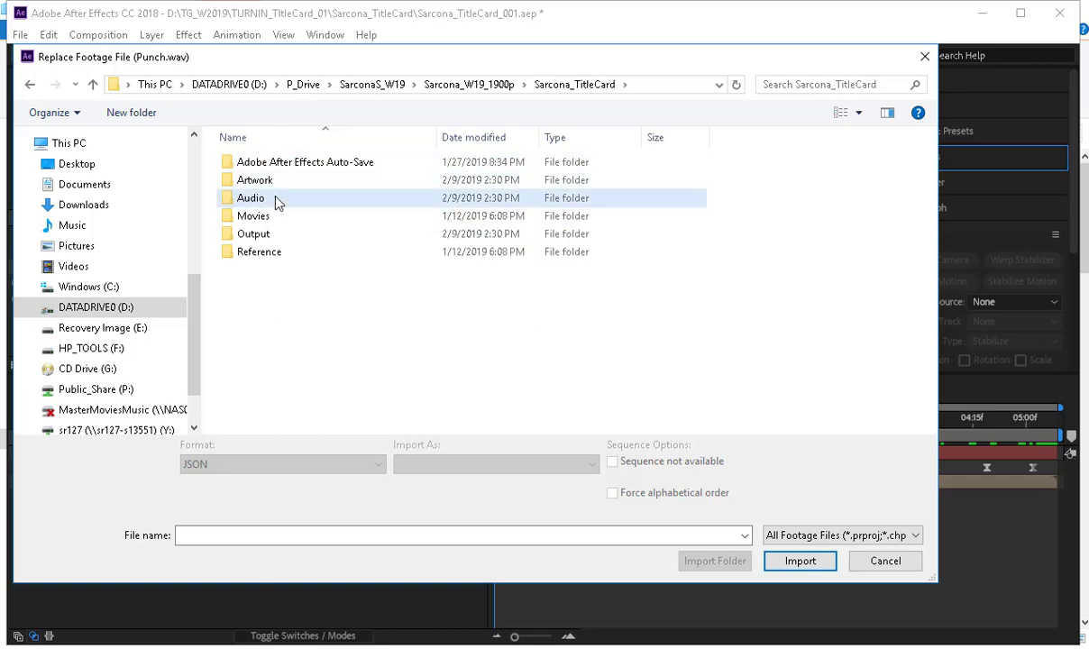
double_click(275, 200)
Look for Punch.wav in the Audio folder of TG_W2019\TURNIN_TitleCard_01\Sarcona_TitleCard, and abandon the footage replacement.
left_click(302, 86)
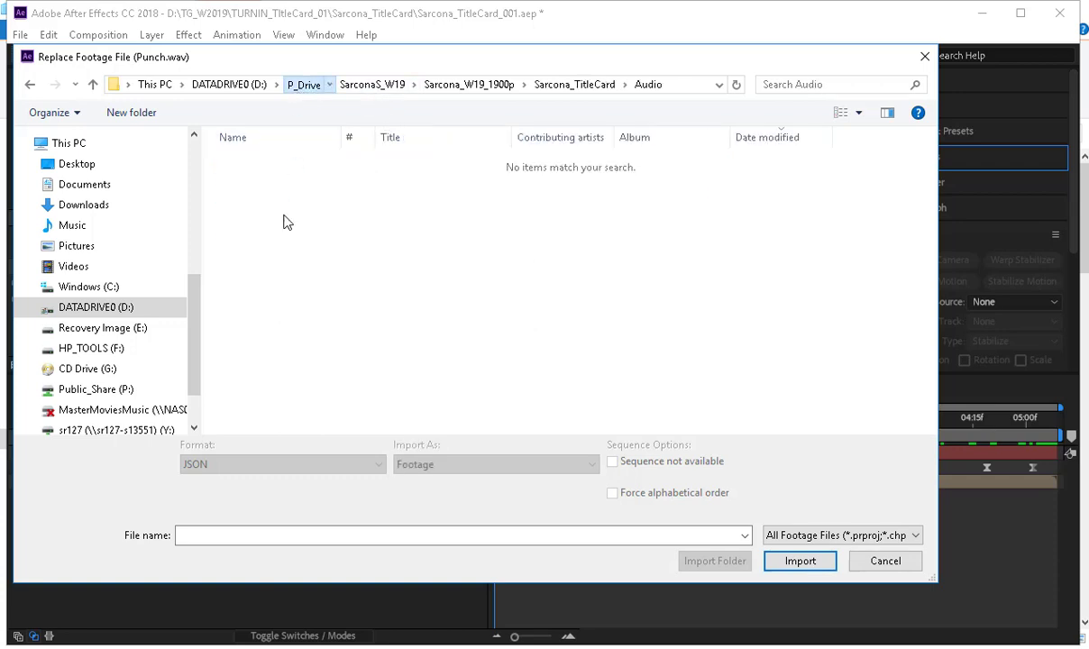
left_click(250, 86)
scroll(287, 330, "down", 2)
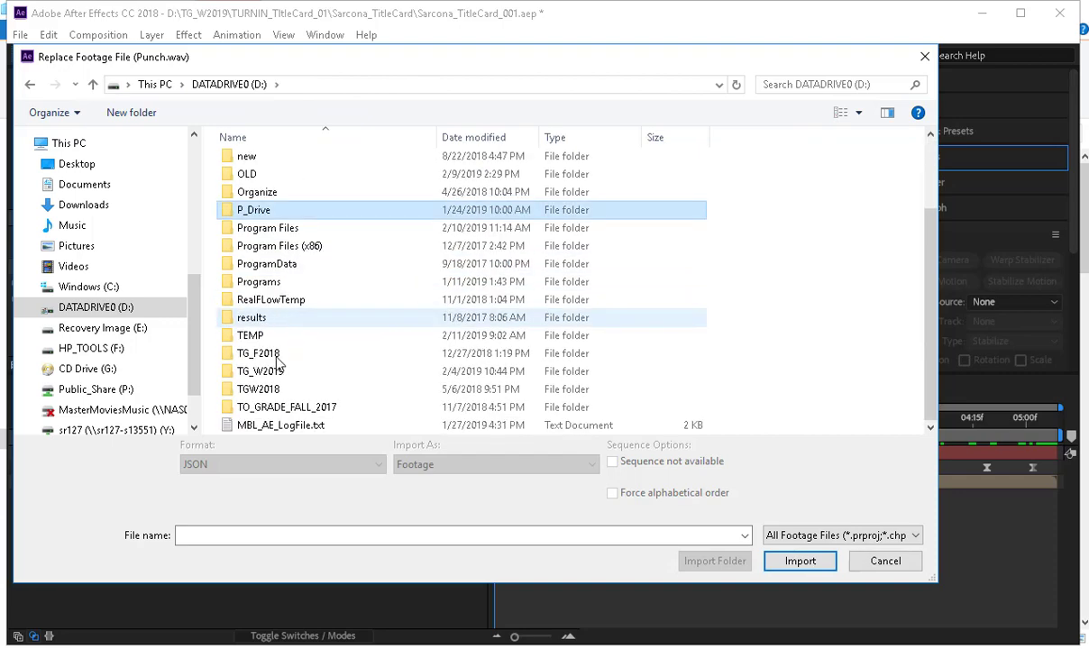
left_click(279, 375)
double_click(279, 375)
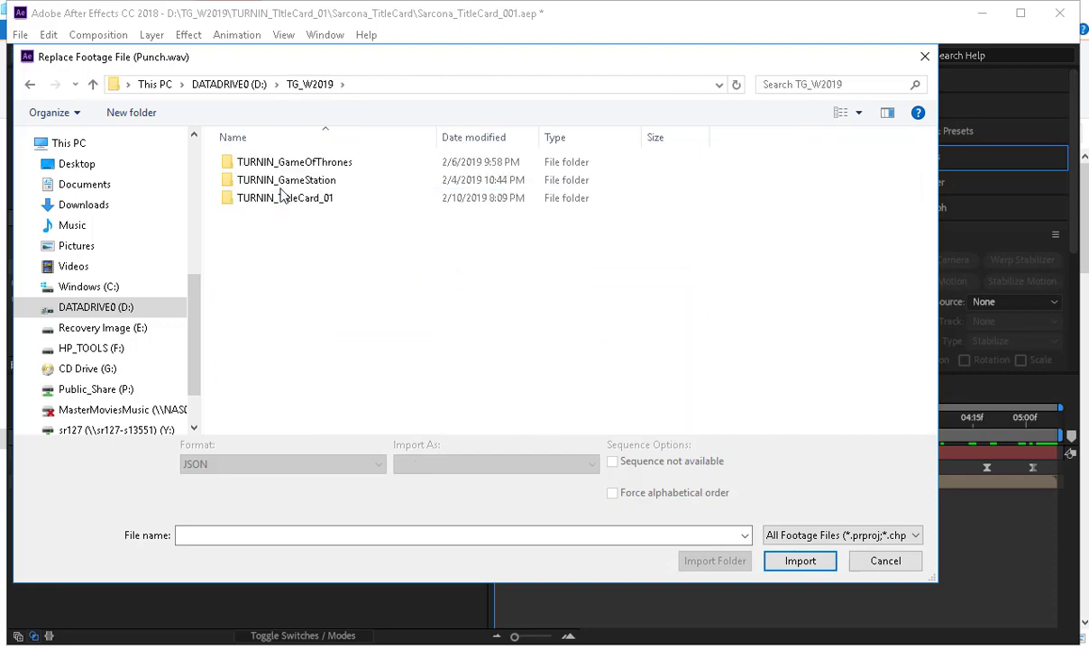
double_click(272, 196)
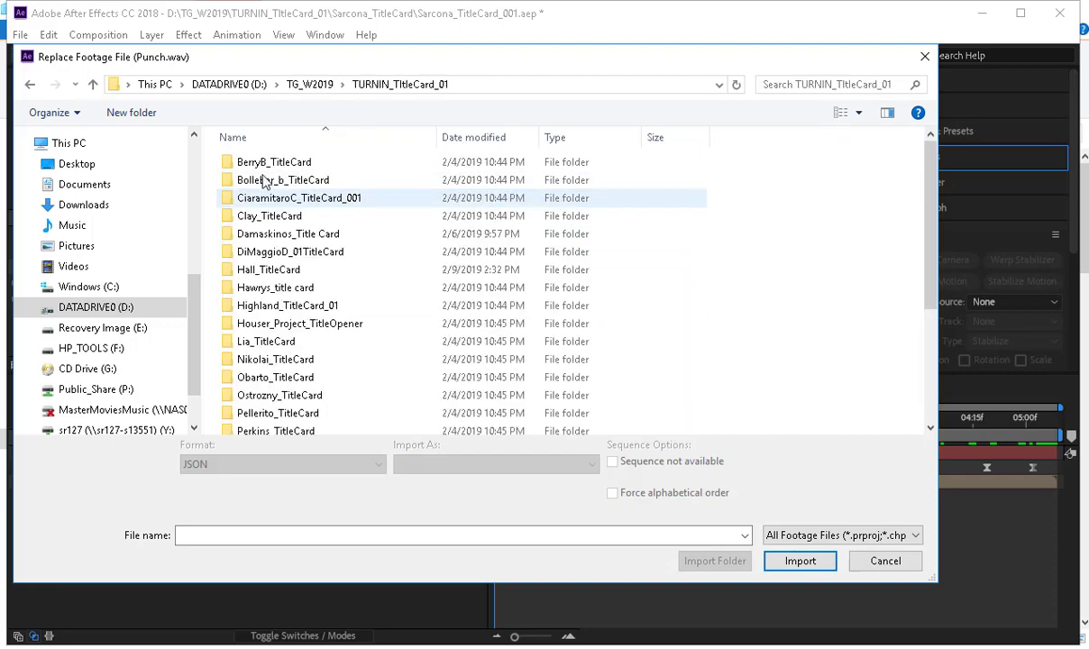
scroll(243, 414, "down", 1)
double_click(248, 425)
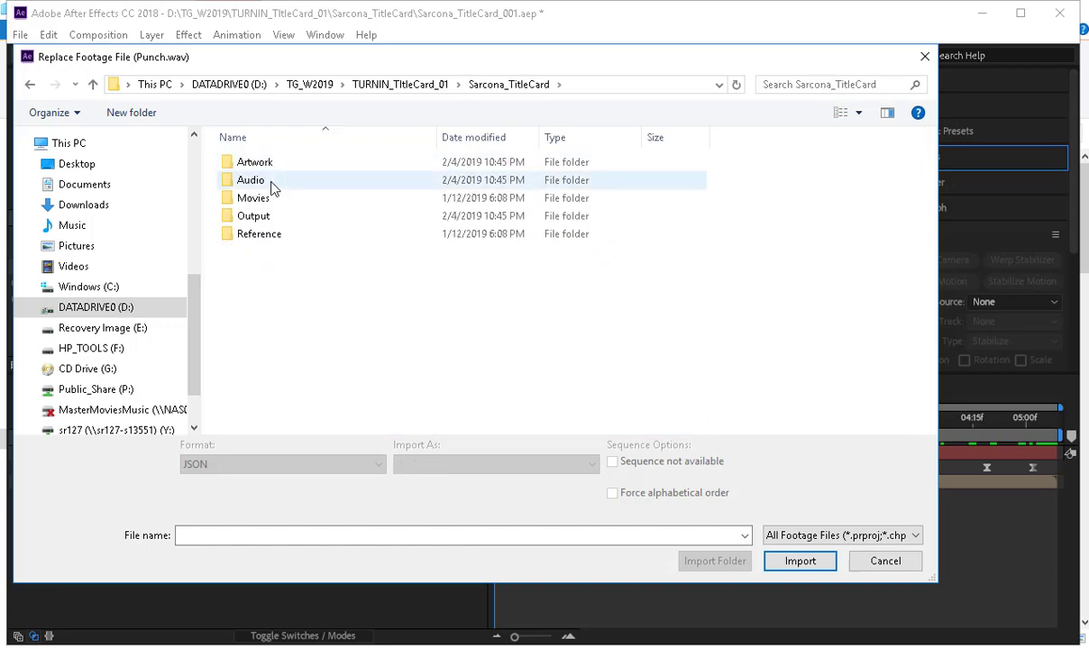
double_click(246, 180)
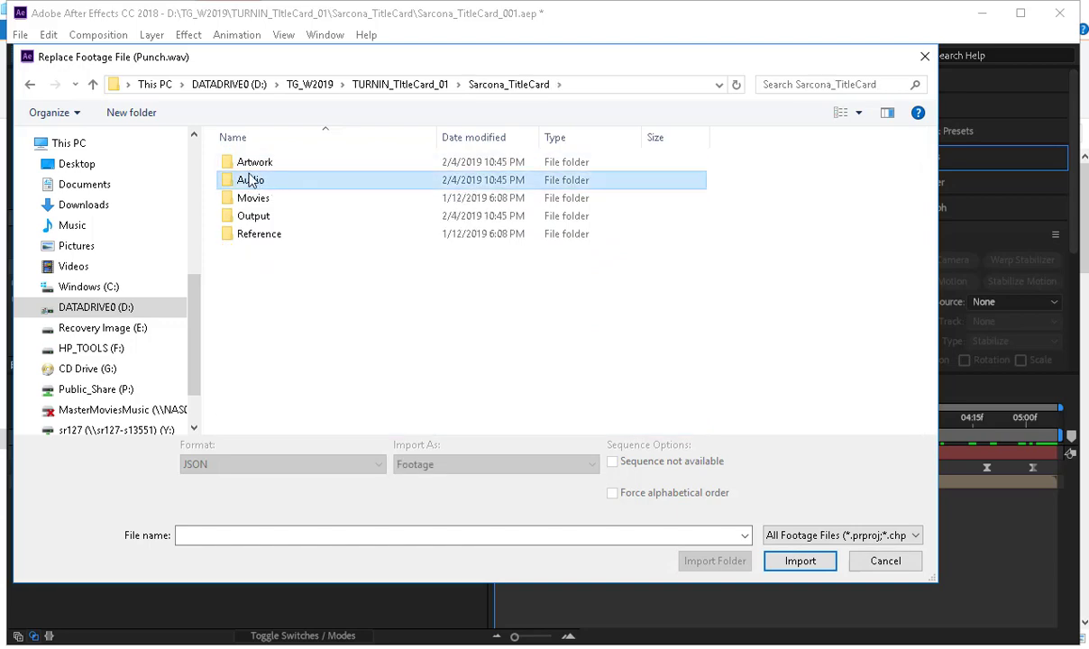
left_click(870, 554)
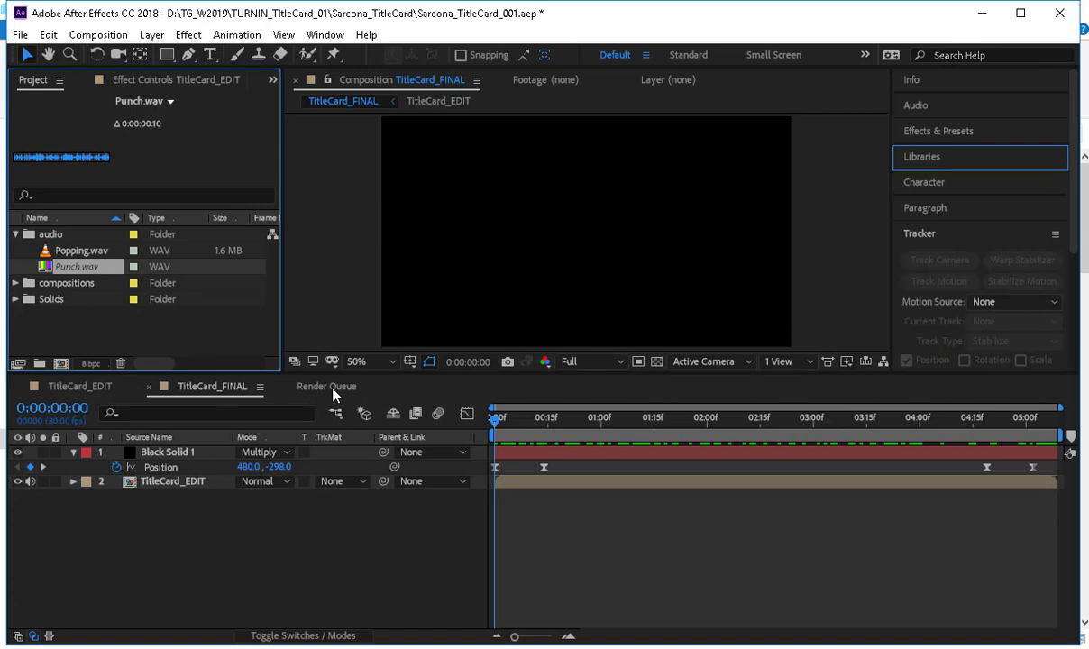
Show the TitleCard_EDIT composition, delete the missing Punch.wav from the audio folder, and check the usage of Popping.wav.
left_click(80, 386)
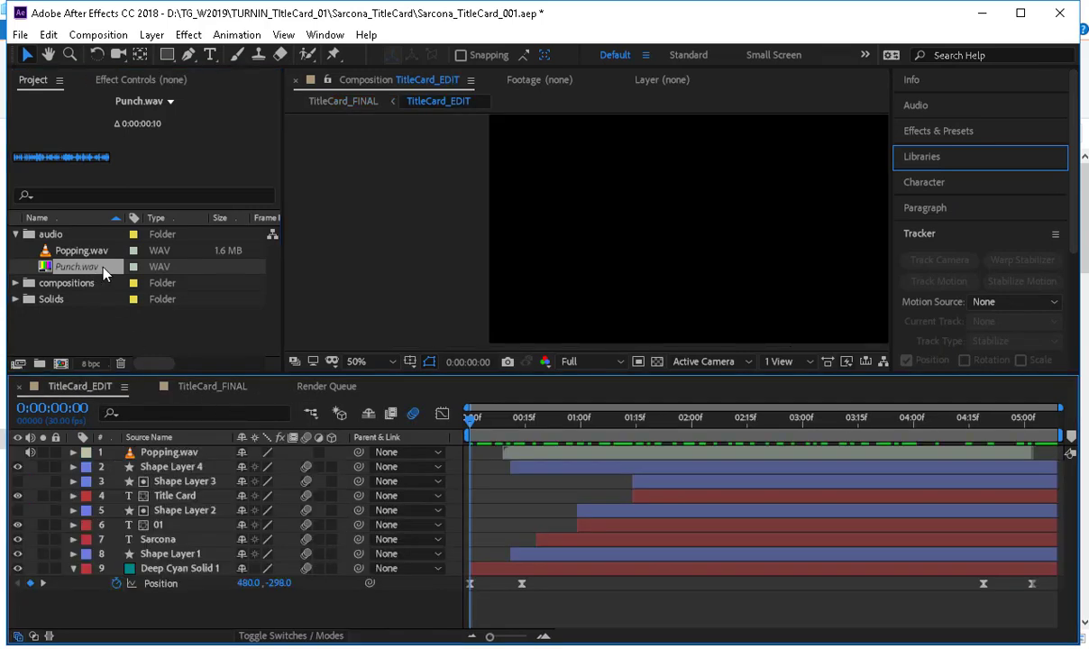
left_click(103, 269)
key("Delete")
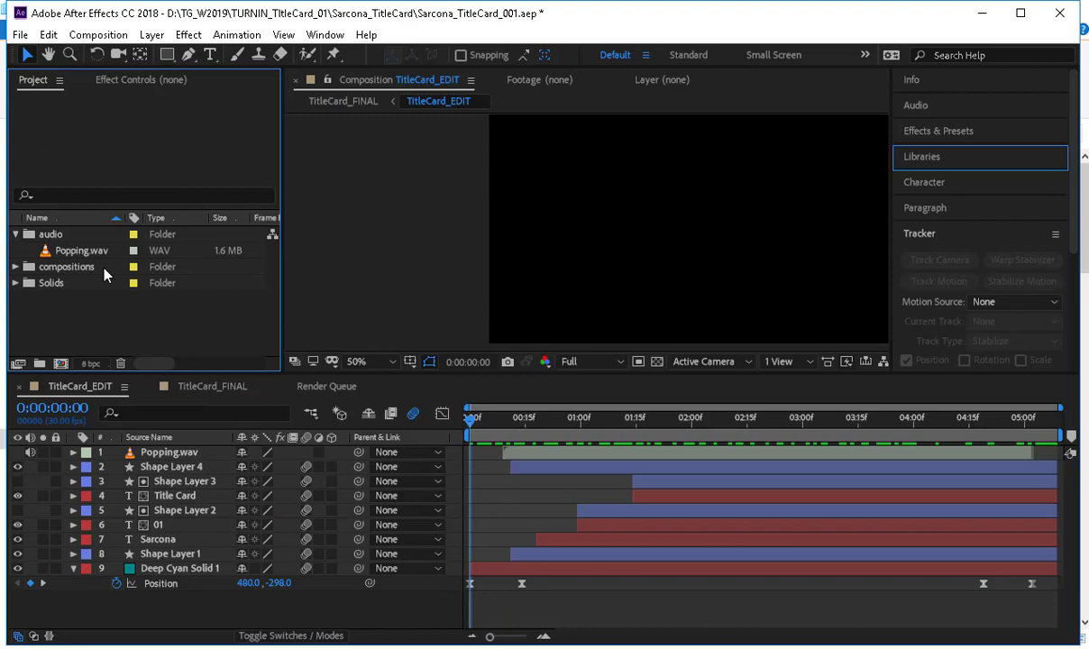
left_click(79, 253)
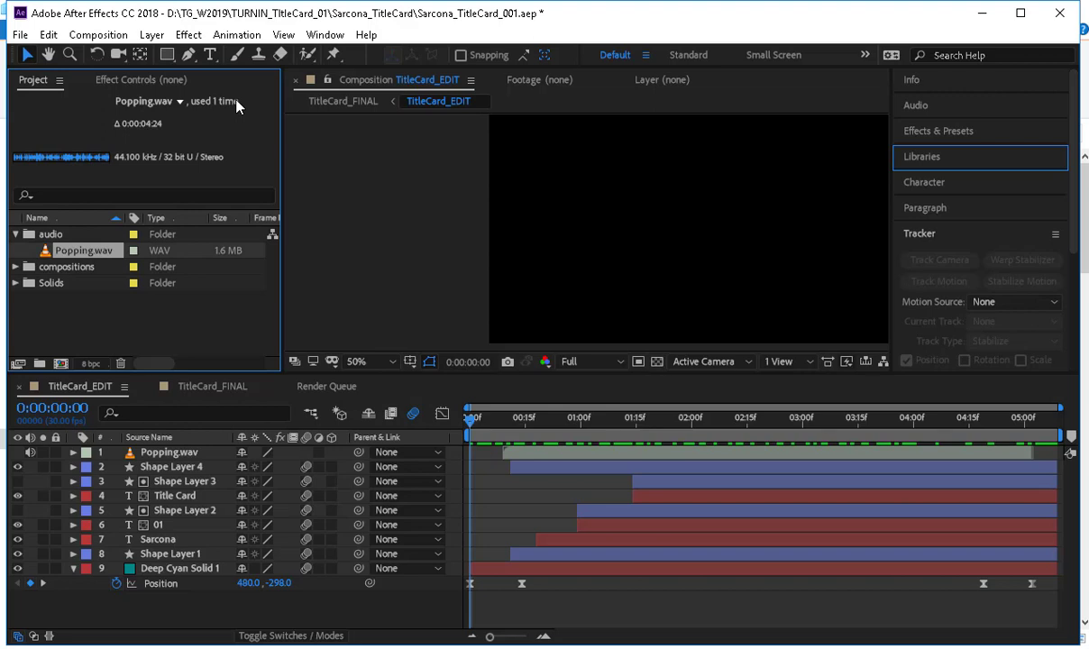
left_click(16, 235)
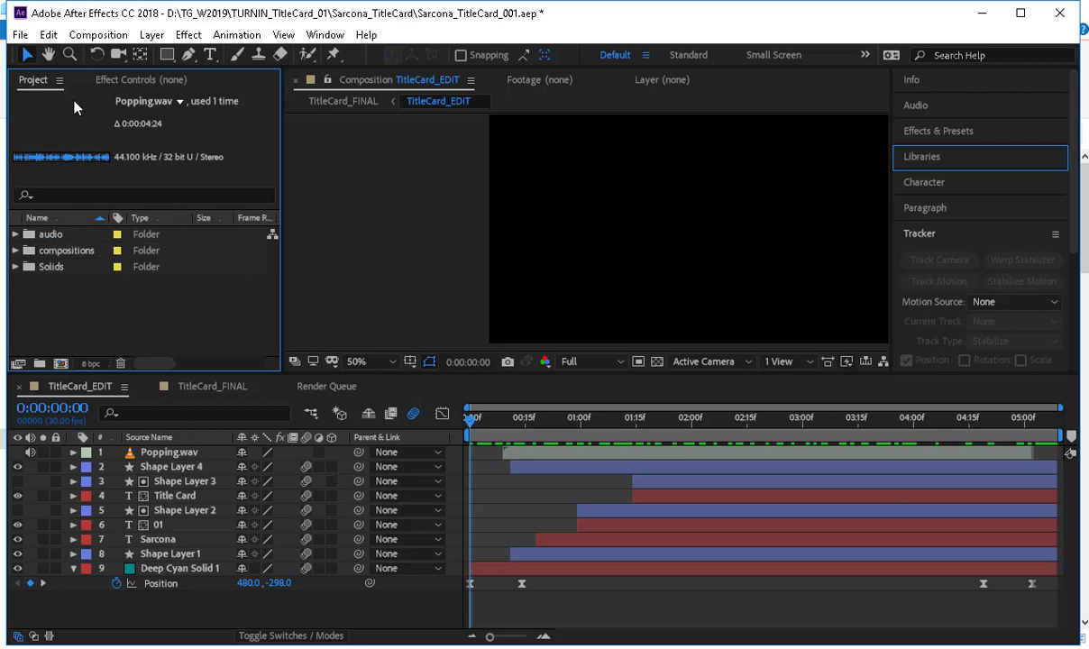
Save the project as Sarcona_TitleCard_001.aep in the SarconaS_TitleCard folder inside P_Drive\SarconaS_W19\SarconaS_W19_1900a.
left_click(20, 36)
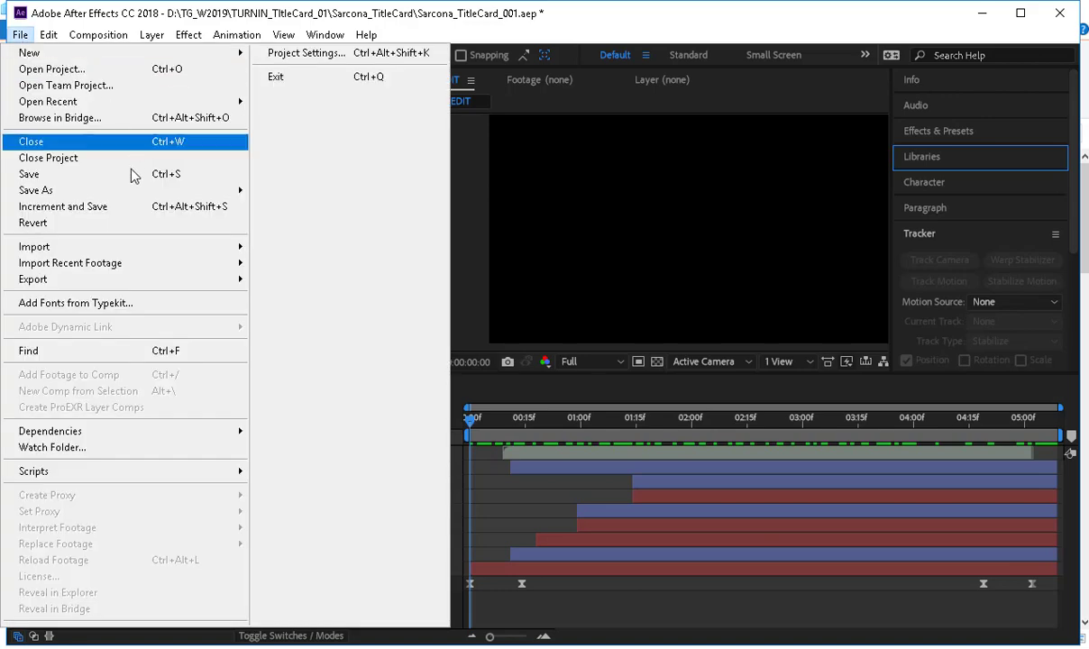
mouse_move(131, 191)
left_click(294, 192)
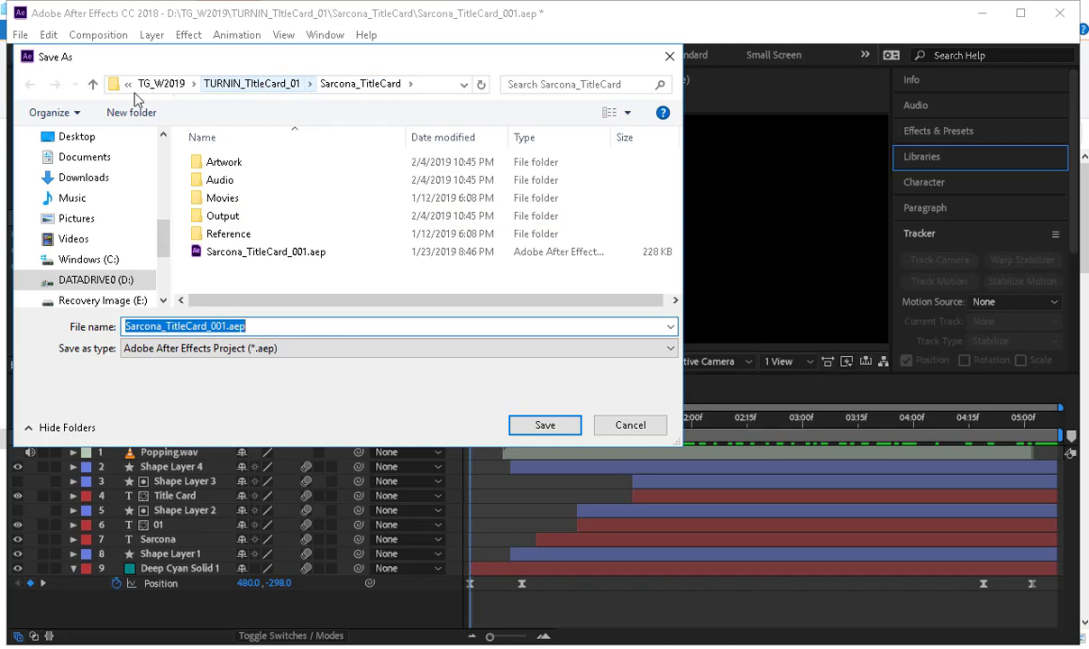
left_click(119, 277)
scroll(236, 257, "down", 2)
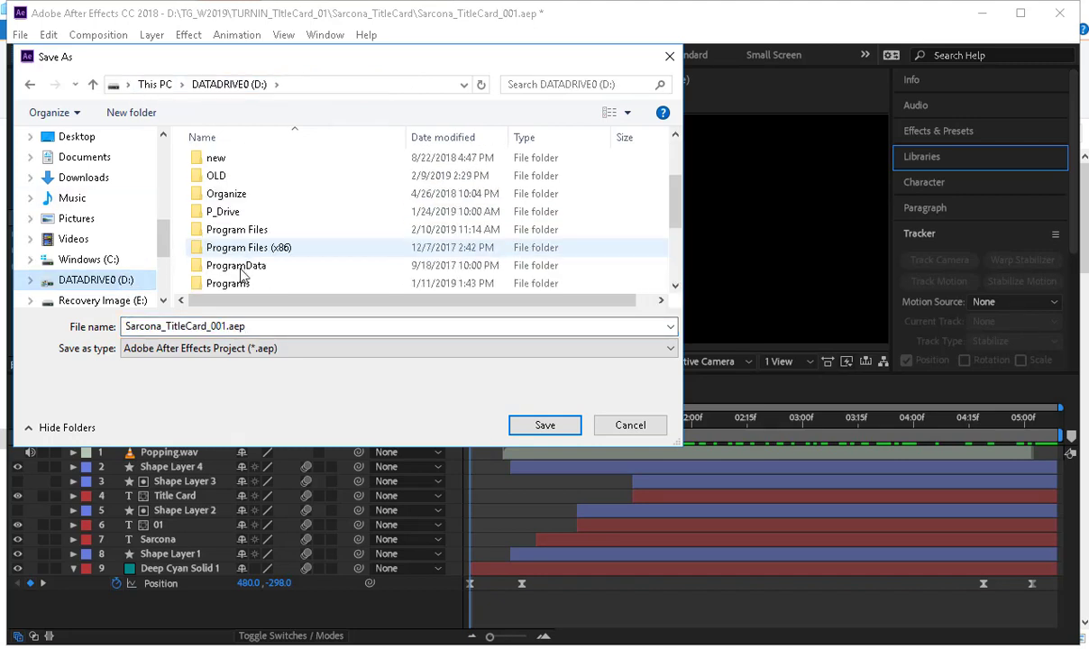
double_click(225, 213)
double_click(389, 185)
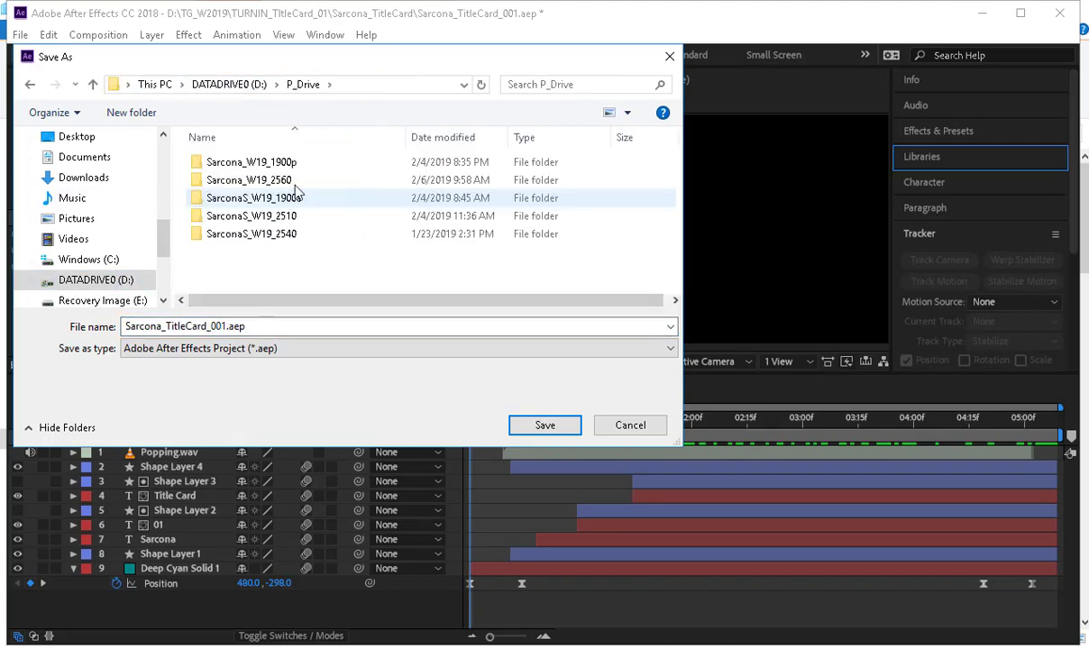
double_click(266, 198)
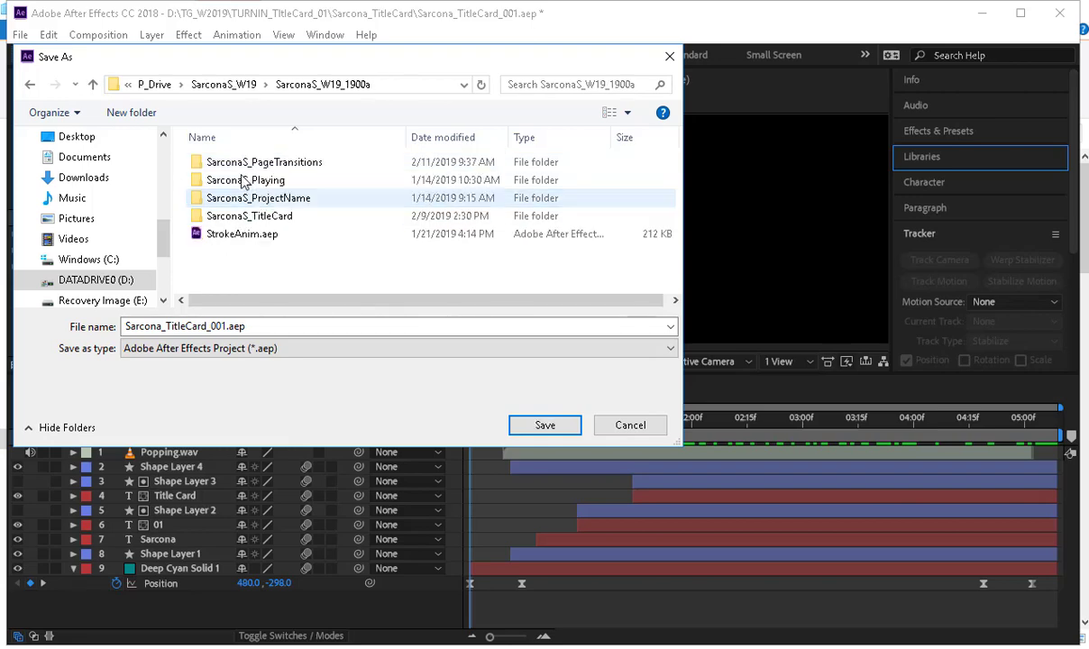
double_click(257, 215)
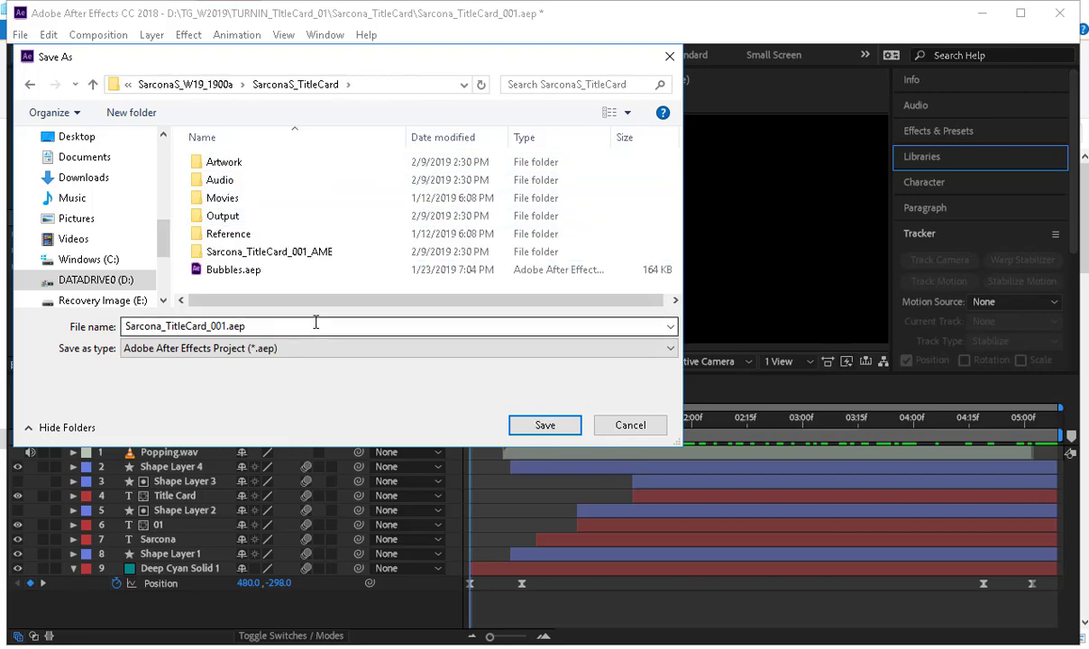
left_click(544, 424)
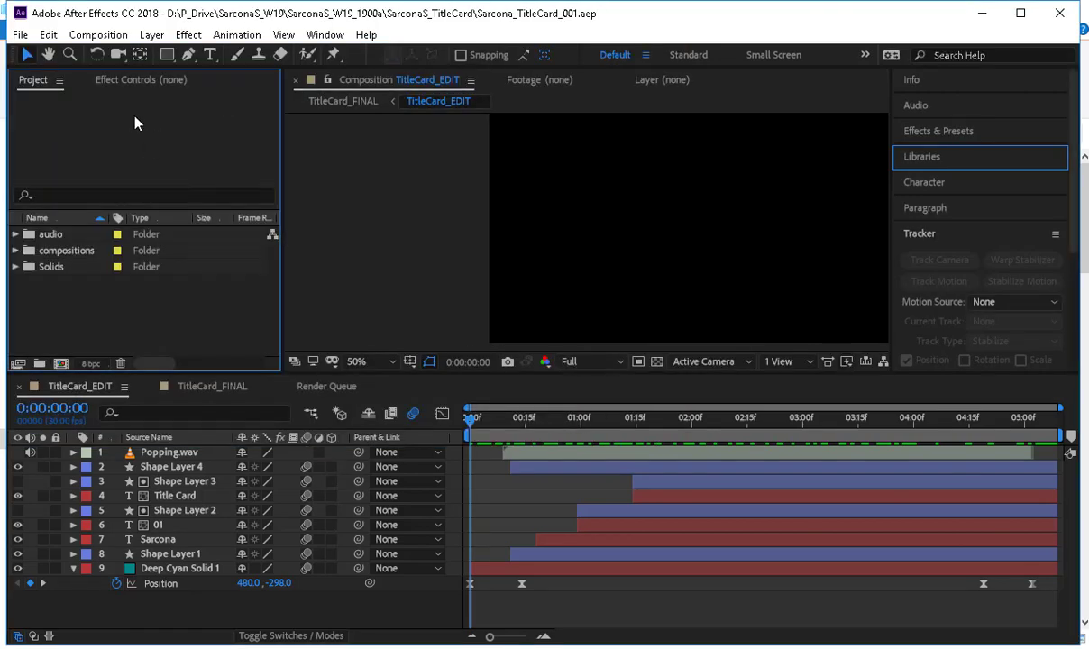
Open the recent project Sarcona_PageTransitions.aep from the Sarcona_TitleCard folder inside Sarcona_W19_1900p.
left_click(20, 34)
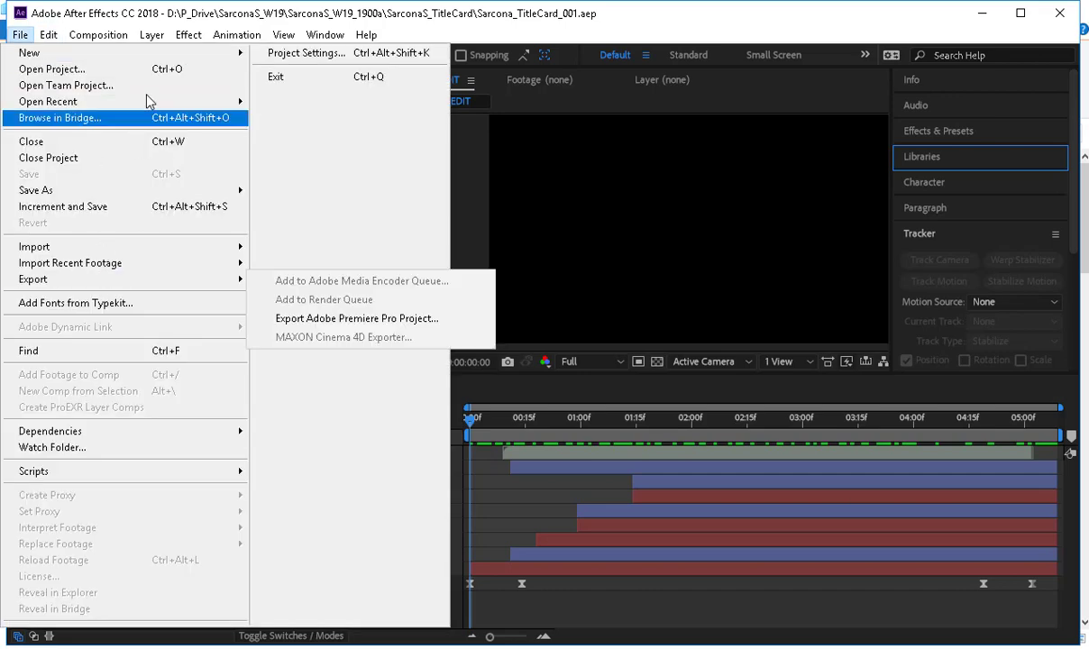
mouse_move(149, 101)
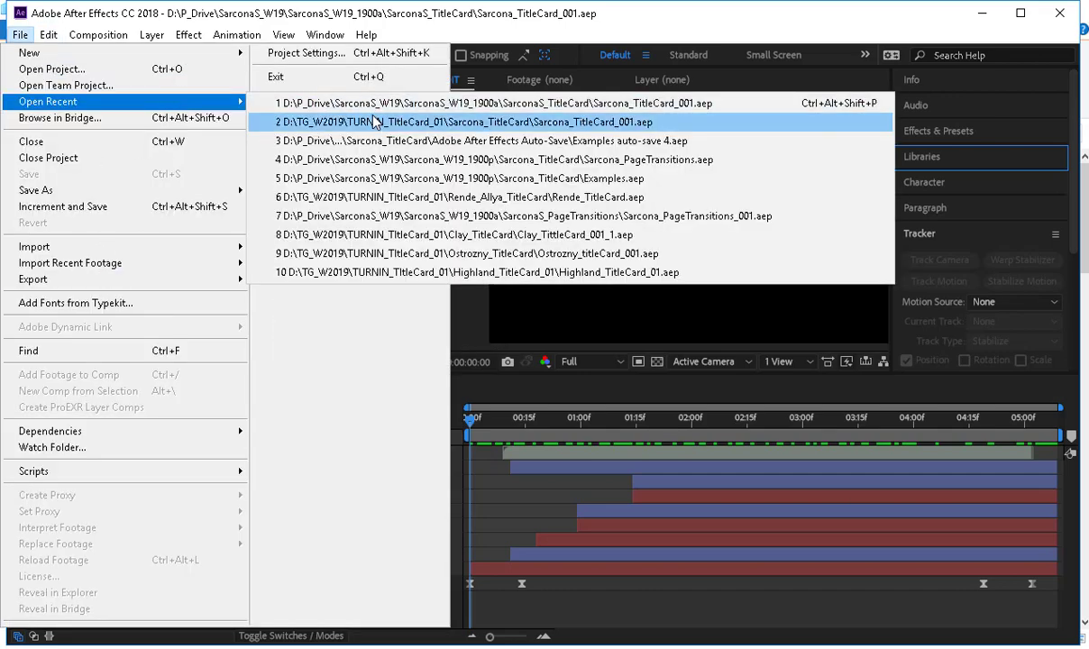
left_click(406, 160)
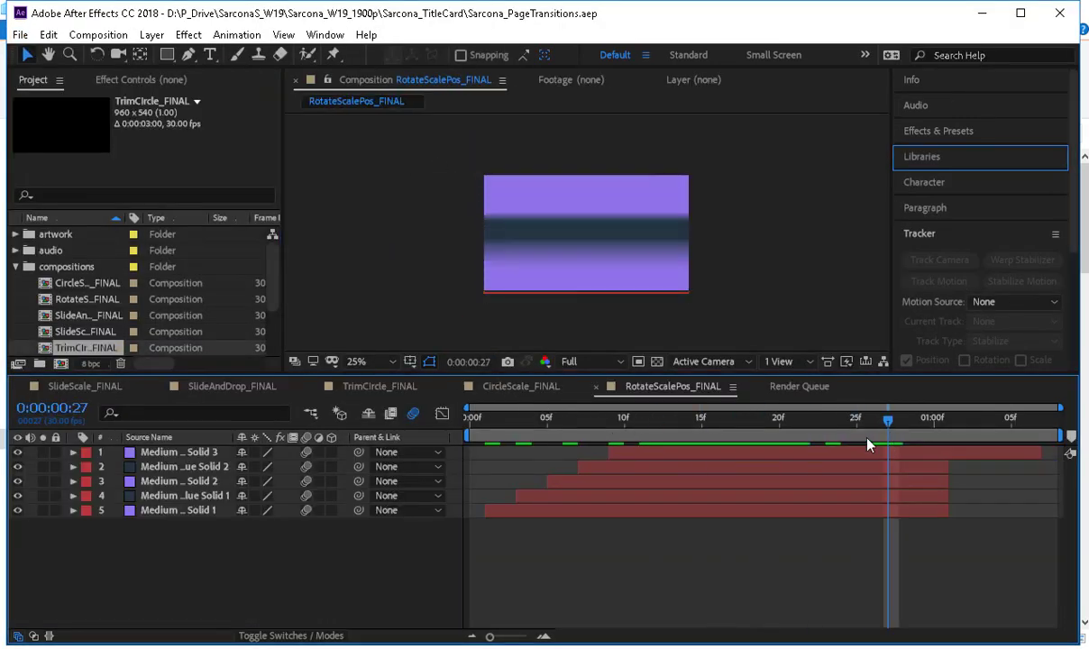
Open the recent project Sarcona_PageTransitions_001.aep from the SarconaS_PageTransitions folder inside SarconaS_W19_1900a.
left_click(20, 34)
mouse_move(54, 101)
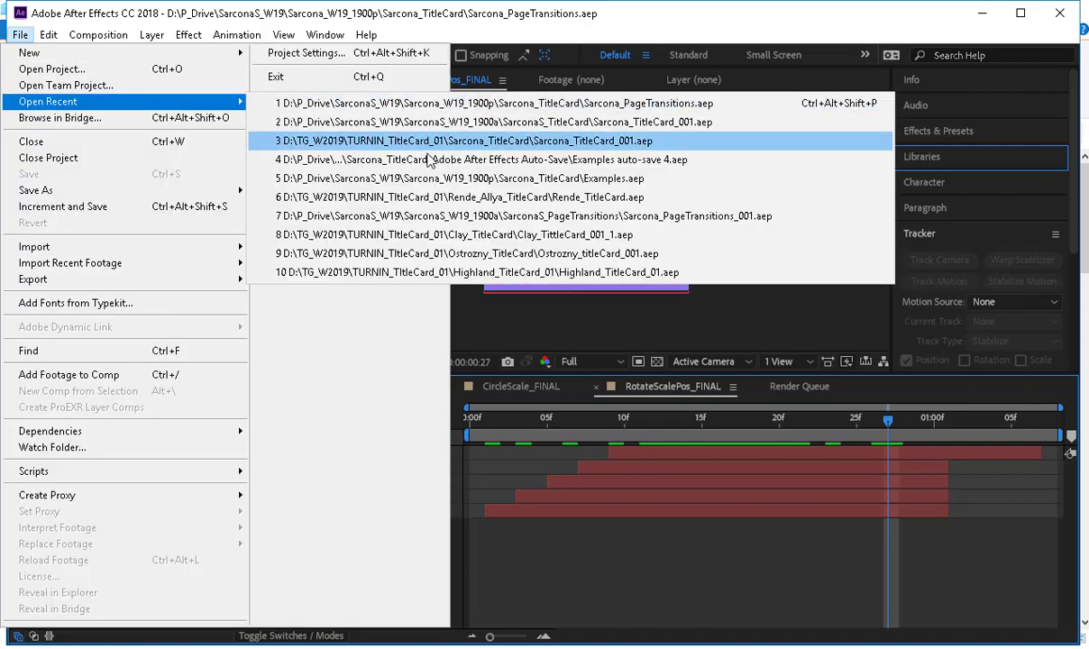
left_click(455, 216)
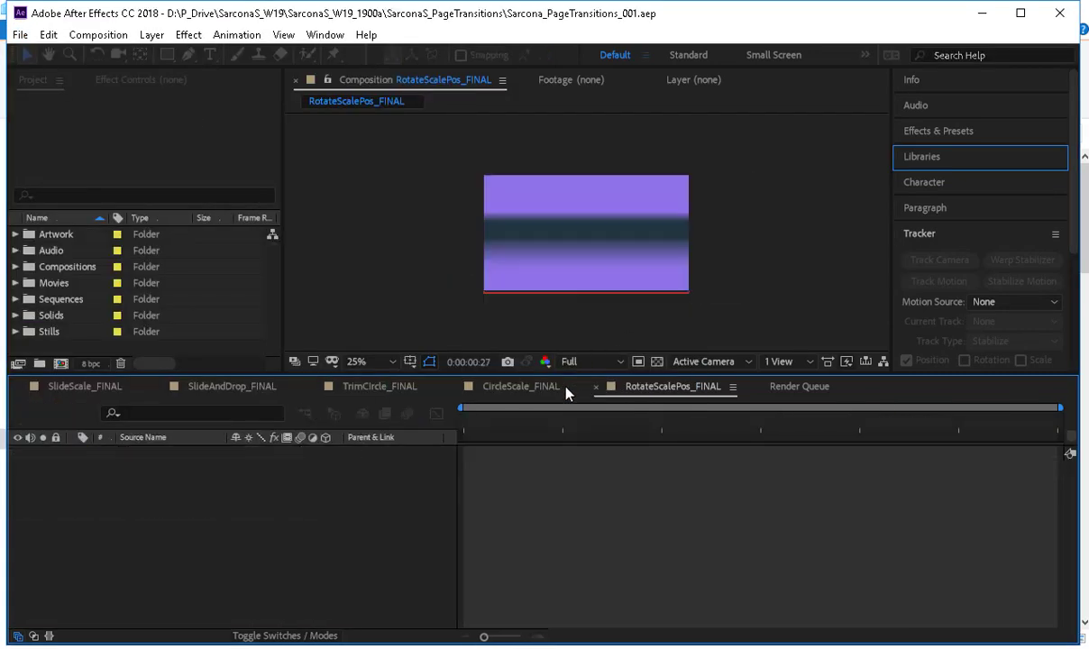
Import Sarcona_TitleCard_001.aep as a project from the SarconaS_TitleCard folder inside SarconaS_W19_1900a.
left_click(19, 34)
mouse_move(226, 246)
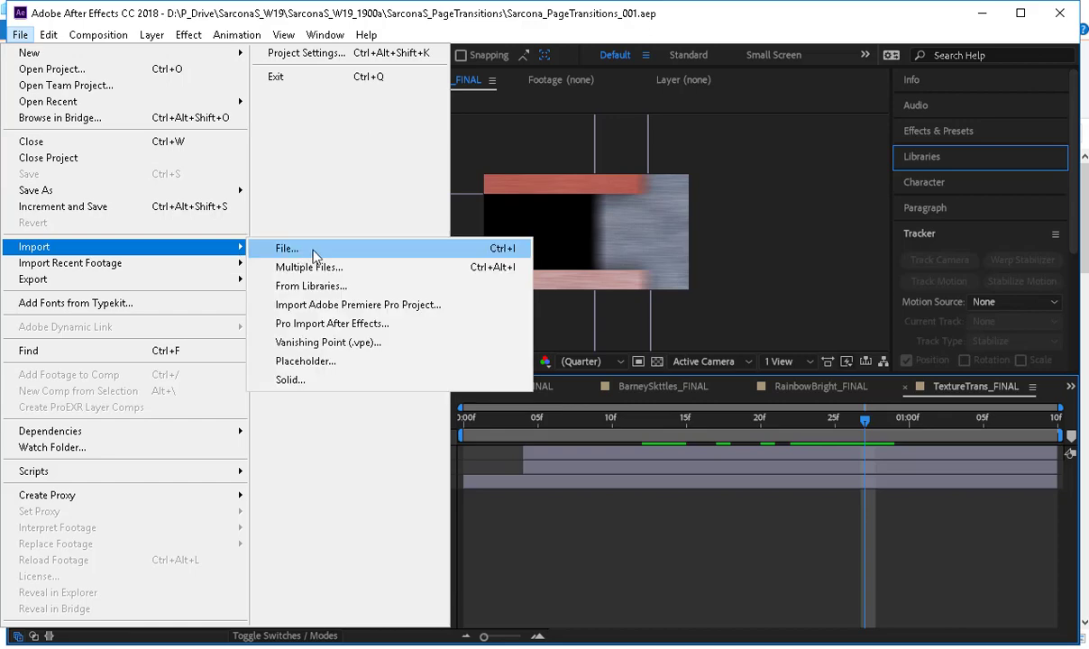
left_click(326, 246)
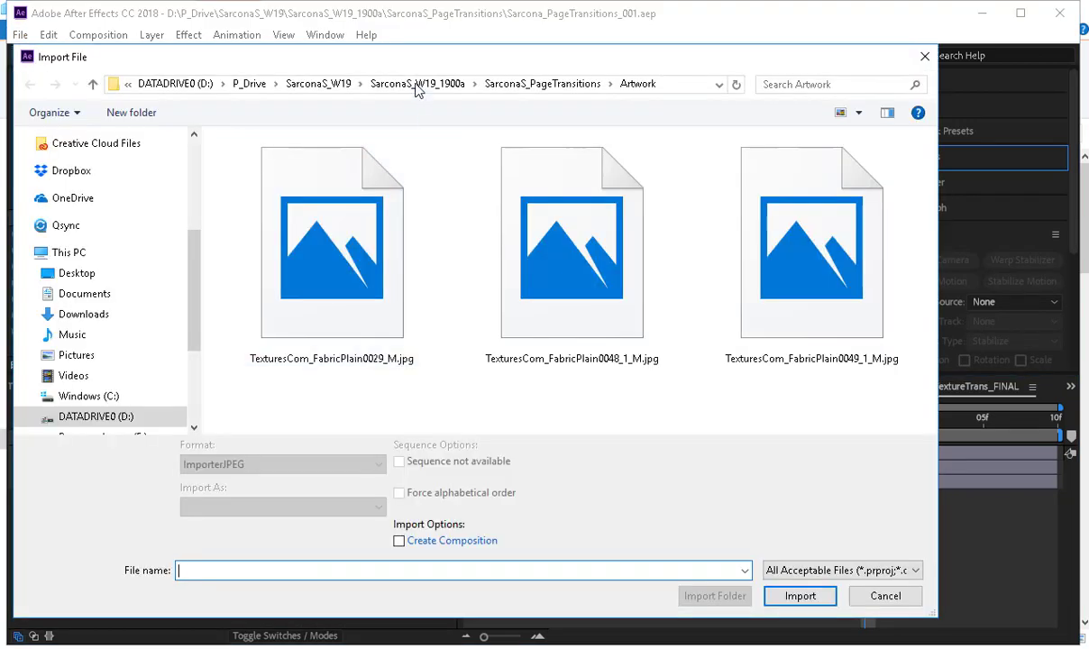
left_click(416, 85)
double_click(328, 219)
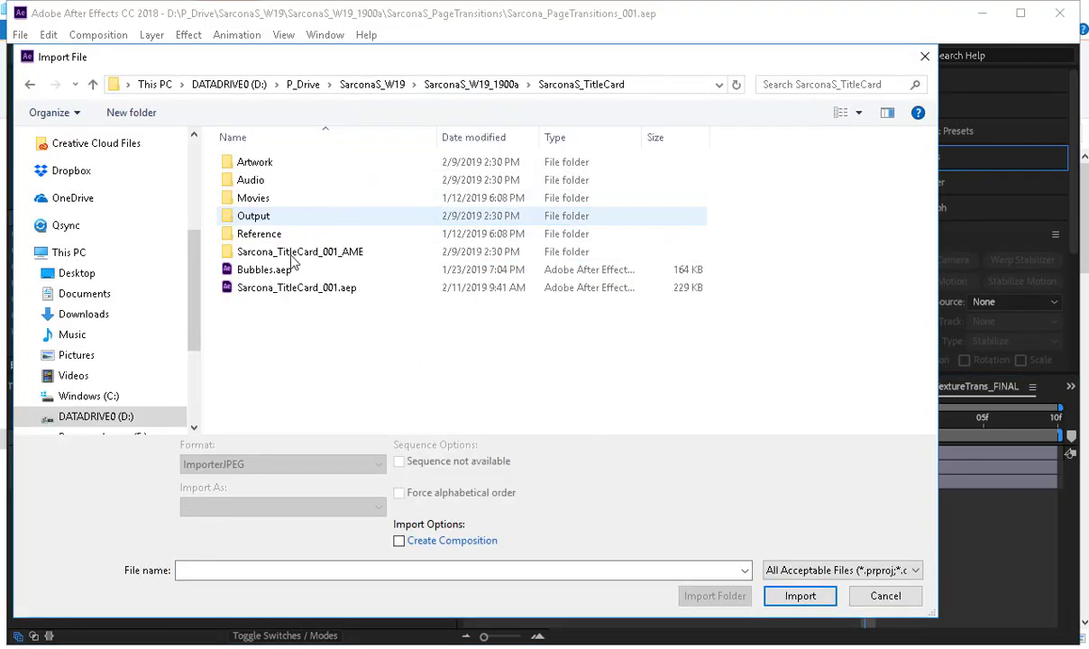
left_click(292, 289)
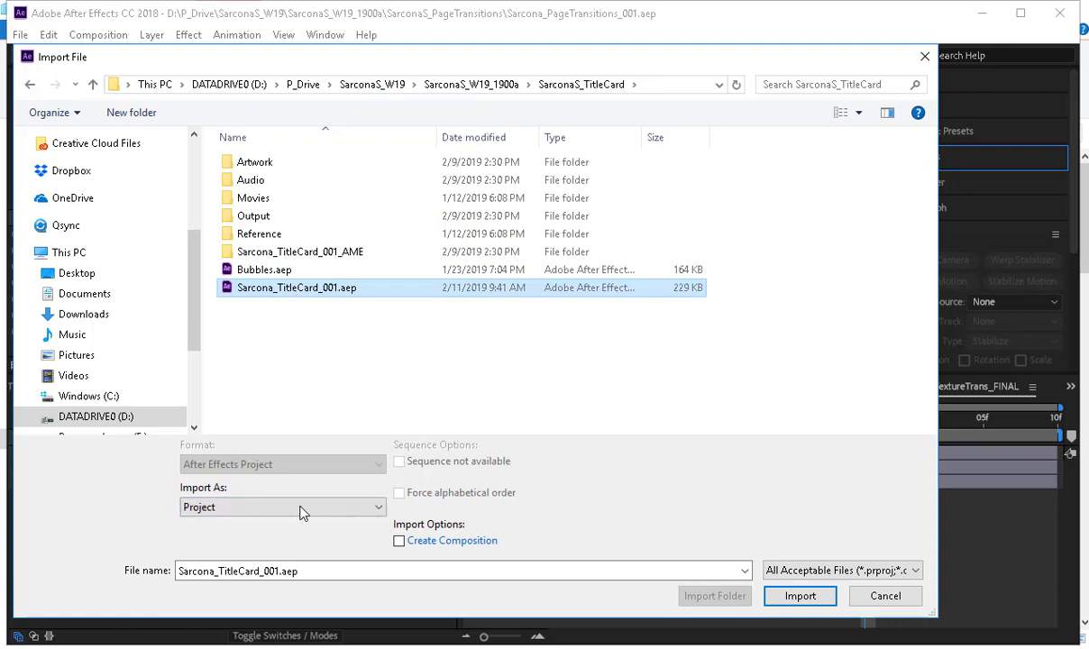
left_click(822, 595)
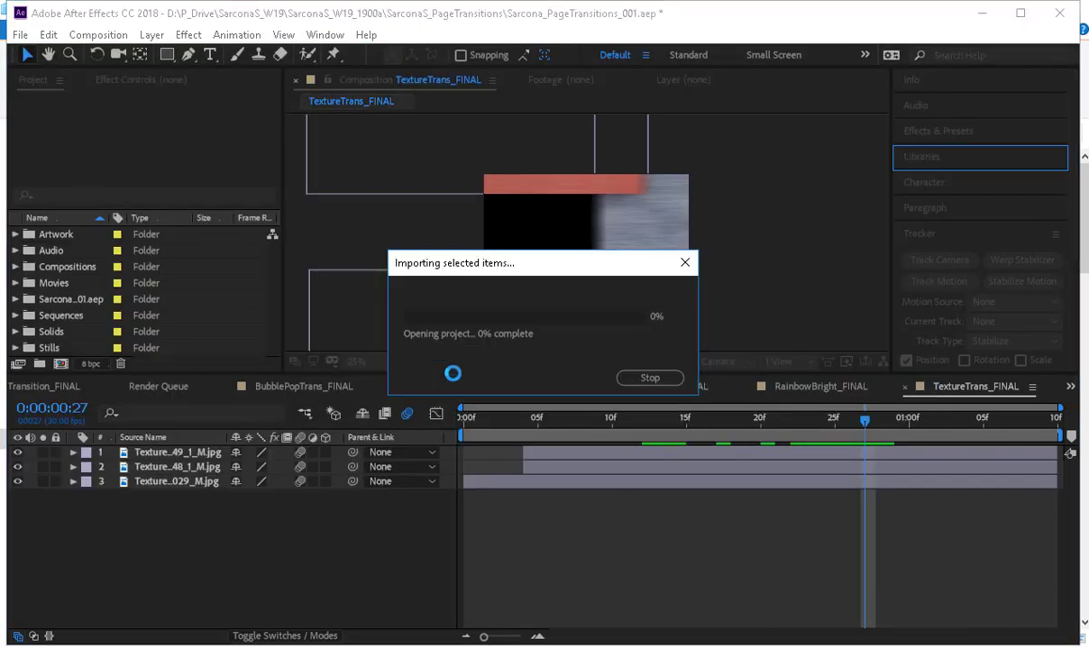
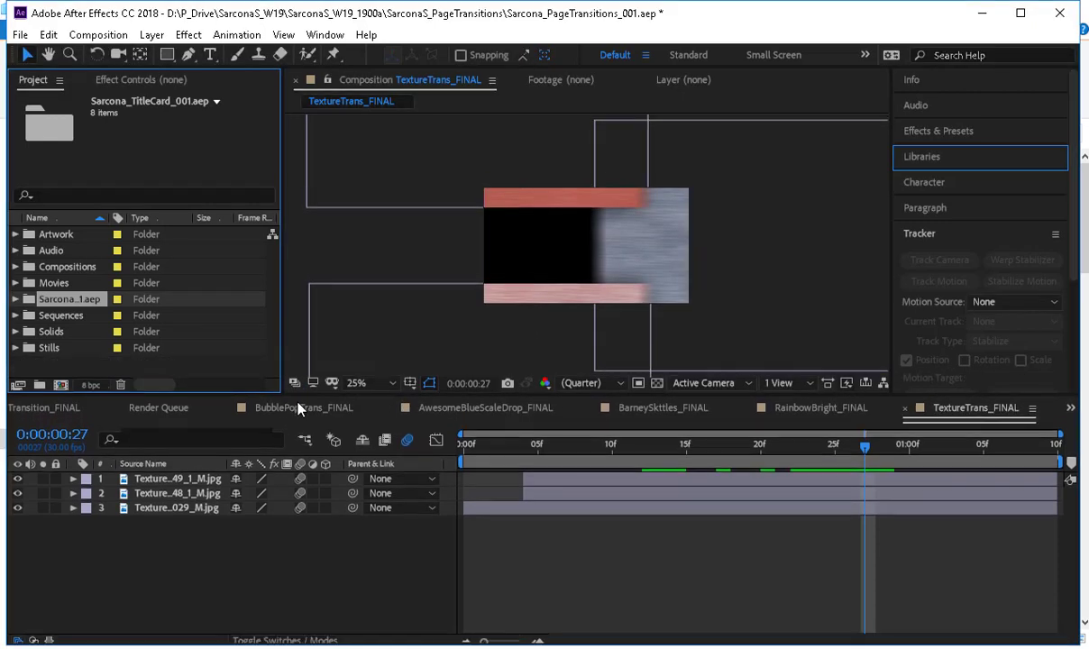
Enlarge the project list, expand the imported Sarcona_TitleCard_001.aep folder and its compositions folder, and widen the name column to show full names.
left_click_drag(281, 371, 309, 416)
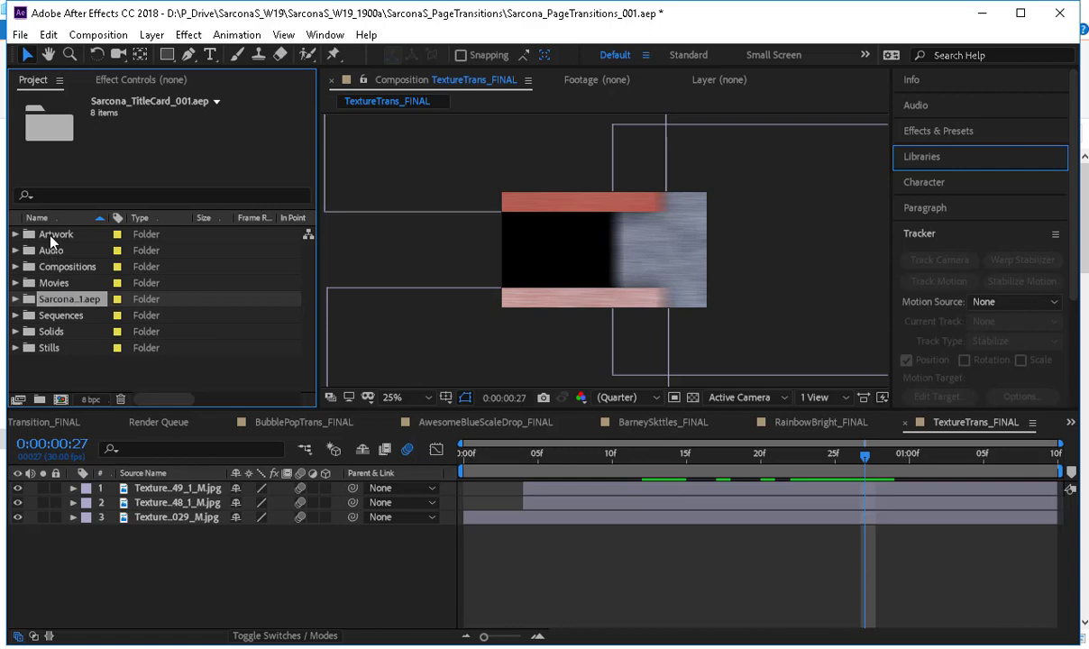
left_click_drag(68, 383, 65, 295)
left_click(65, 303)
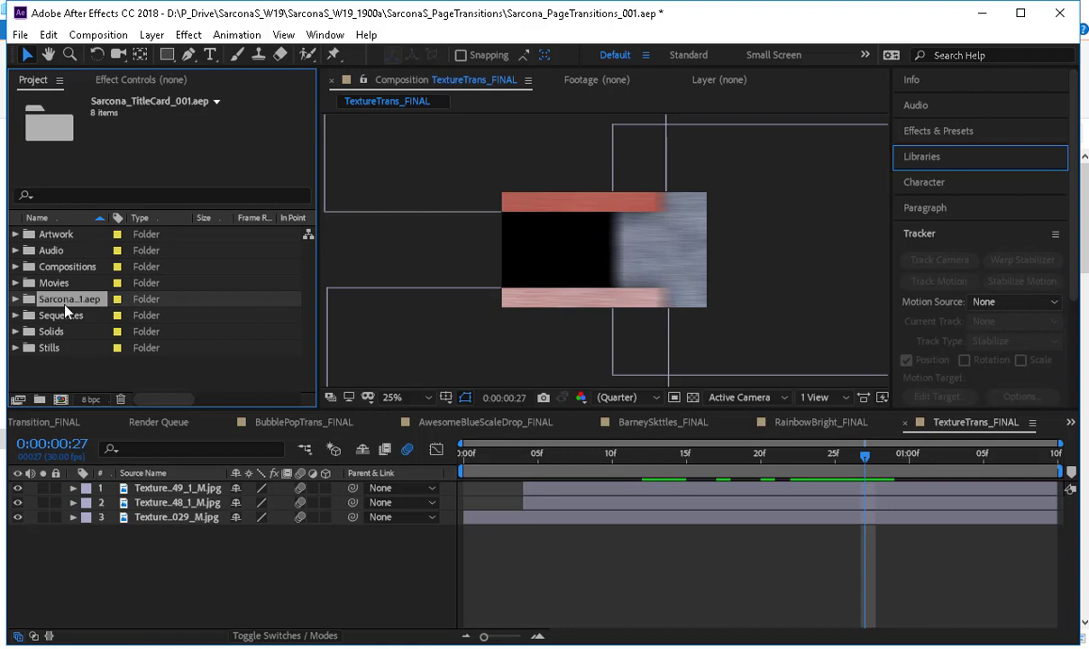
left_click(16, 299)
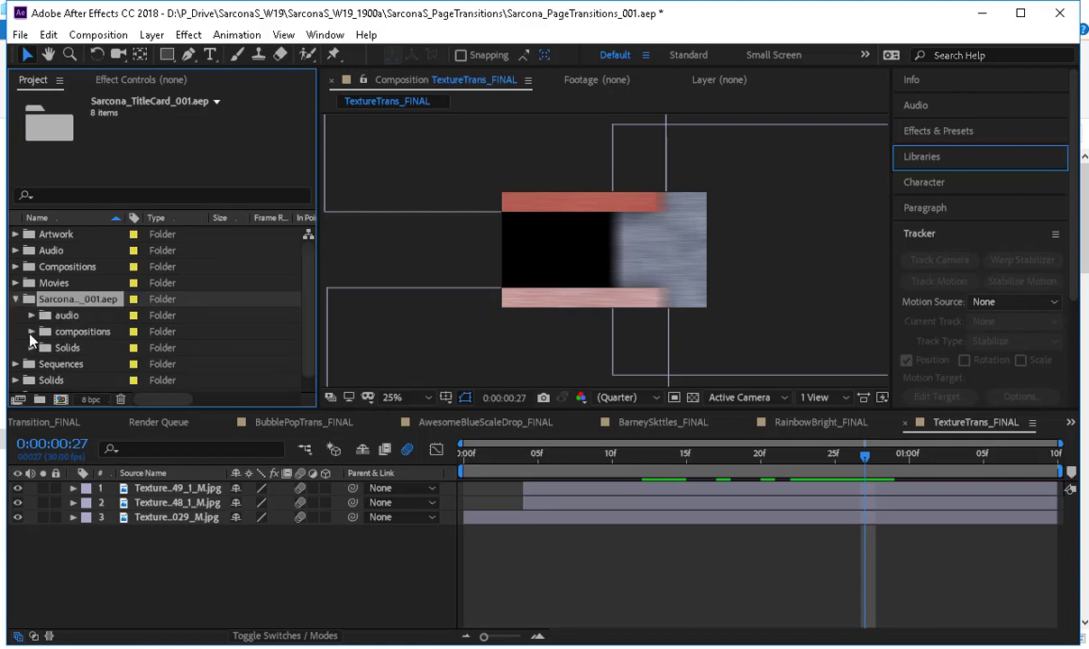
left_click(32, 332)
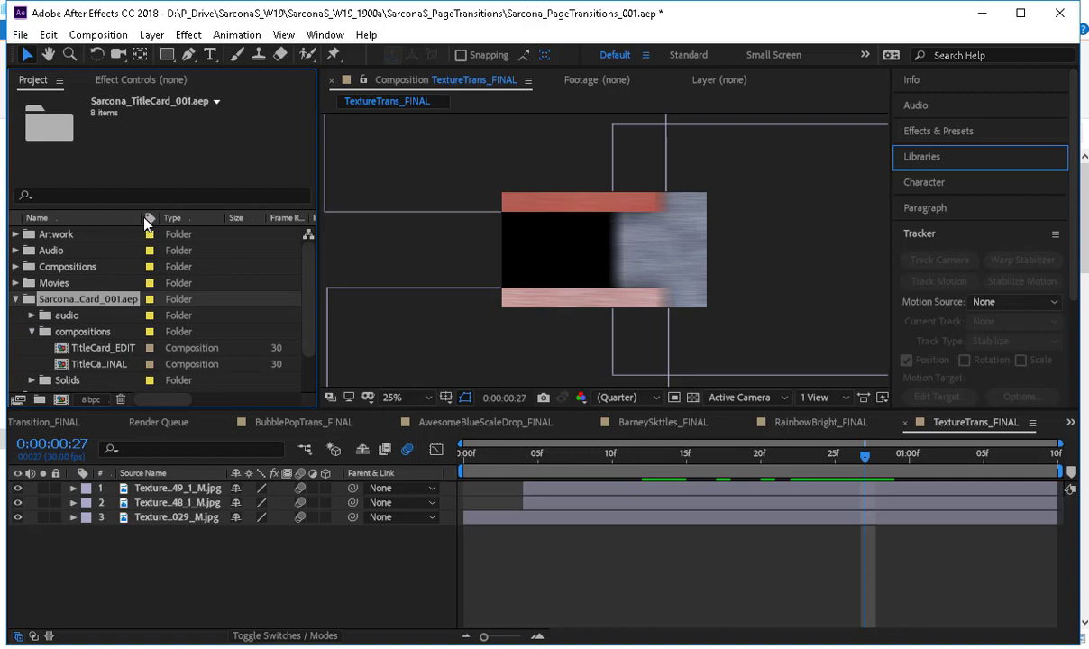
left_click_drag(155, 218, 208, 219)
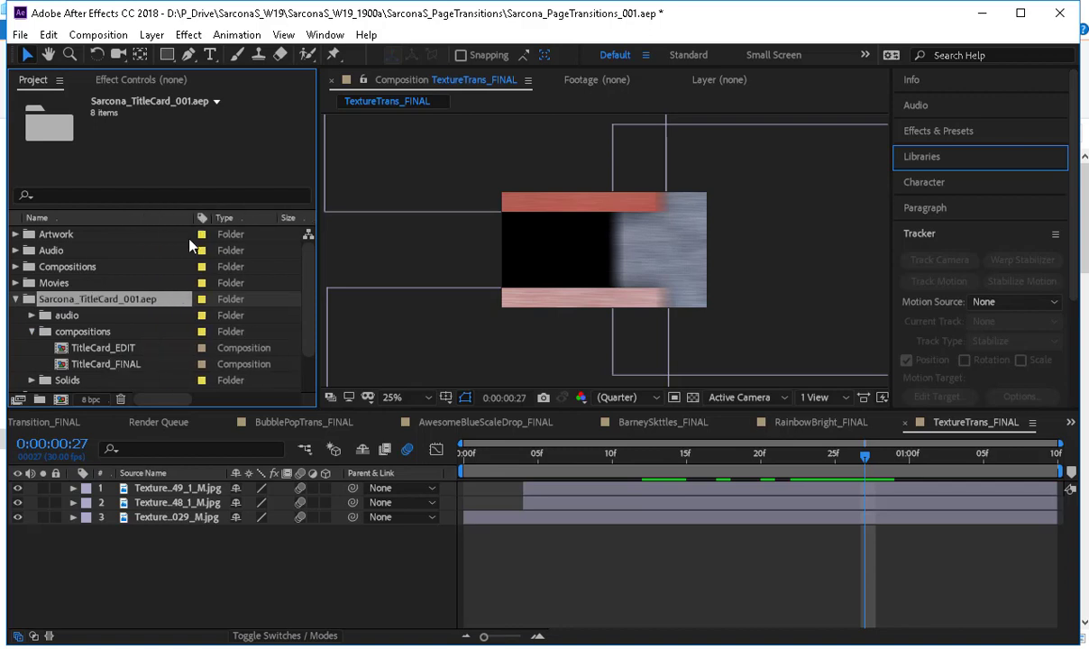
Open the TitleCard_FINAL composition and scrub its timeline to 0:00:02:18 to view the full title card.
left_click(98, 349)
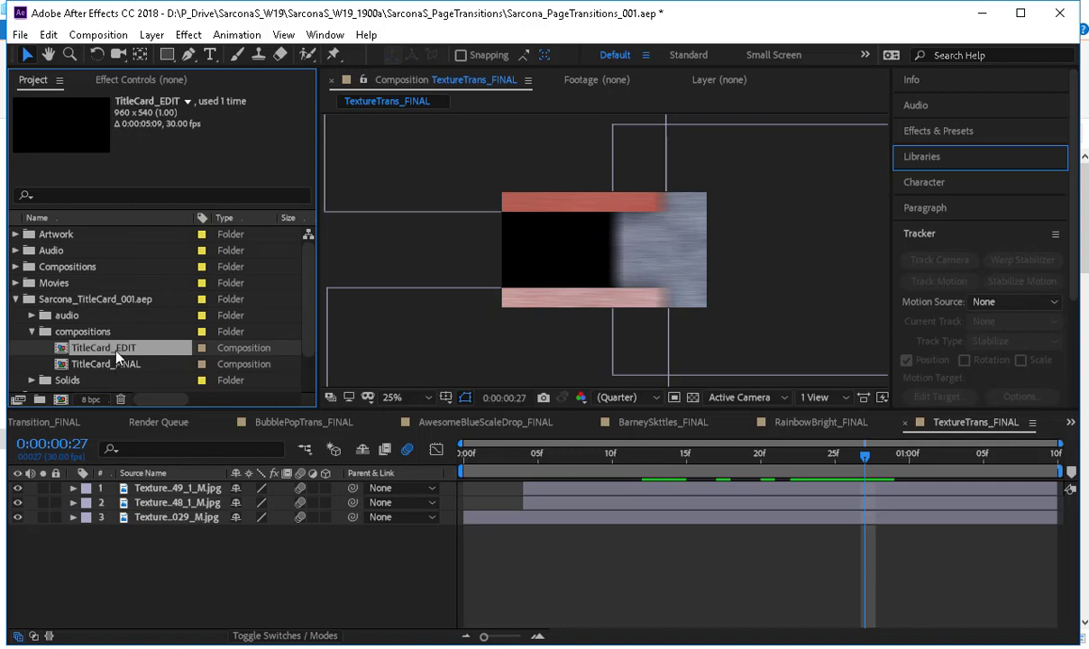
double_click(108, 364)
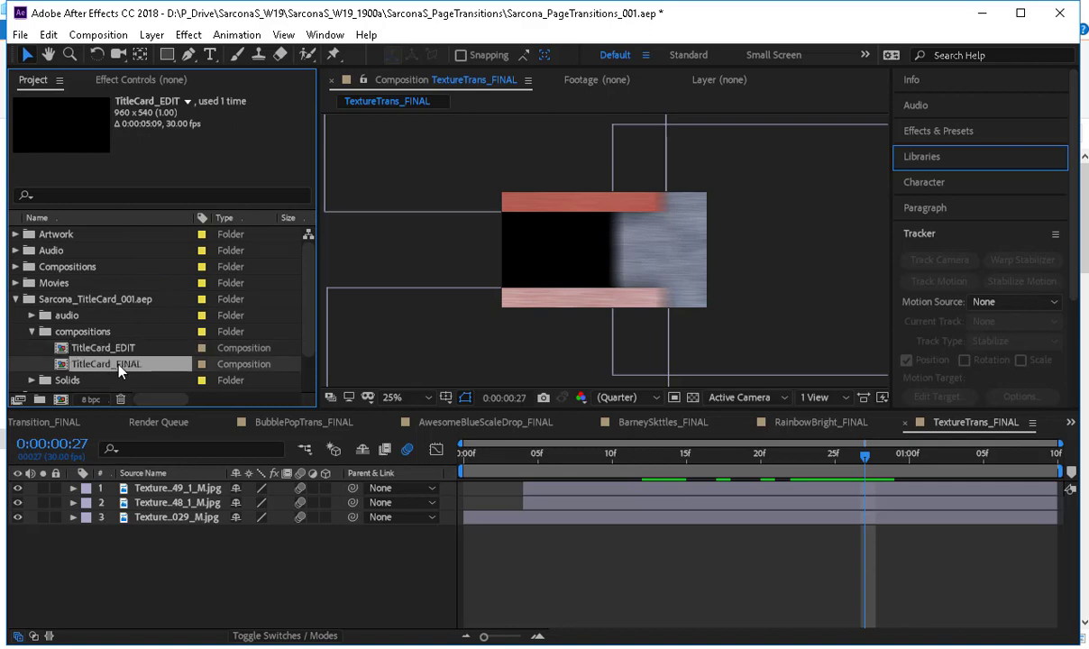
left_click_drag(508, 463, 772, 482)
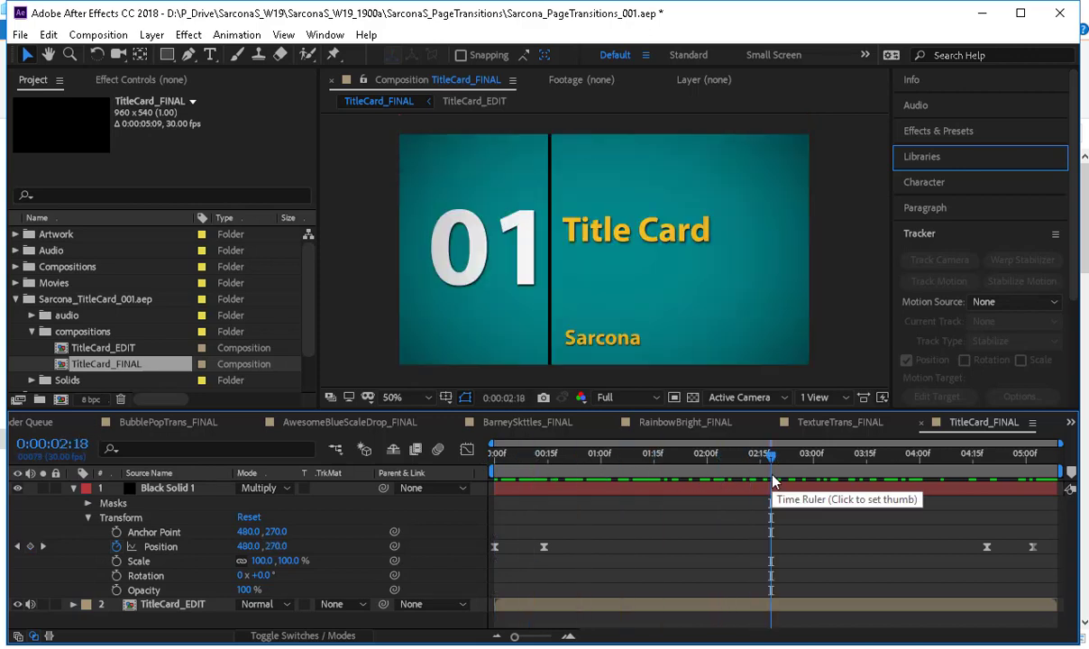
Open the TitleCard_EDIT composition and replace the number text 01 with 02.
double_click(140, 353)
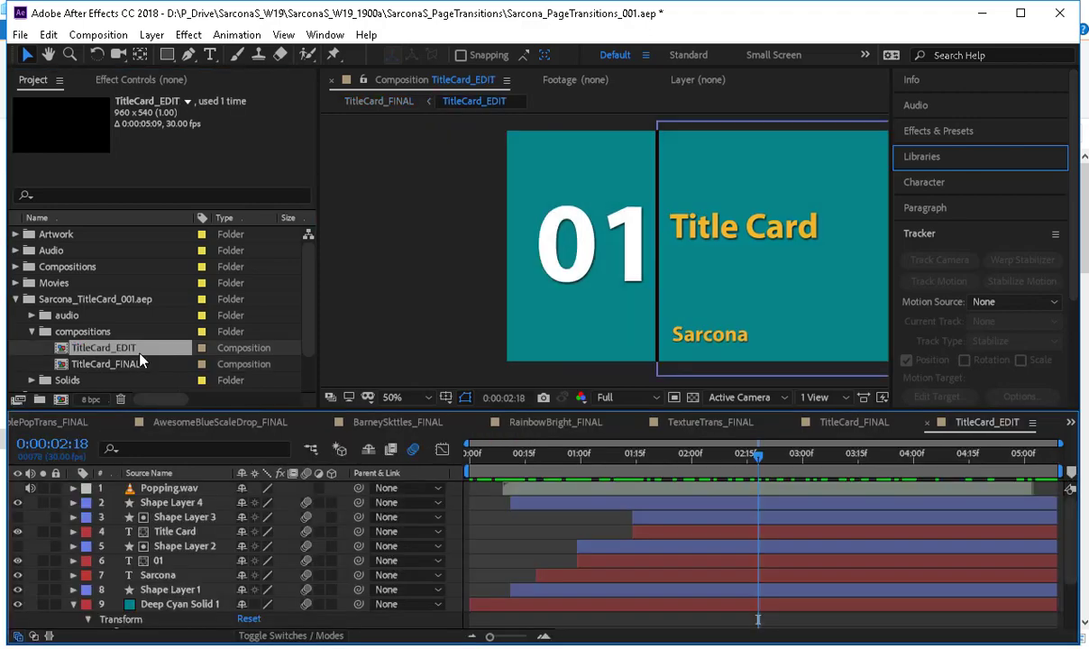
double_click(629, 253)
type("02")
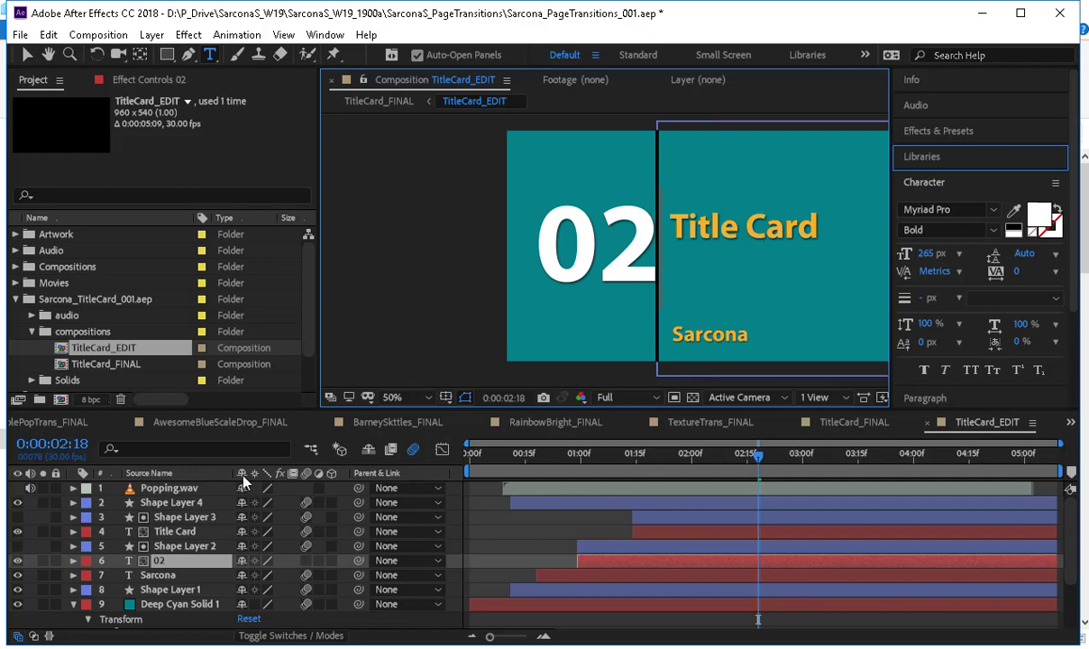
Replace the Title Card text with "Page Transitions" in the TitleCard_EDIT composition.
left_click(210, 531)
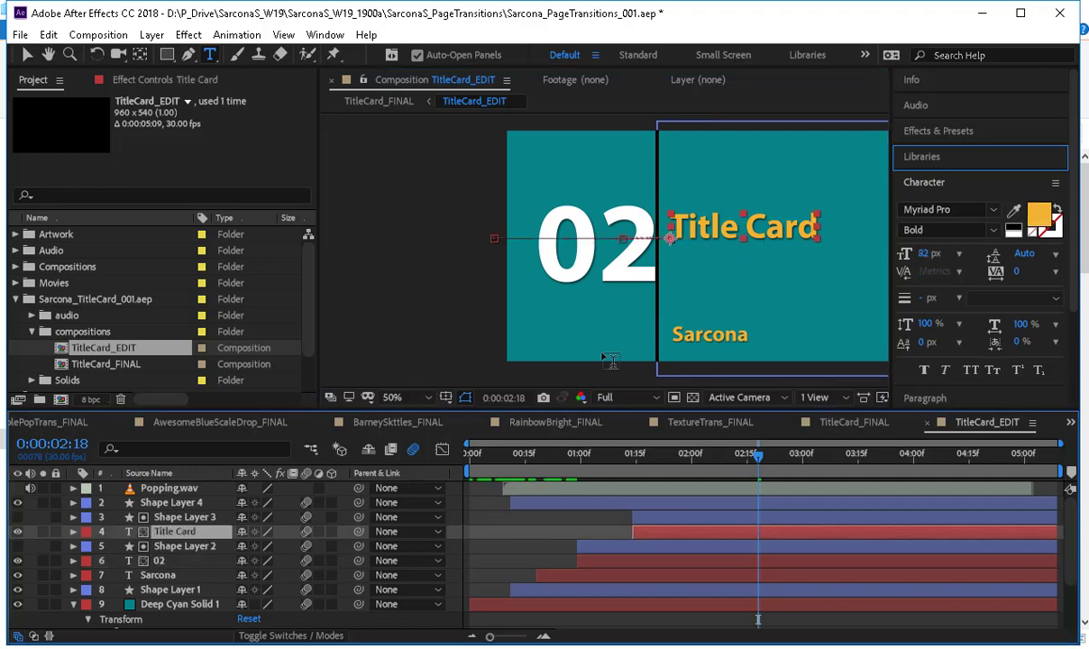
double_click(761, 219)
key("ctrl+a")
type("Page ")
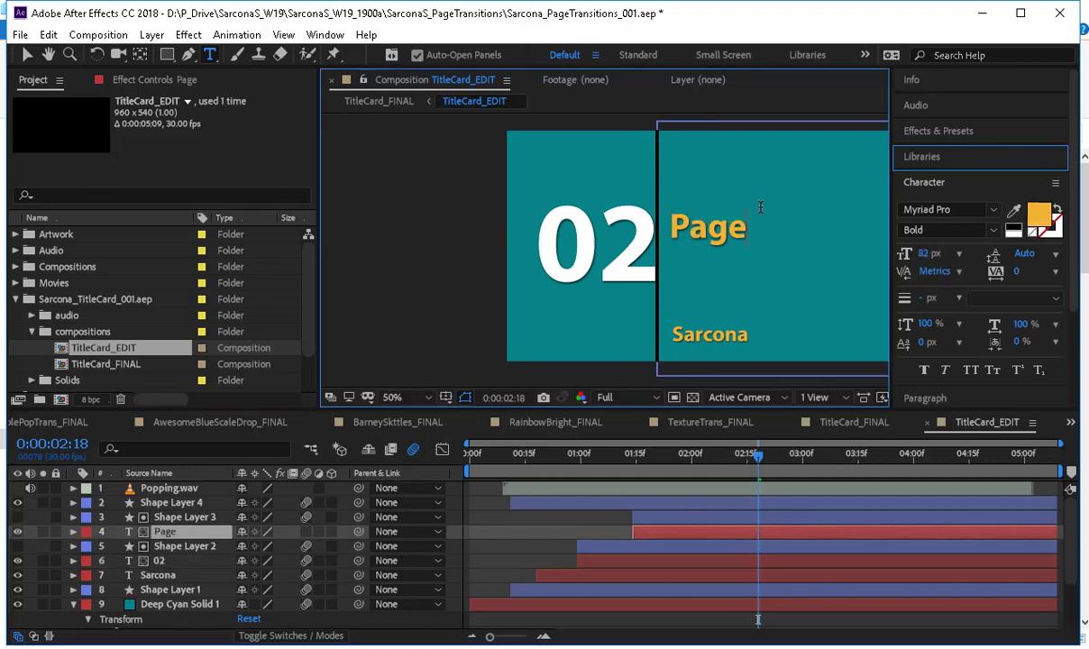
type("Transitions")
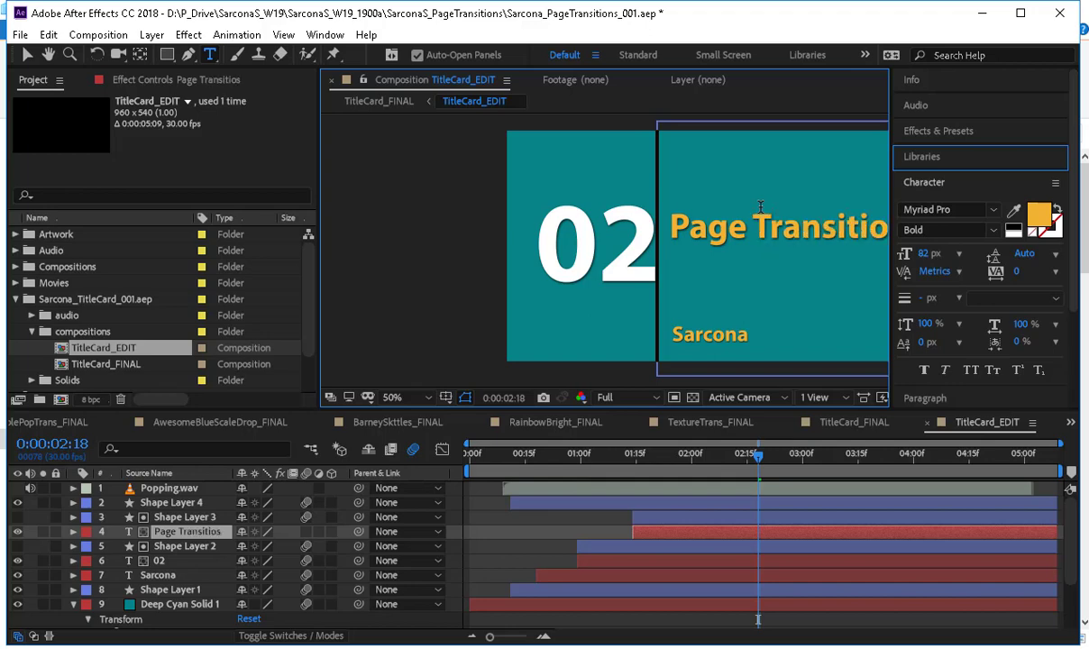
left_click(27, 55)
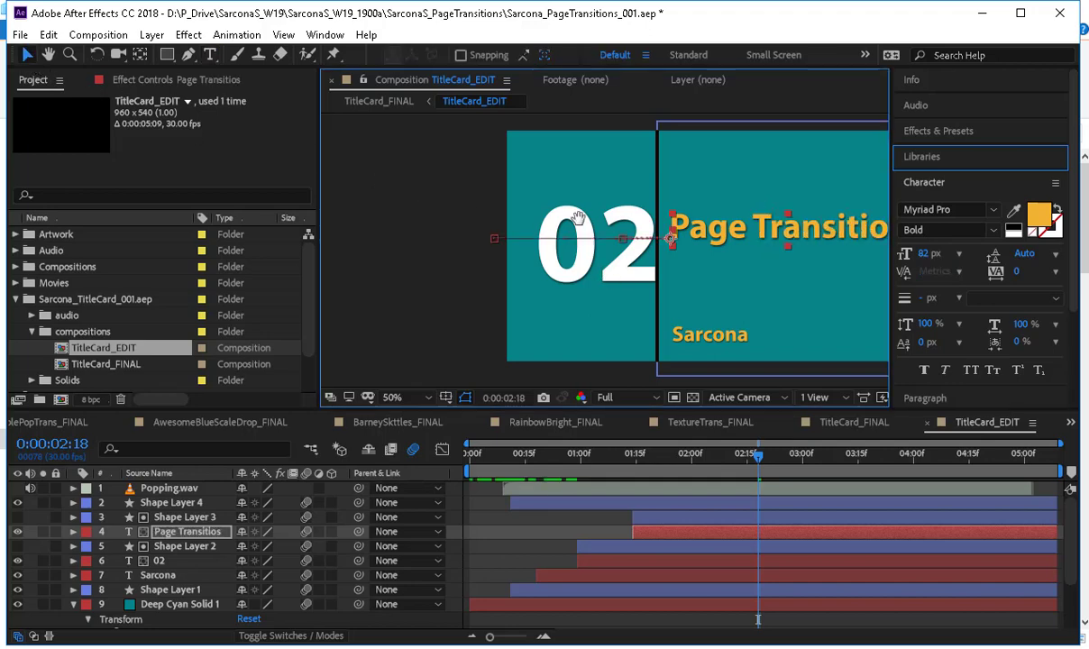
left_click_drag(586, 220, 462, 216)
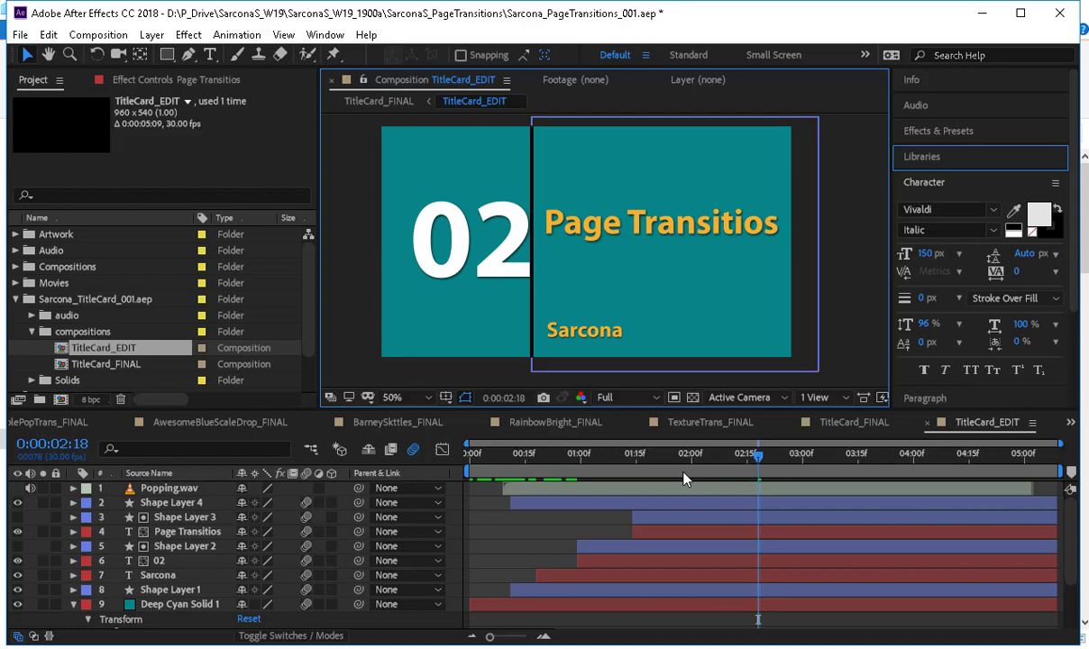
double_click(753, 231)
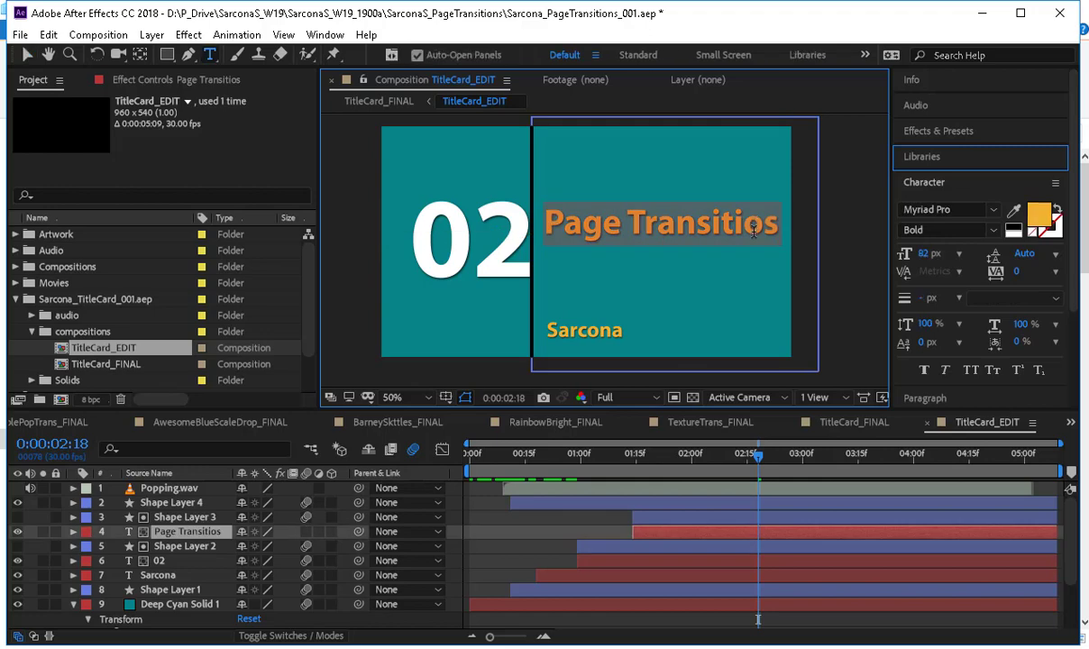
left_click(766, 248)
type("n")
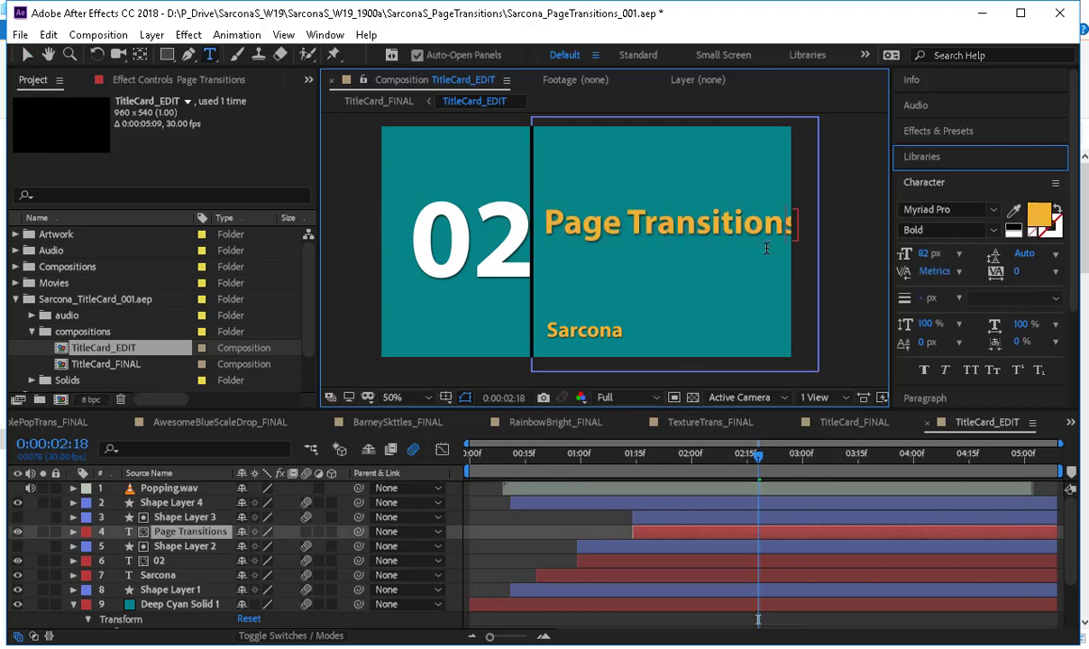
left_click(35, 54)
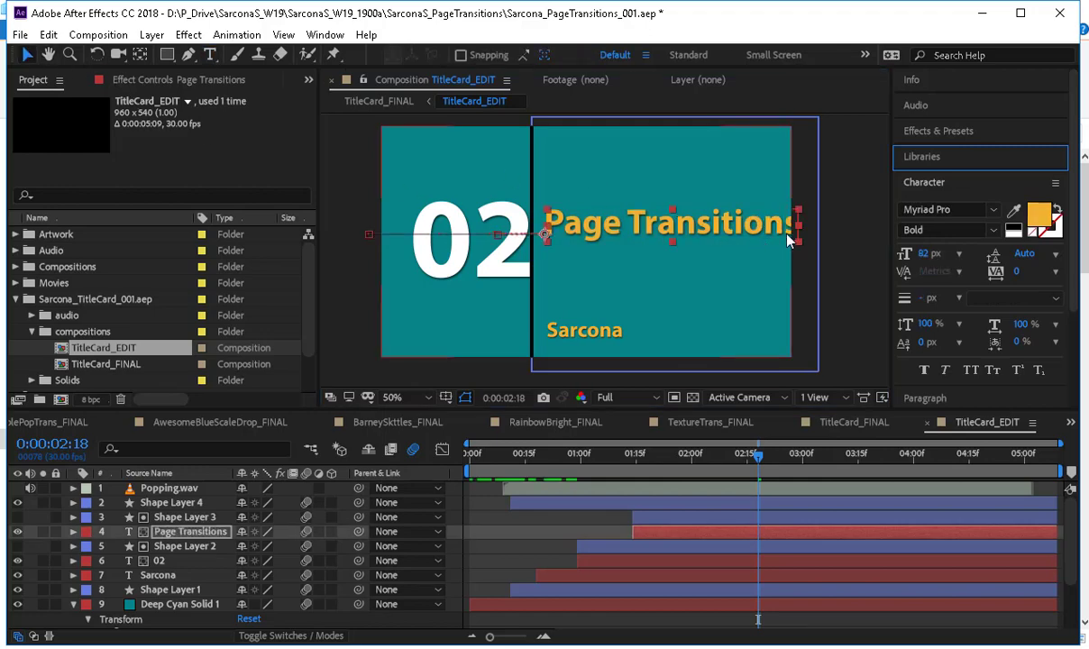
Set the font size of the Page Transitions title to 75 px.
left_click(924, 255)
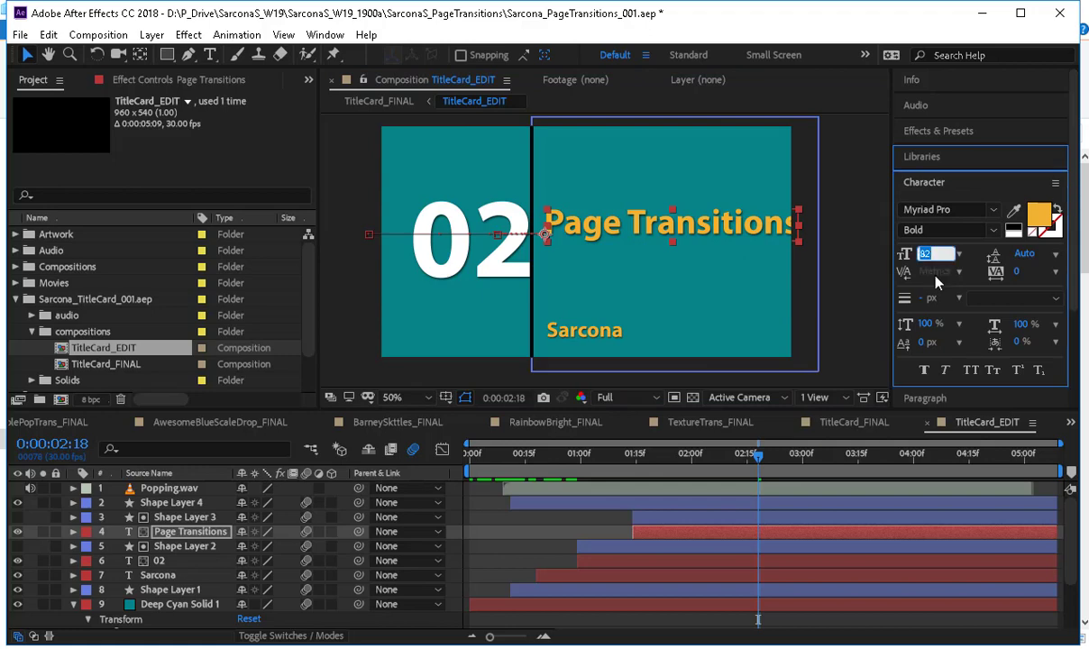
type("75")
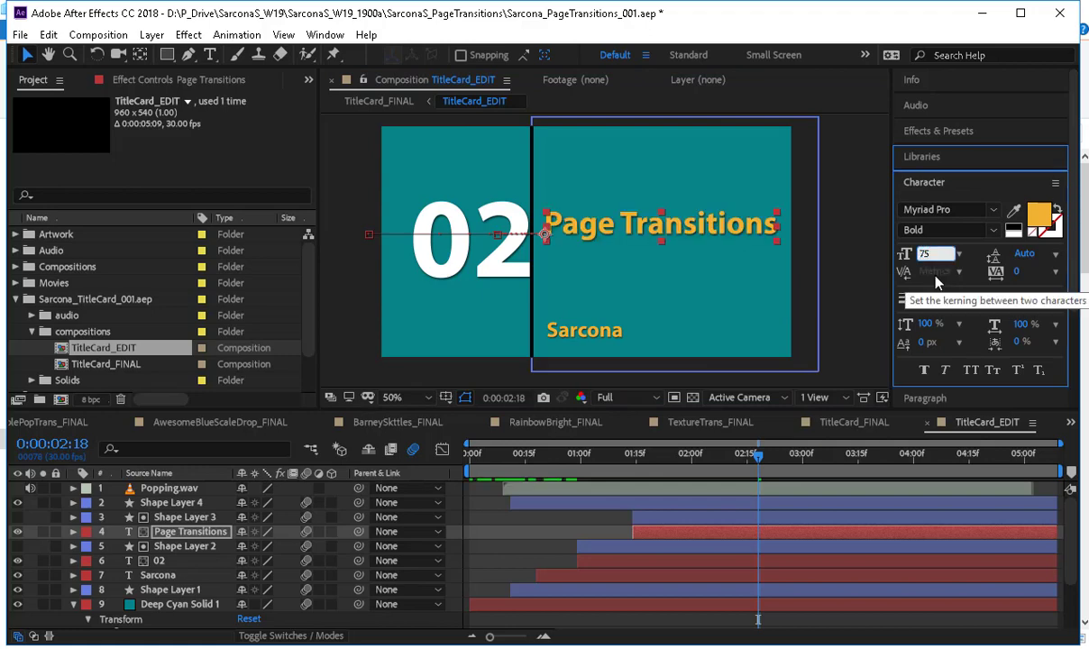
left_click(678, 370)
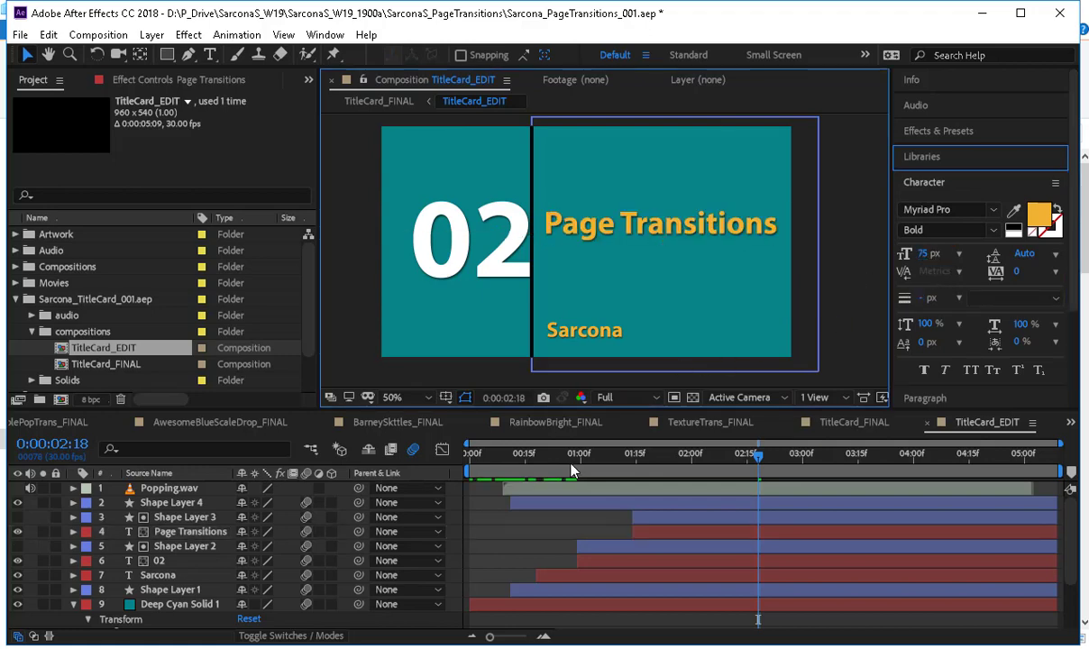
Show the 02 layer's position keyframes and shift the number to 328, 352 at the 0:00:01:12 keyframe to clear the divider line.
left_click_drag(548, 462, 749, 469)
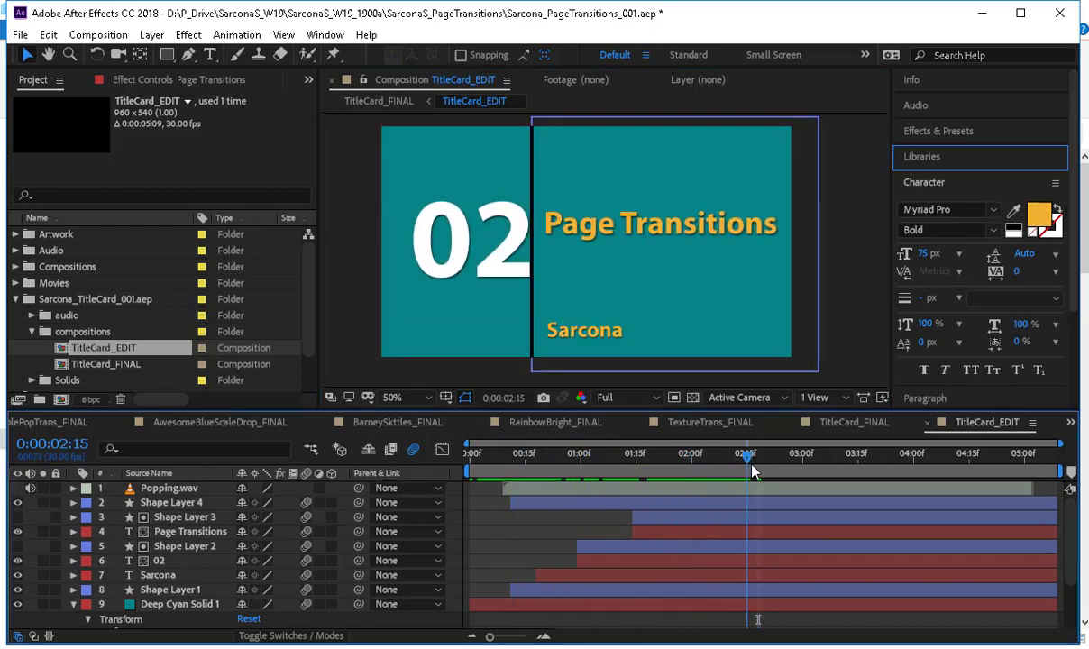
left_click(467, 242)
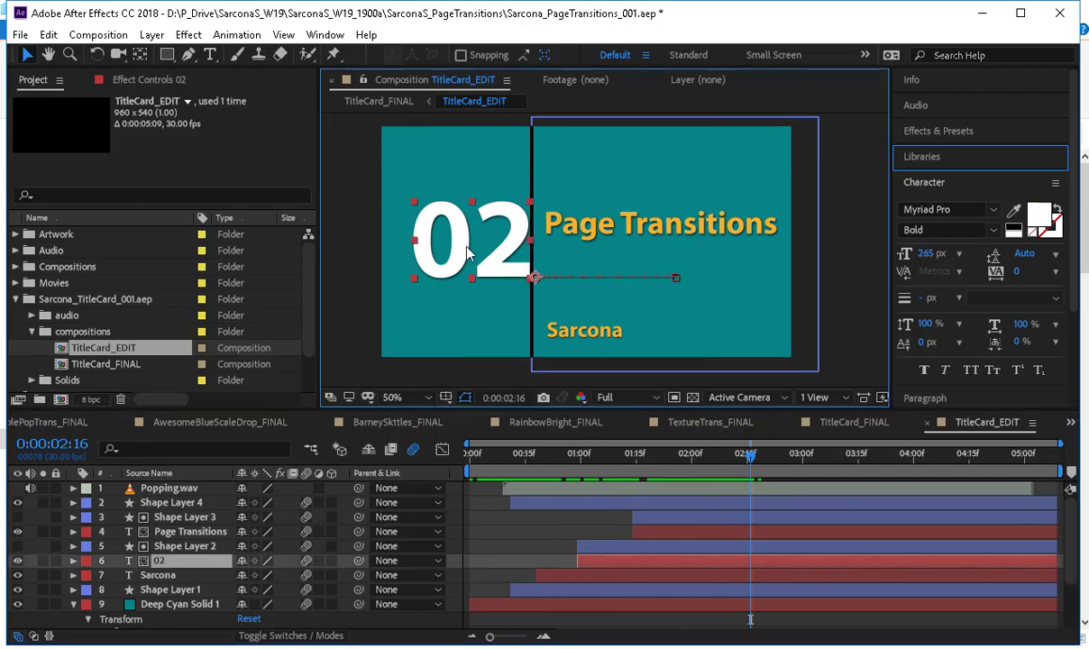
key("p")
left_click_drag(638, 469, 624, 468)
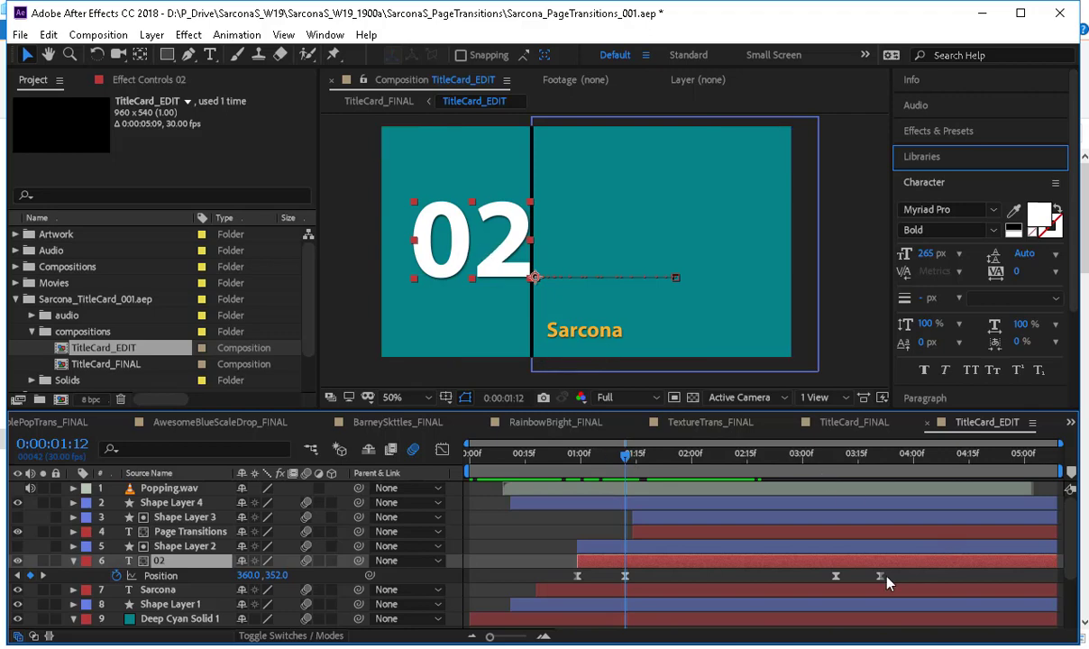
mouse_move(837, 582)
left_click_drag(491, 279, 476, 284)
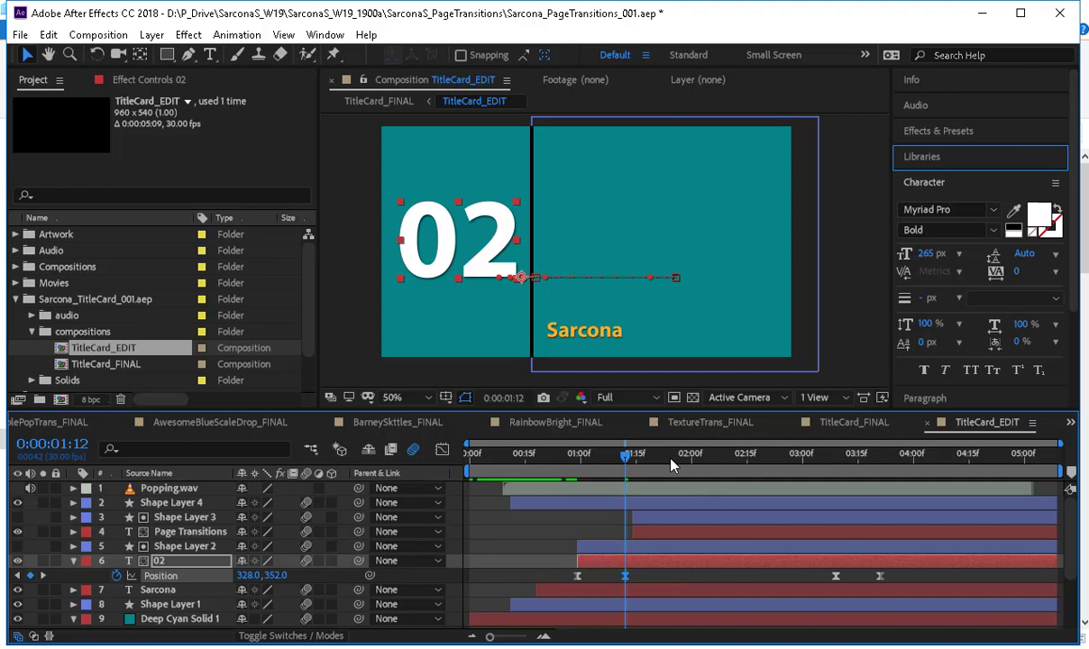
Copy the 328, 352 position onto the 02 layer's keyframe at 0:00:03:09 and preview the animation.
left_click_drag(671, 458, 840, 506)
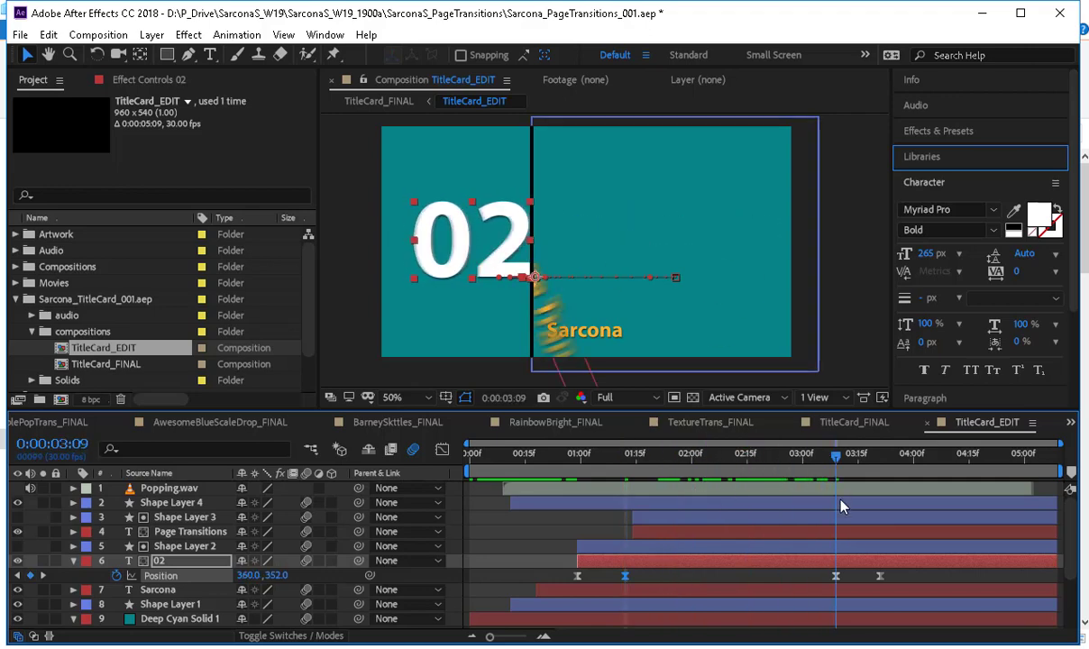
left_click(835, 587)
left_click(836, 577)
key("ctrl+v")
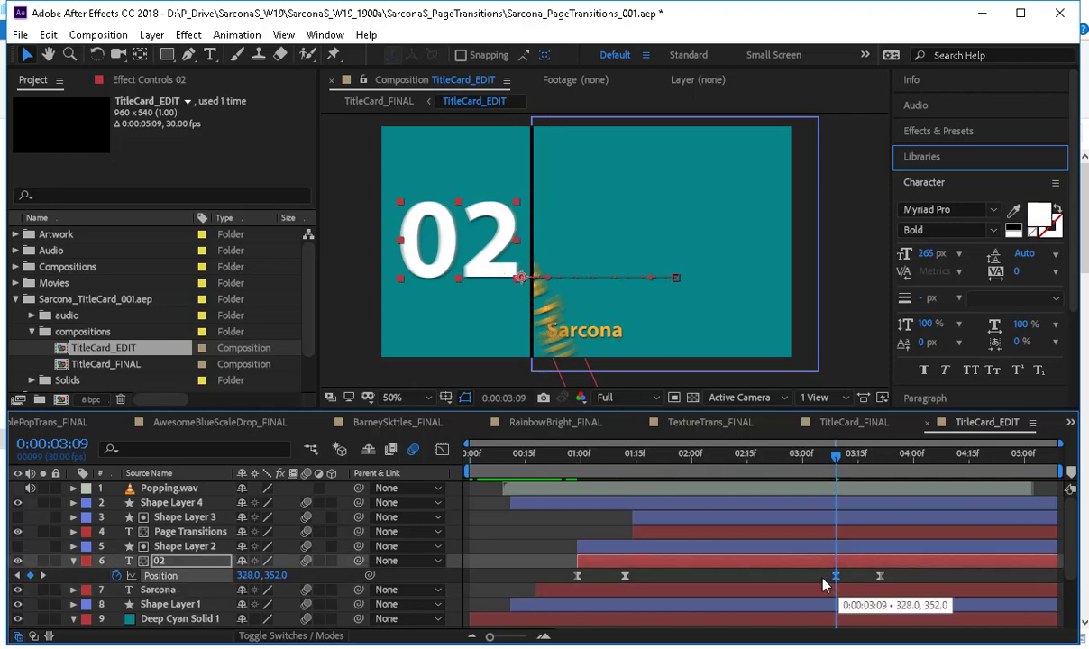
left_click(821, 578)
key("space")
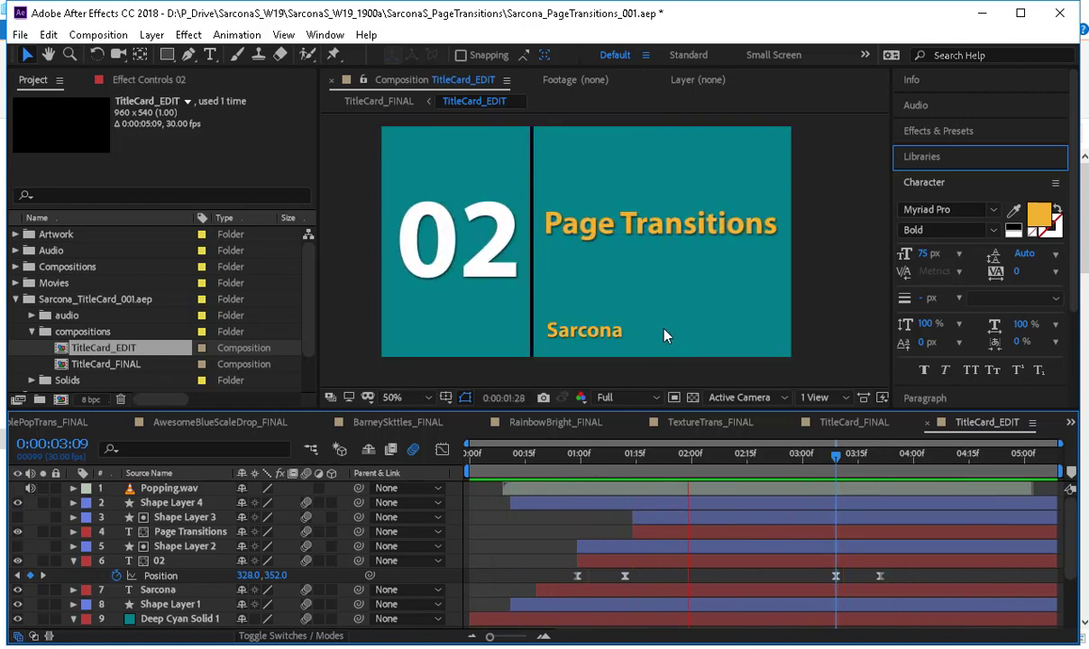
Break the title into two lines, Page above Transitions, and preview the animation from near the start of the timeline.
left_click(566, 221)
key("ctrl+t")
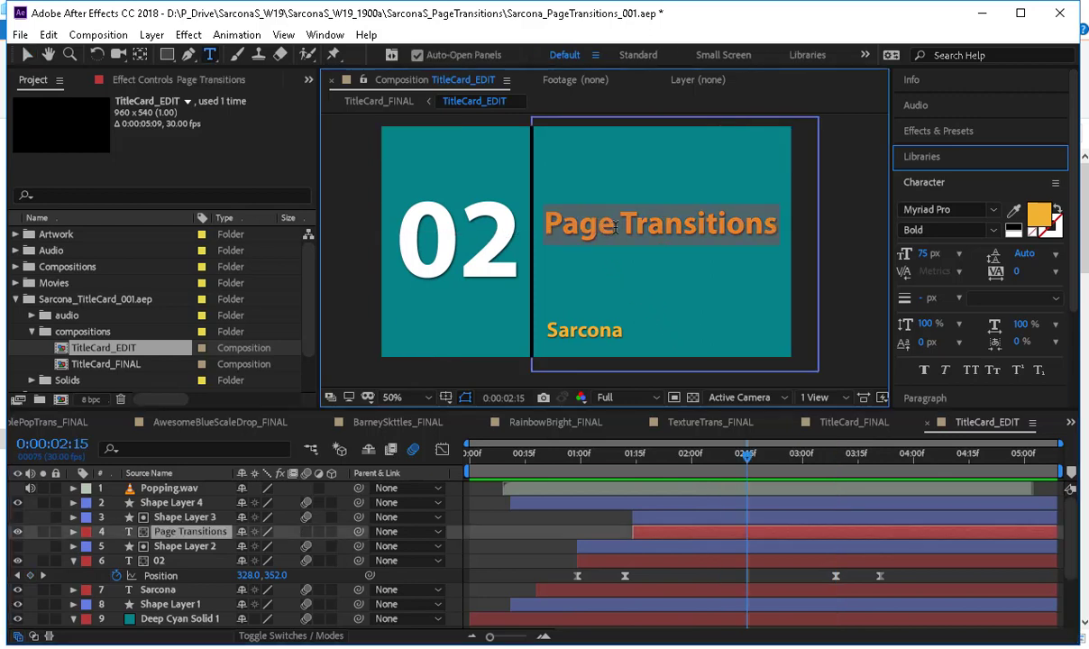
double_click(644, 228)
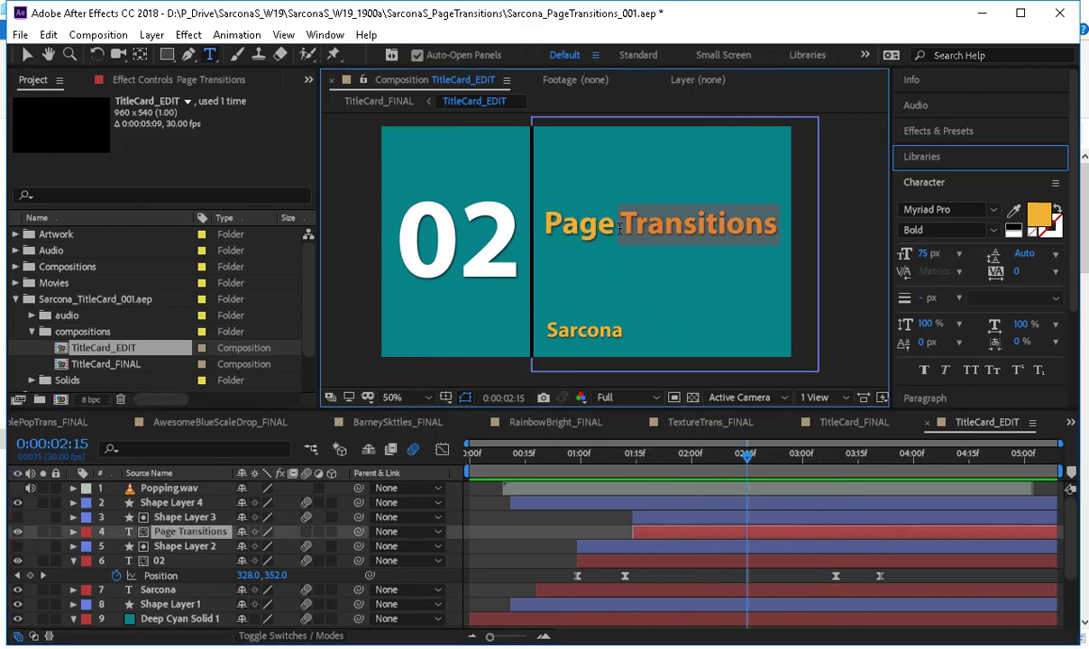
left_click(628, 241)
key("Return")
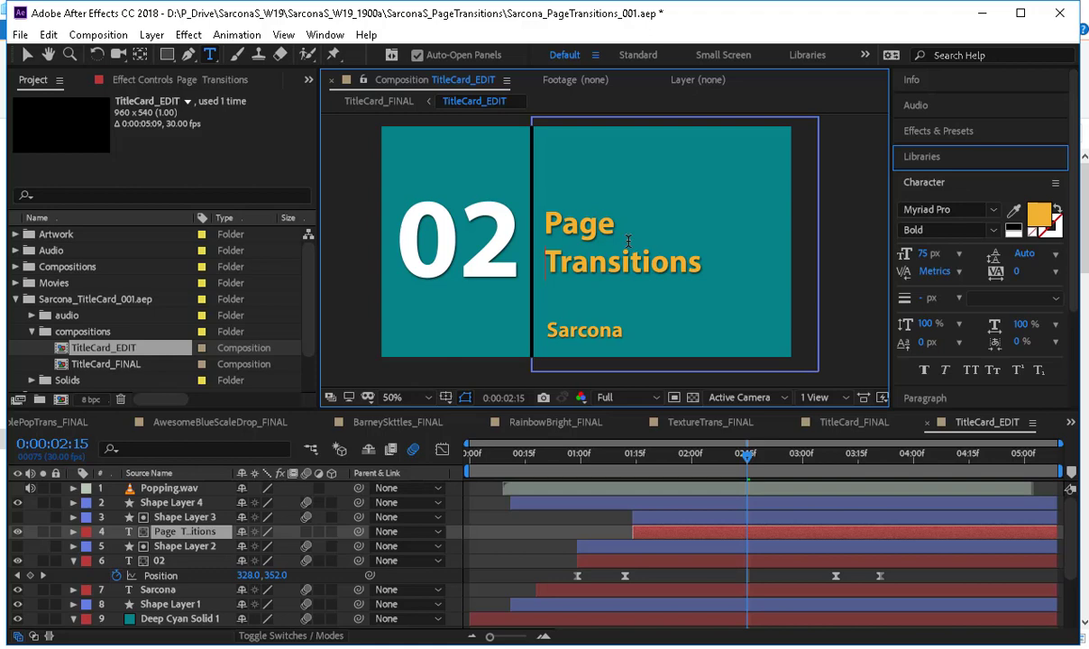
left_click(27, 54)
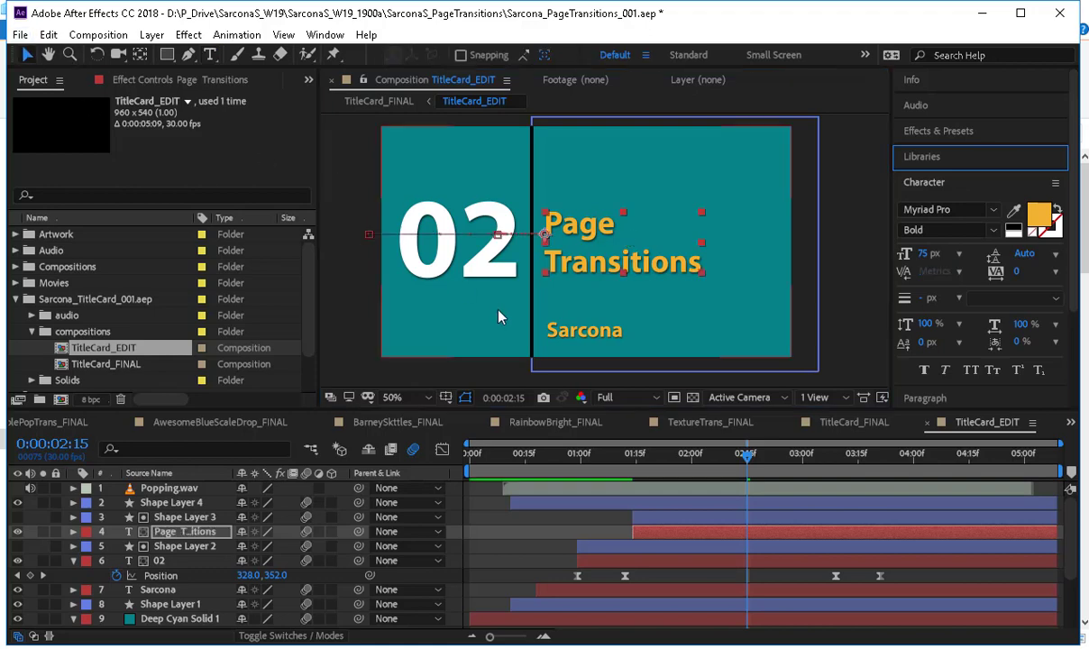
left_click_drag(737, 463, 475, 448)
key("space")
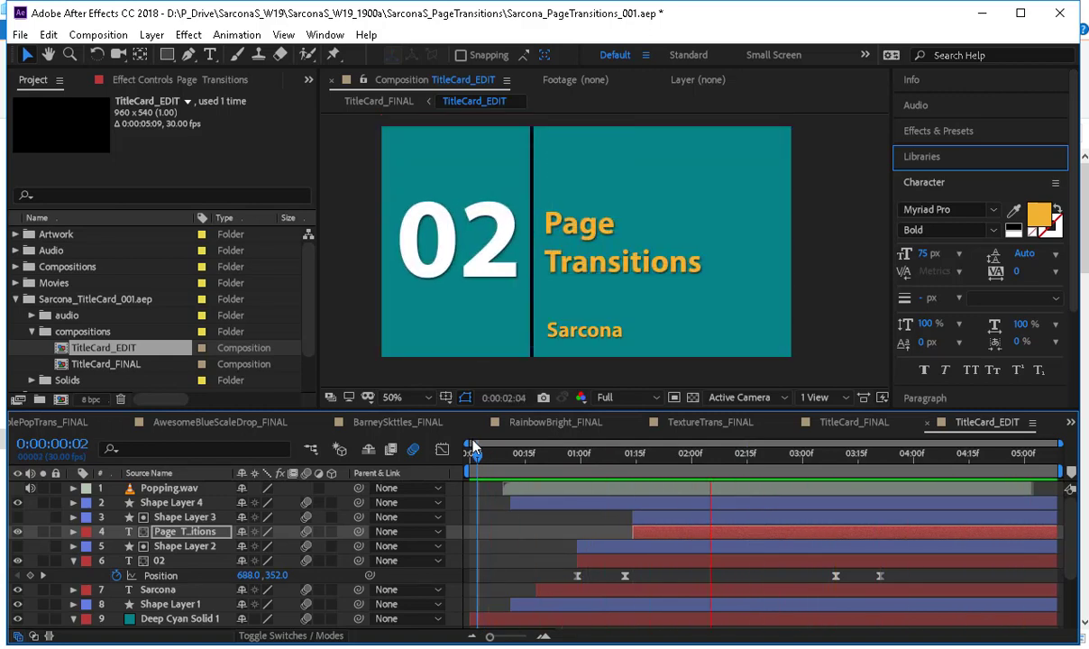
Set the font size of the two-line Page Transitions title to 82 px.
left_click(592, 260)
double_click(592, 259)
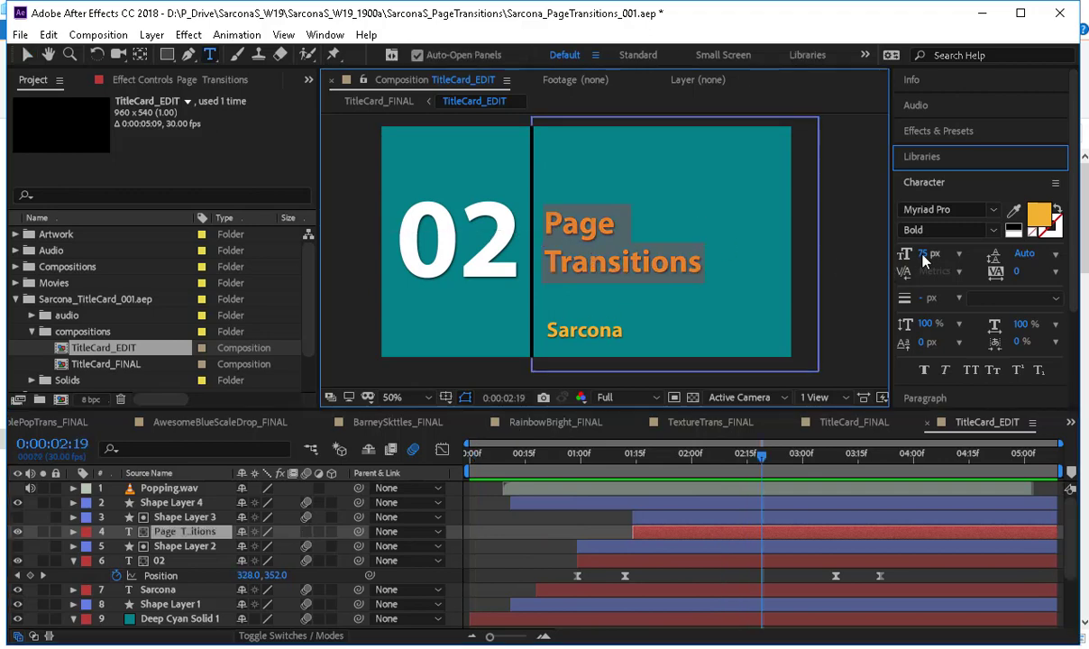
left_click(922, 257)
type("82")
key("Return")
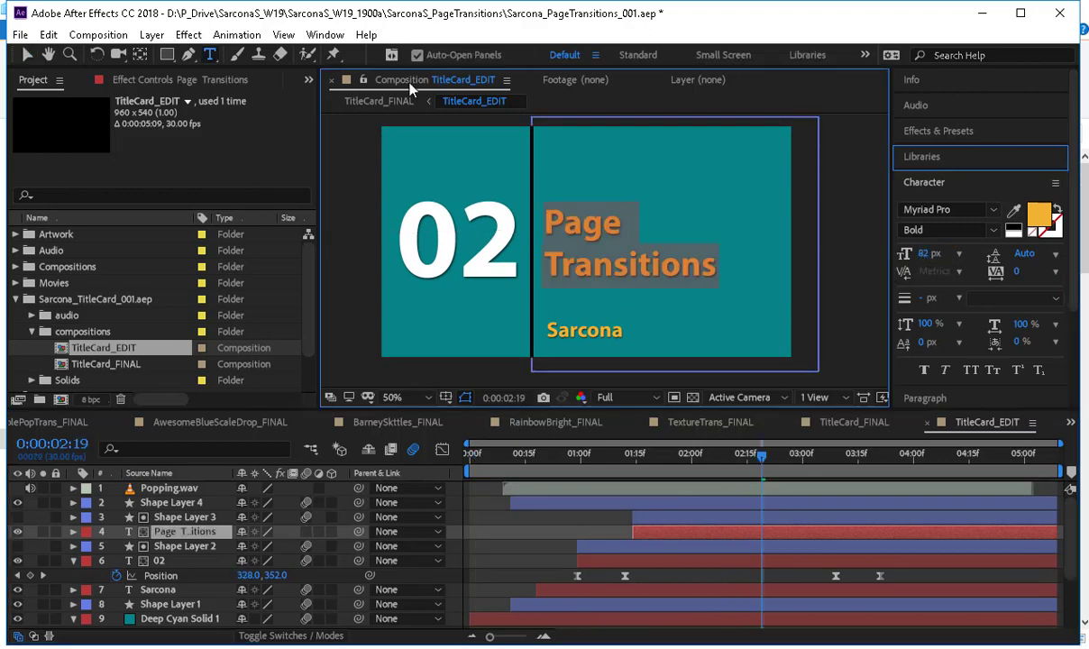
left_click(25, 55)
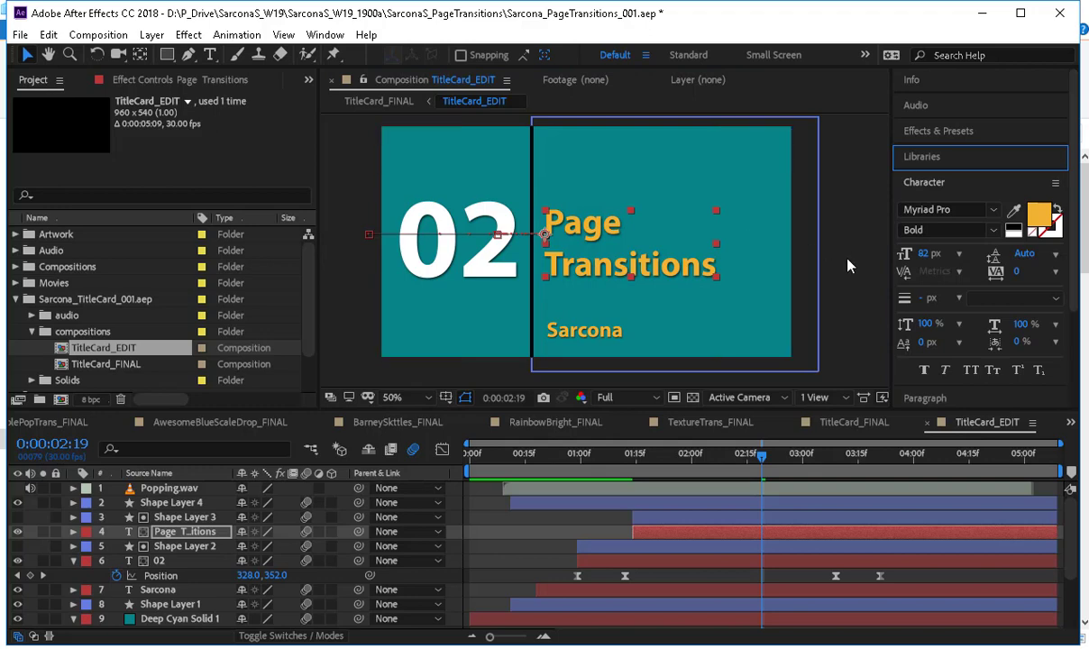
Create a single composition from TitleCard_FINAL and the six transition compositions ending in _FINAL, excluding BubblePop, with TitleCard_FINAL's dimensions and sequenced layers.
left_click(798, 243)
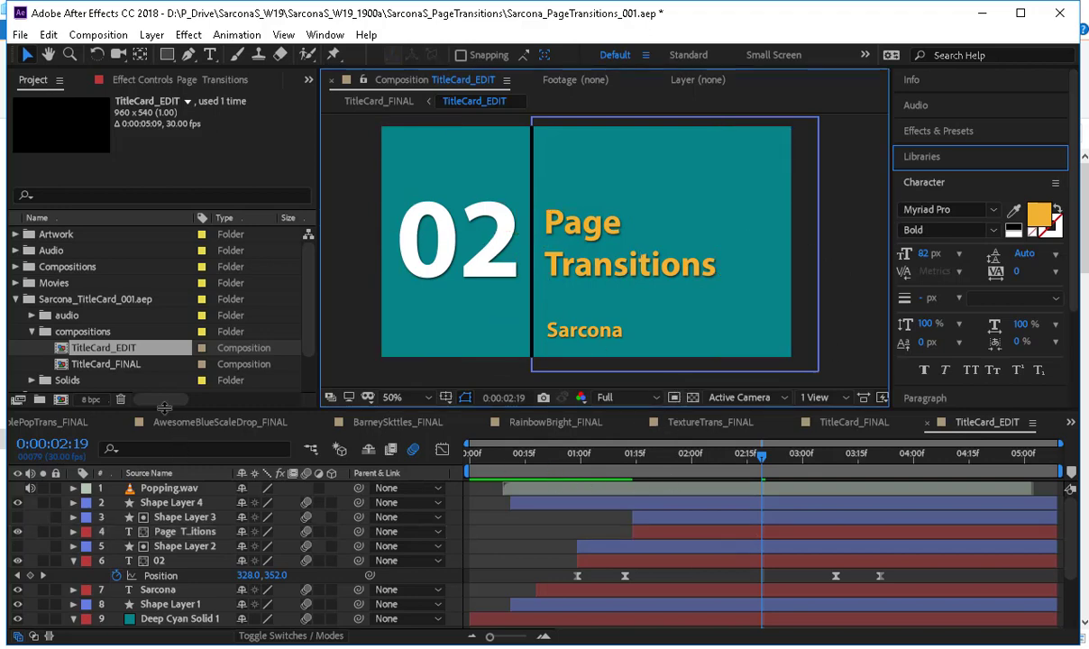
left_click(17, 267)
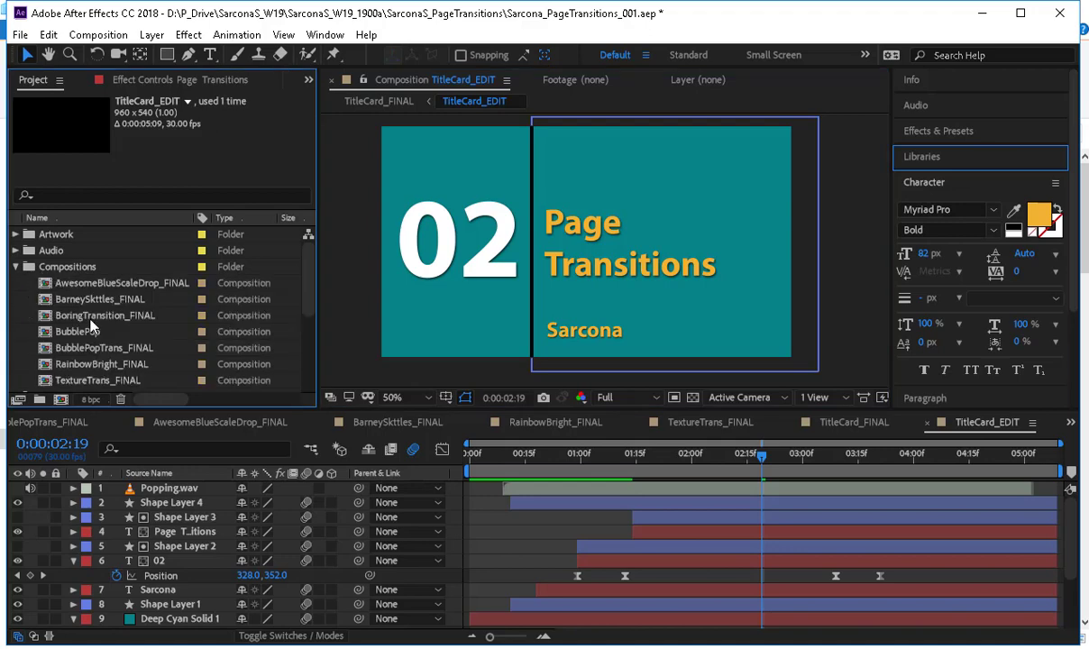
scroll(90, 311, "down", 3)
scroll(118, 339, "down", 1)
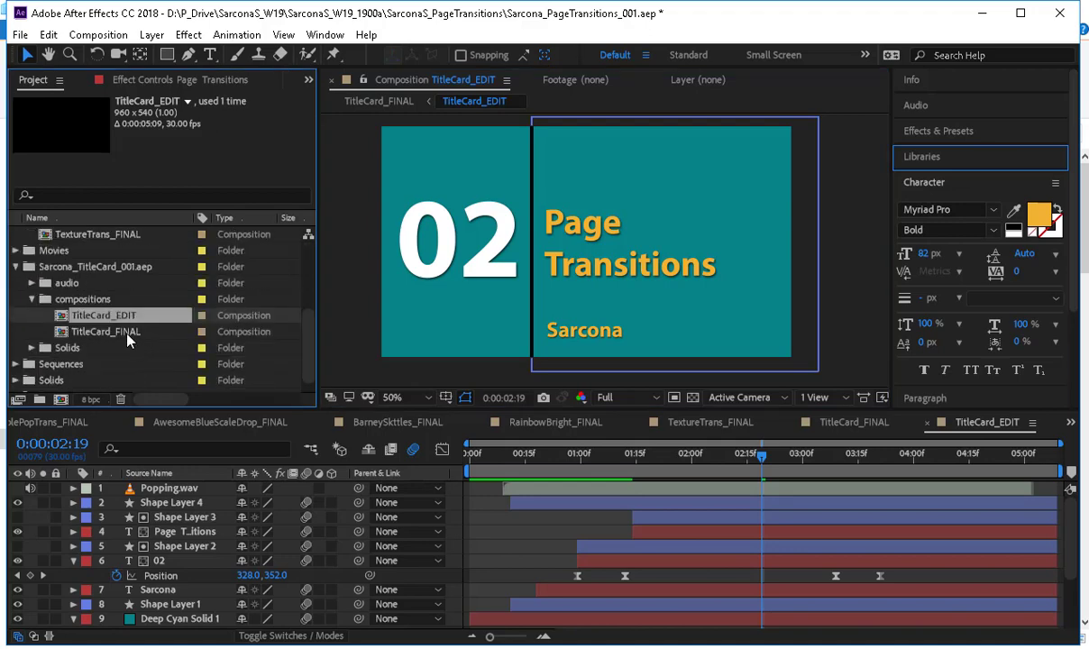
left_click(127, 333)
scroll(197, 342, "up", 1)
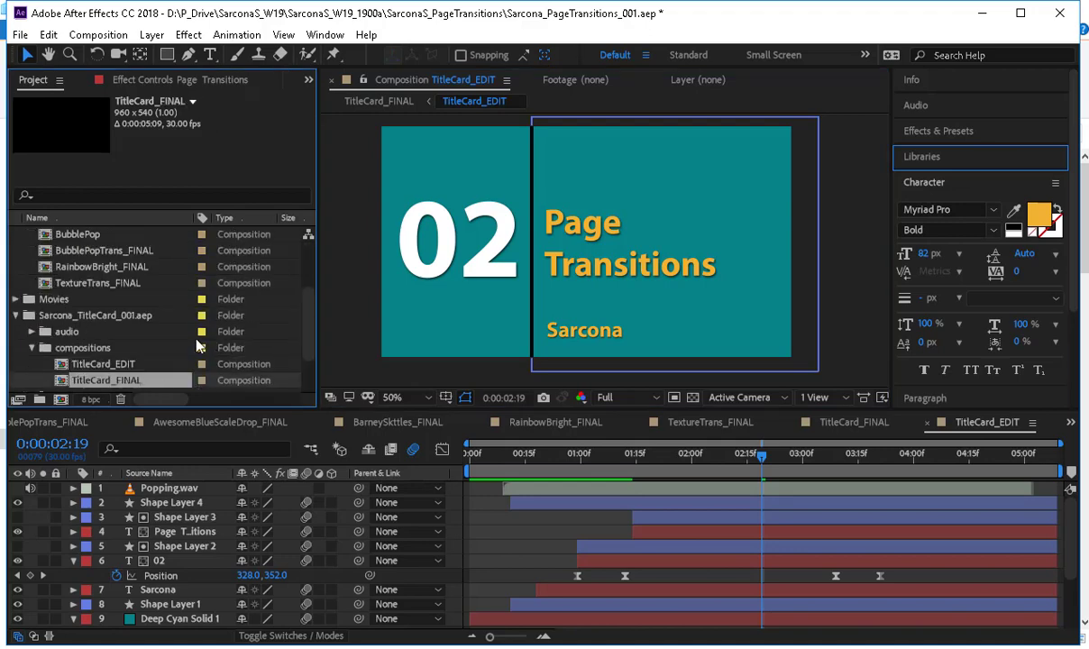
scroll(127, 338, "up", 1)
left_click(127, 333)
left_click(128, 317, "shift")
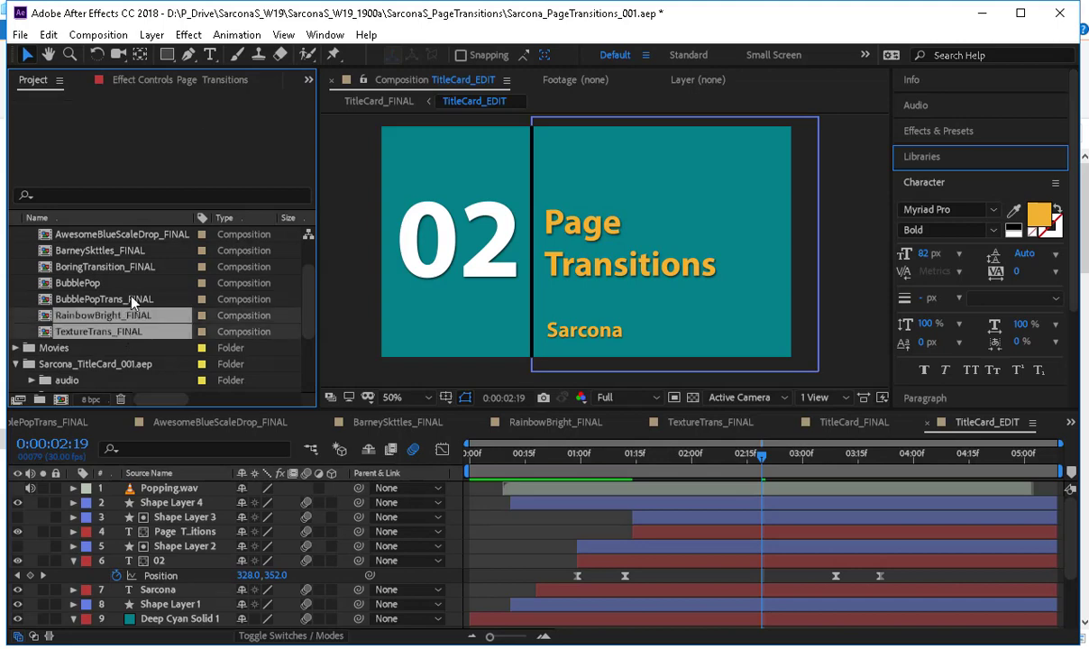
left_click(132, 299, "ctrl")
left_click(128, 267, "ctrl")
left_click(127, 250, "ctrl")
scroll(135, 270, "up", 1)
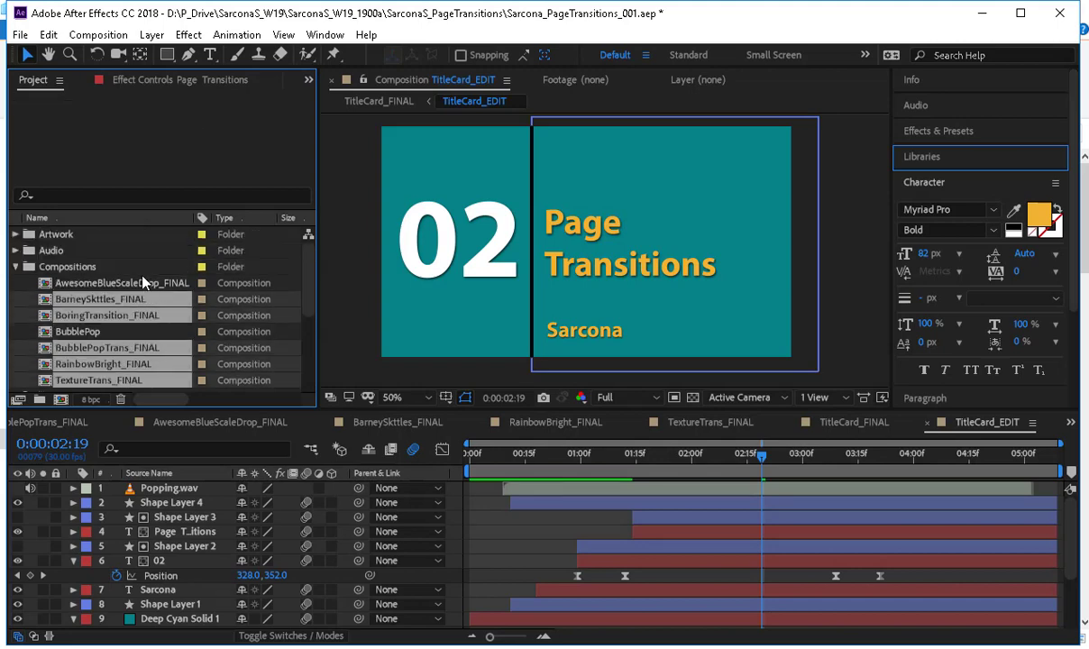
left_click(142, 283, "ctrl")
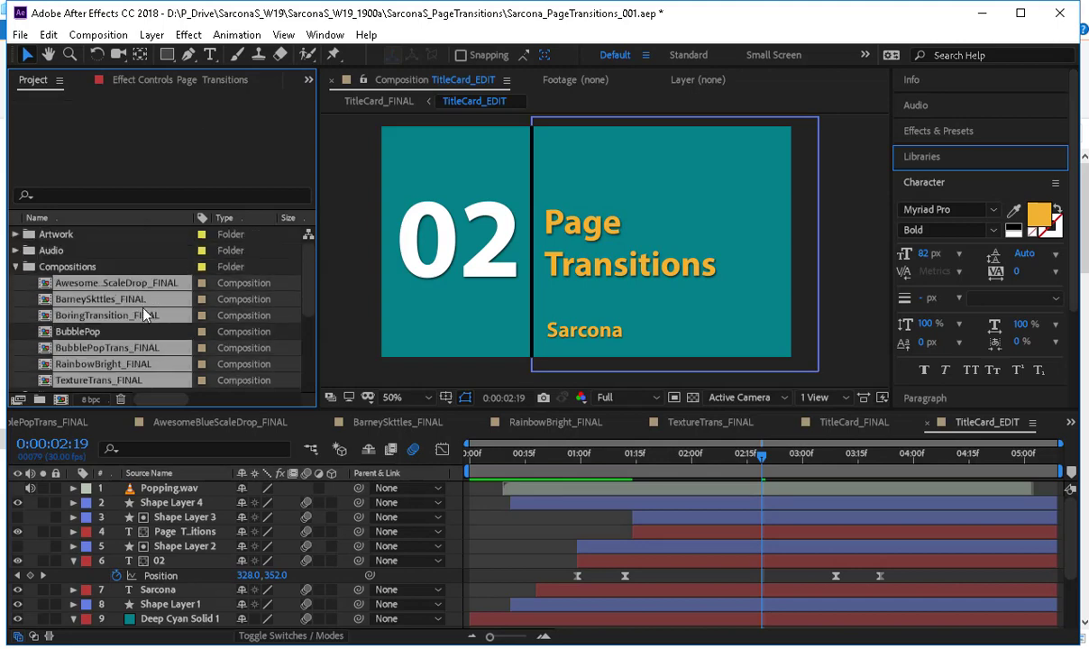
scroll(131, 306, "down", 3)
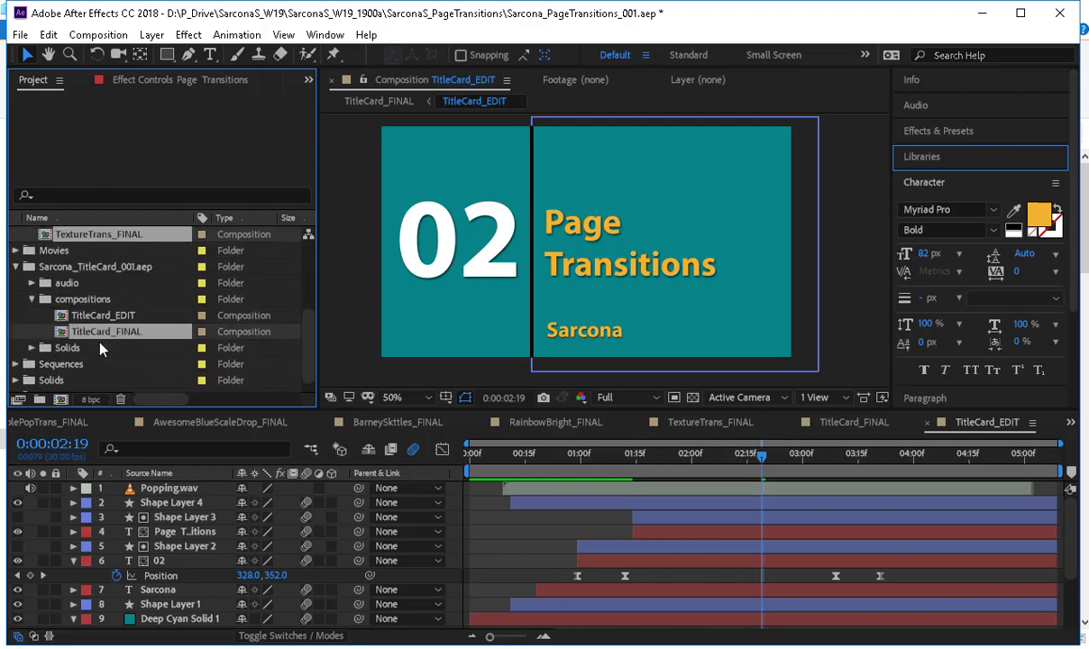
left_click_drag(82, 332, 60, 402)
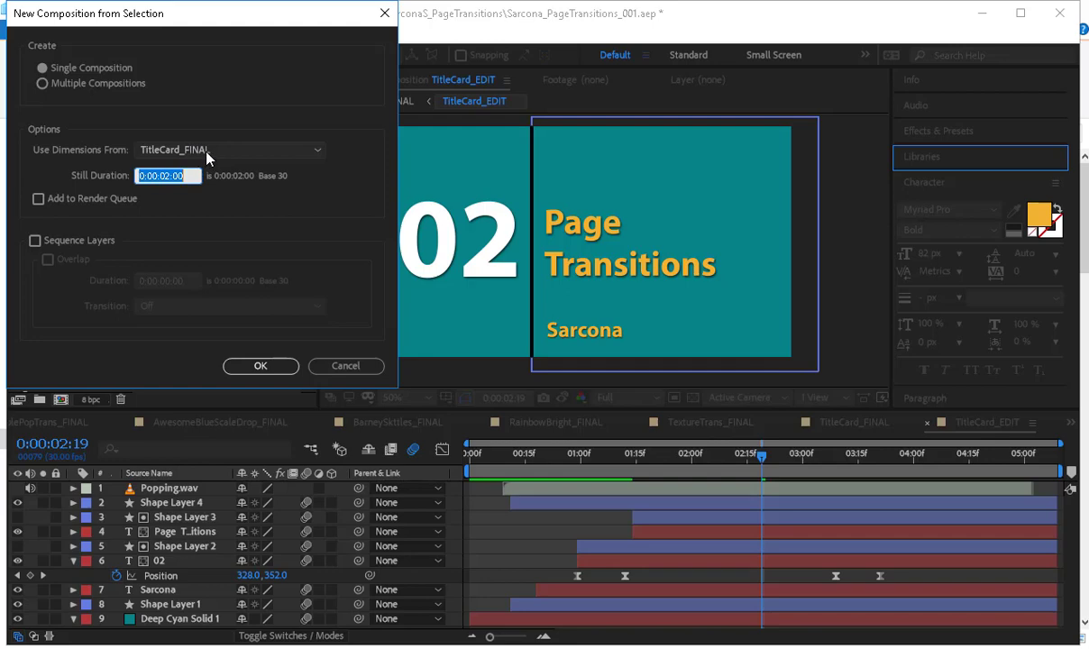
left_click(75, 238)
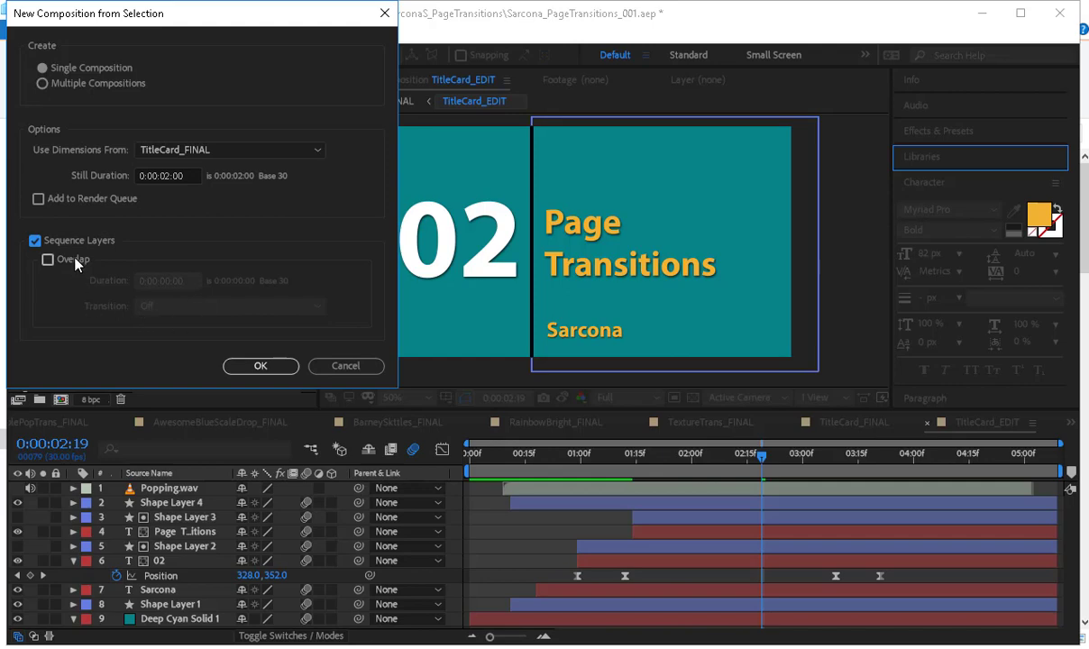
left_click(262, 365)
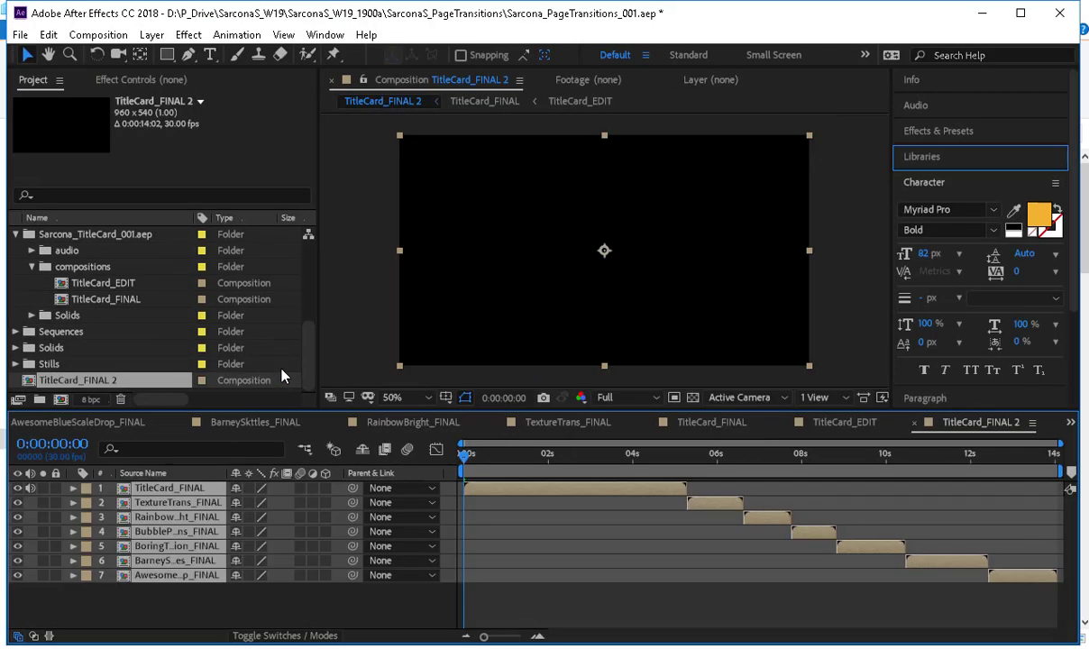
Preview the sequenced composition through to 0:00:14:01, look up the Adobe Media Encoder export option, and return to the start.
key("space")
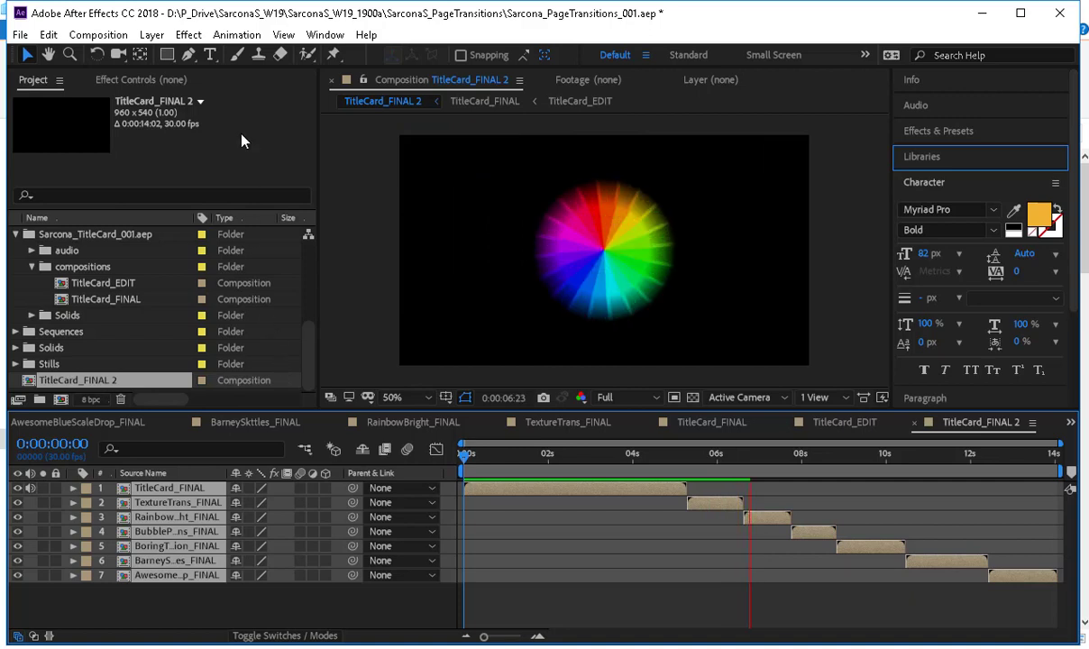
left_click_drag(749, 455, 1079, 462)
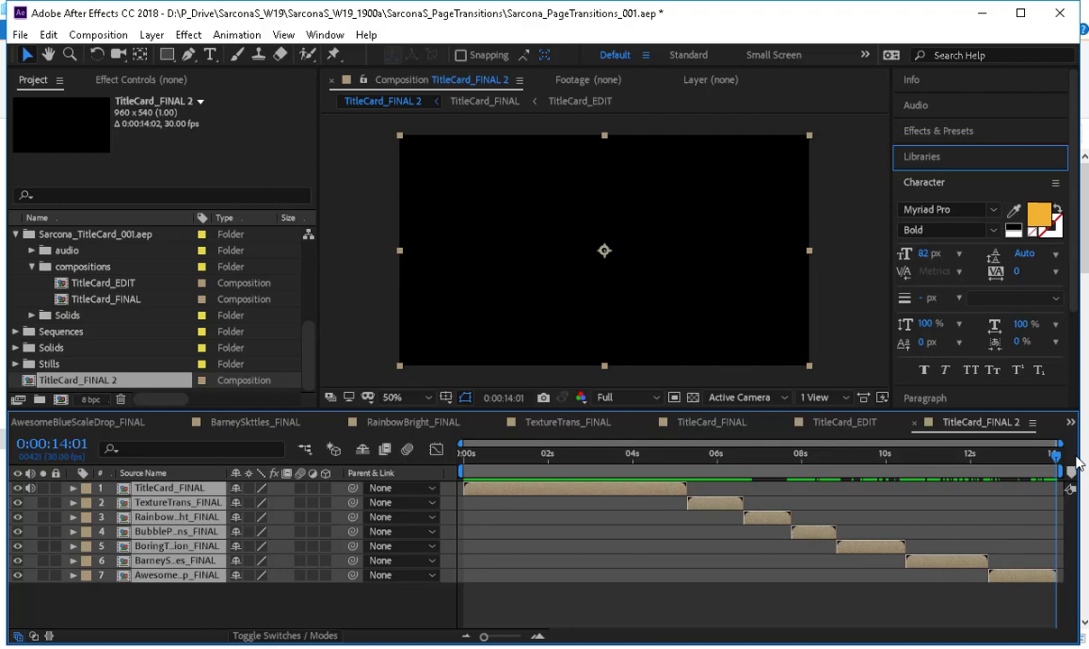
left_click(30, 36)
mouse_move(223, 281)
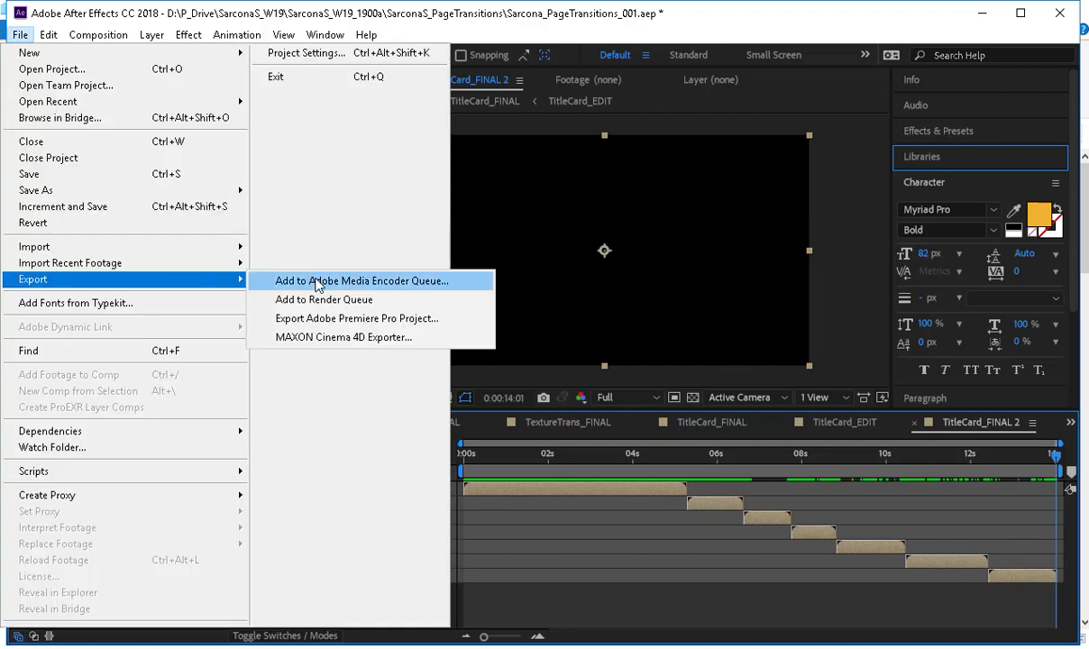
left_click(317, 283)
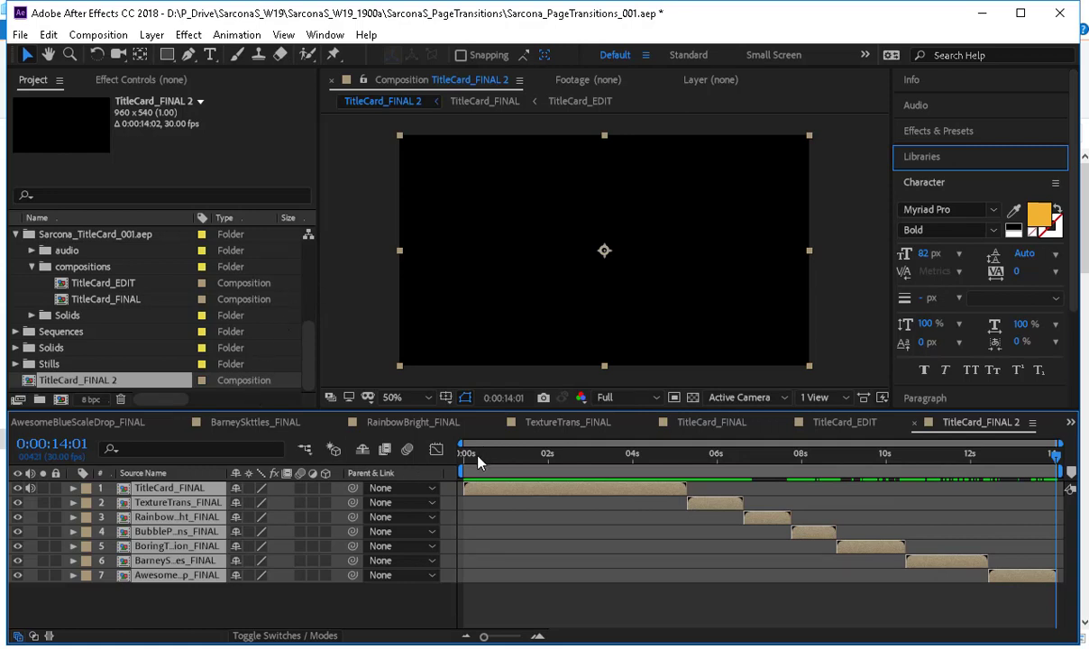
left_click_drag(477, 462, 402, 462)
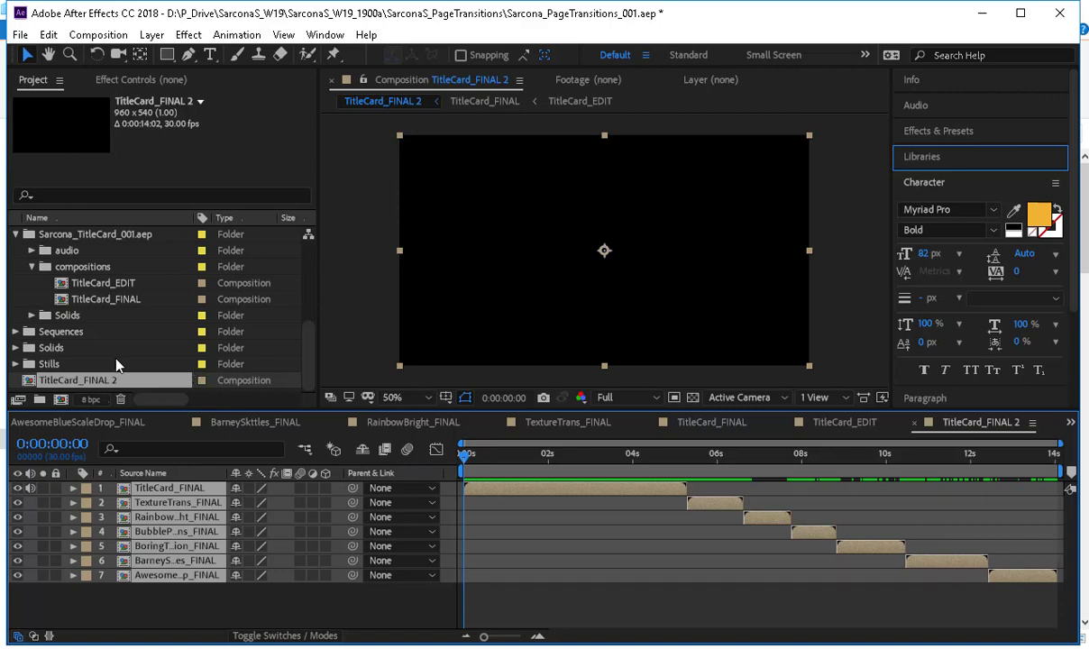
scroll(109, 339, "up", 4)
left_click(122, 285)
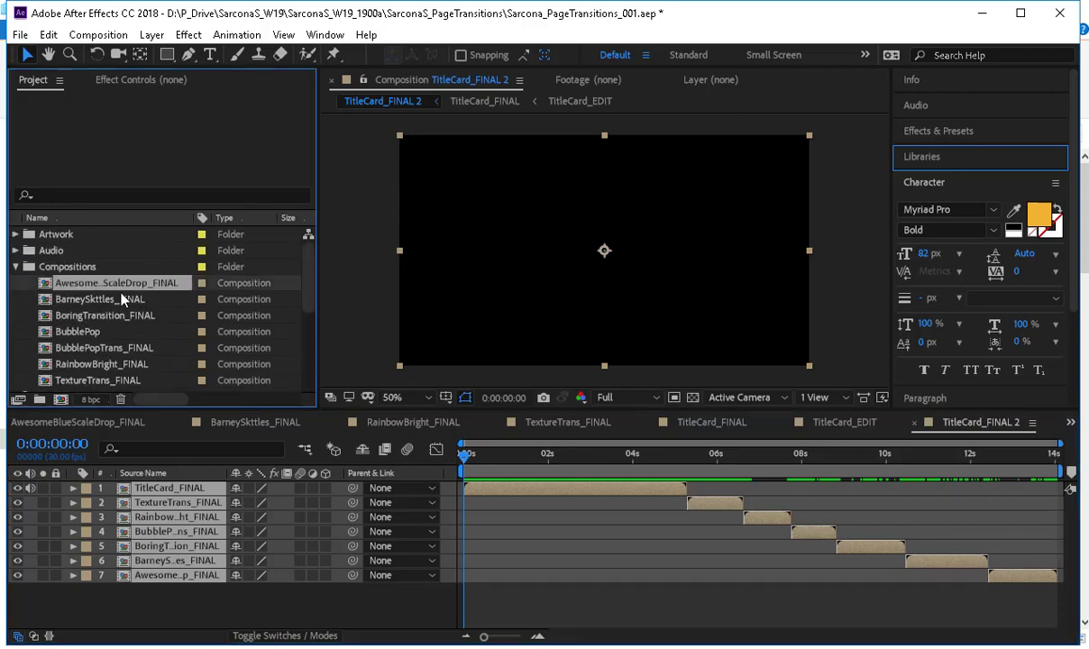
left_click(122, 298, "ctrl")
left_click(122, 314, "ctrl")
left_click(122, 347, "ctrl")
left_click(121, 366, "ctrl")
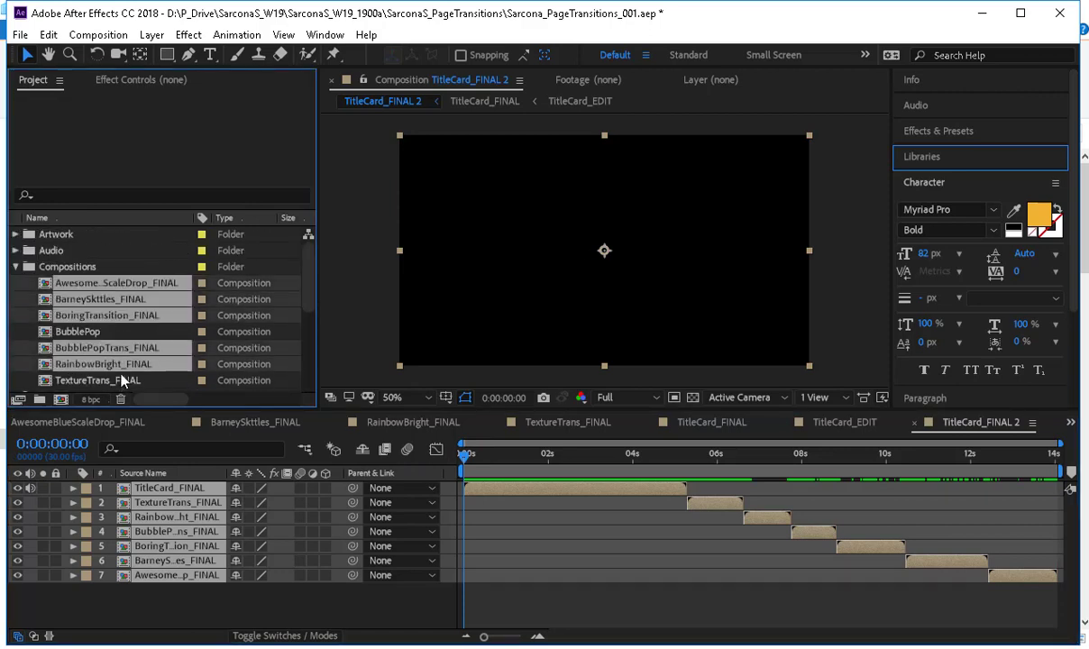
left_click(122, 379, "ctrl")
scroll(125, 354, "down", 4)
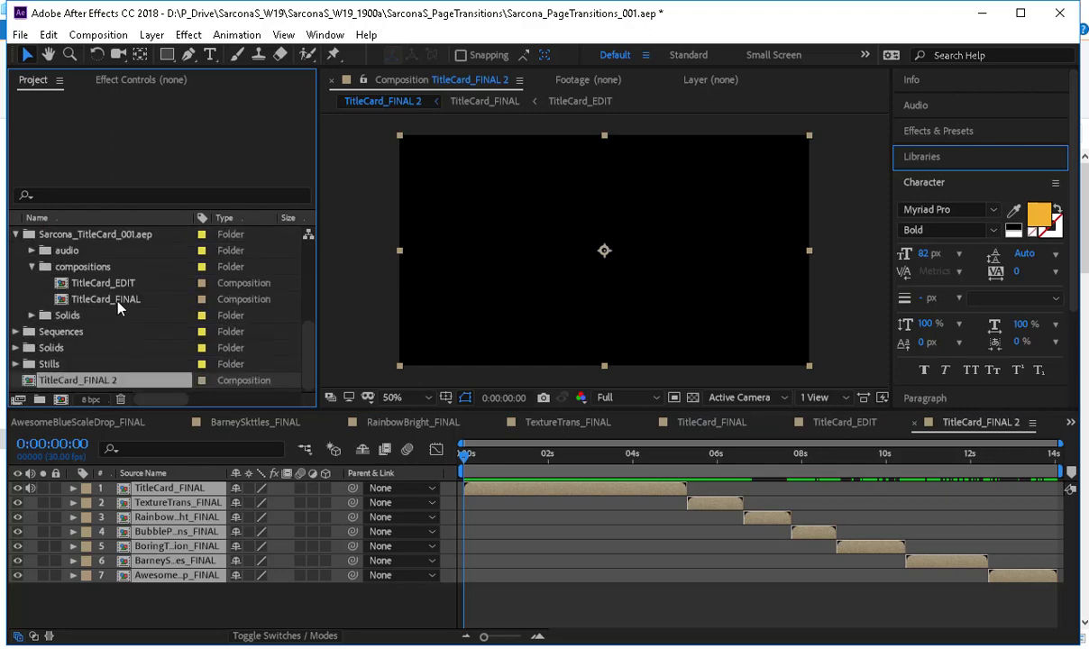
Create a new 960 x 540 composition in the Sequences folder with a duration of 3:00:00:00.
left_click(135, 332)
key("ctrl+n")
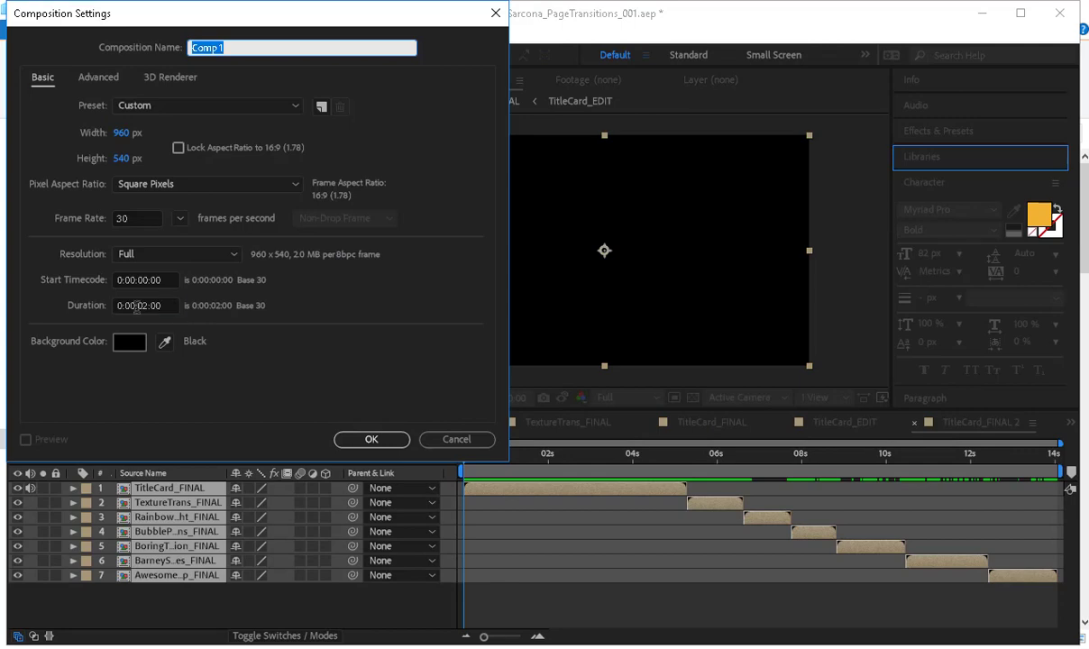
left_click(136, 306)
type("3000000")
key("Return")
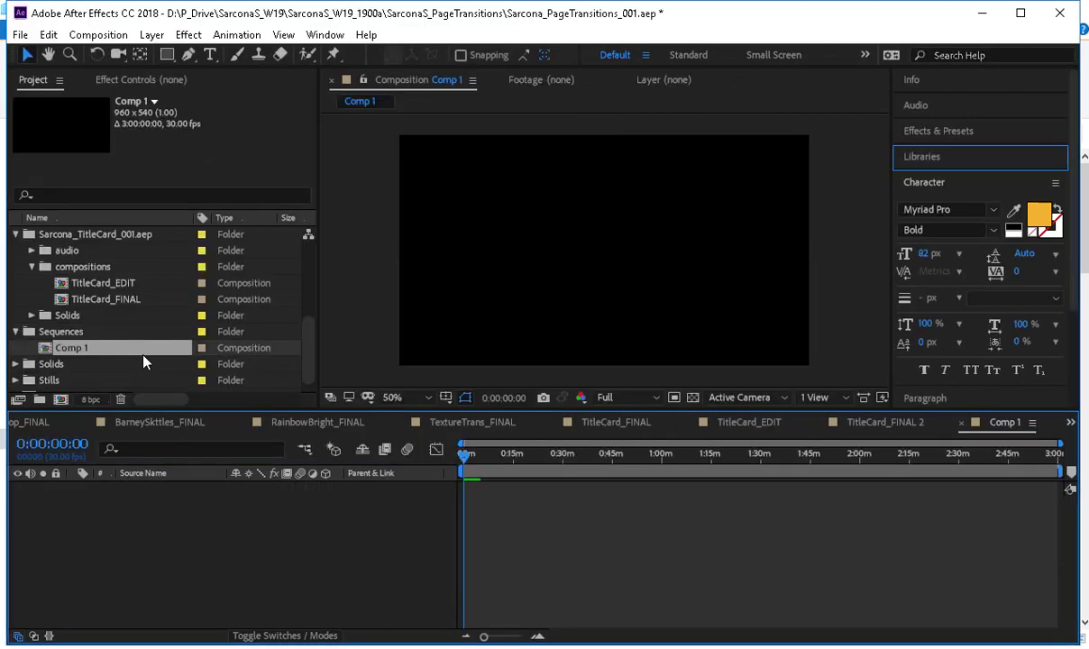
Add TitleCard_FINAL to Comp 1 and place all seven compositions from the Compositions folder, including BubblePop, below it.
left_click_drag(90, 298, 180, 541)
scroll(104, 287, "up", 3)
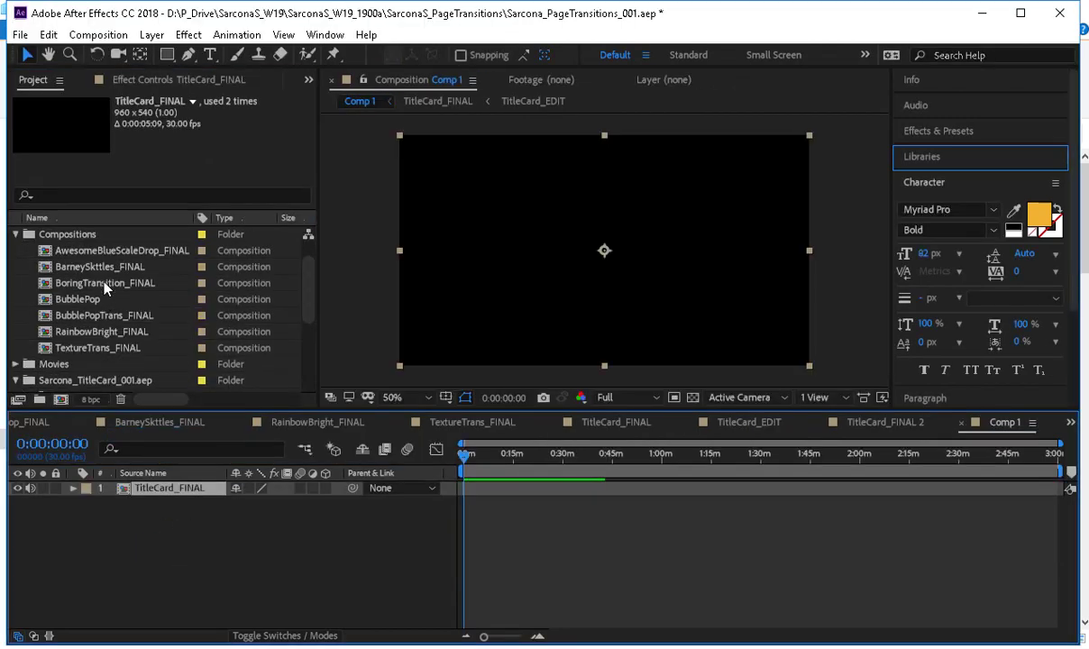
left_click(103, 250)
left_click(104, 347, "shift")
left_click_drag(103, 347, 319, 560)
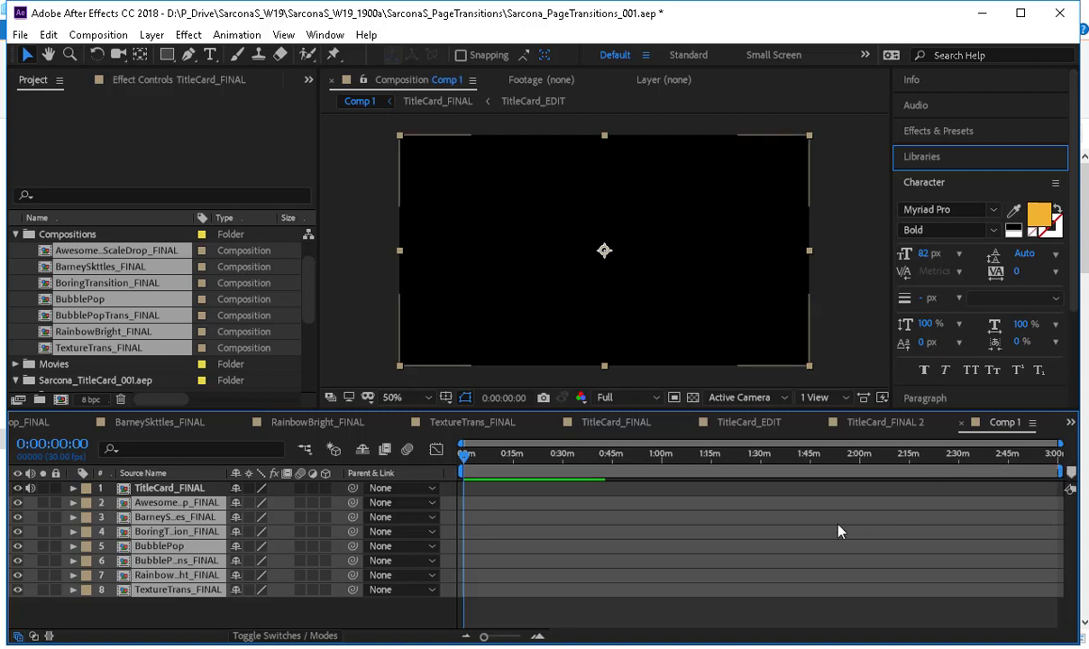
Set the duration of Comp 1 to 0:01:00:00.
left_click_drag(485, 636, 412, 617)
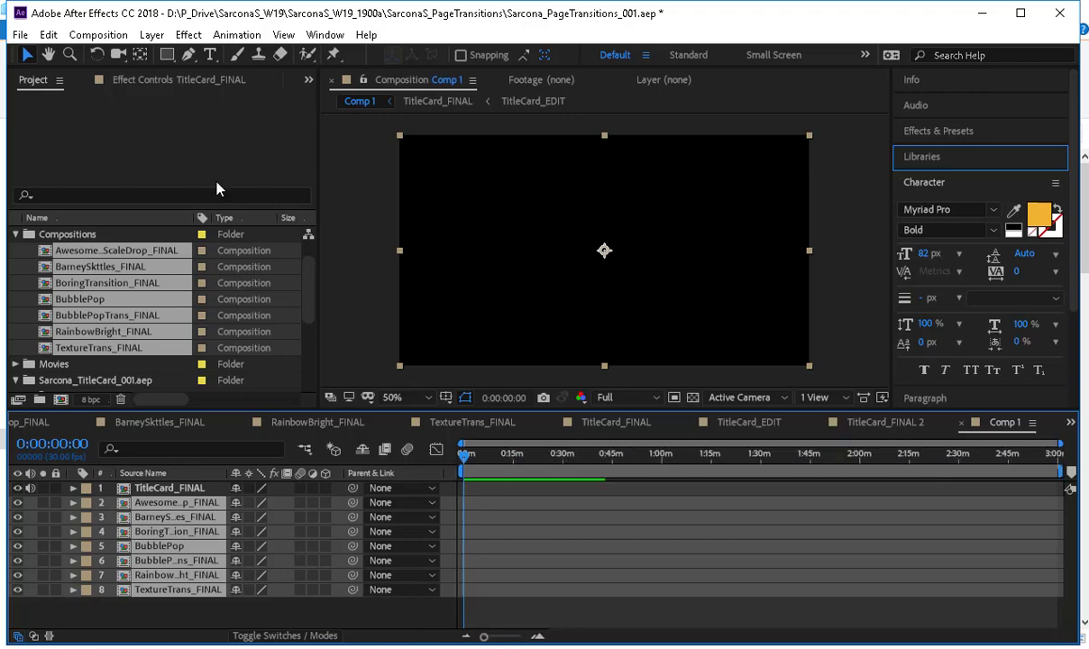
left_click(98, 35)
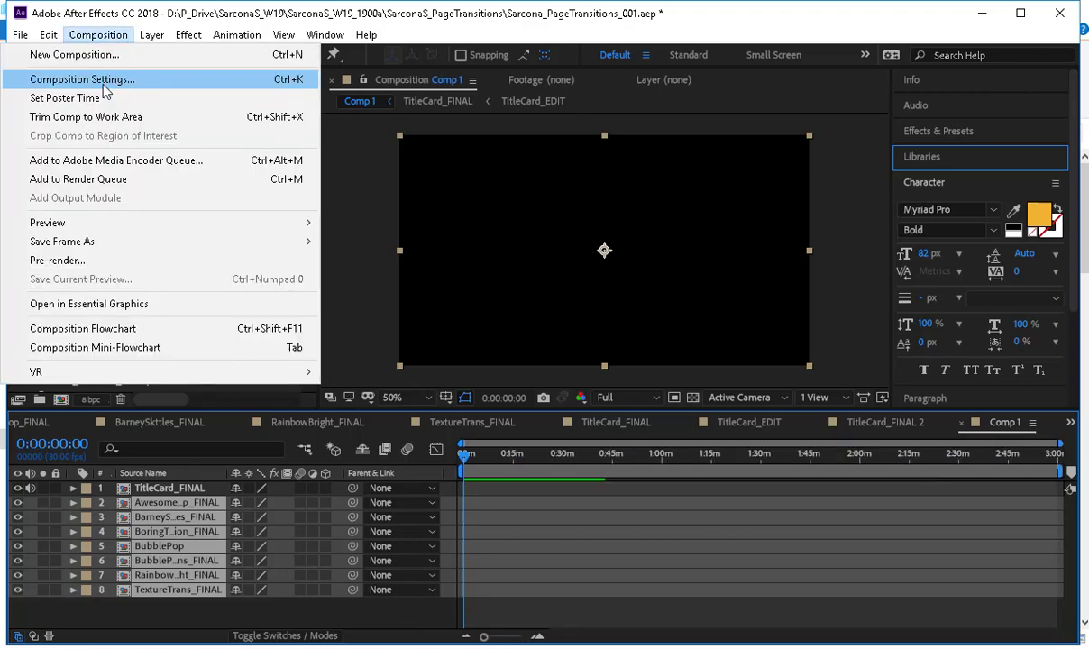
left_click(104, 81)
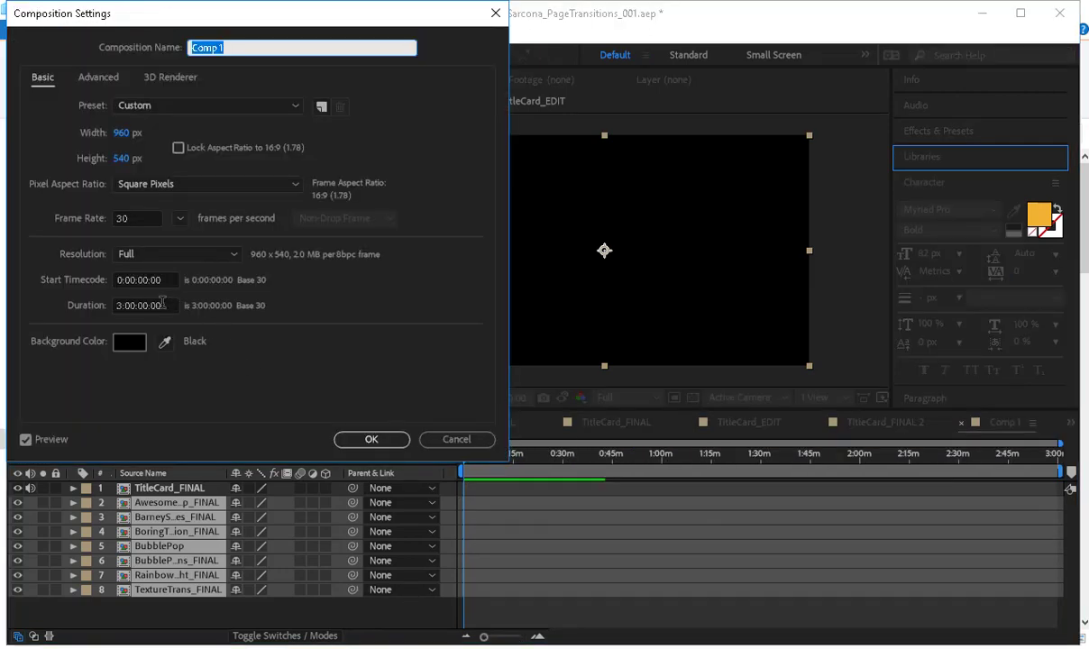
left_click(162, 305)
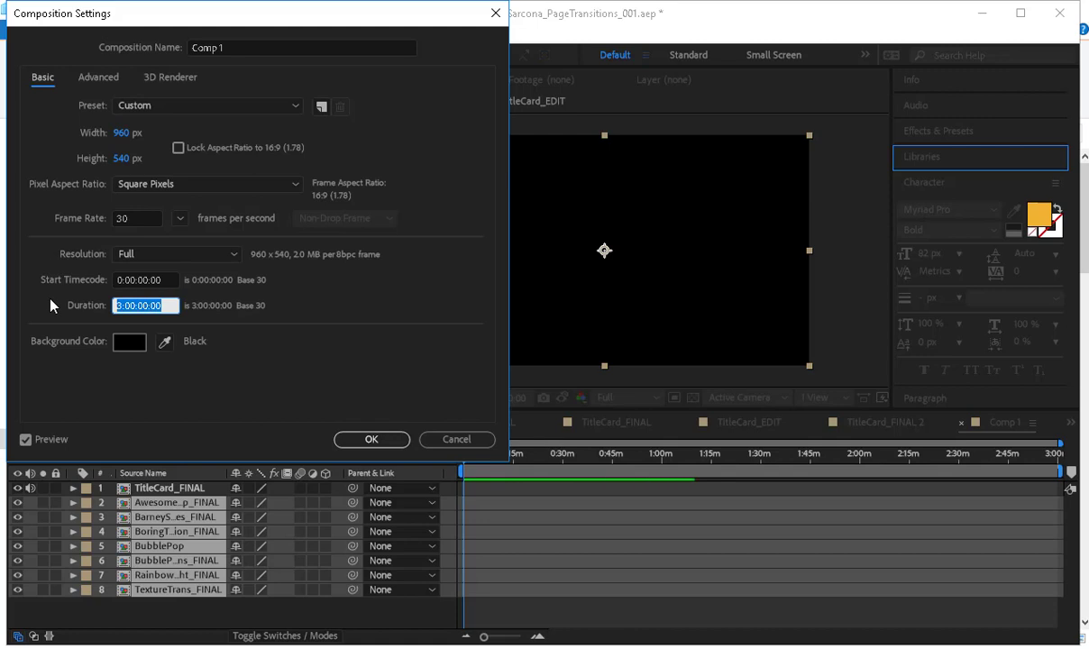
type("10000")
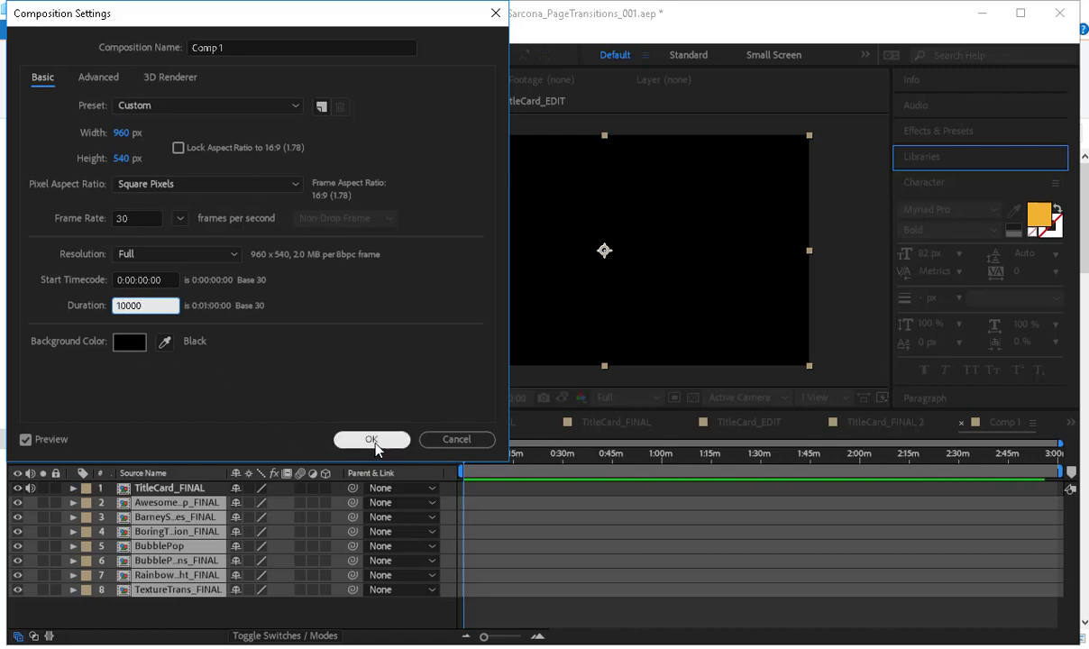
key("BackSpace")
key("BackSpace")
type("00")
left_click(371, 439)
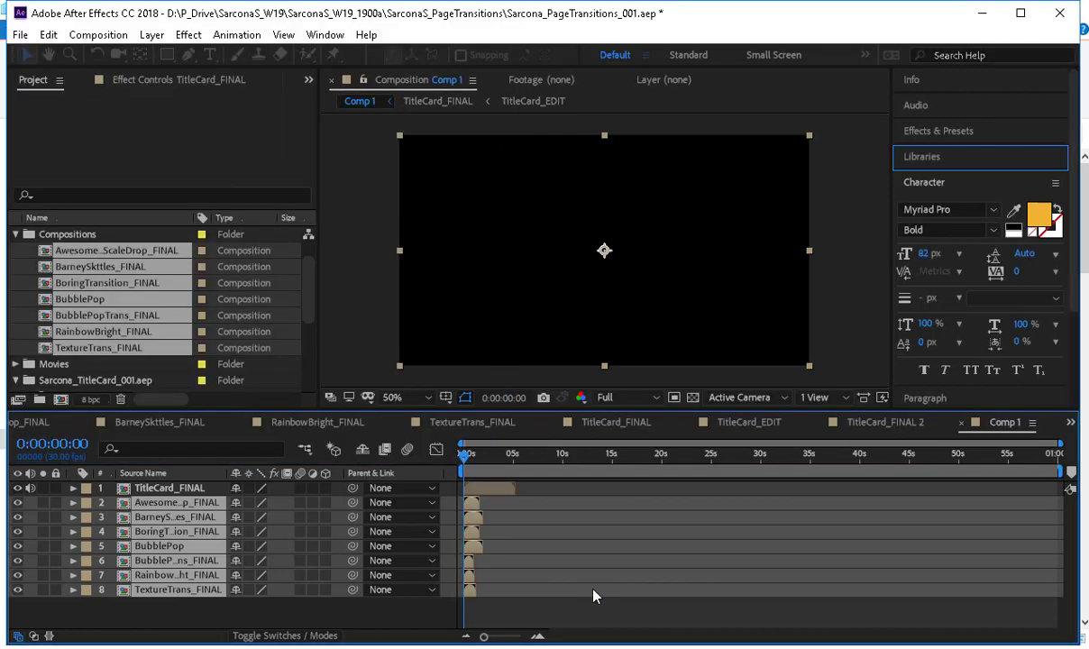
Line up the AwesomeBlueScaleDrop, BarneySkttles and BoringTransition layers end to end, starting where the title card ends.
left_click_drag(464, 453, 517, 462)
left_click_drag(484, 637, 507, 636)
left_click_drag(487, 511, 712, 546)
left_click(625, 505, "ctrl")
left_click(661, 520, "ctrl")
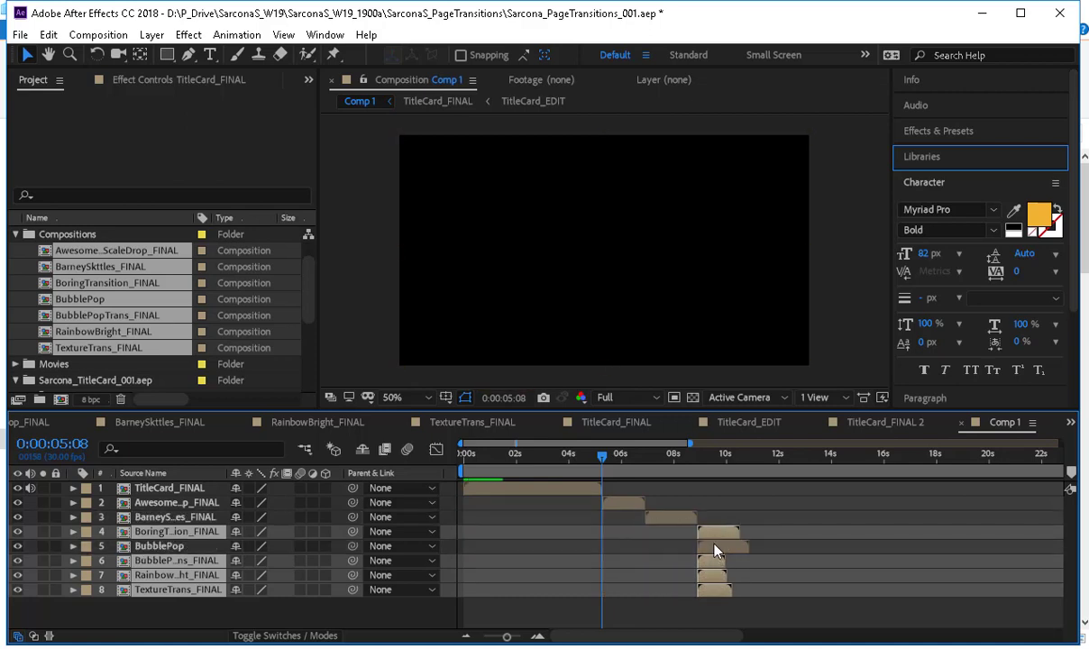
Check the contents of BubblePop and line up the BubblePop, BubblePopTrans, RainbowBright and TextureTrans layers end to end after BoringTransition.
double_click(719, 547)
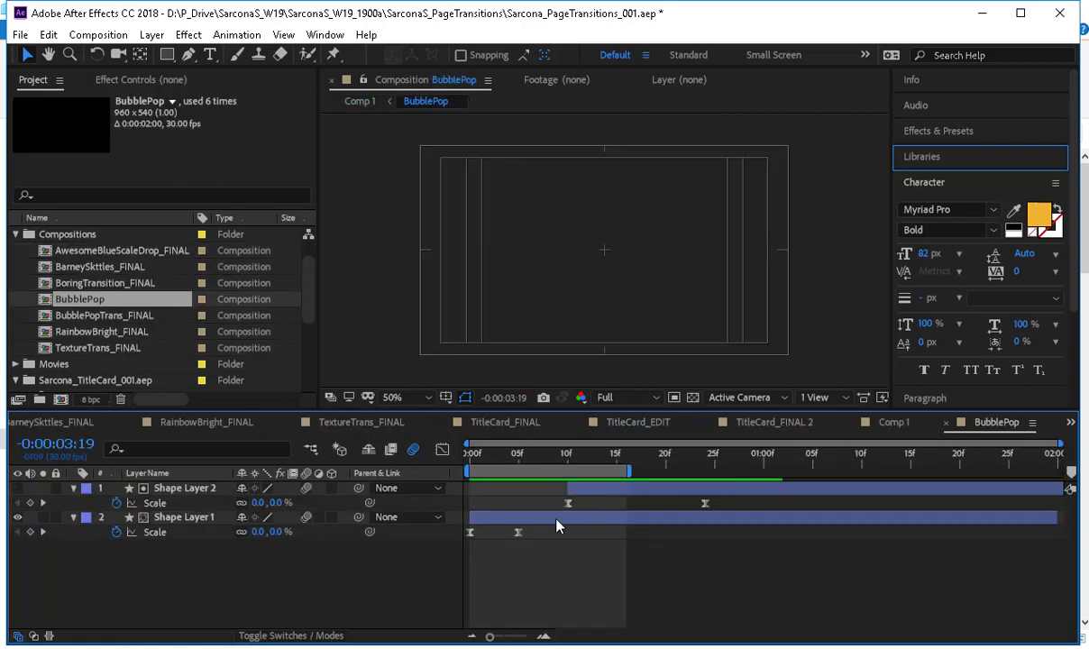
left_click(892, 423)
left_click_drag(732, 553, 836, 579)
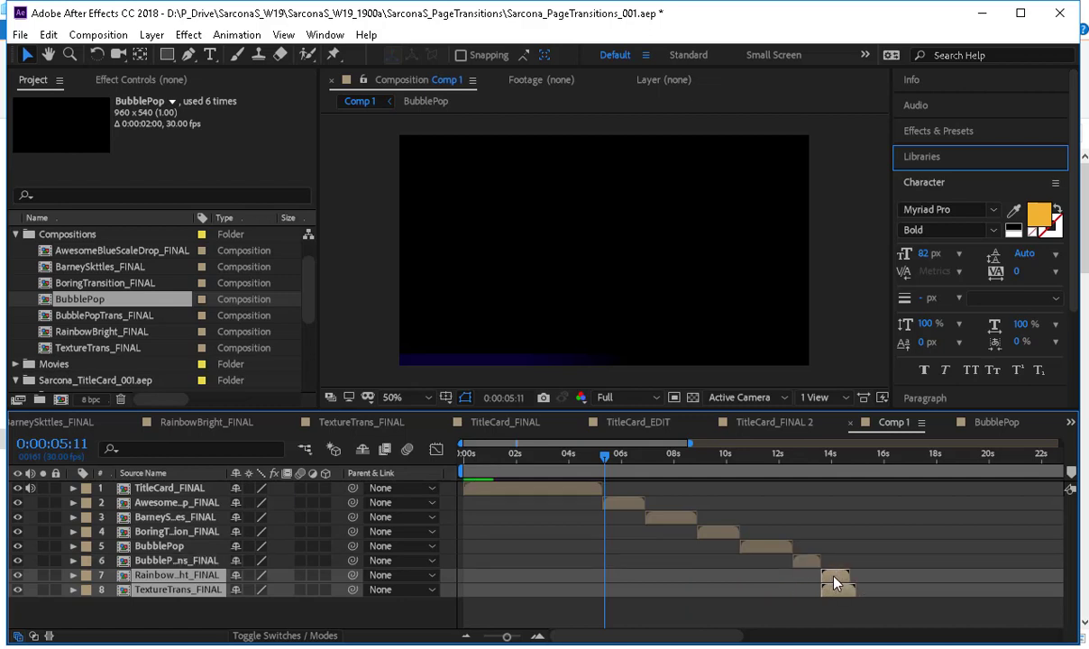
left_click(838, 593)
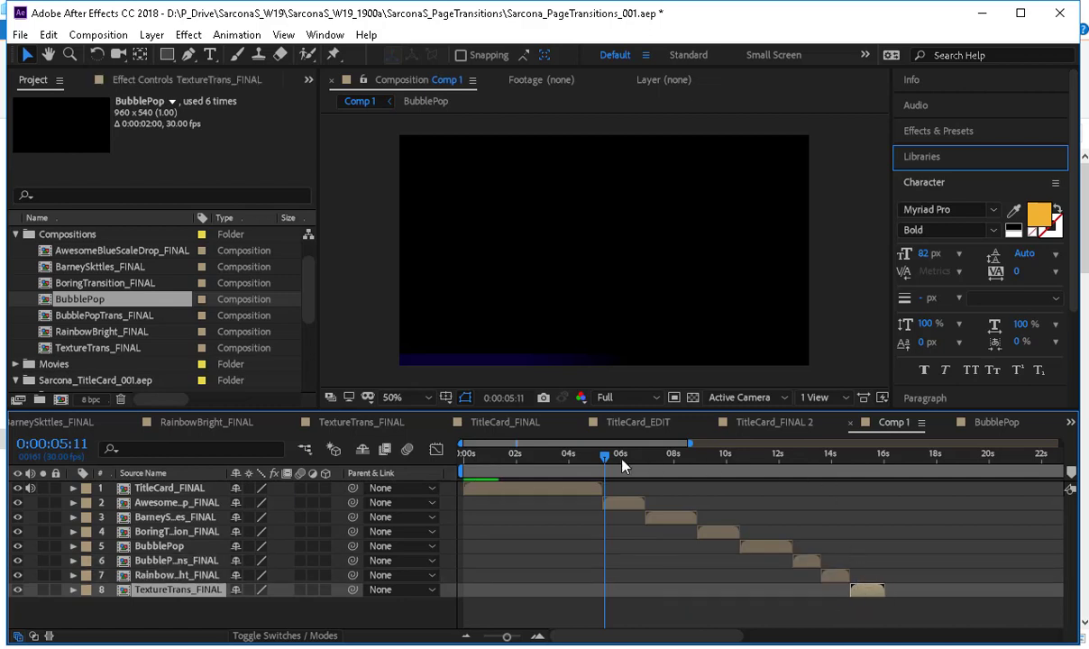
Scrub through the Comp 1 sequence and delete the BubblePop layer.
left_click_drag(622, 464, 863, 478)
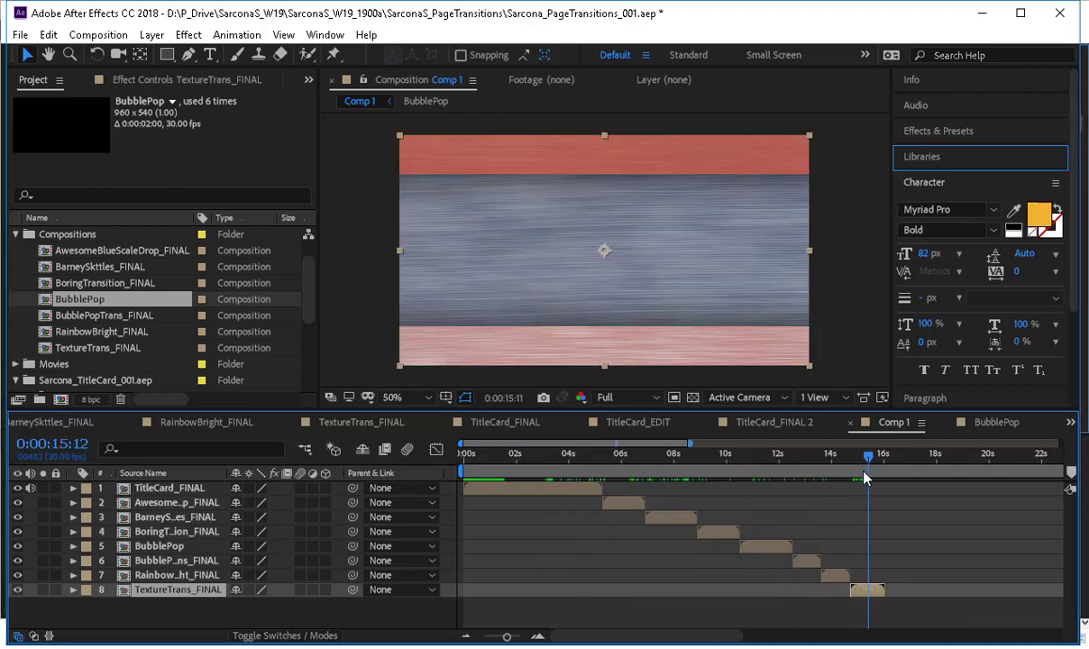
left_click(158, 547)
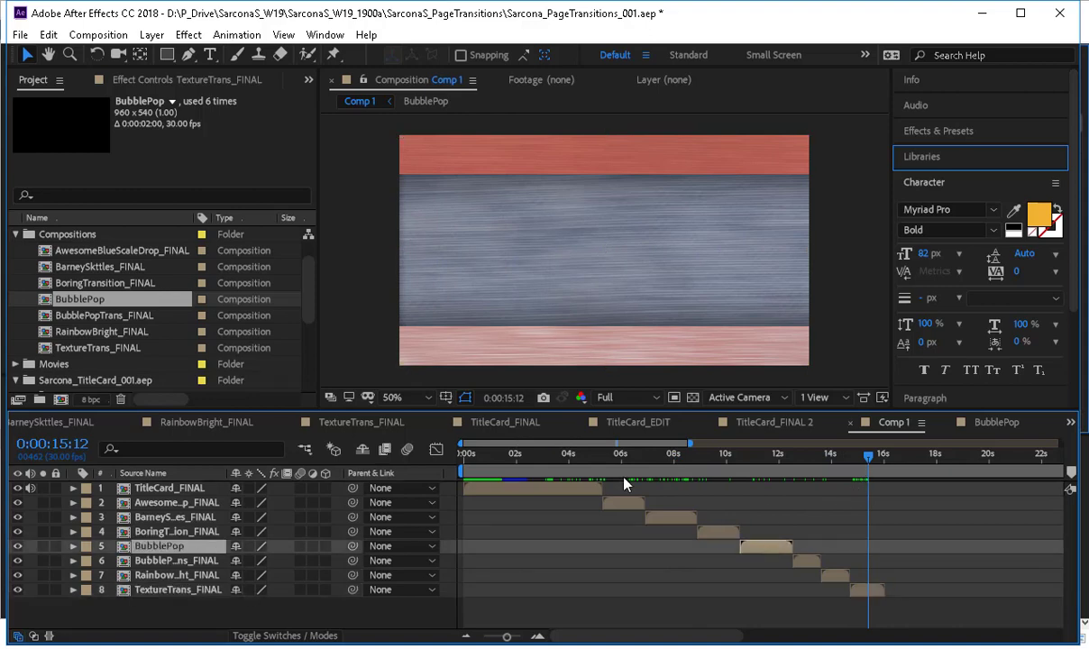
left_click(749, 468)
left_click_drag(748, 469, 759, 525)
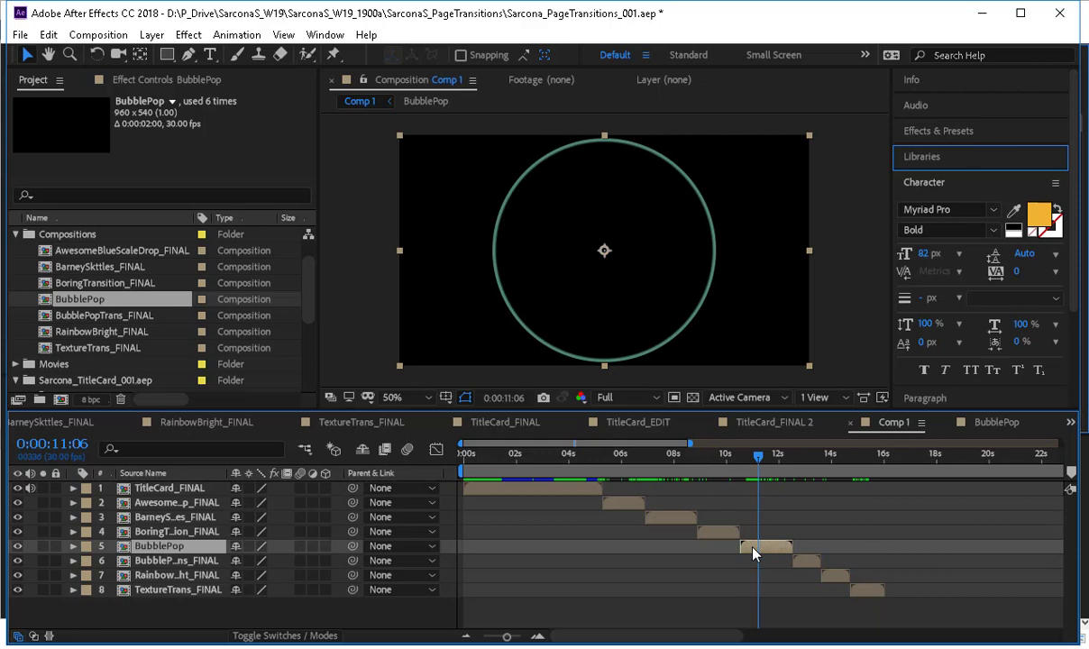
key("Delete")
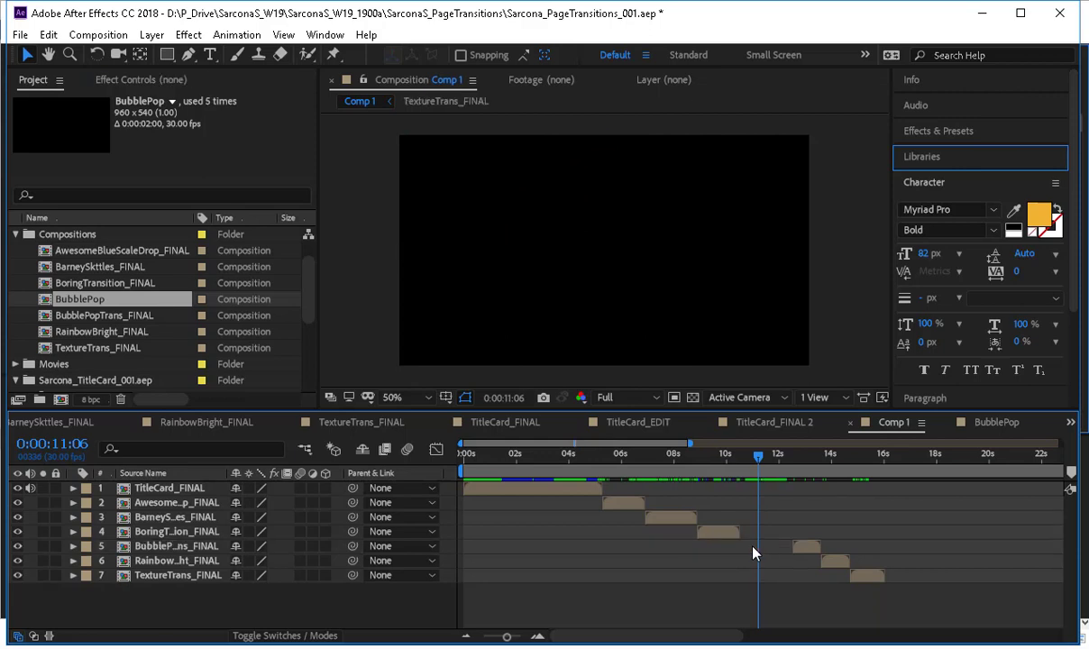
Shift the BubblePopTrans, RainbowBright and TextureTrans layers earlier together so they start where BoringTransition ends.
left_click(816, 549)
left_click(861, 578, "shift")
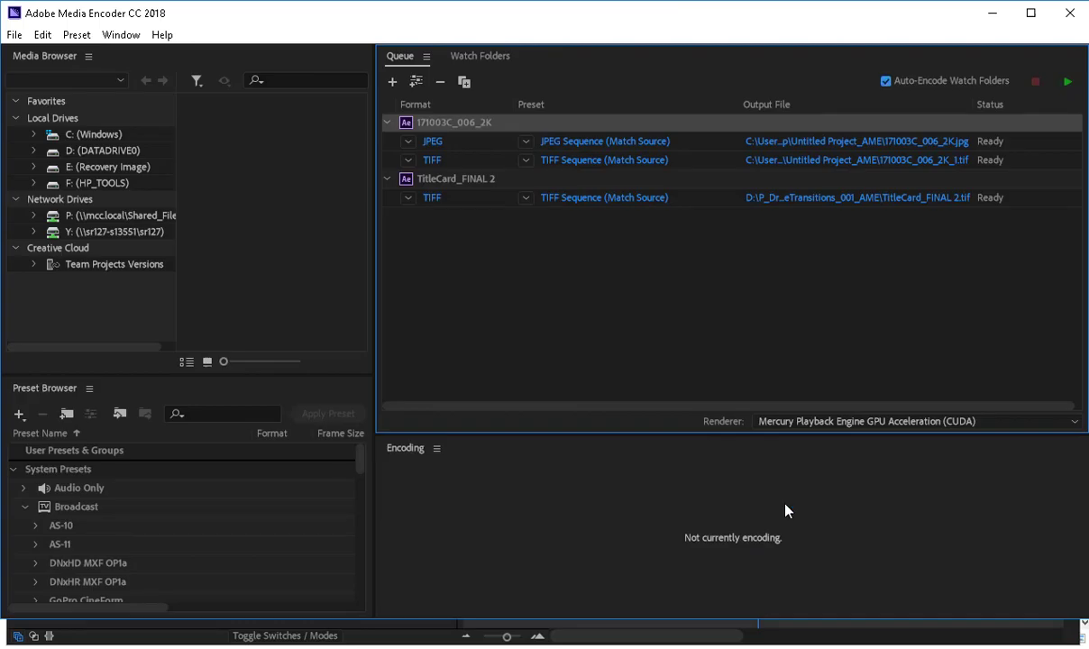
key("alt+Tab")
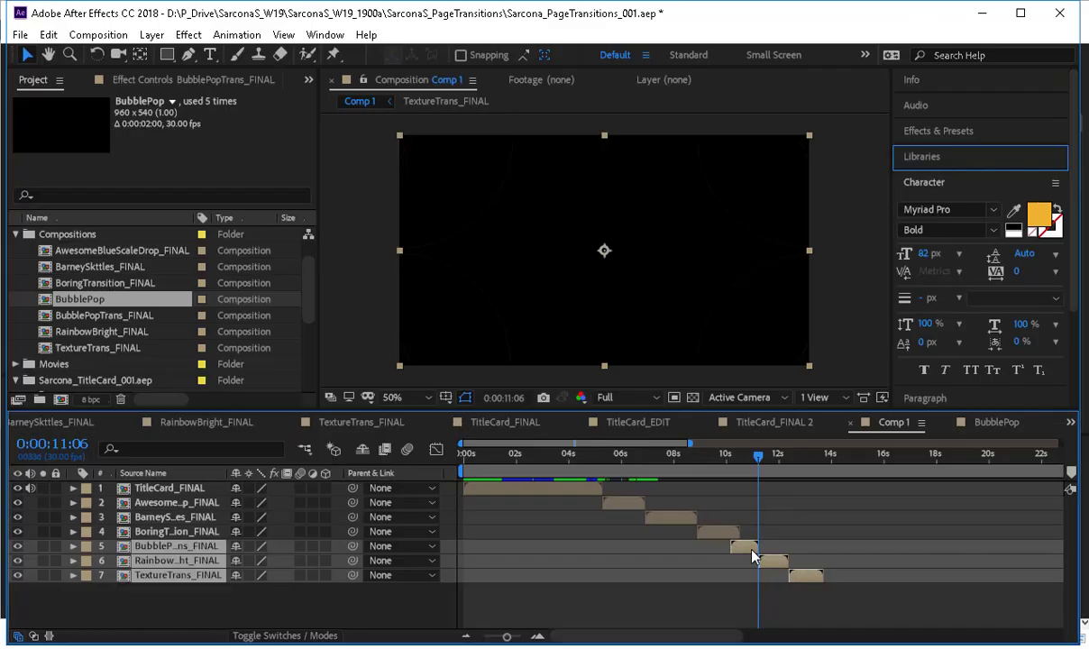
mouse_move(741, 550)
left_mouse_down()
mouse_move(768, 549)
mouse_move(752, 548)
left_mouse_up()
End the work area at 0:00:14:01, at the end of TextureTrans, and trim Comp 1 to the work area.
left_click(797, 462)
left_click_drag(819, 466, 1080, 462)
left_click_drag(864, 469, 829, 499)
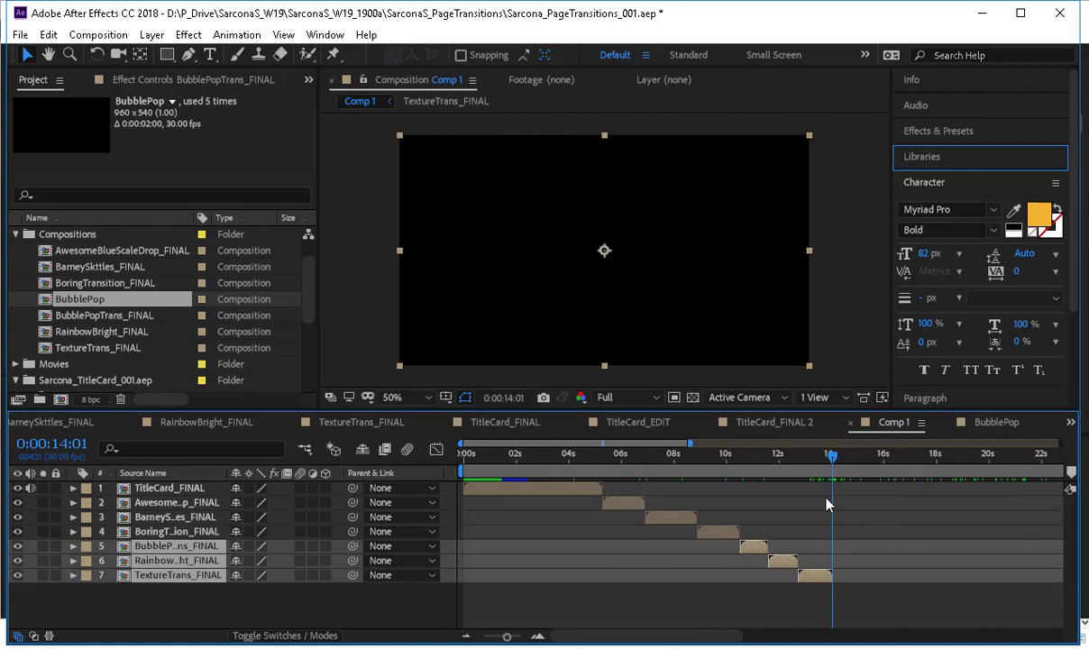
key("n")
key("ctrl+shift+x")
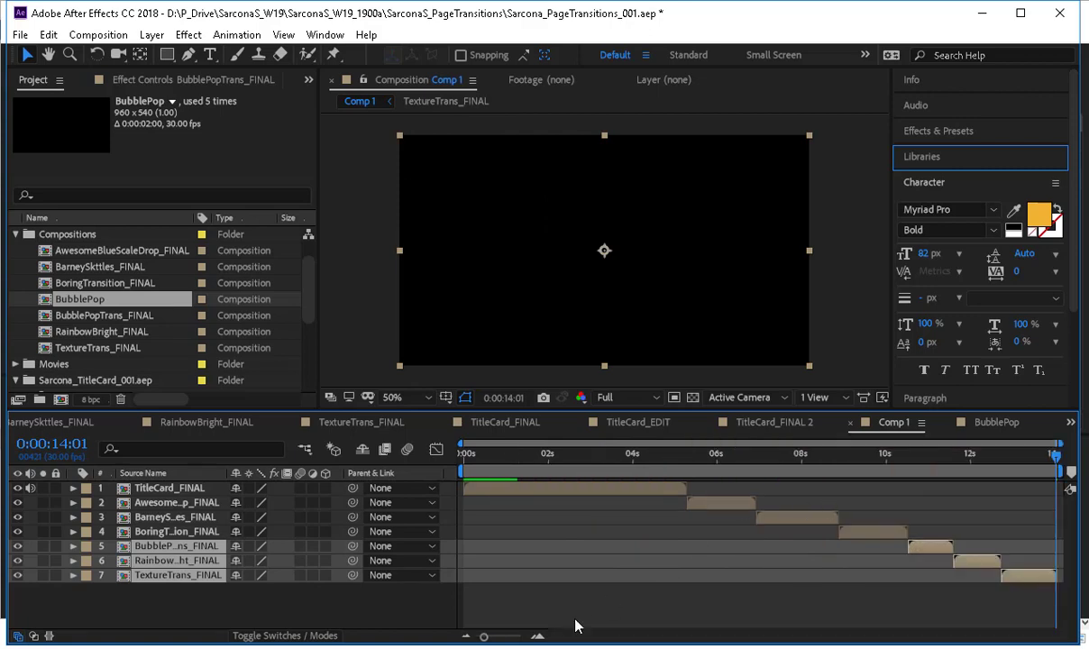
Preview Comp 1 from the start and compare it with the layer sequence in TitleCard_FINAL 2.
left_click_drag(527, 457, 1070, 487)
left_click_drag(1070, 488, 236, 491)
key("space")
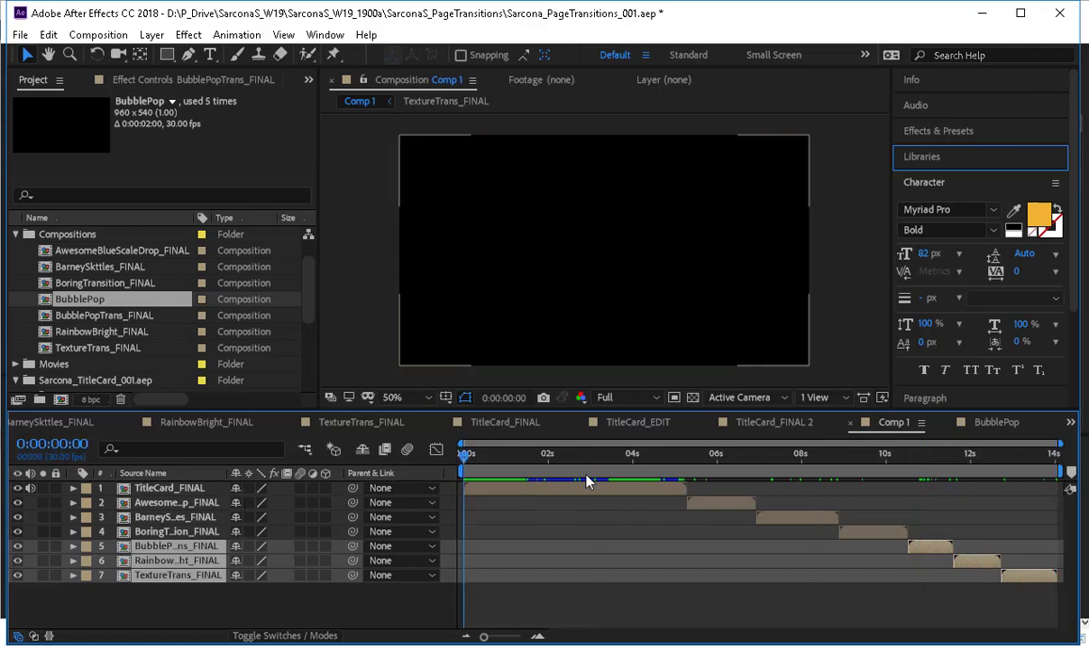
left_click(787, 424)
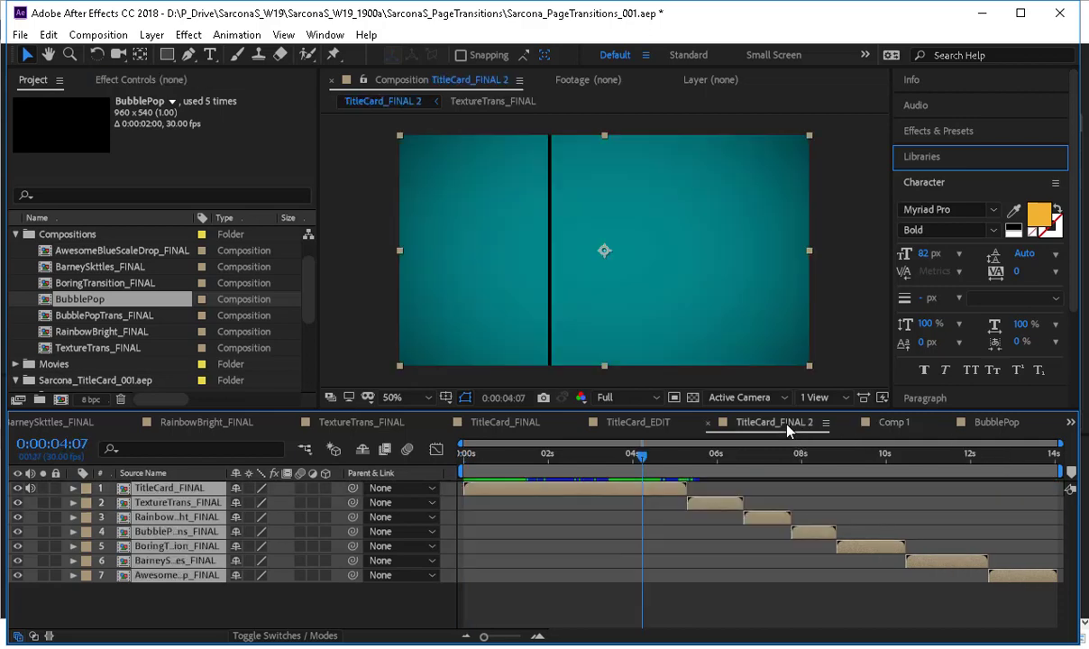
left_click_drag(1071, 482, 388, 454)
Switch to Adobe Media Encoder and remove the 171003C_006_2K item from the queue.
key("alt+Tab")
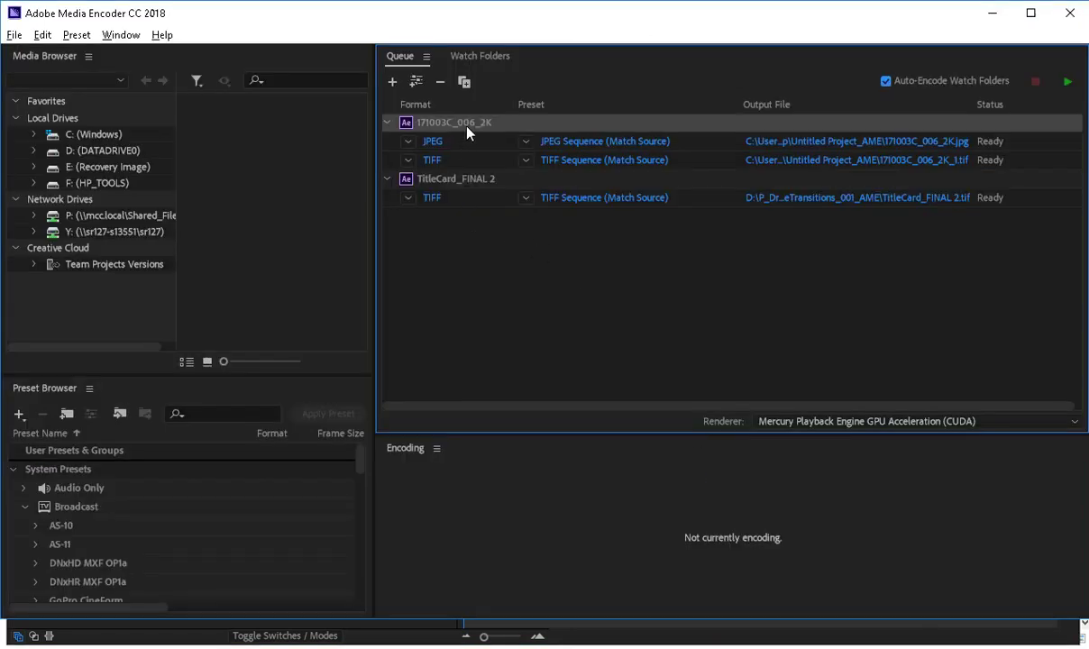
key("Delete")
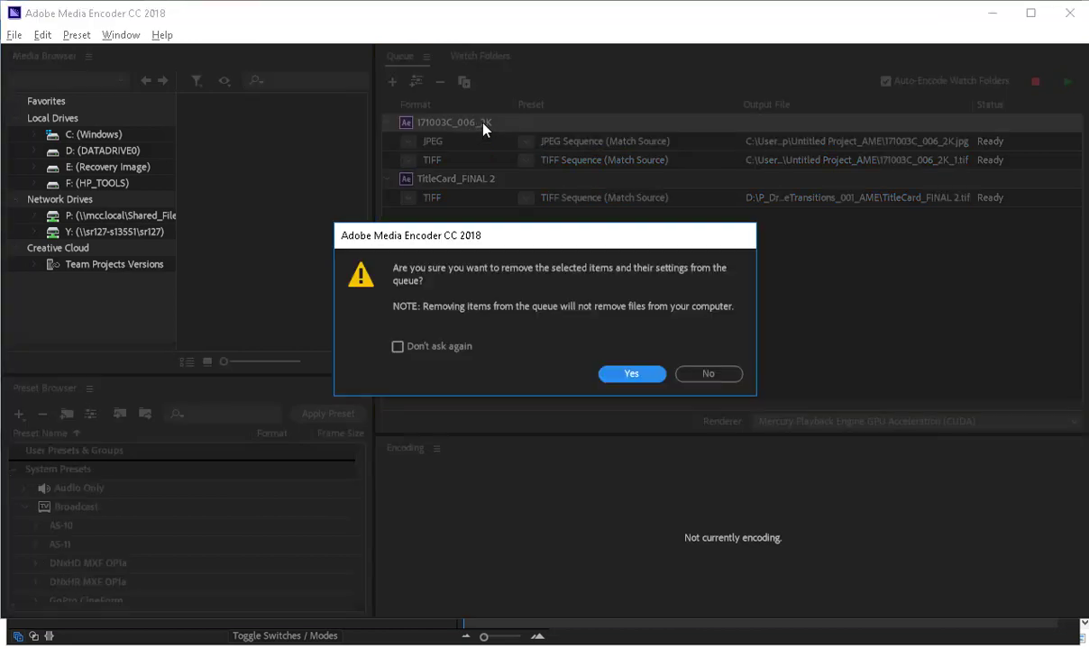
left_click(636, 374)
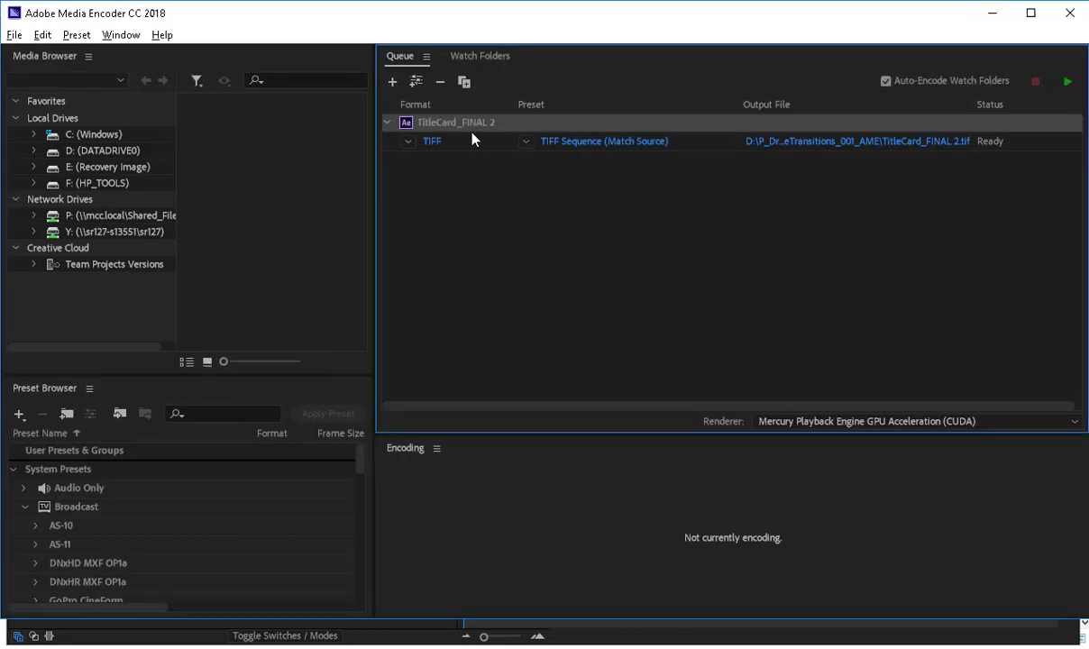
Set the output format of the queued TitleCard_FINAL 2 composition to H.264.
left_click(408, 142)
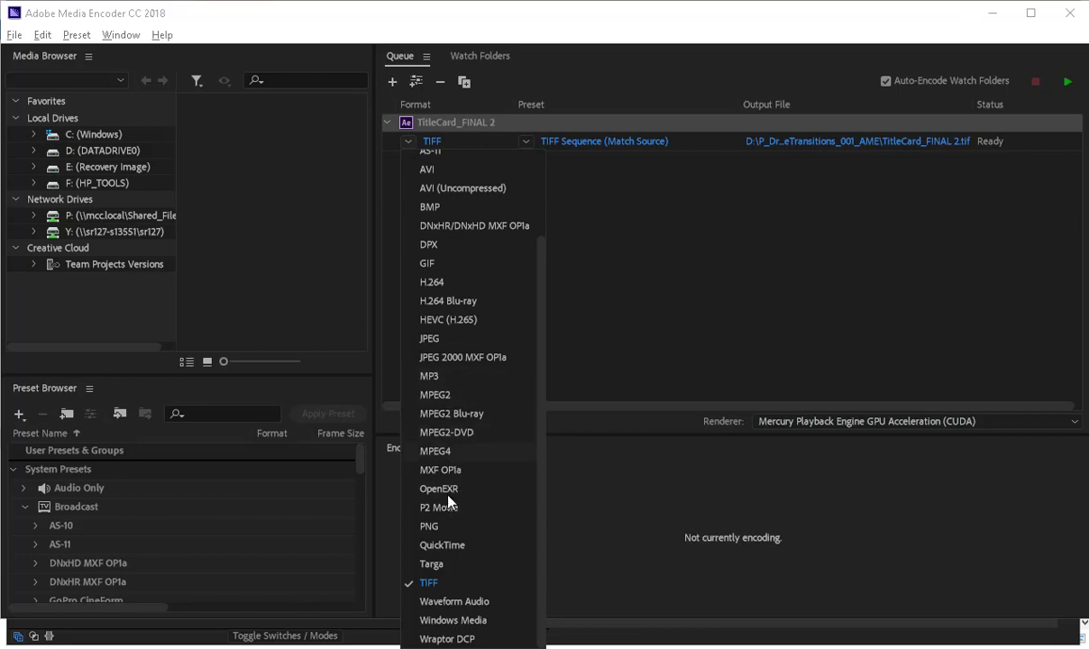
scroll(448, 497, "up", 3)
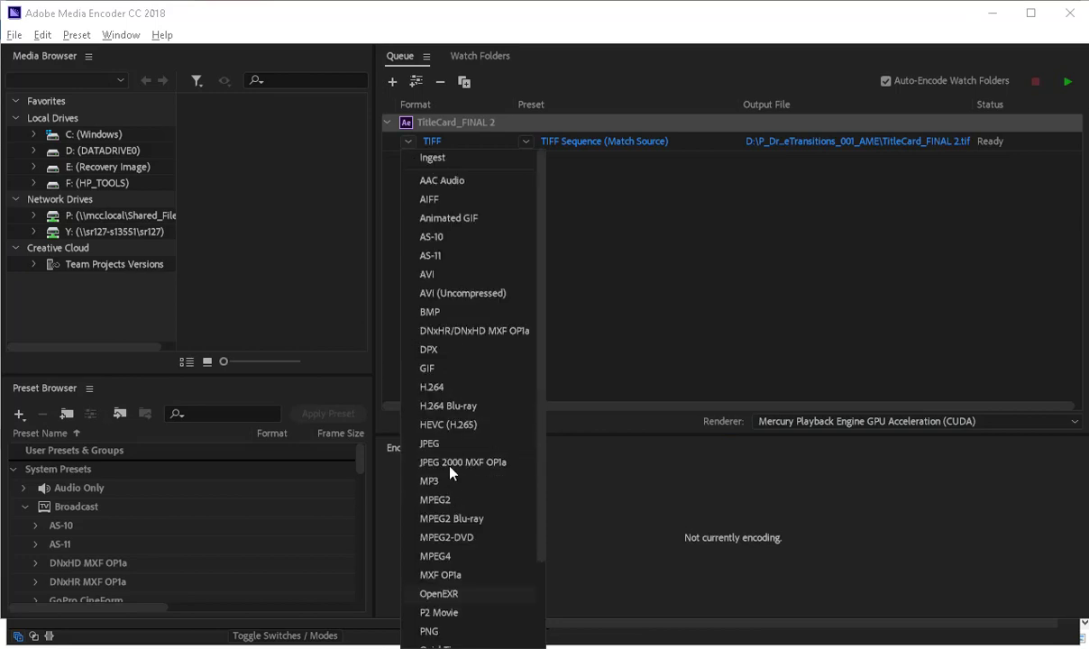
left_click(432, 387)
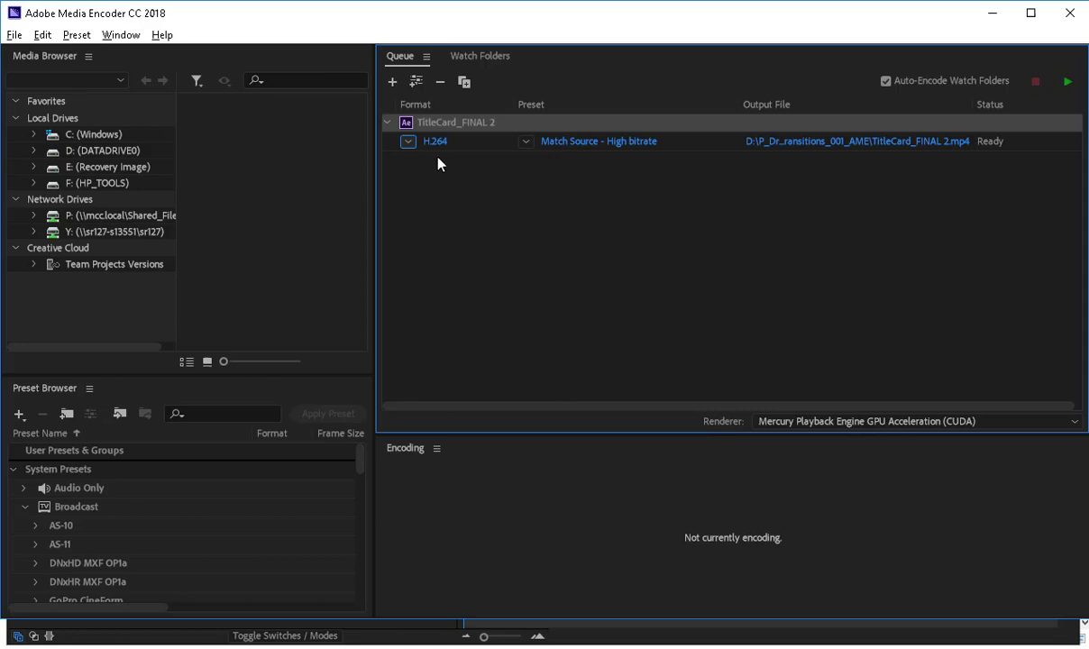
Choose the Output folder inside SarconaS_PageTransitions as the destination for the TitleCard_FINAL 2 video.
left_click(842, 144)
left_click(194, 85)
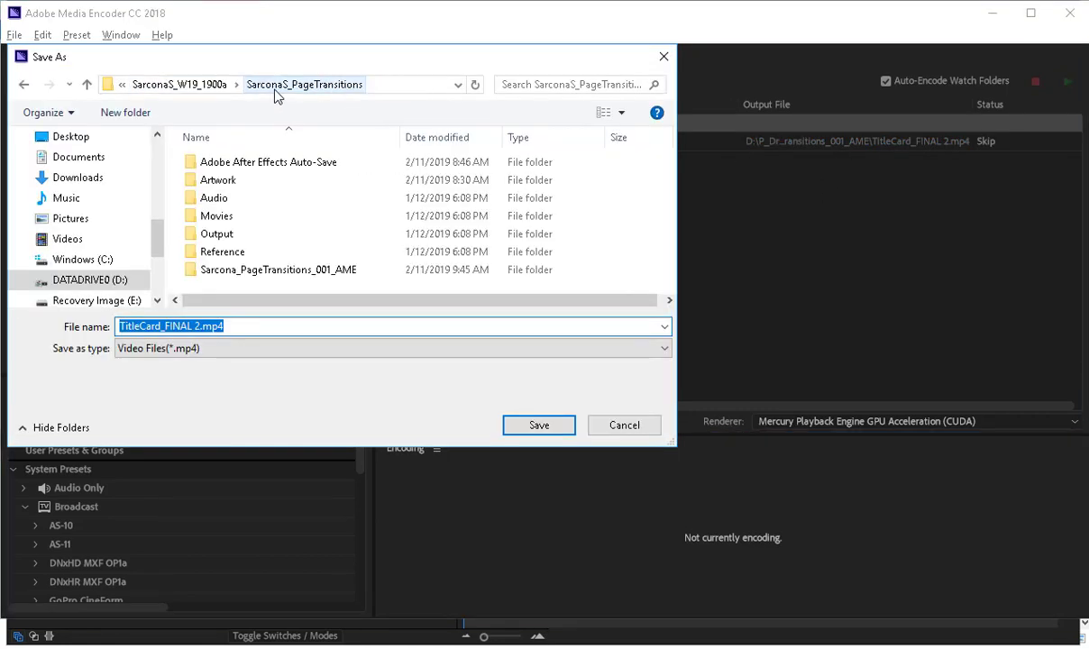
double_click(236, 236)
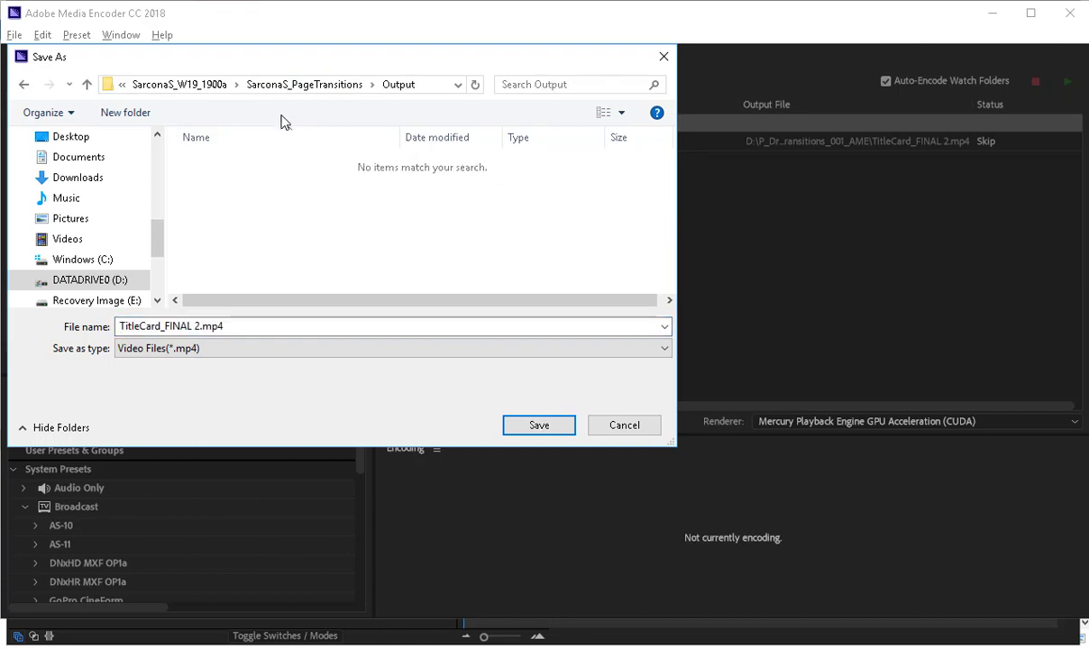
left_click(286, 87)
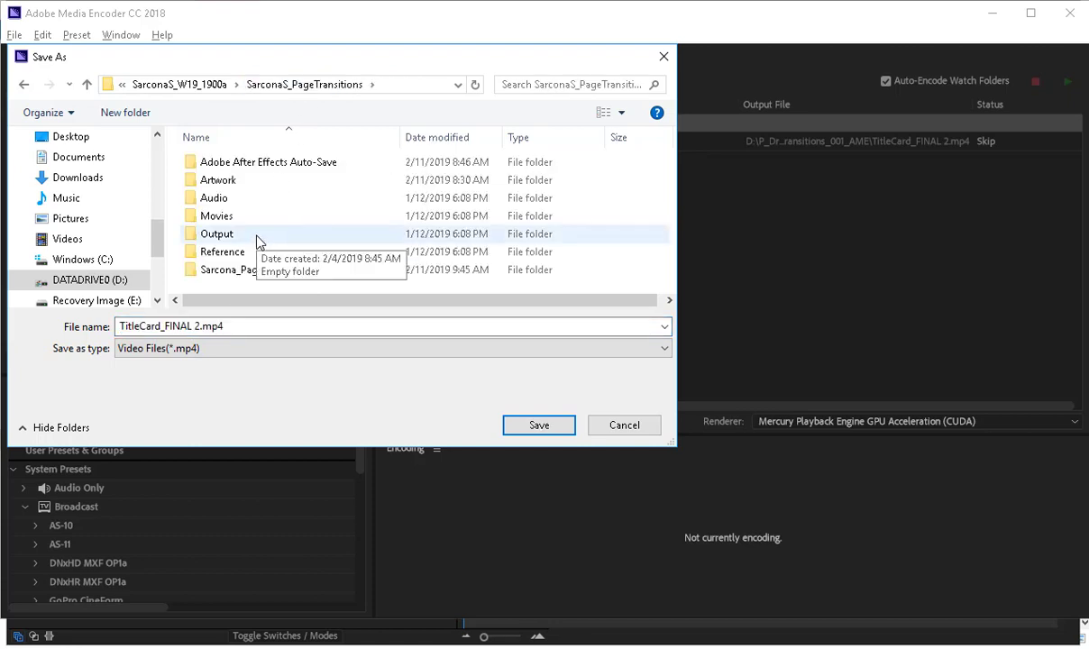
double_click(257, 237)
Name the output video Sarcona_PageTransitions and save the output setting.
triple_click(236, 327)
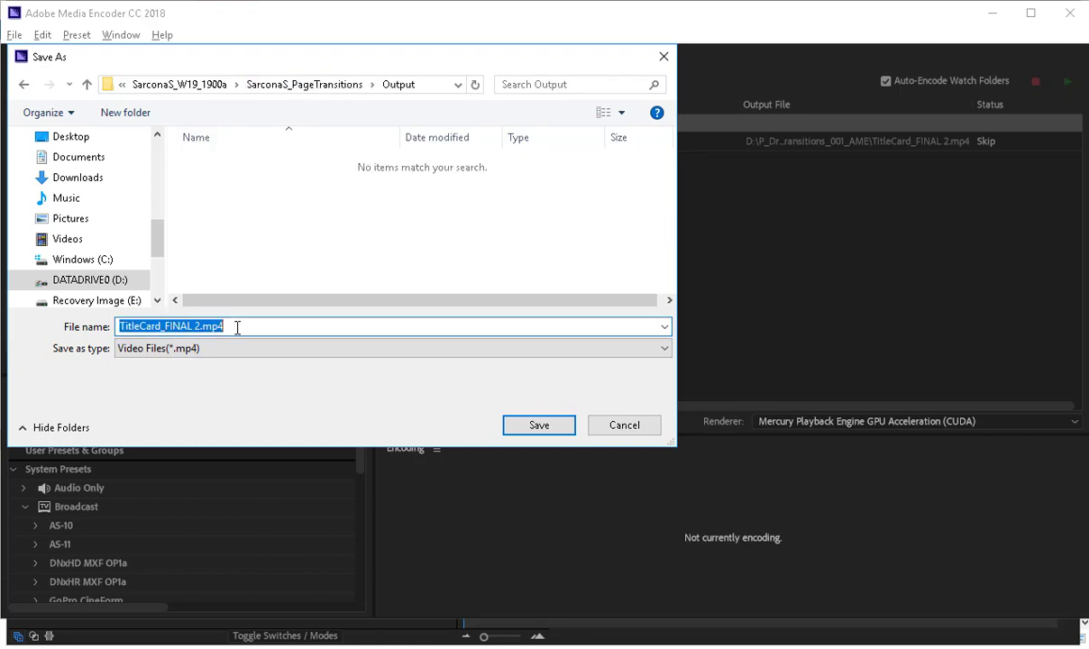
type("Sarcona_TI")
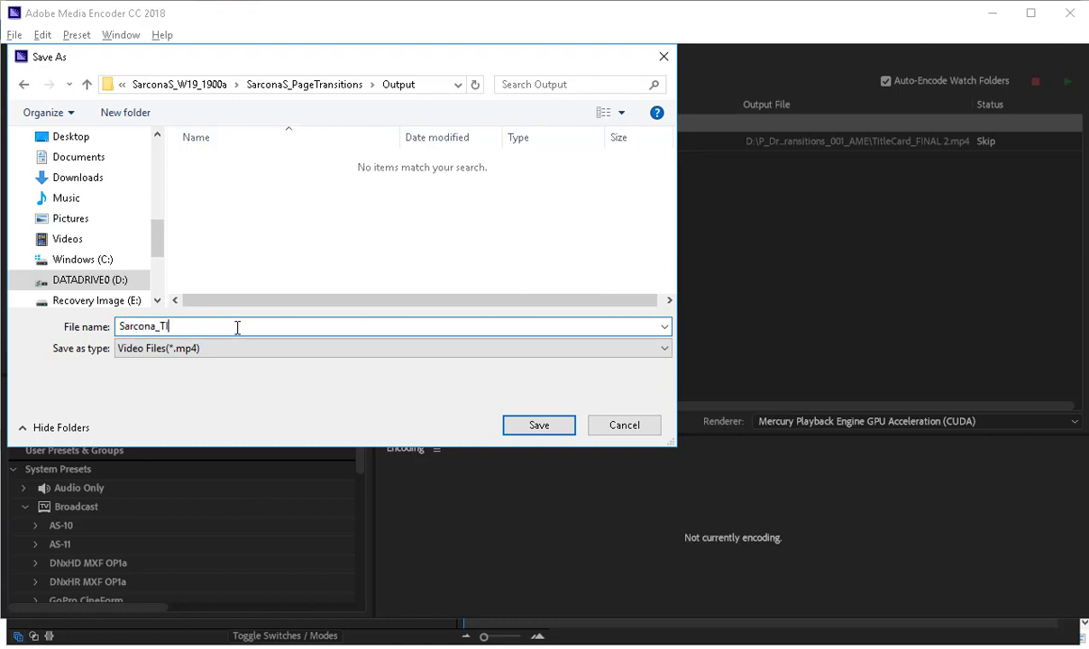
type("tleCard")
key("BackSpace")
key("BackSpace")
key("BackSpace")
key("BackSpace")
key("BackSpace")
key("BackSpace")
key("BackSpace")
key("BackSpace")
type("itleC")
key("BackSpace")
key("BackSpace")
key("BackSpace")
key("BackSpace")
key("BackSpace")
key("BackSpace")
type("P")
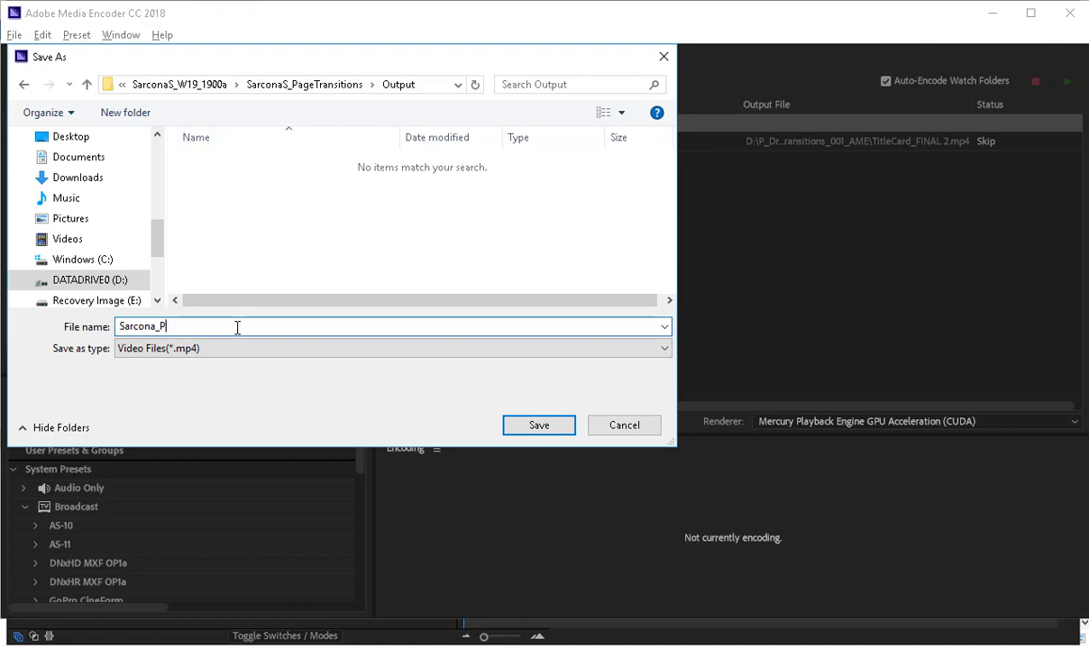
type("ageTransitions")
key("Return")
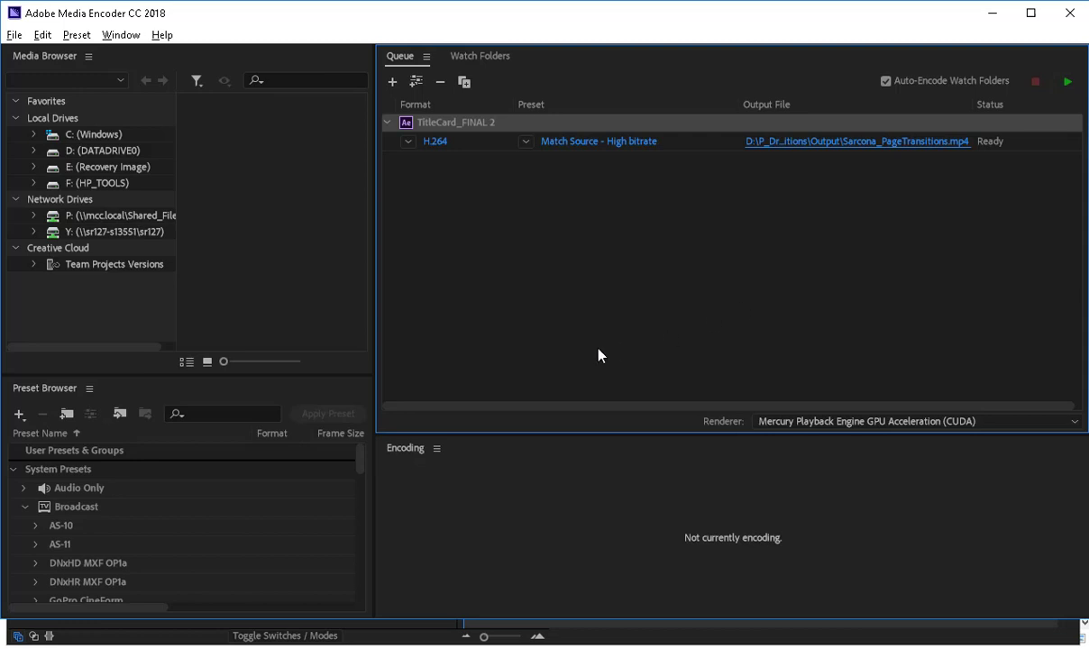
Switch to File Explorer and copy the SarconaS_PageTransitions folder from D:\P_Drive\SarconaS_W19\SarconaS_W19_1900a to the Desktop.
mouse_move(396, 641)
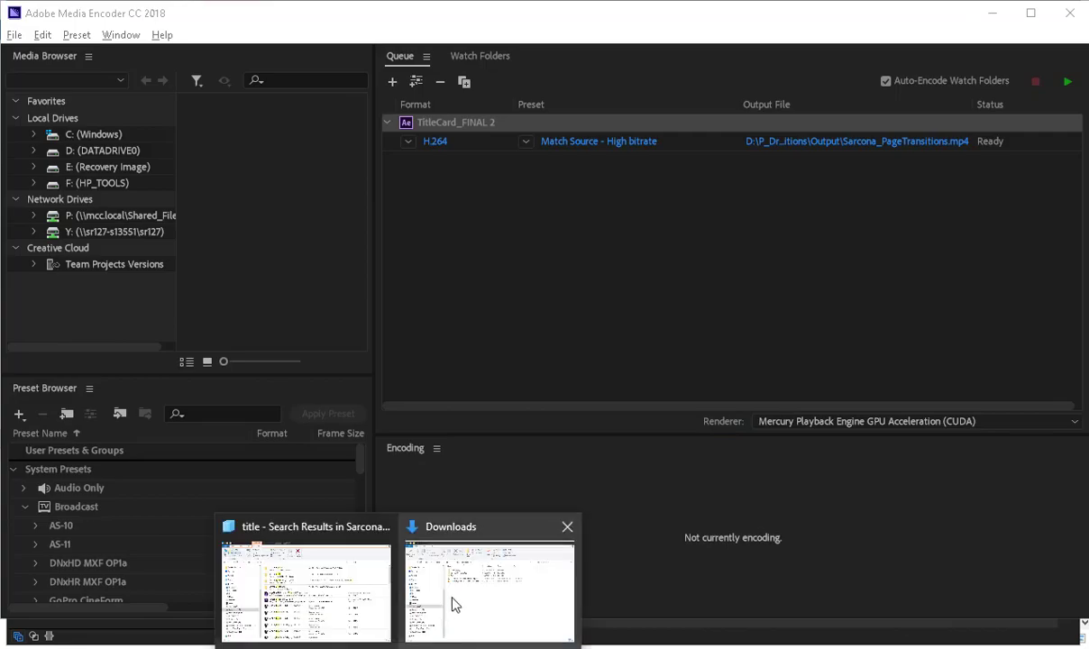
left_click(454, 597)
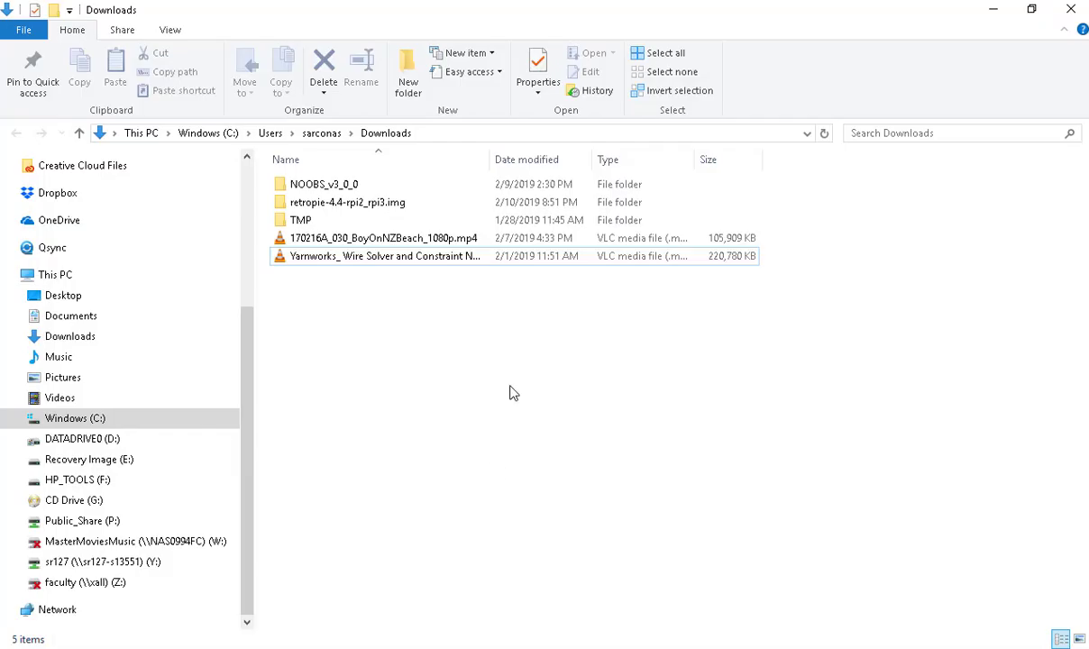
left_click(120, 438)
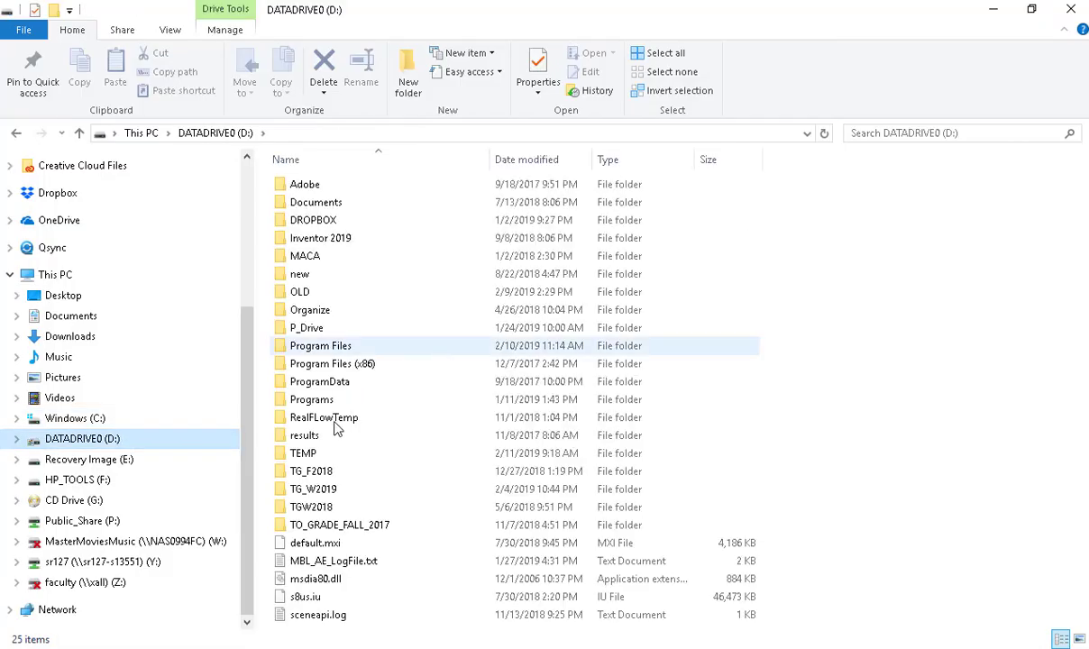
left_click(306, 507)
double_click(332, 329)
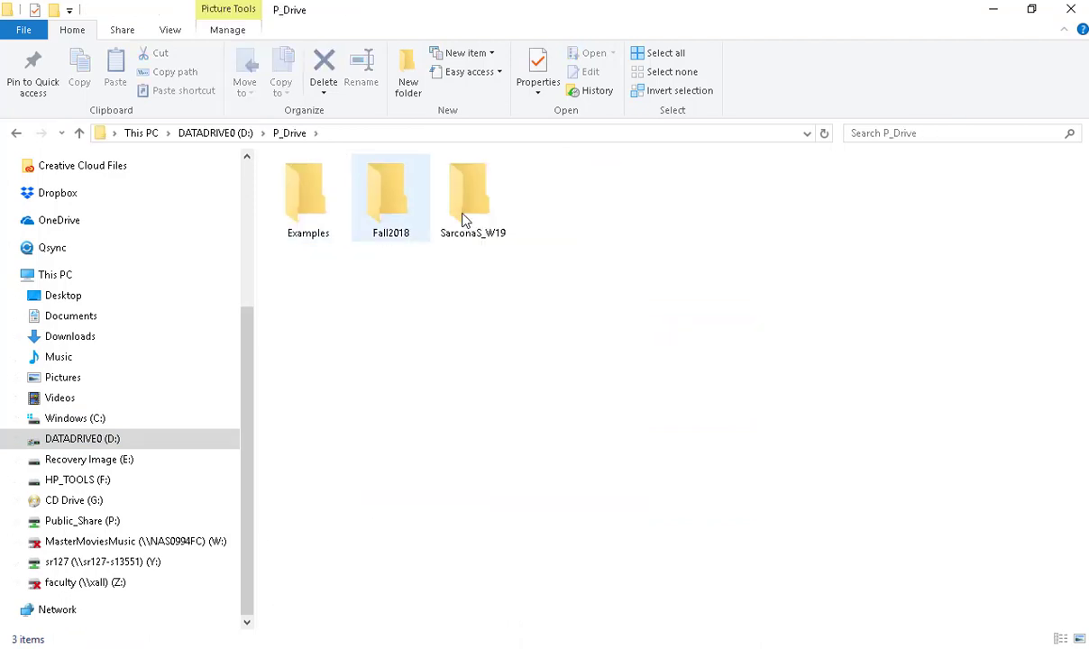
double_click(443, 200)
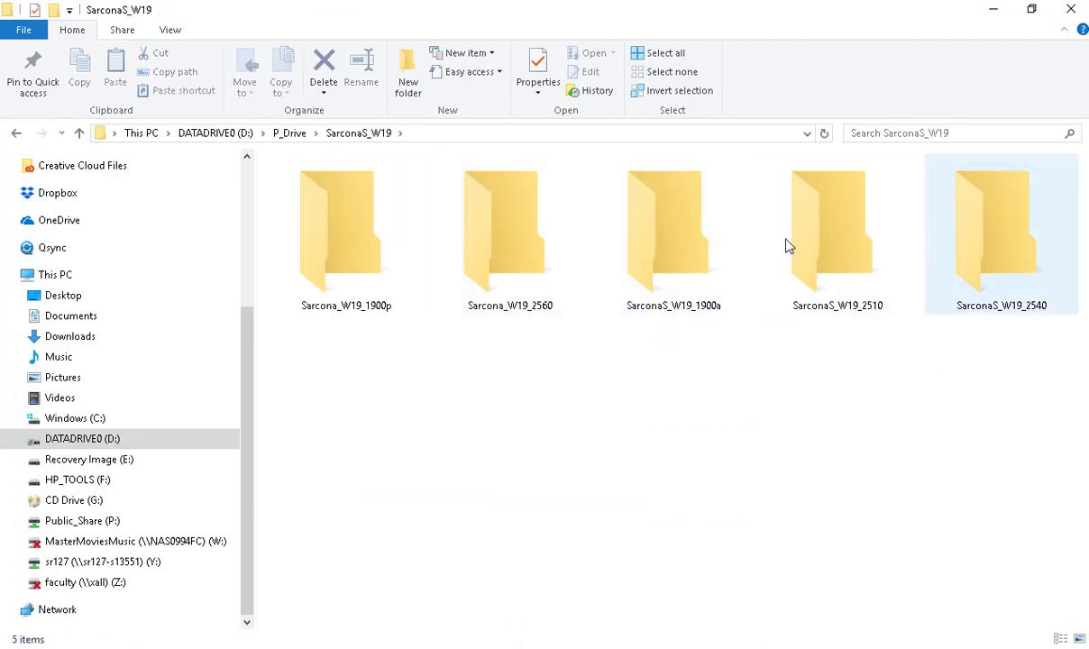
double_click(664, 241)
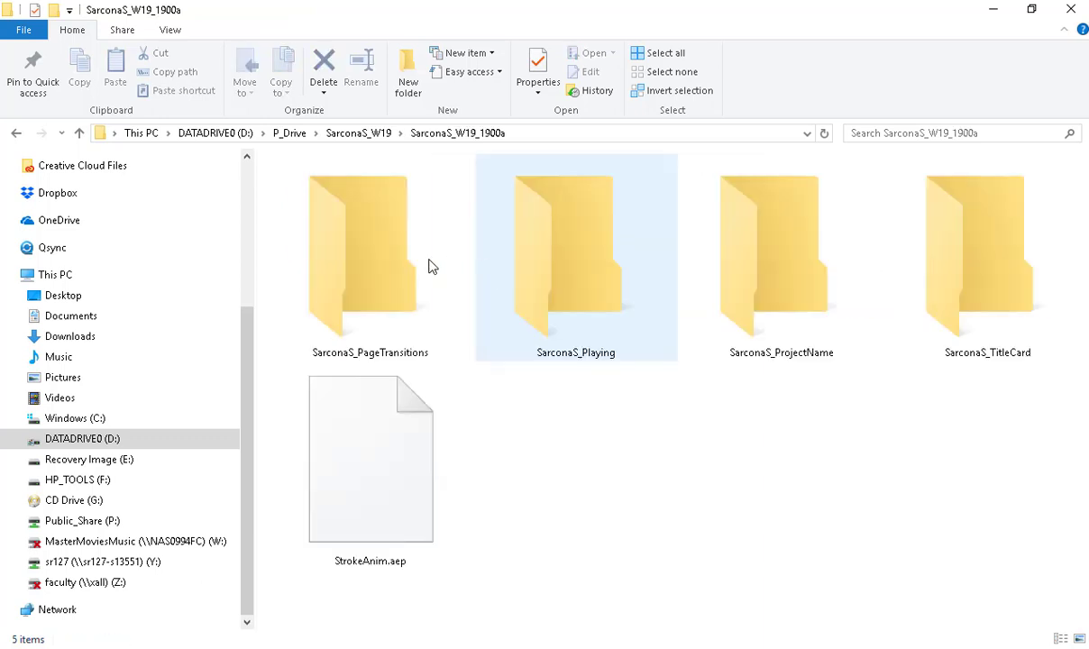
left_click(401, 246)
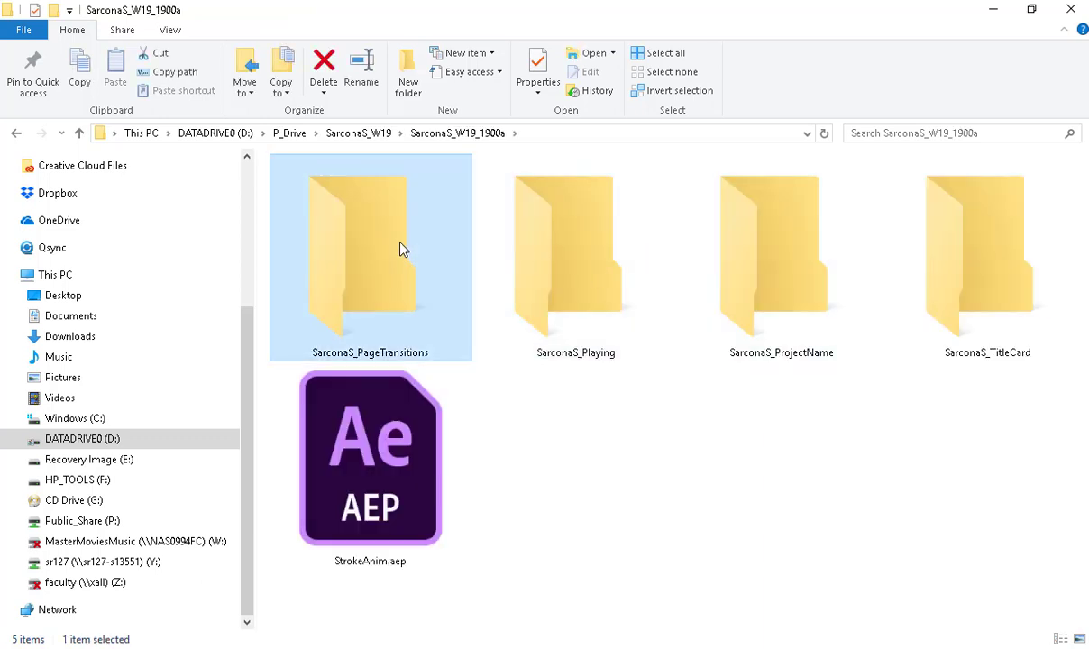
left_click(110, 296)
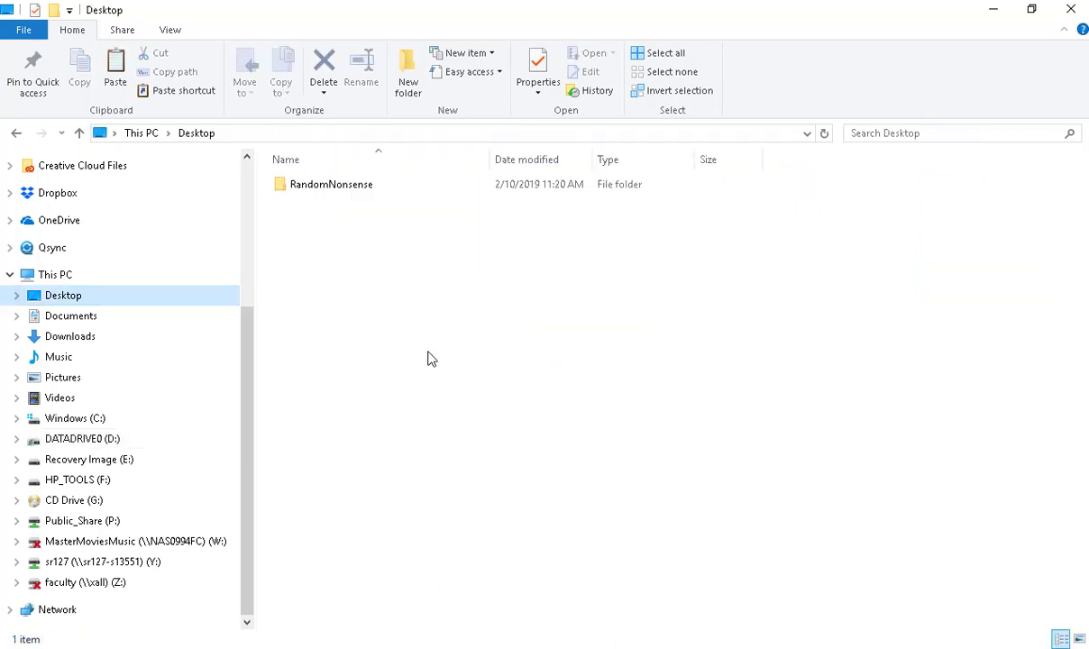
key("ctrl+v")
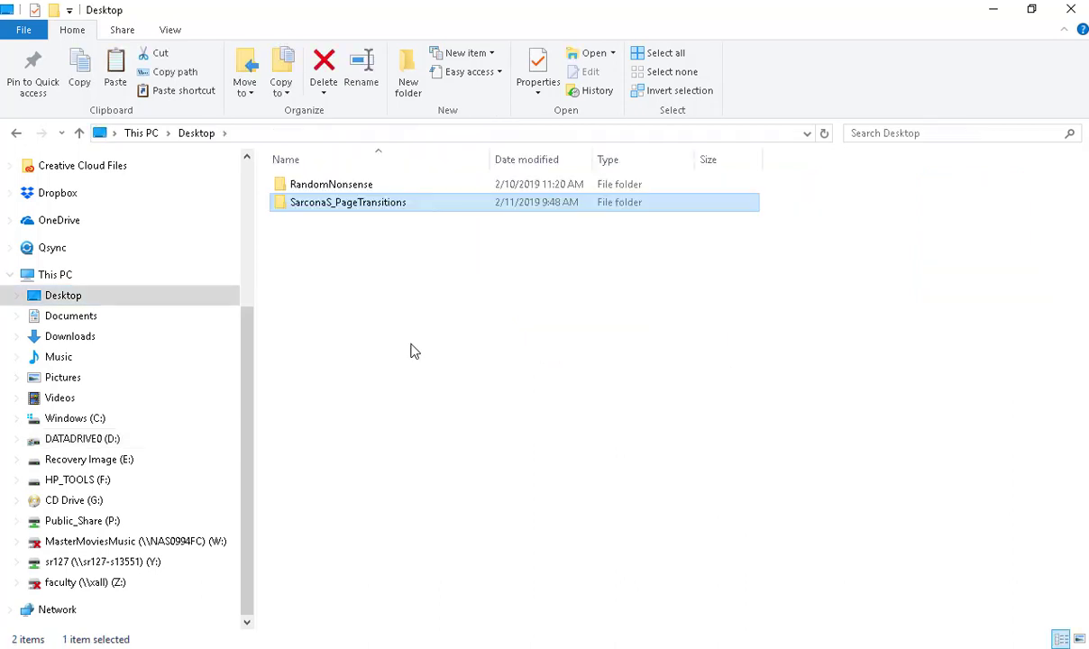
Delete the Adobe After Effects Auto-Save and Sarcona_PageTransitions_001_AME folders from the Desktop copy of SarconaS_PageTransitions.
double_click(296, 203)
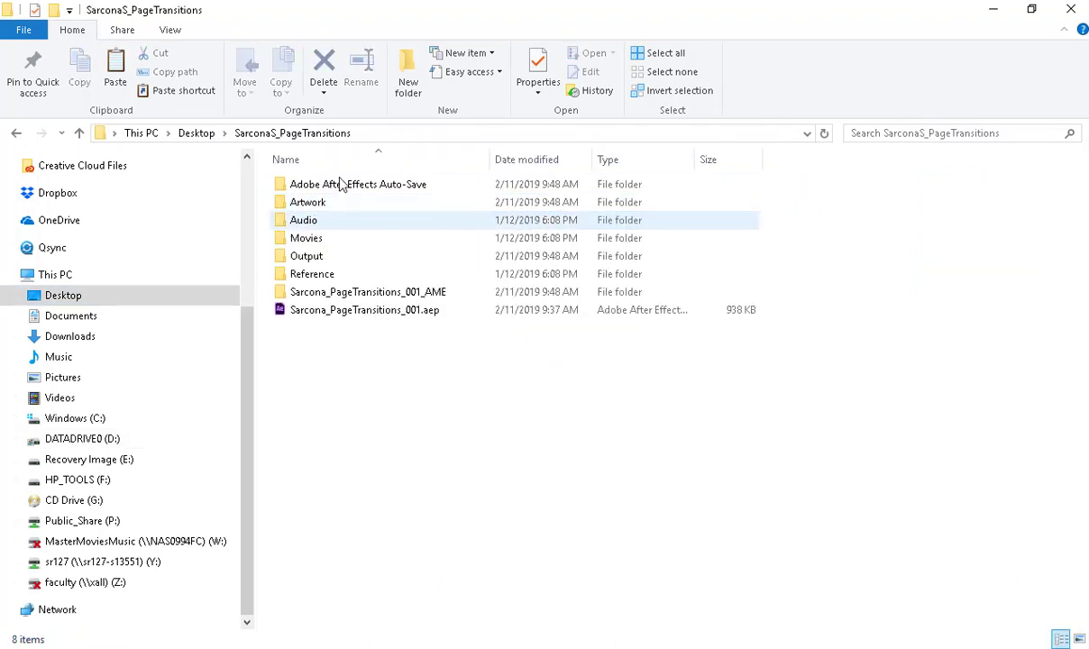
left_click(378, 292)
left_click(396, 186, "ctrl")
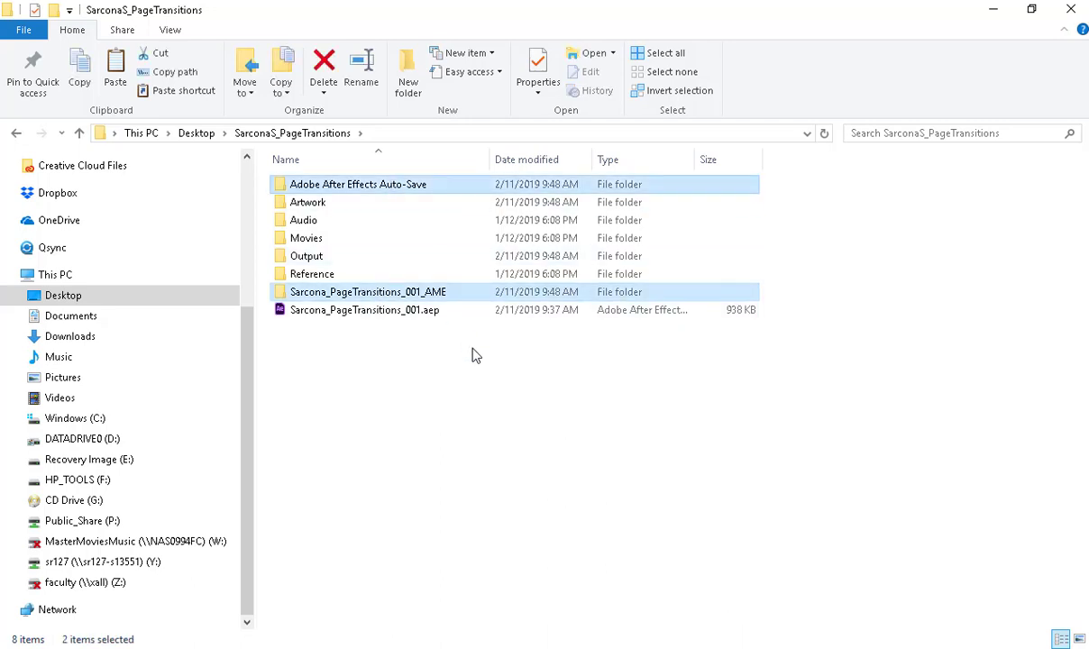
key("Delete")
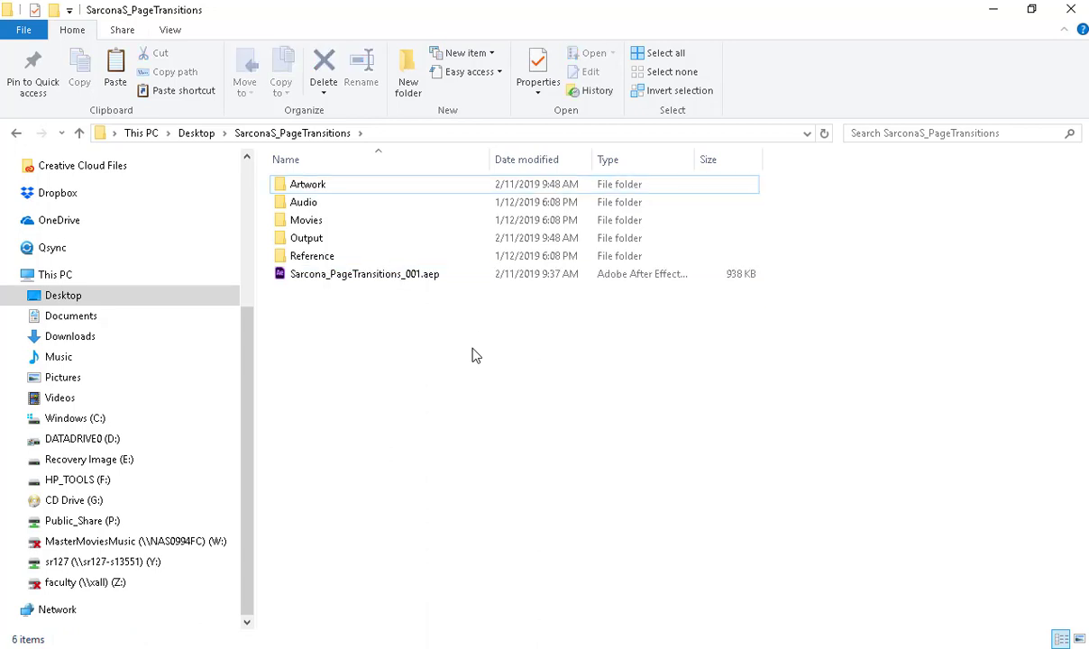
Check the contents of the Artwork and Audio folders in the Desktop copy of SarconaS_PageTransitions.
double_click(308, 185)
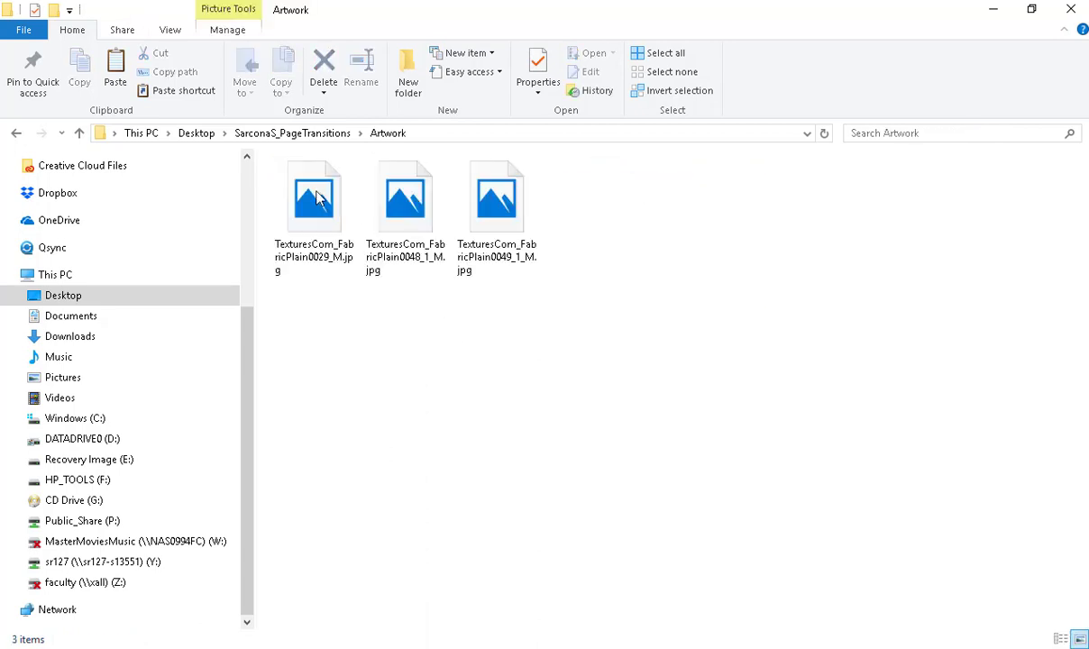
key("ctrl+a")
key("alt+Up")
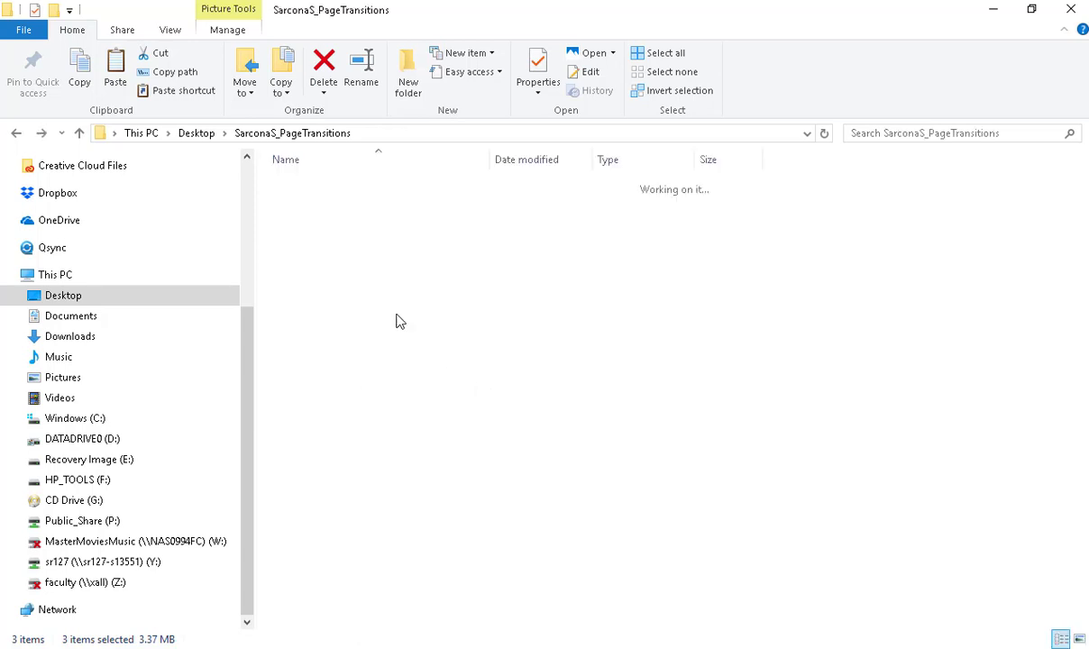
double_click(320, 202)
left_click_drag(341, 348, 597, 192)
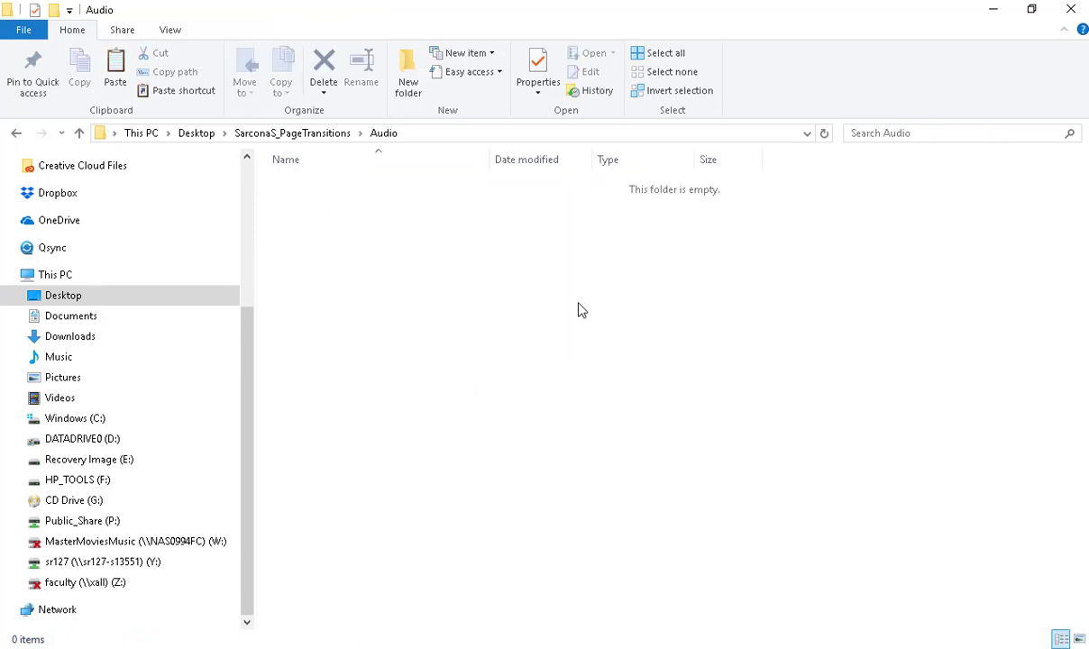
key("alt+Up")
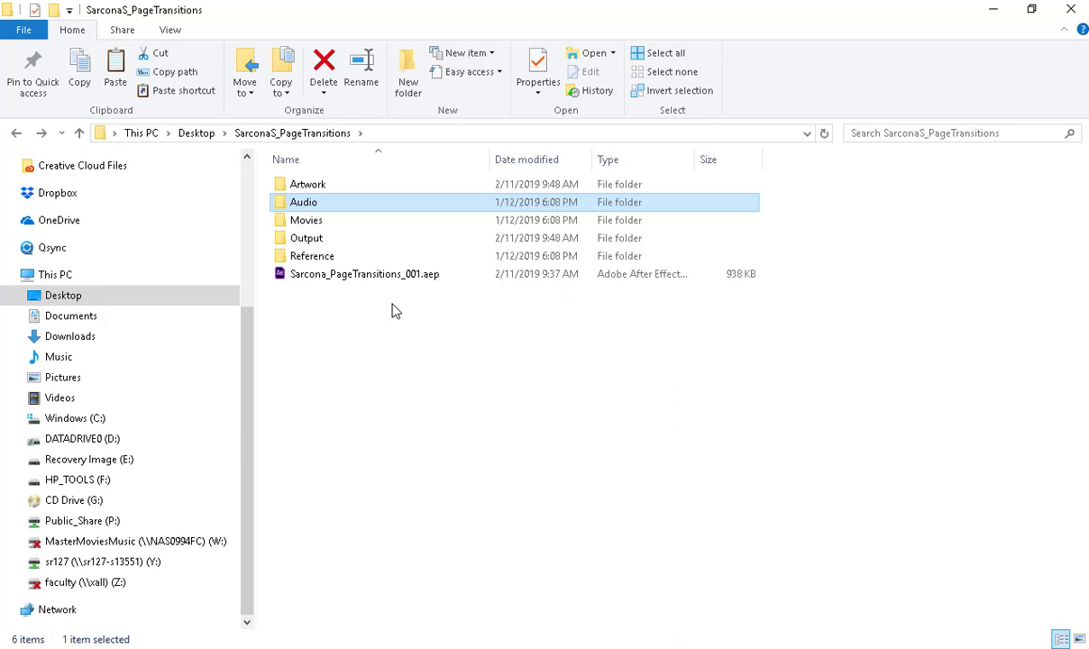
Check the Movies, Output and Reference folders and the Sarcona_PageTransitions_001.aep file in the Desktop project copy.
double_click(308, 221)
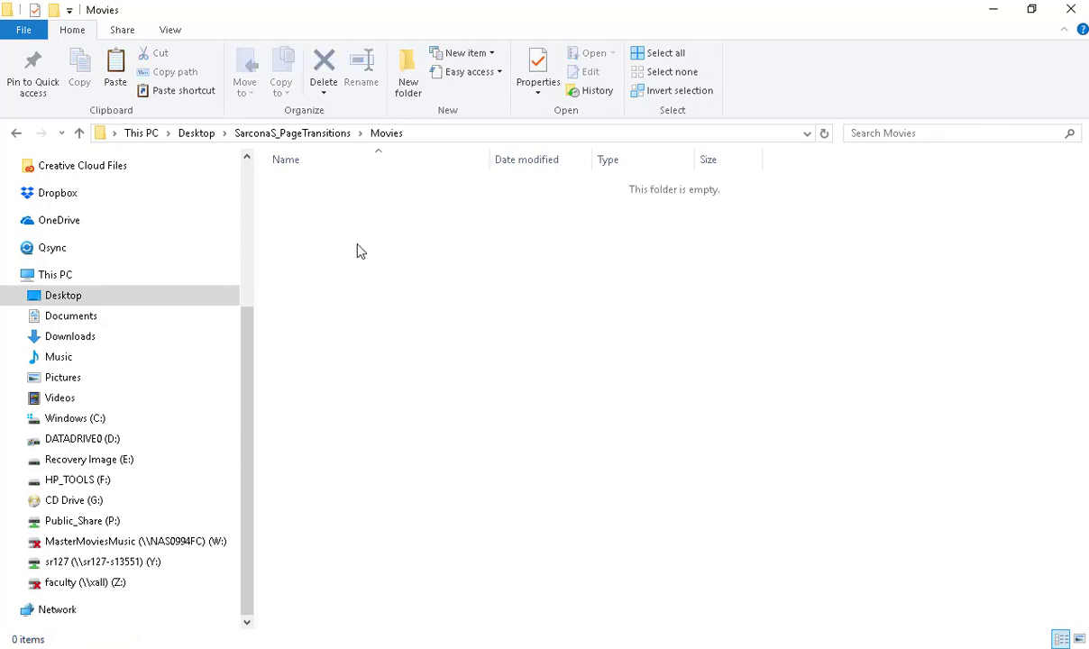
key("alt+Left")
double_click(320, 235)
key("alt+Left")
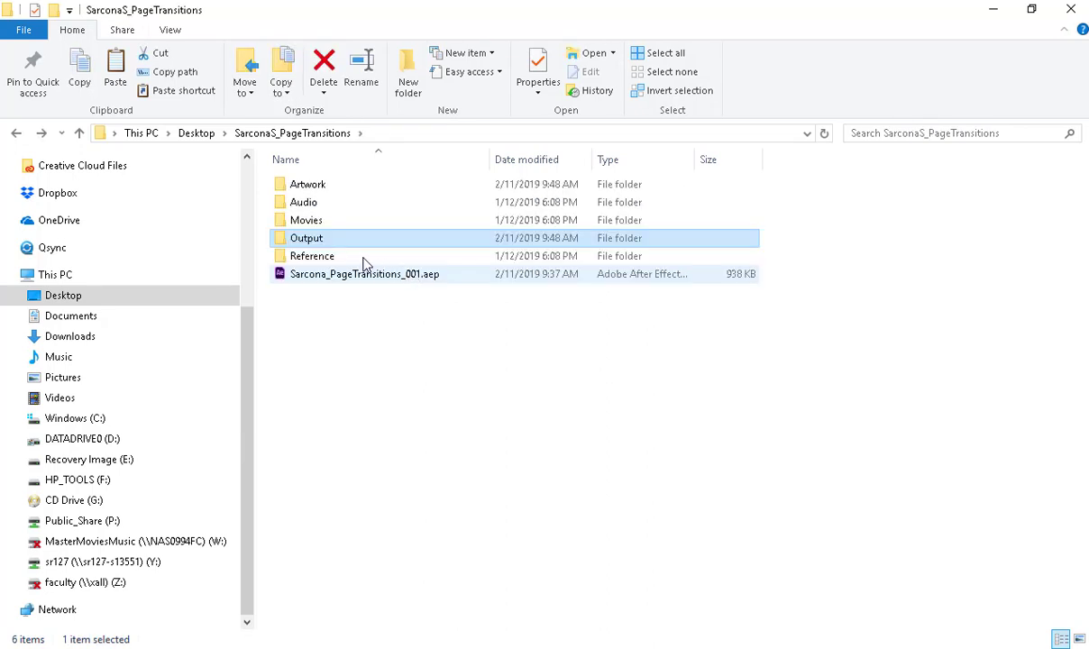
double_click(360, 254)
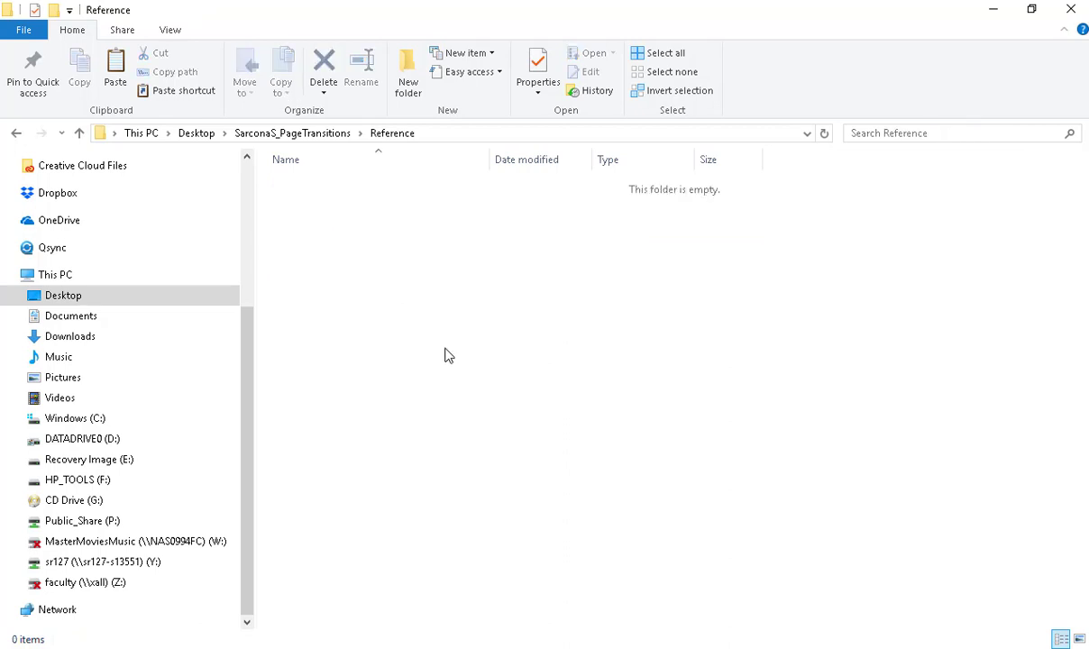
key("alt+Left")
left_click(397, 275)
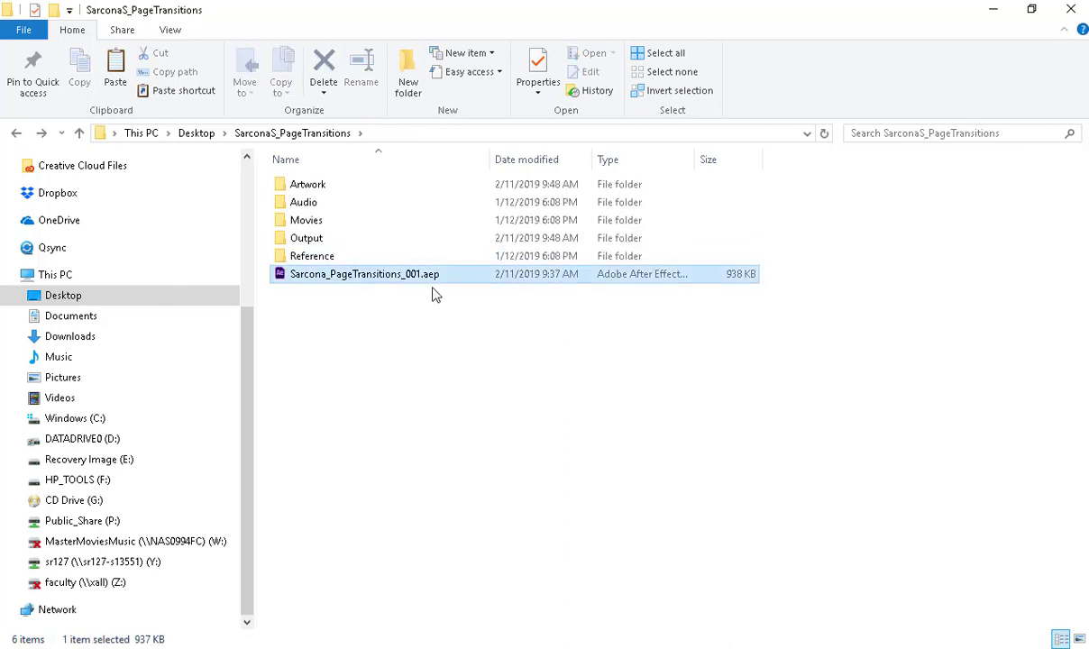
left_click(406, 352)
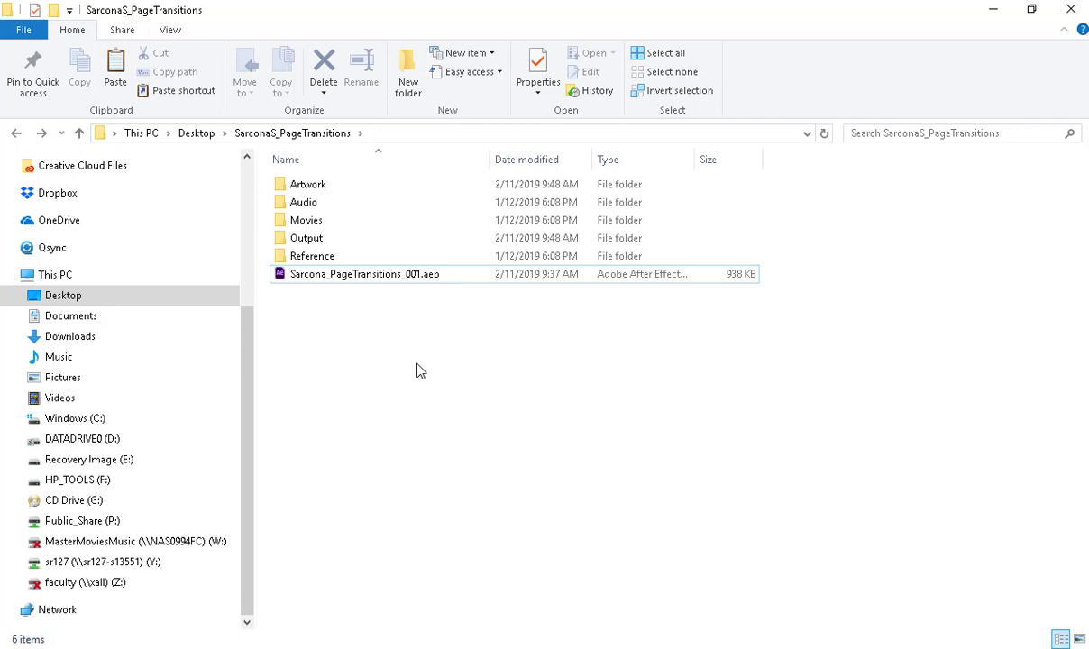
left_click(430, 280)
View the size of the TG_W2019 folder on DATADRIVE0 (D:) in its properties.
left_click(107, 440)
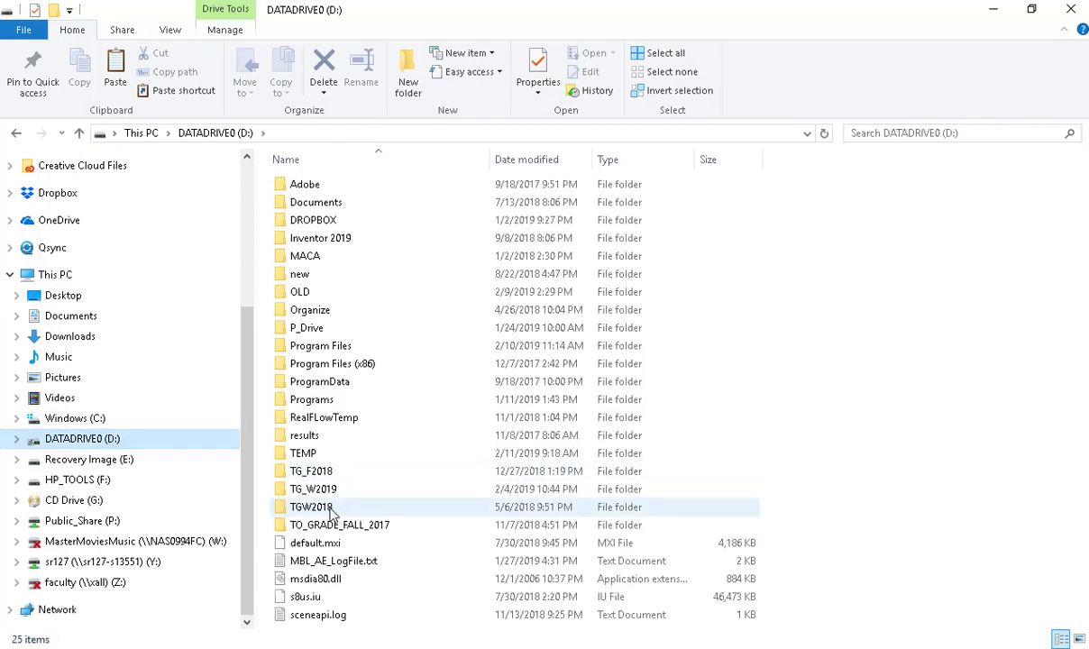
mouse_move(327, 519)
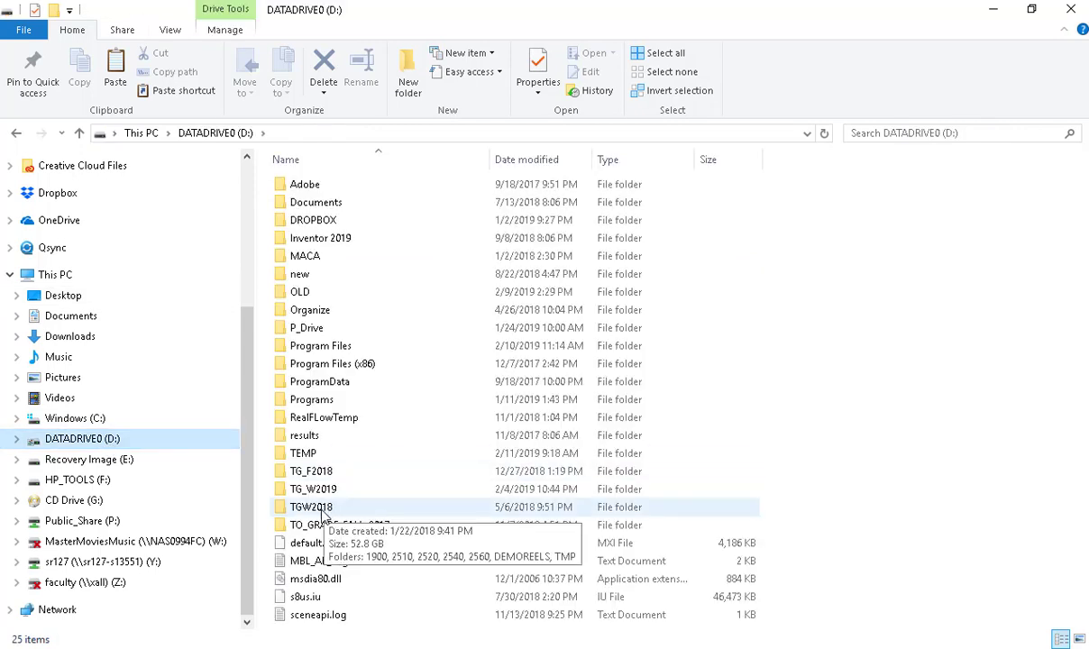
double_click(316, 488)
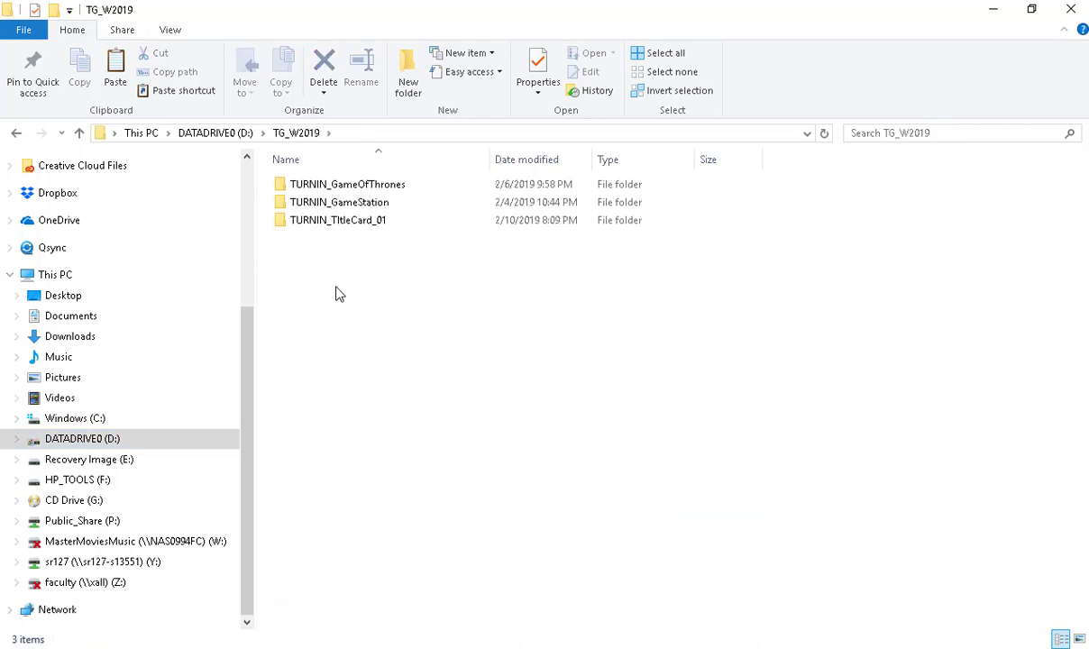
key("alt+Left")
right_click(314, 489)
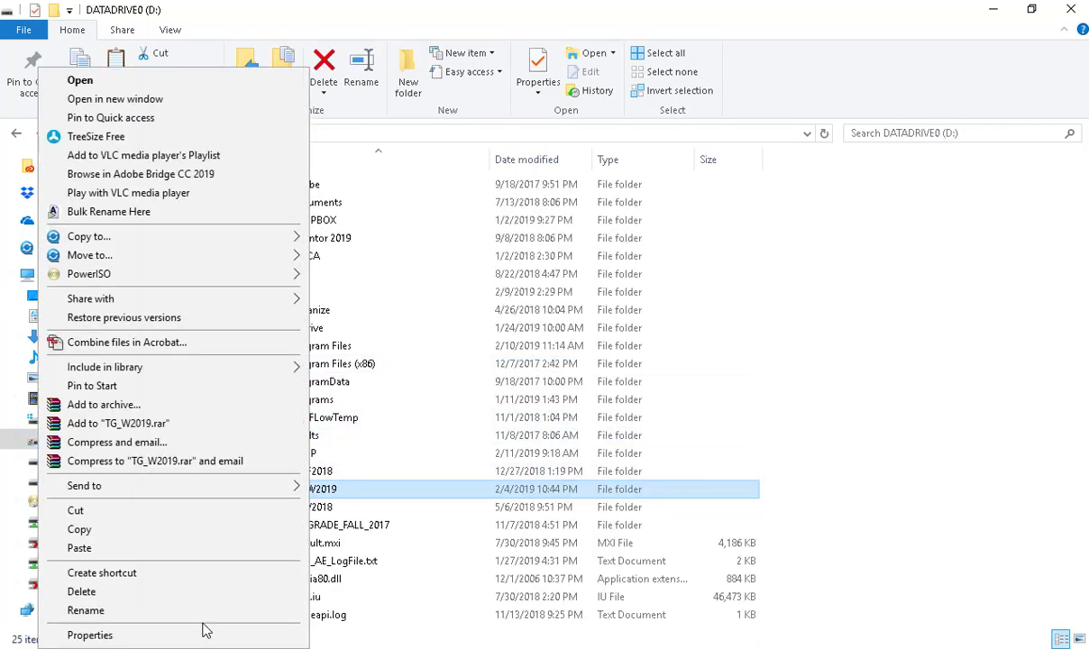
left_click(212, 635)
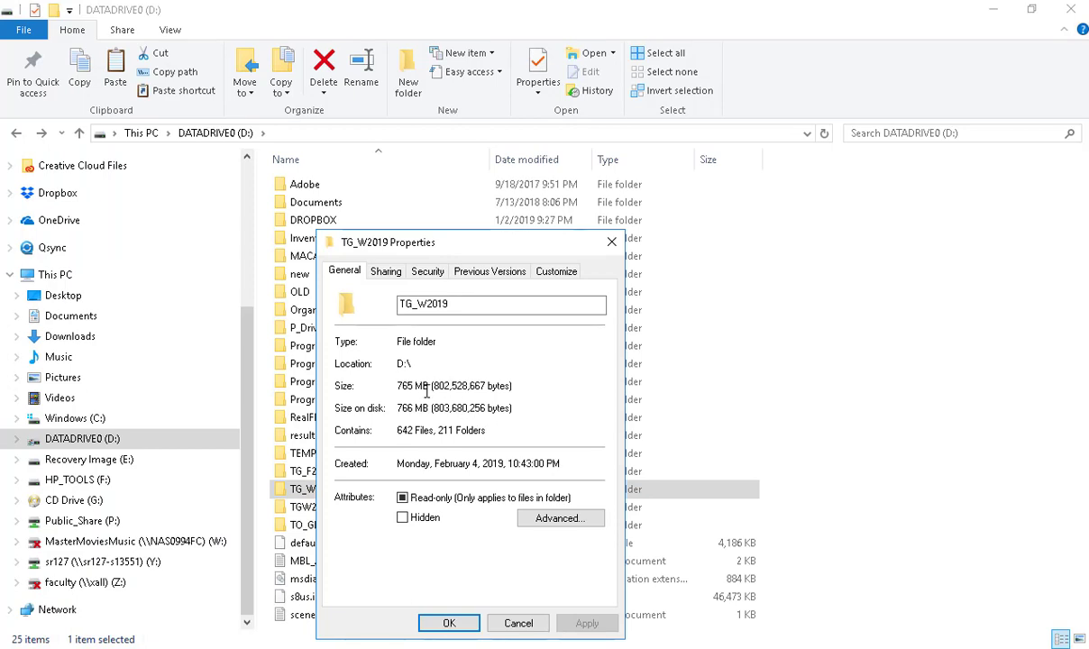
left_click_drag(427, 386, 395, 380)
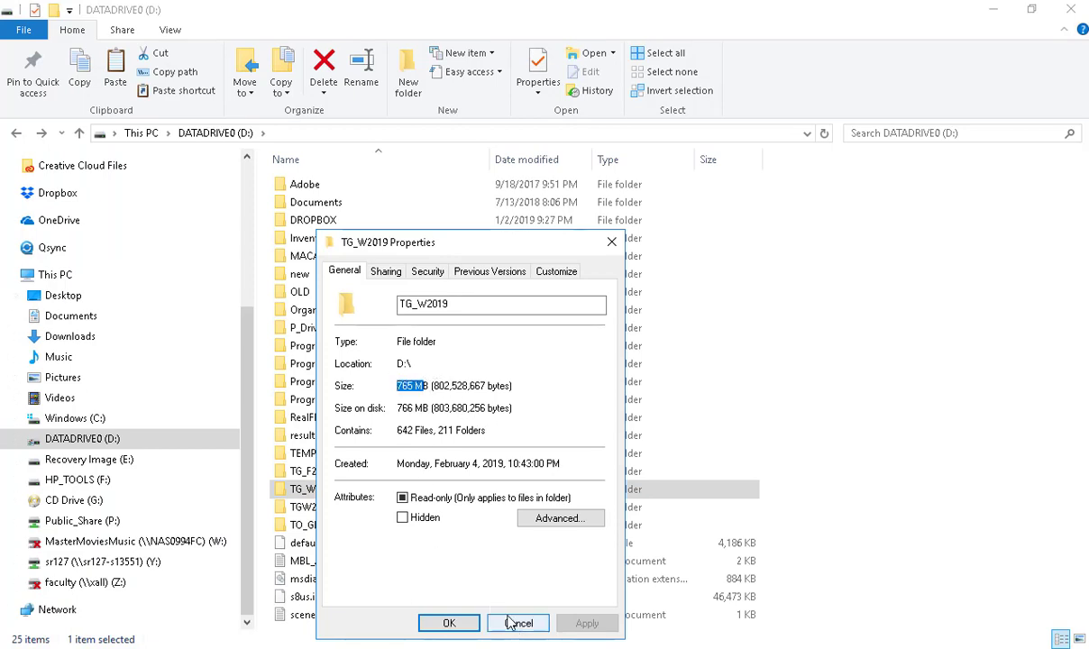
left_click(509, 623)
View the size of the TGW2018 folder on drive D: in its properties.
right_click(320, 509)
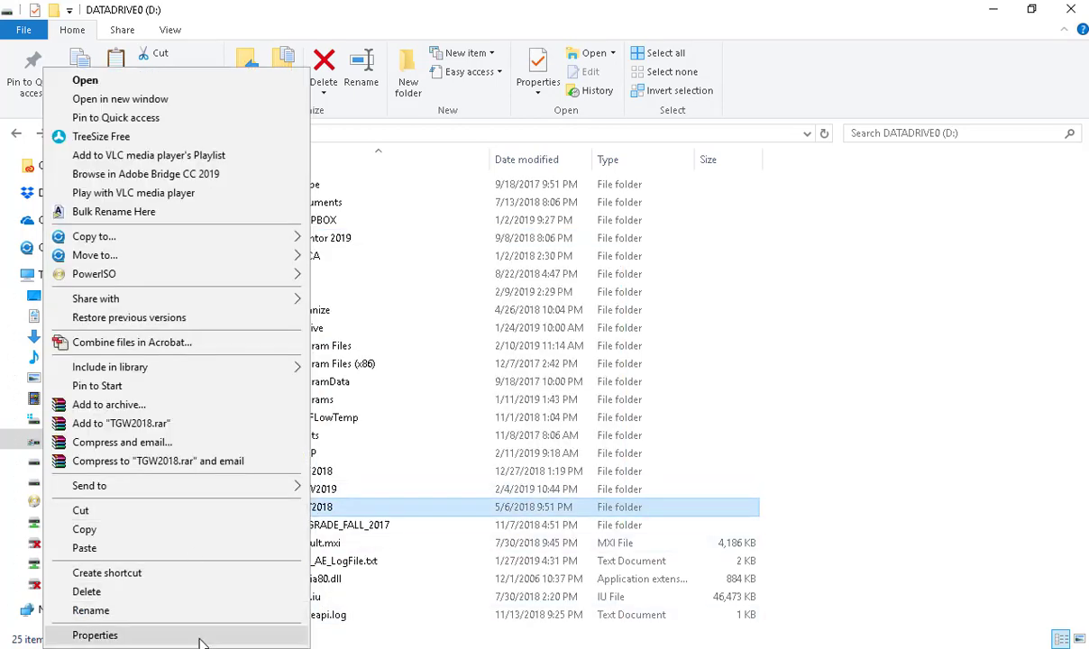
left_click(202, 637)
left_click_drag(432, 386, 390, 379)
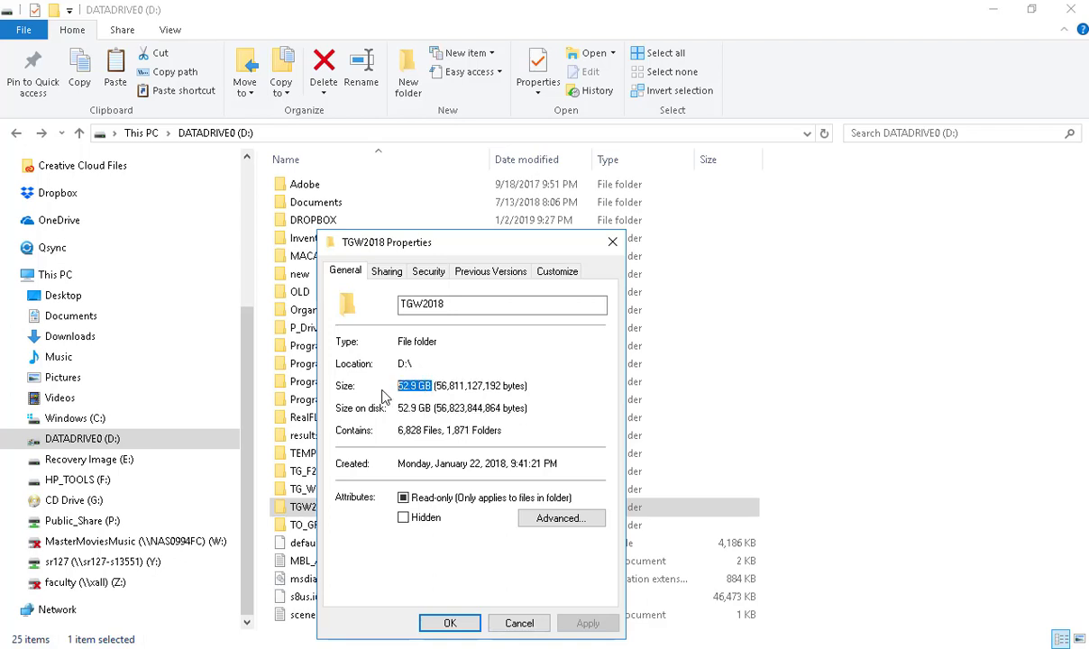
left_click(521, 623)
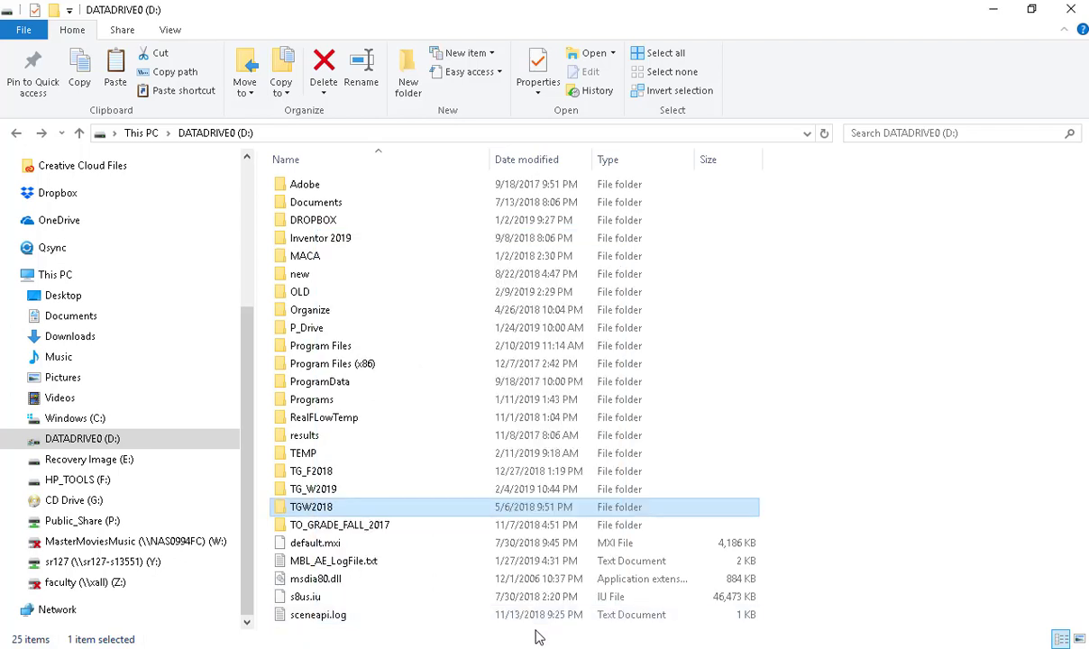
View the contents of the TG_W2019 folder and close the File Explorer window.
left_click(365, 494)
double_click(367, 495)
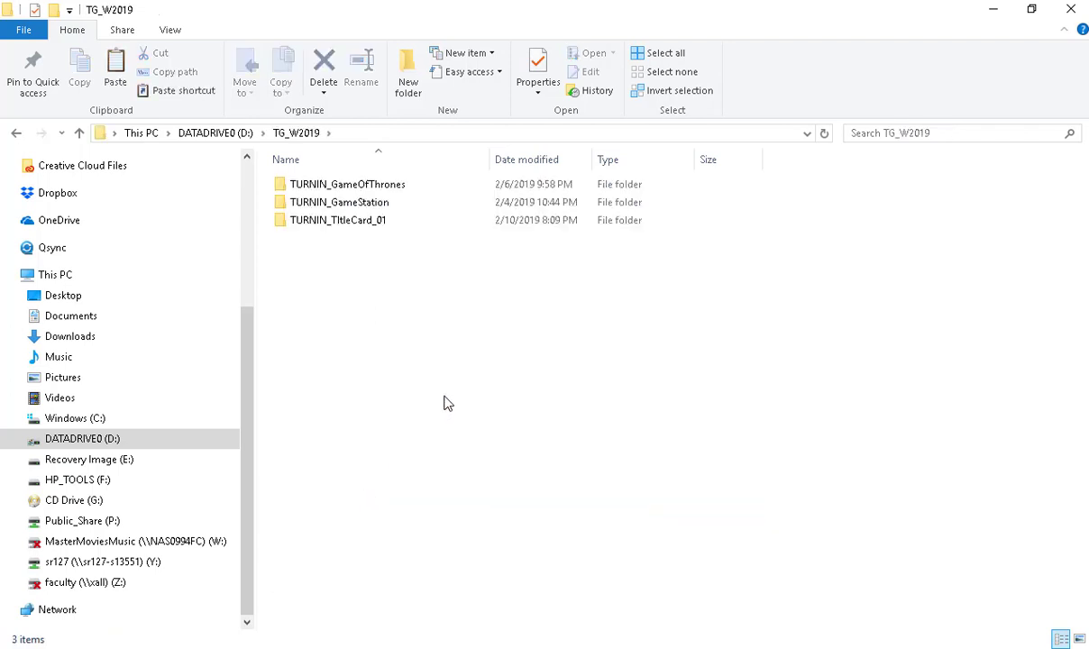
left_click(1072, 12)
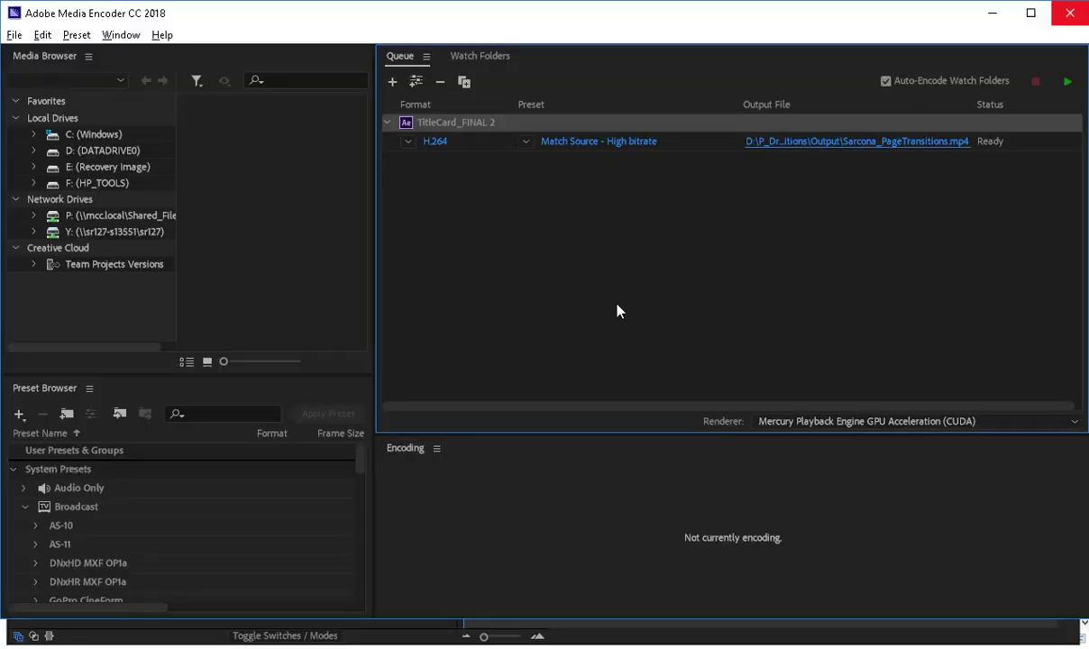
Minimize Media Encoder to return to After Effects and preview the opening of the TitleCard_FINAL 2 composition.
left_click(617, 305)
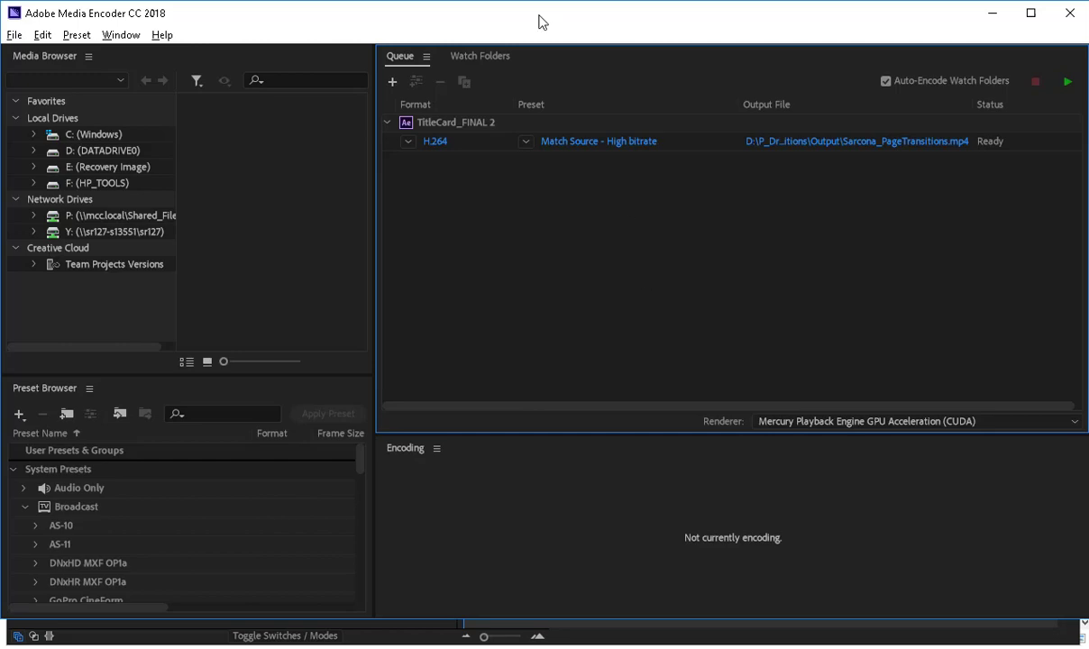
left_click(992, 12)
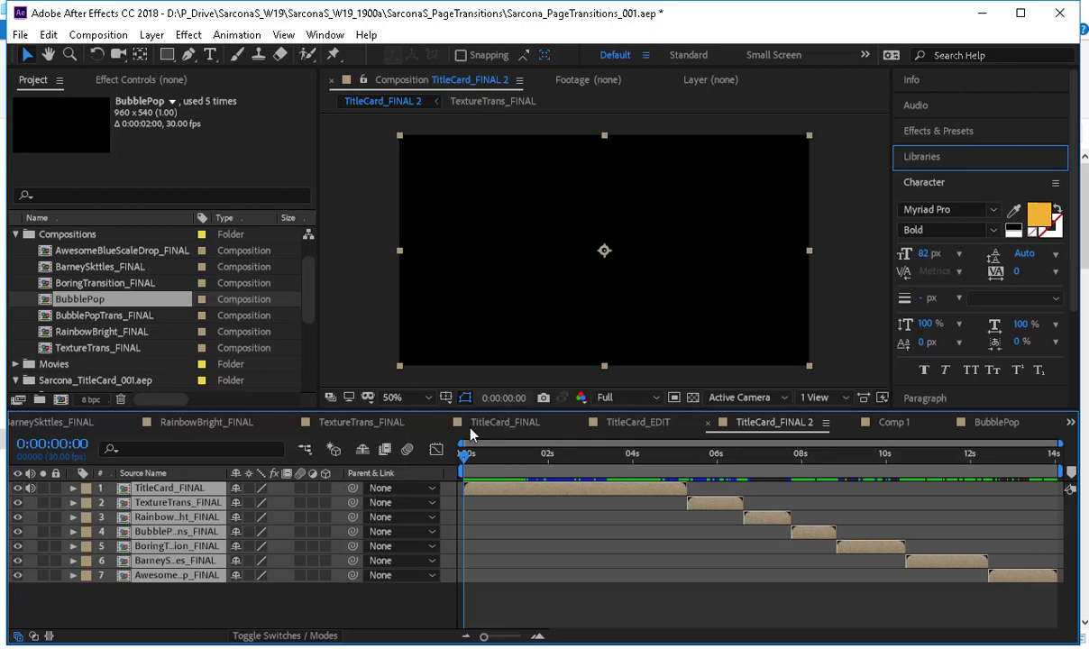
key("space")
left_click(552, 456)
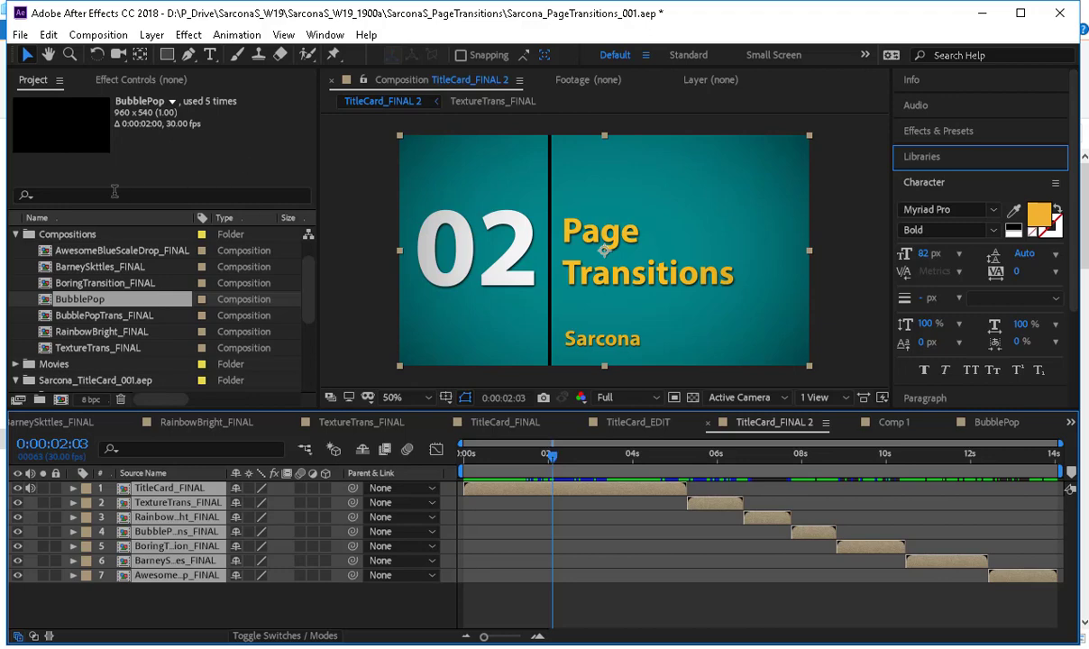
Collapse the Compositions, Sarcona_TitleCard_001.aep and Sequences folders in the project.
left_click(16, 235)
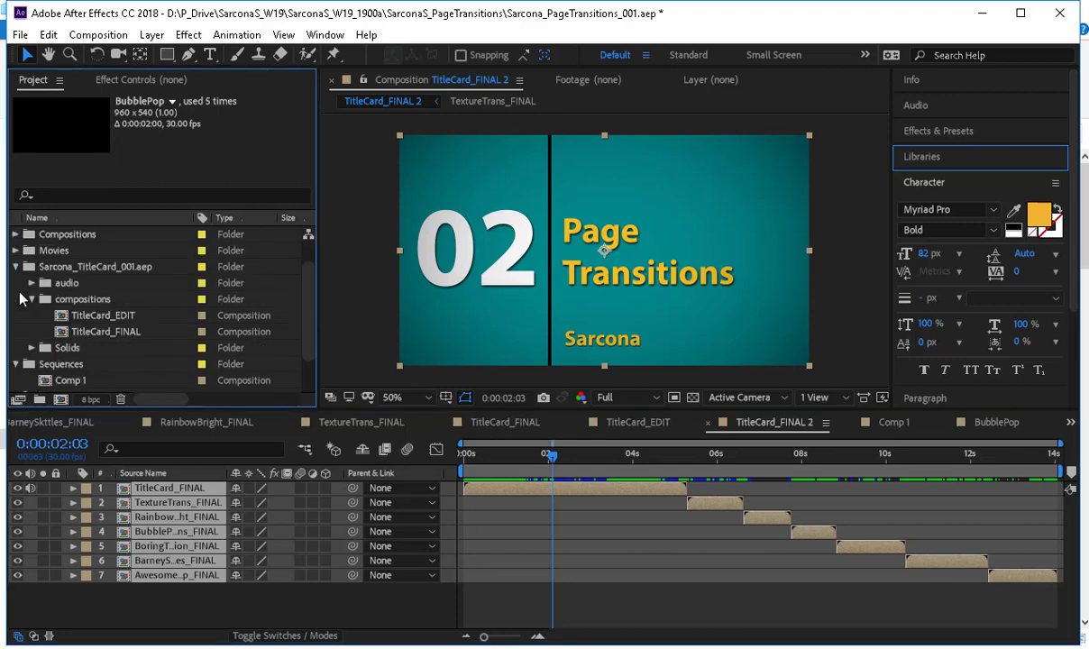
left_click(16, 266)
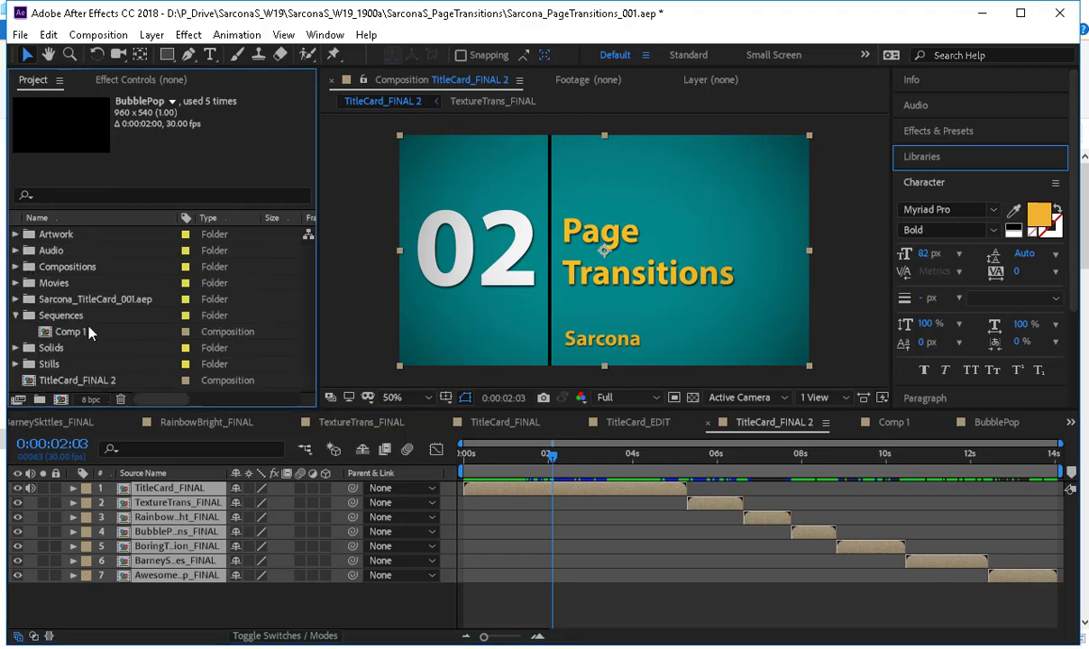
left_click(15, 316)
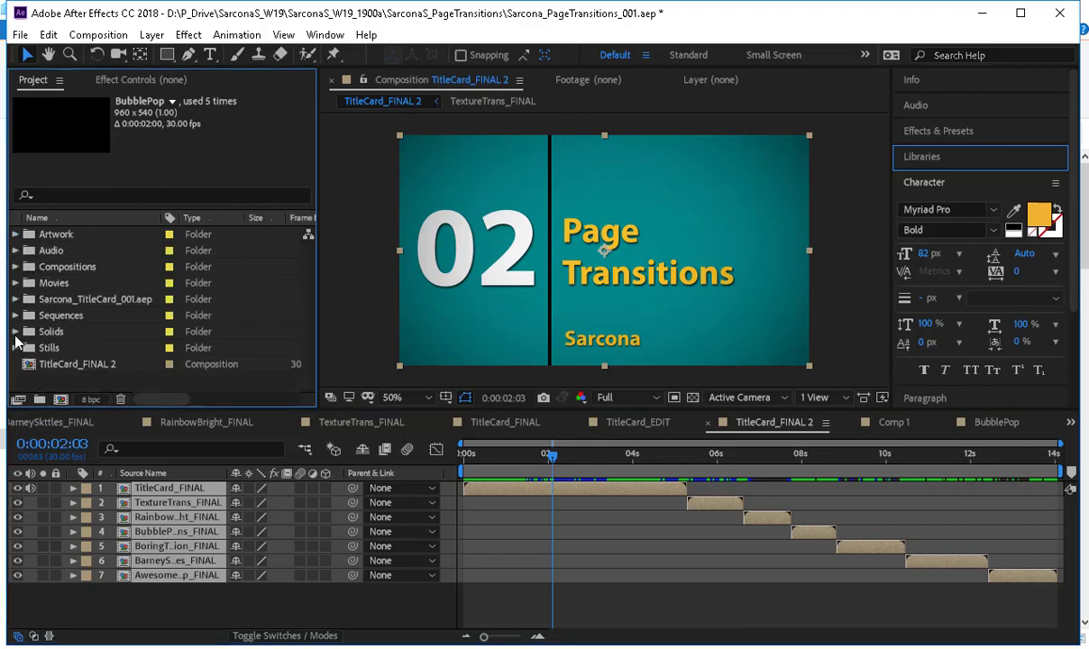
left_click(15, 347)
Delete the Comp 1 composition from the project's Sequences folder.
double_click(54, 315)
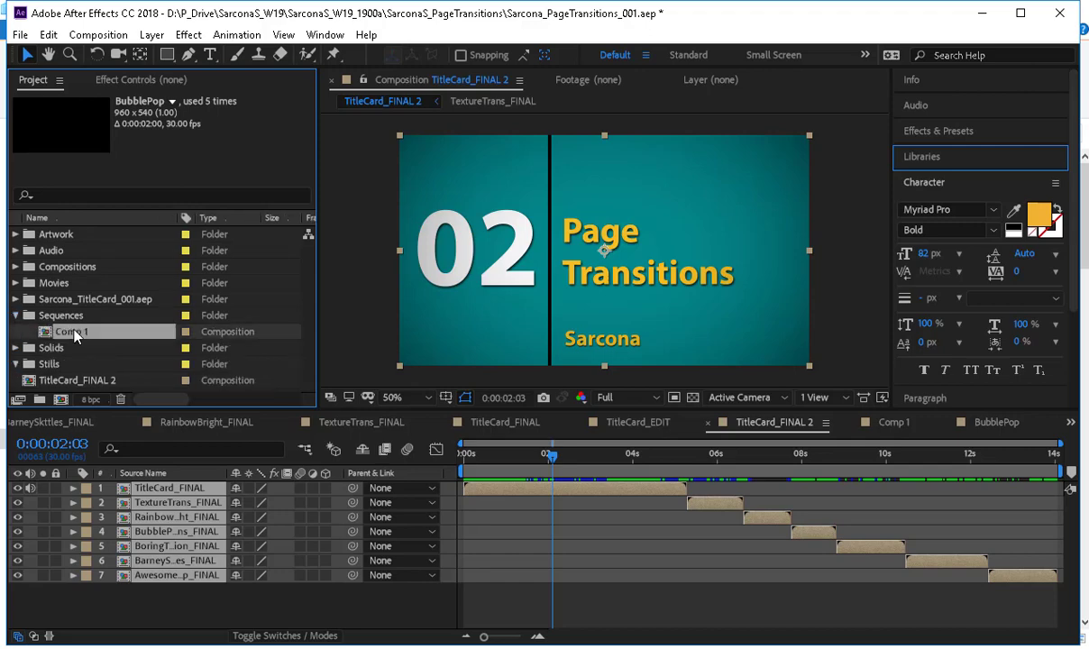
left_click(72, 331)
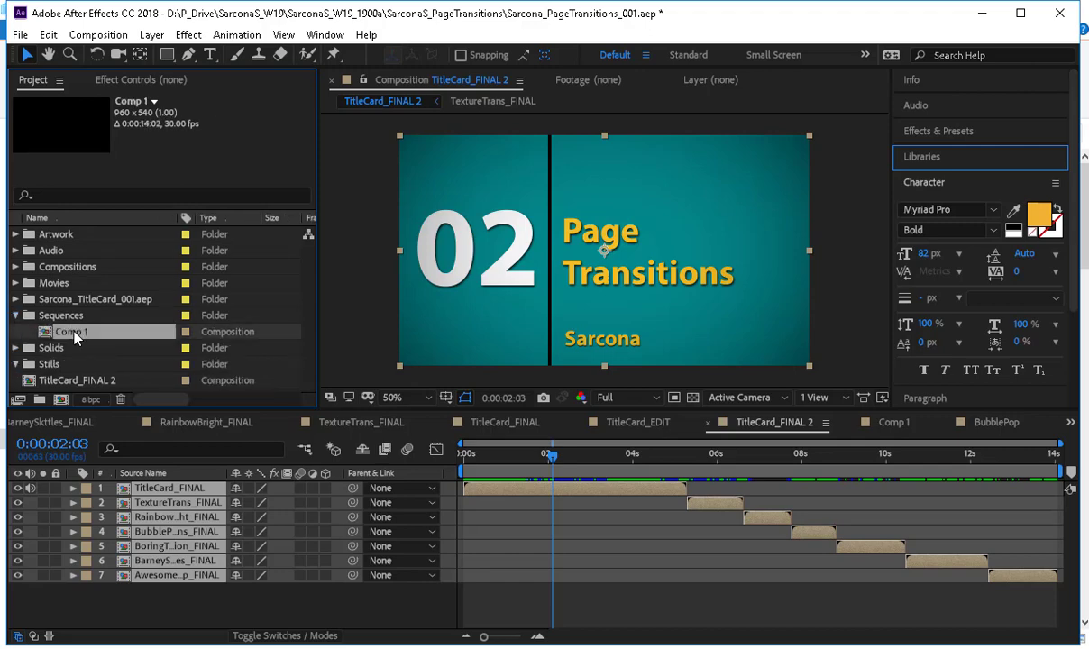
key("Delete")
key("Return")
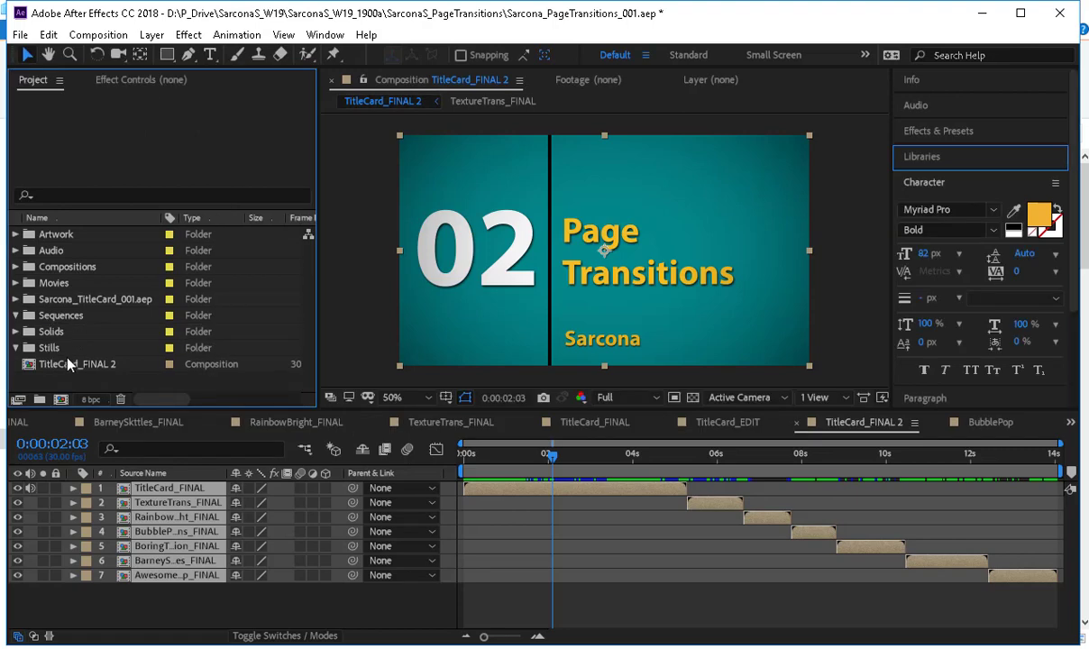
Move the TitleCard_FINAL 2 composition into the project's Compositions folder and minimize After Effects.
left_click_drag(67, 361, 76, 269)
left_click(96, 298)
left_click(116, 365)
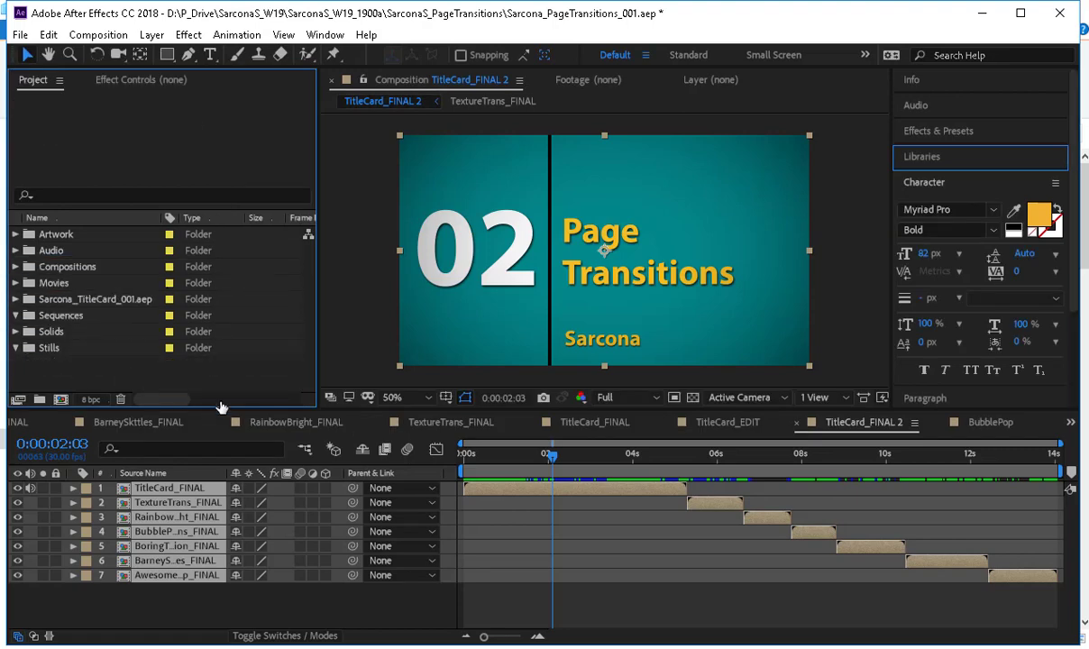
left_click(983, 14)
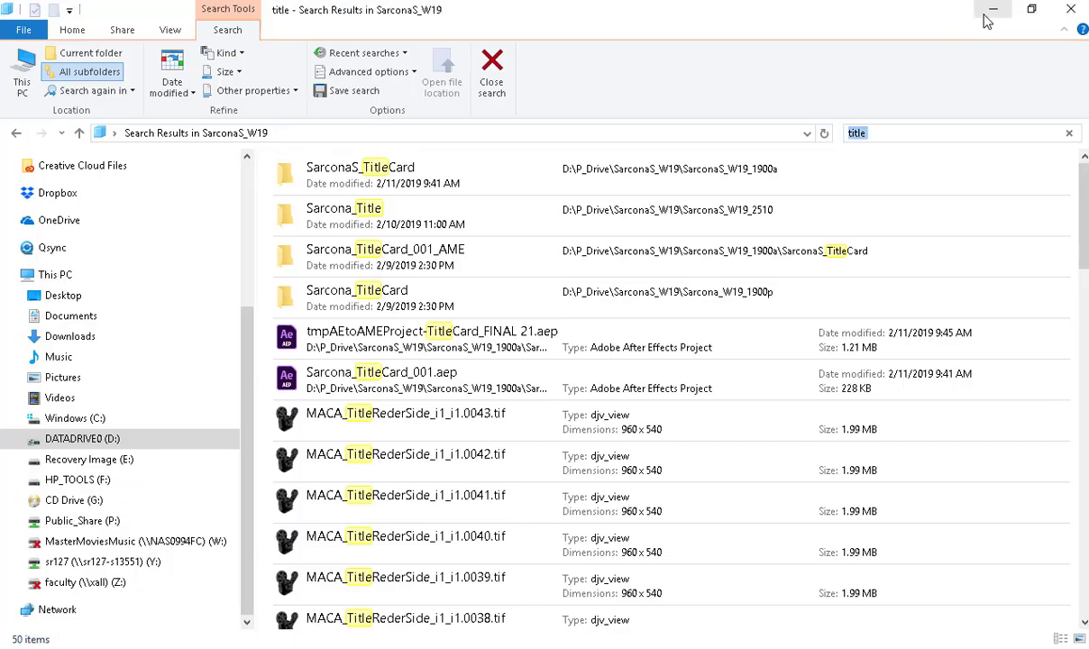